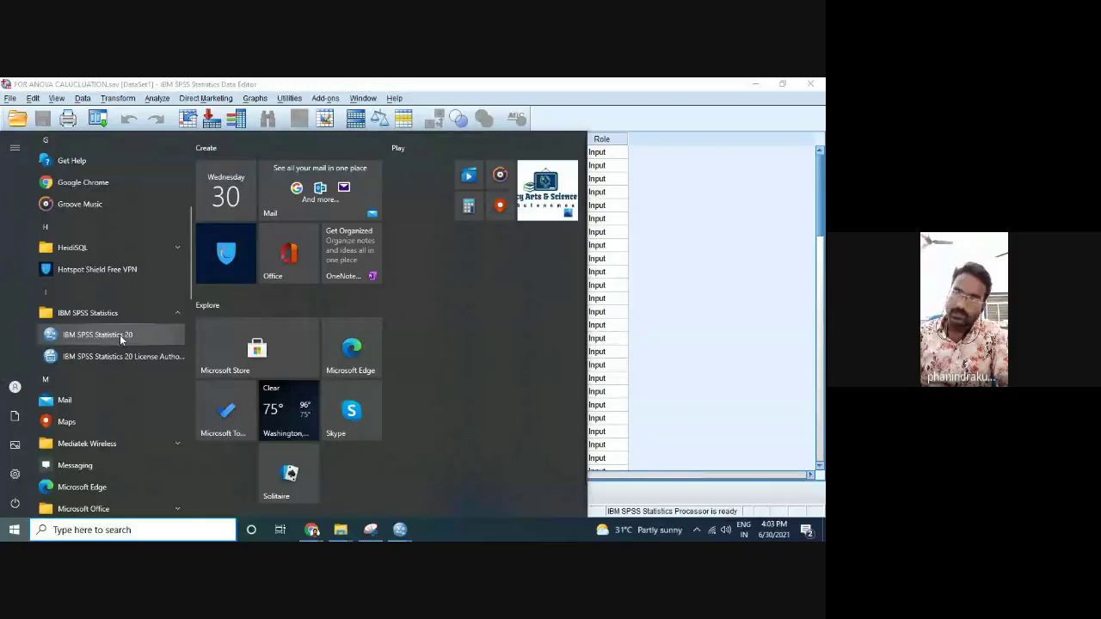
Launch IBM SPSS Statistics 20 and dismiss the startup dialog to get an empty dataset
left_click(119, 334)
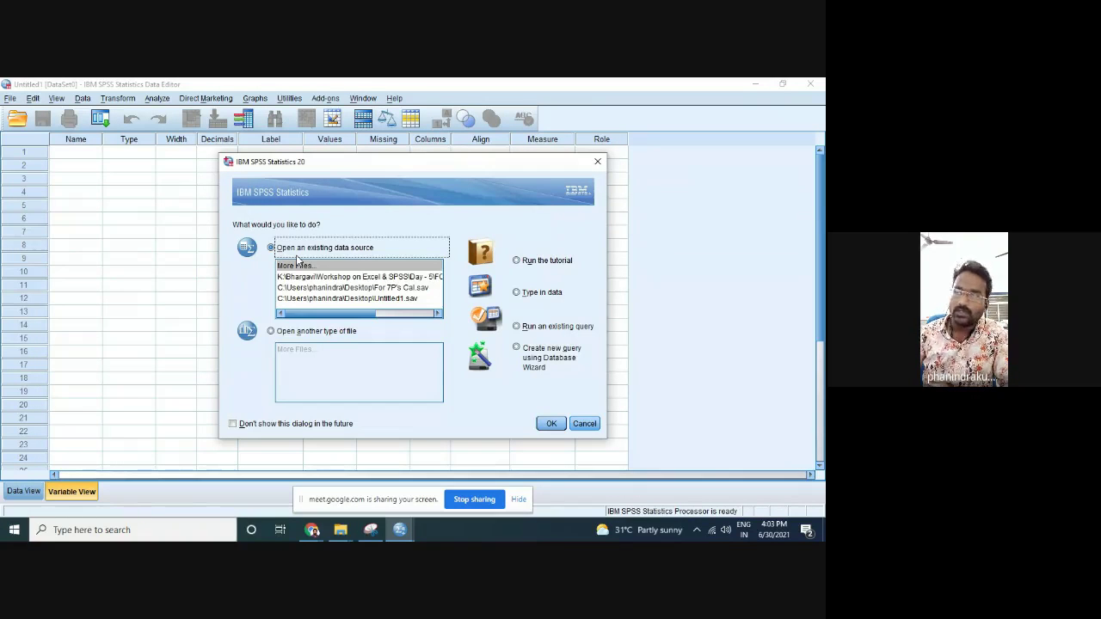
left_click(584, 424)
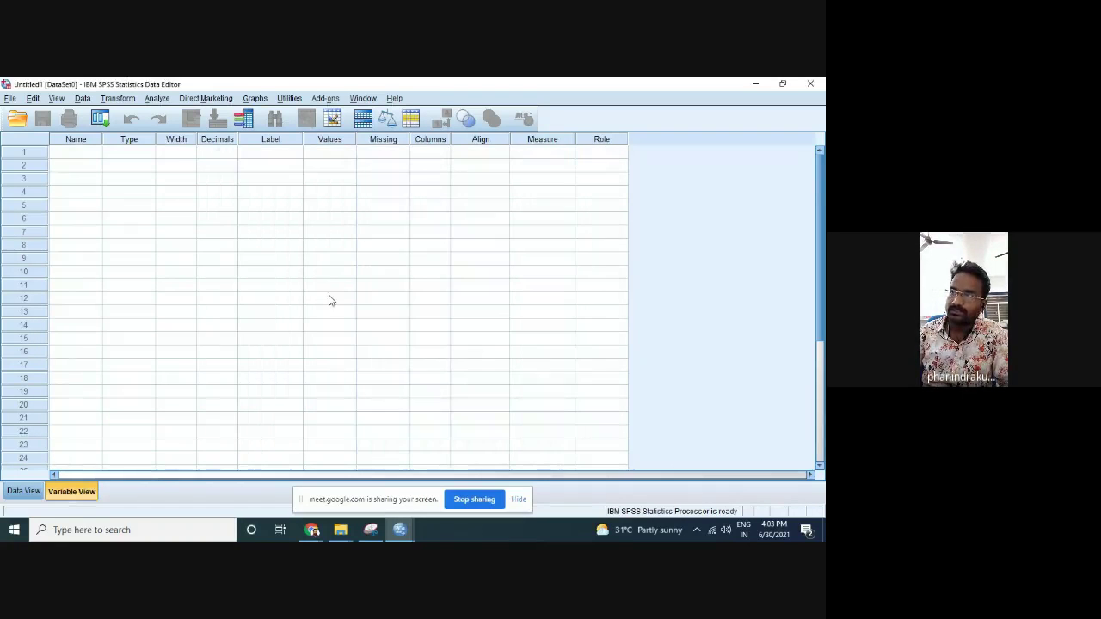
Begin opening a data file and filter the file list to Excel files (*.xls, *.xlsx, *.xlsm)
left_click(10, 99)
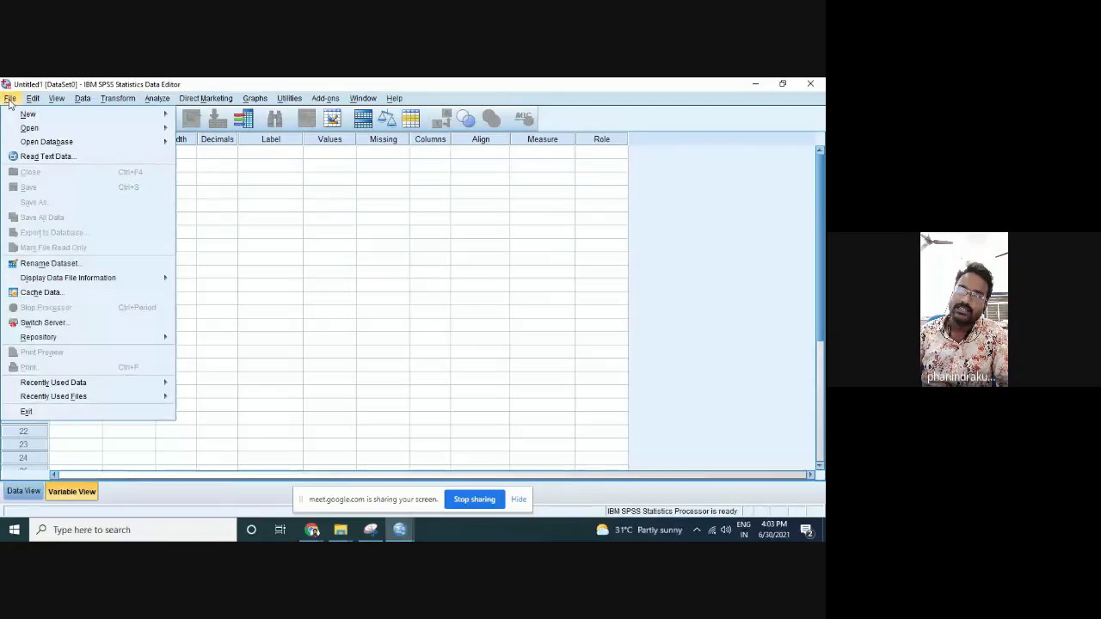
mouse_move(56, 148)
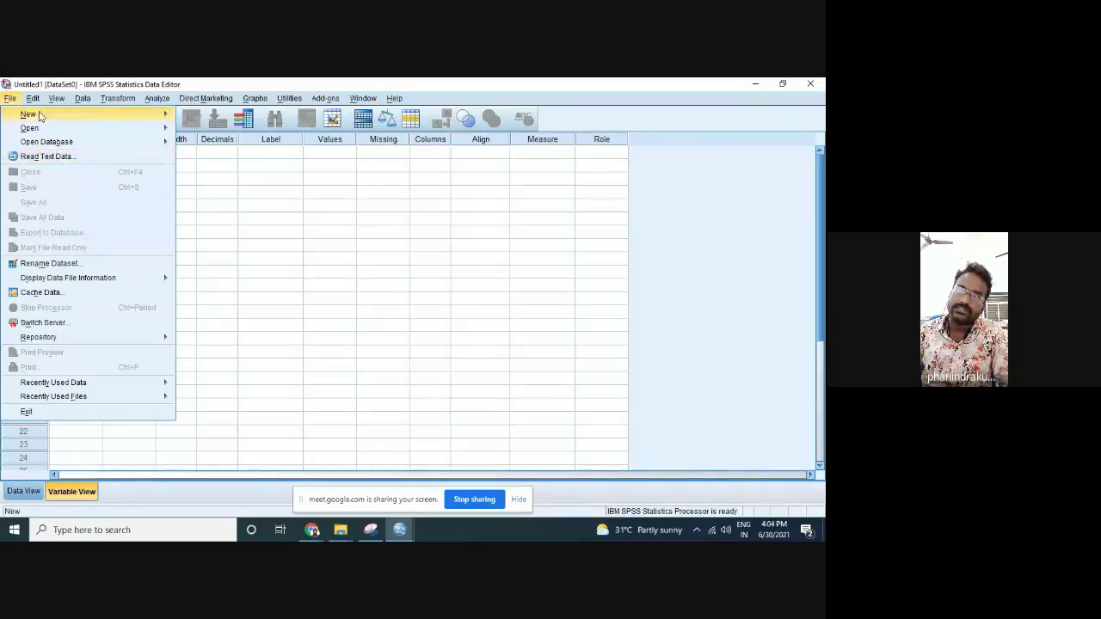
mouse_move(35, 101)
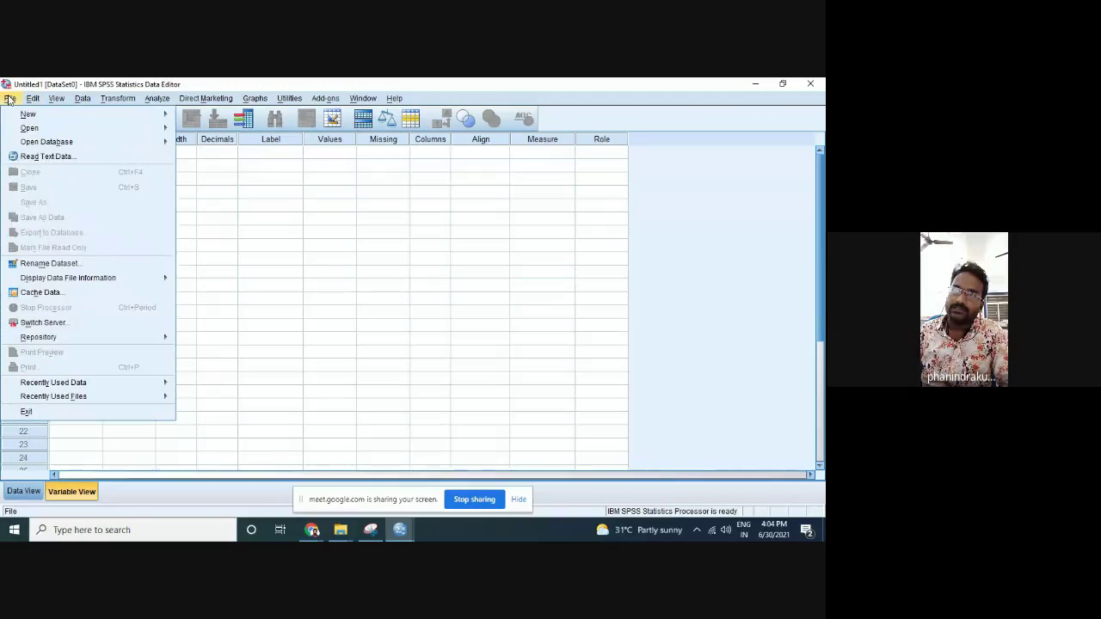
mouse_move(54, 129)
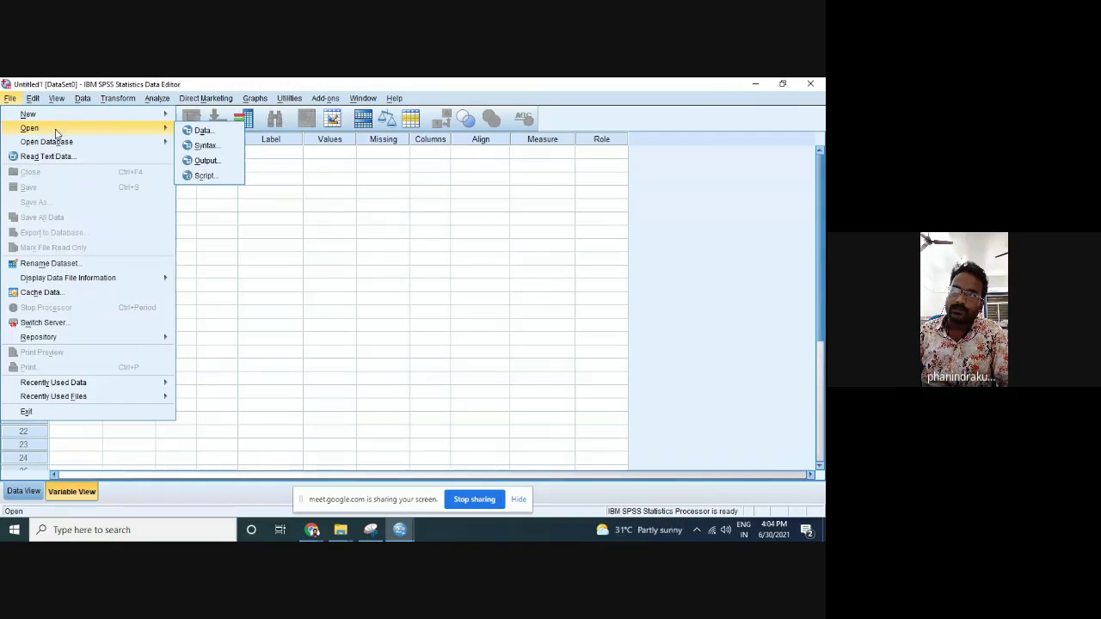
left_click(203, 131)
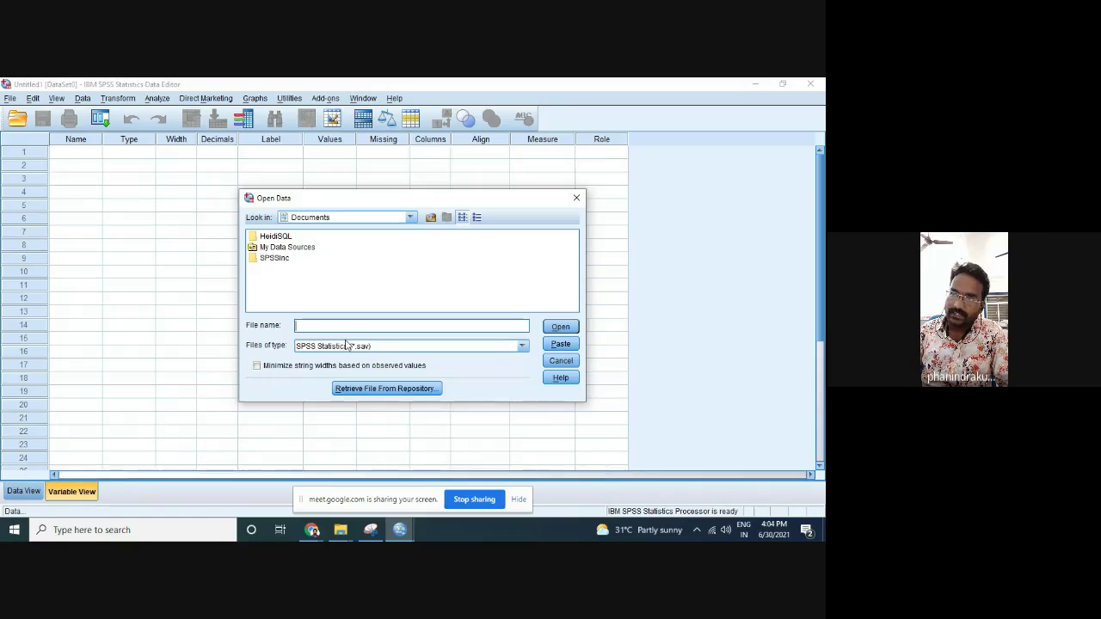
left_click(521, 345)
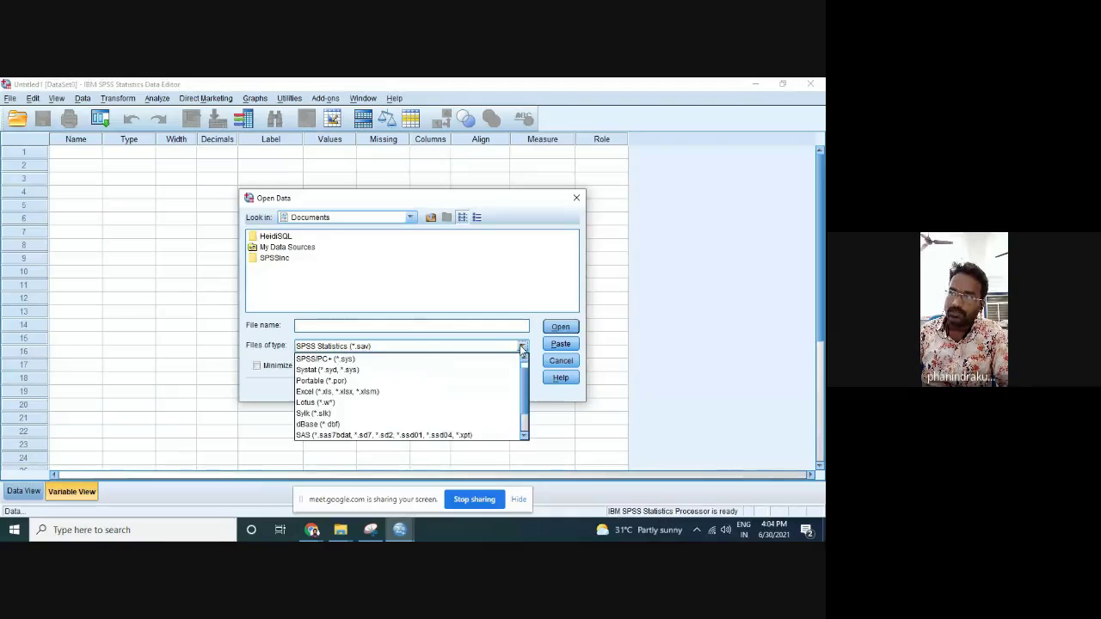
left_click(344, 391)
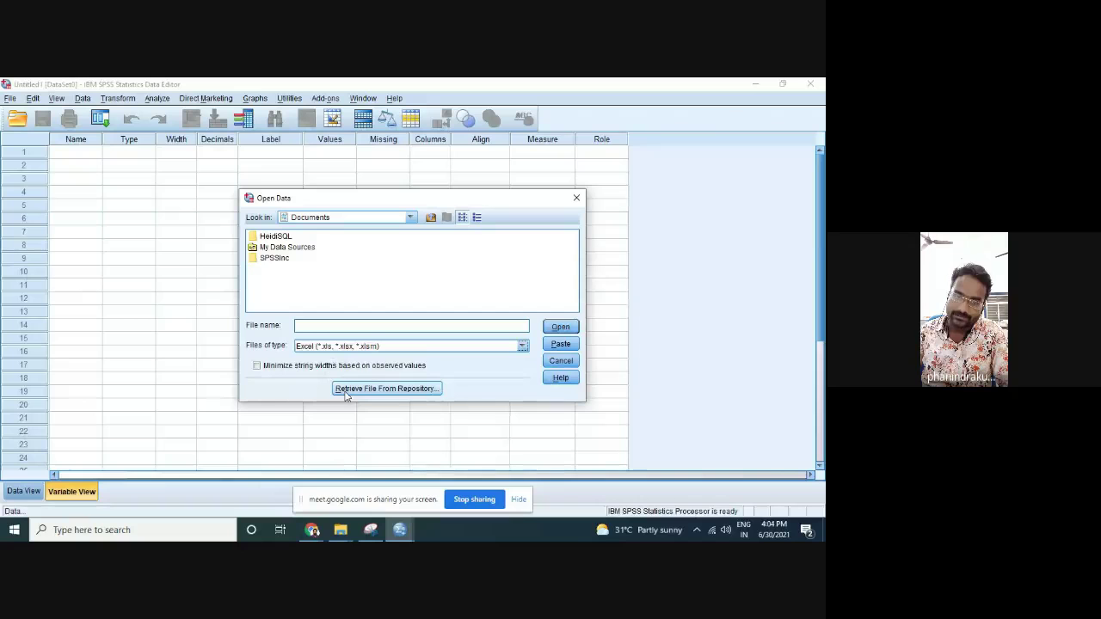
Browse the K: drive to the "Day - 5" folder within "Workshop on Excel & SPSS" and select Responses Final.xlsx
left_click(429, 217)
left_click(430, 217)
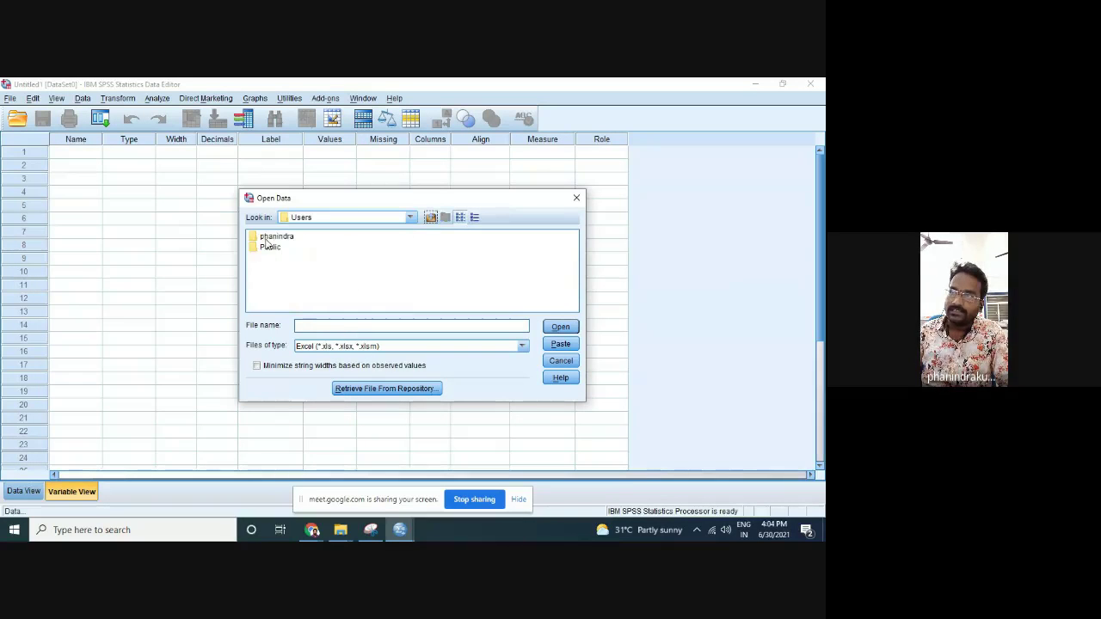
left_click(430, 218)
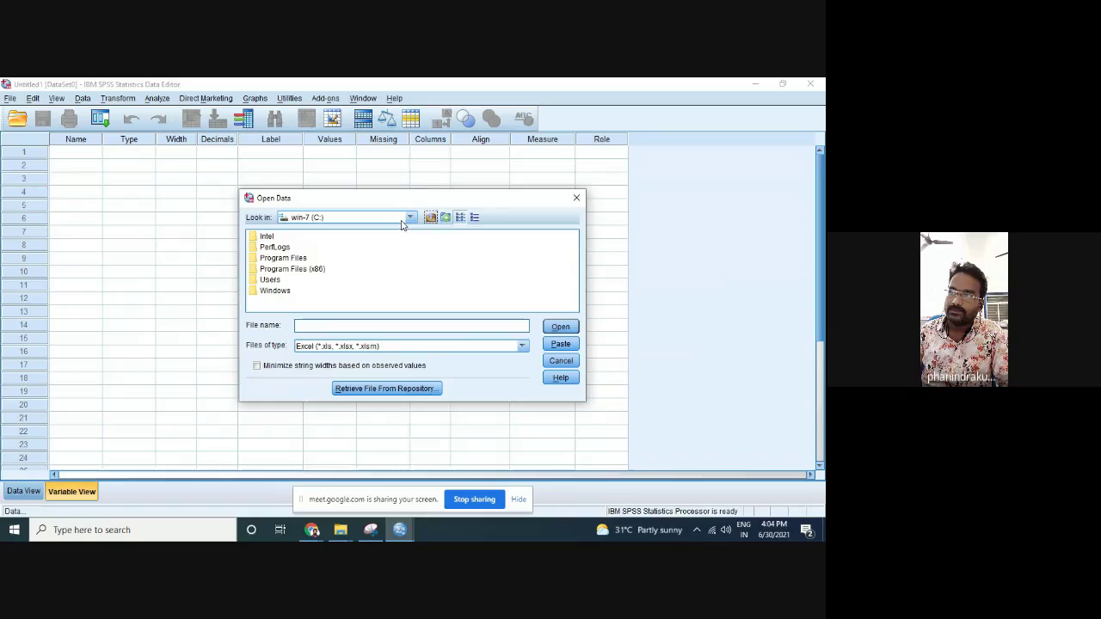
left_click(441, 221)
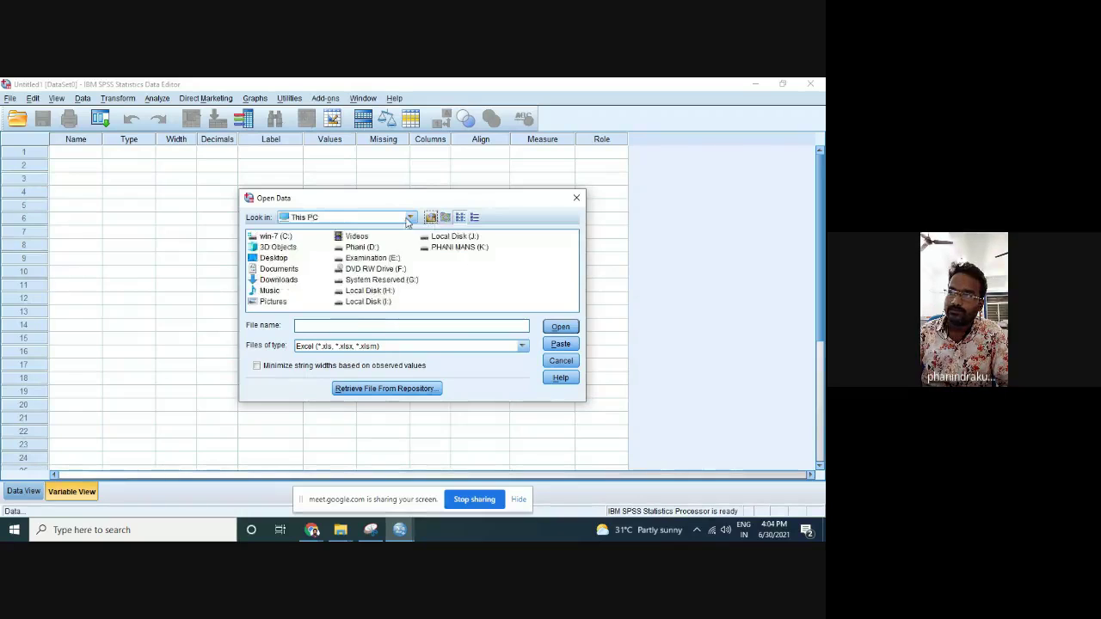
double_click(447, 248)
double_click(282, 258)
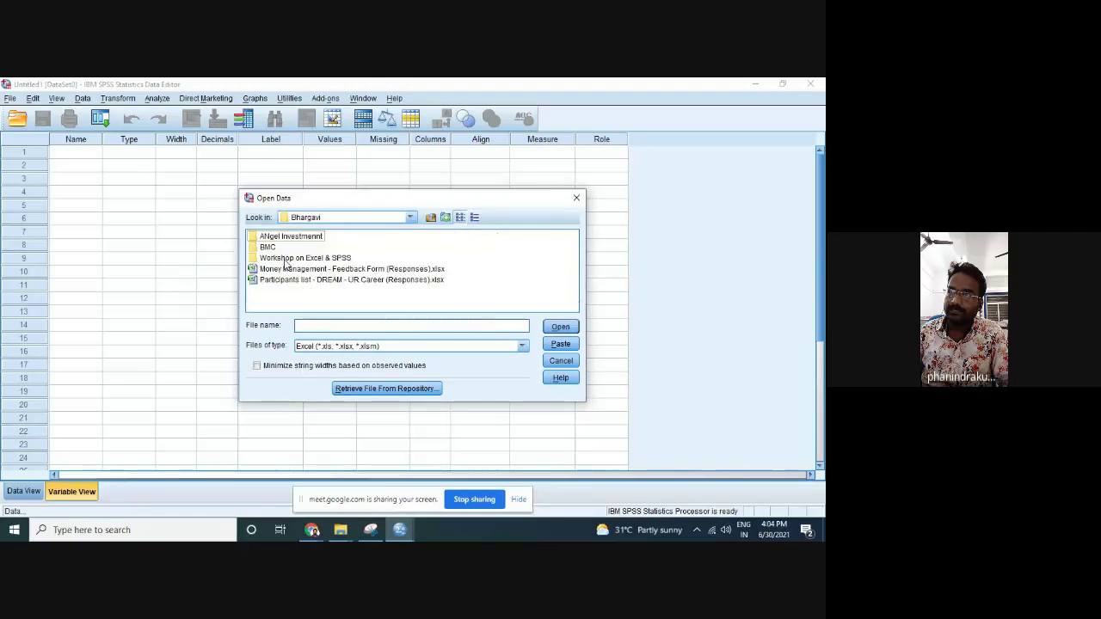
double_click(306, 260)
double_click(278, 268)
left_click(297, 241)
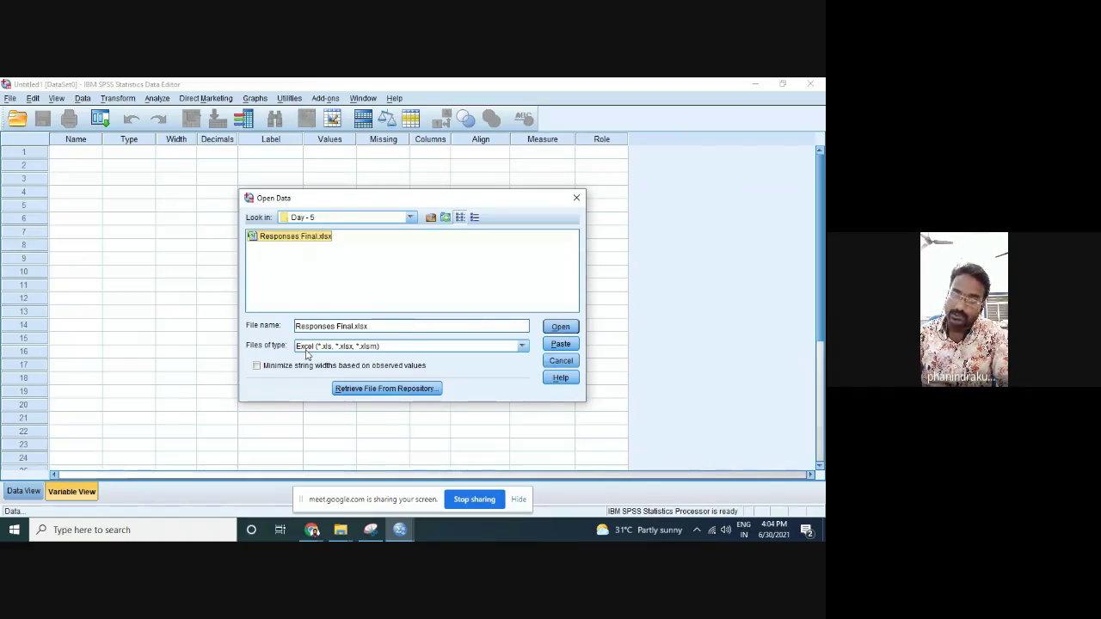
Switch the file type filter to SPSS/PC+ (*.sys) and back to Excel (*.xls, *.xlsx, *.xlsm)
left_click(522, 346)
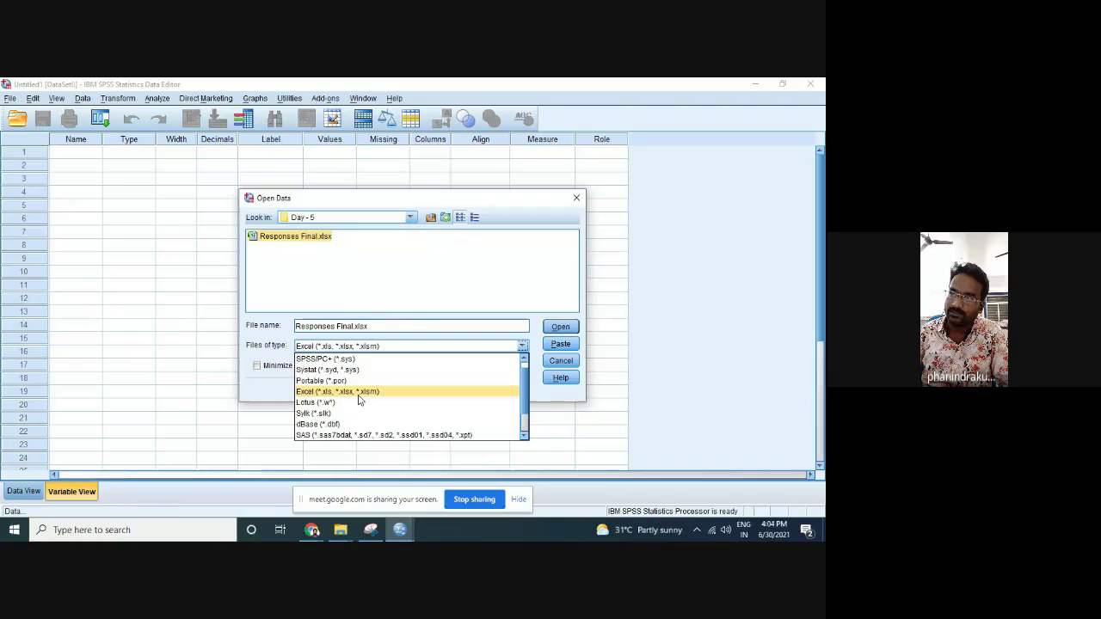
left_click(352, 358)
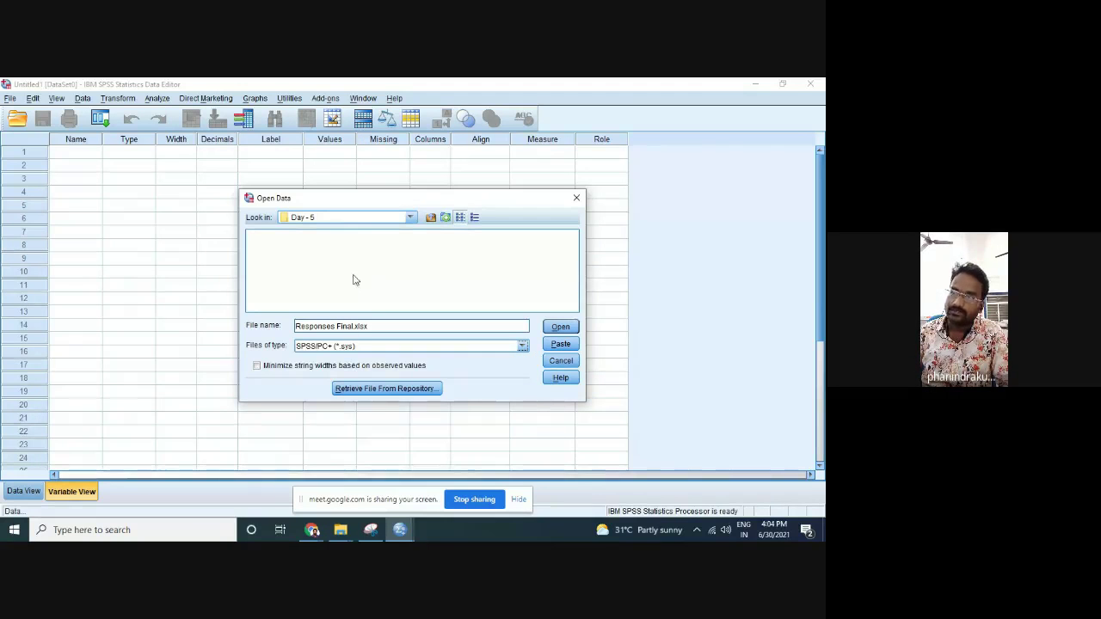
left_click(521, 349)
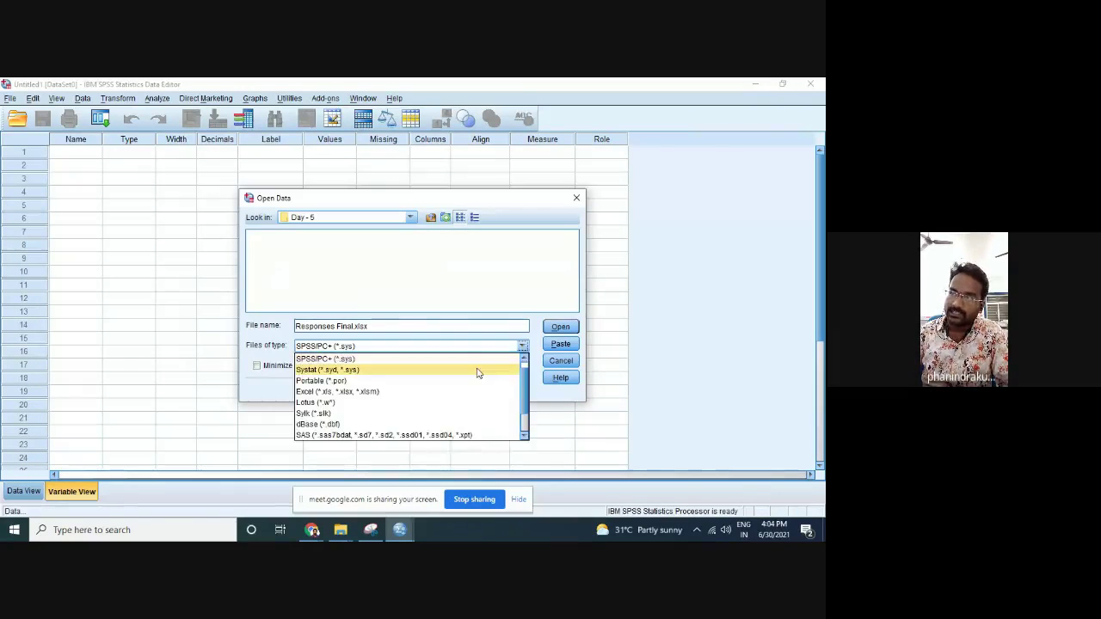
left_click(375, 394)
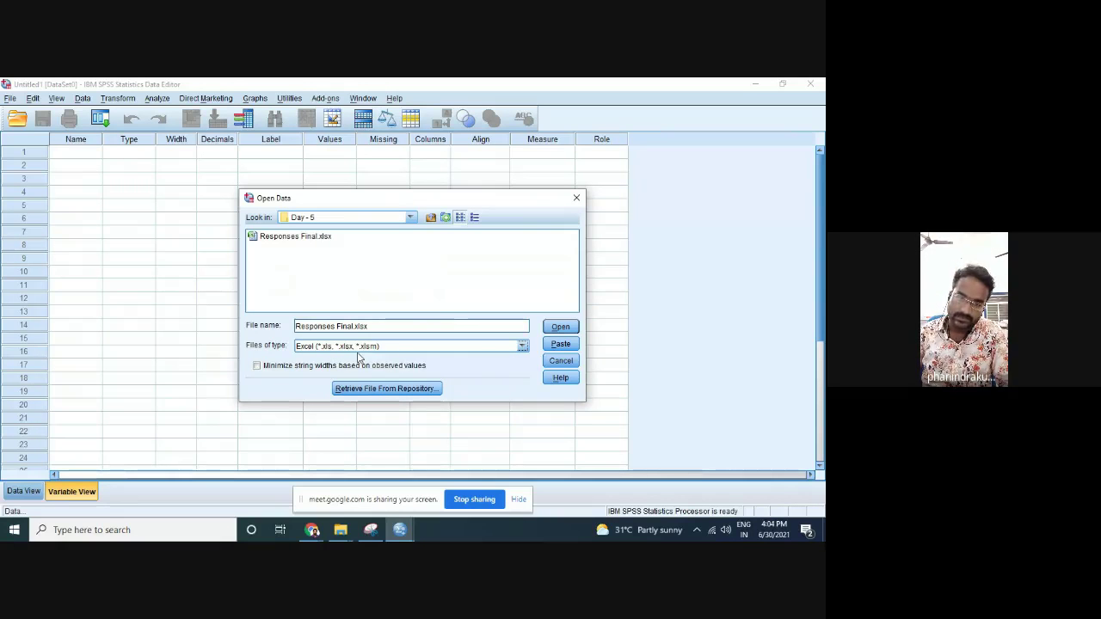
Open Responses Final.xlsx, importing the worksheet SBI [A1:BL203] with variable names read from the first row of data
left_click(313, 241)
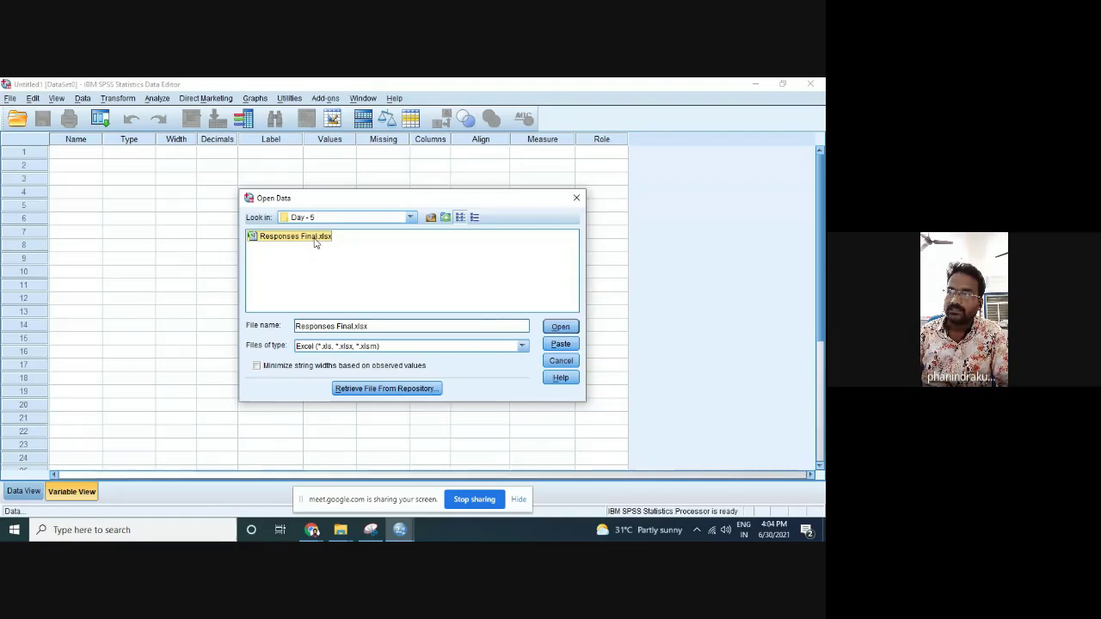
left_click(560, 329)
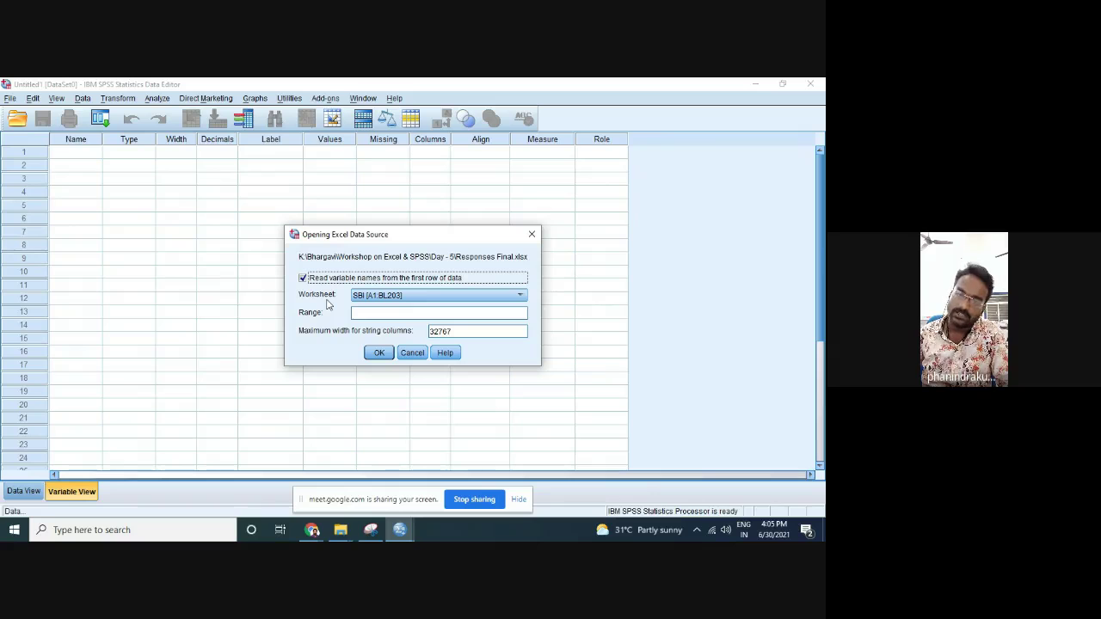
left_click(520, 295)
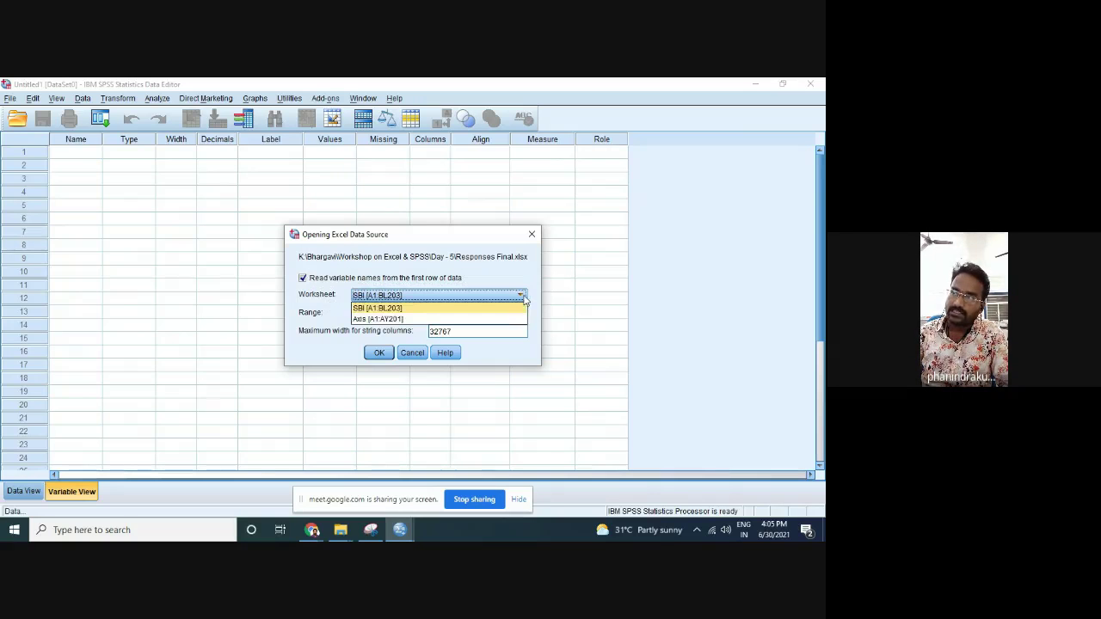
left_click(392, 308)
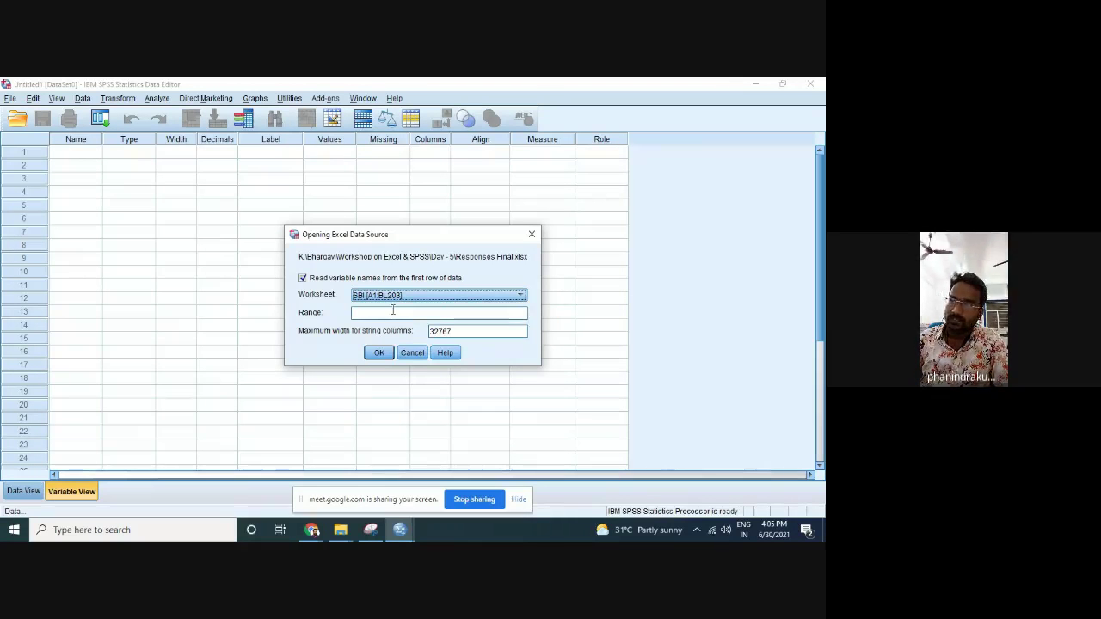
left_click(378, 353)
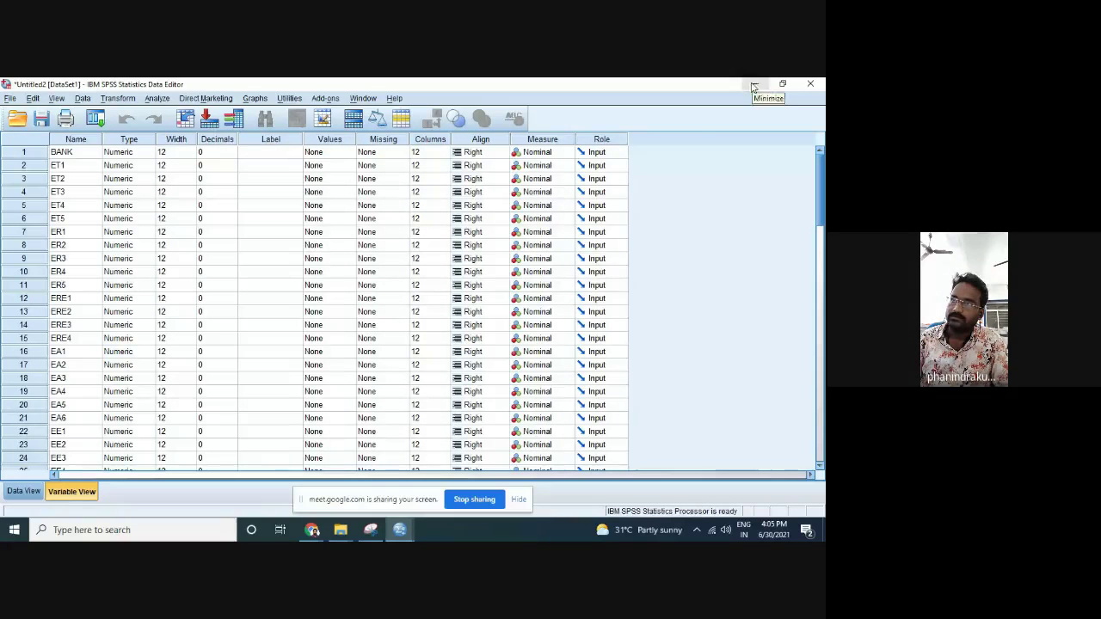
Show the imported cases in Data View and compare them with the start of the SBI sheet of Responses Final in Excel
left_click(23, 491)
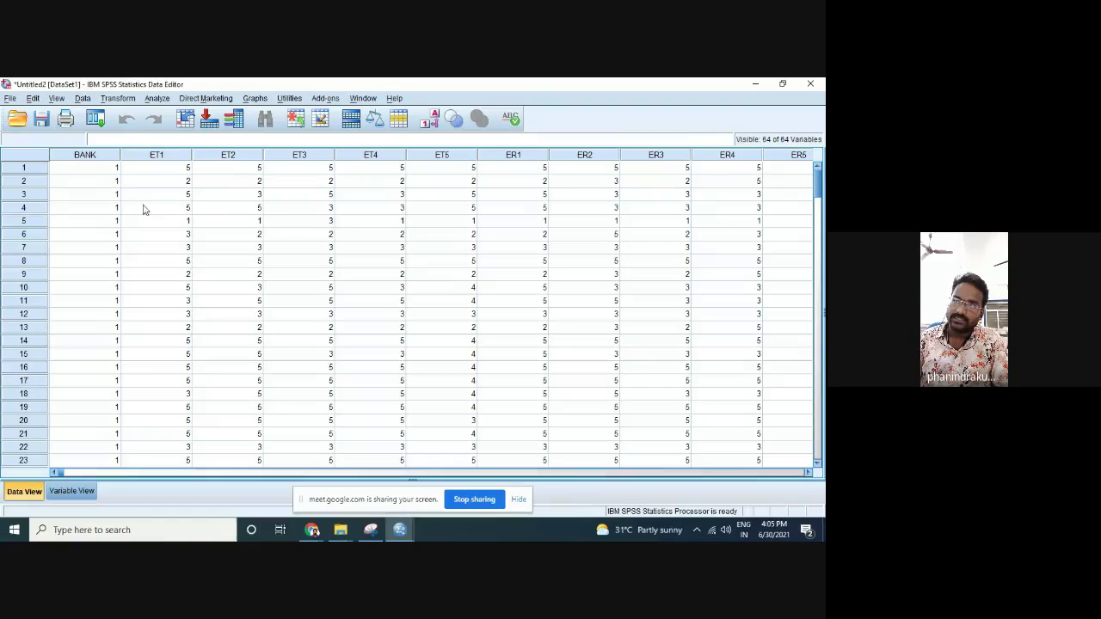
left_click(341, 530)
left_click(389, 501)
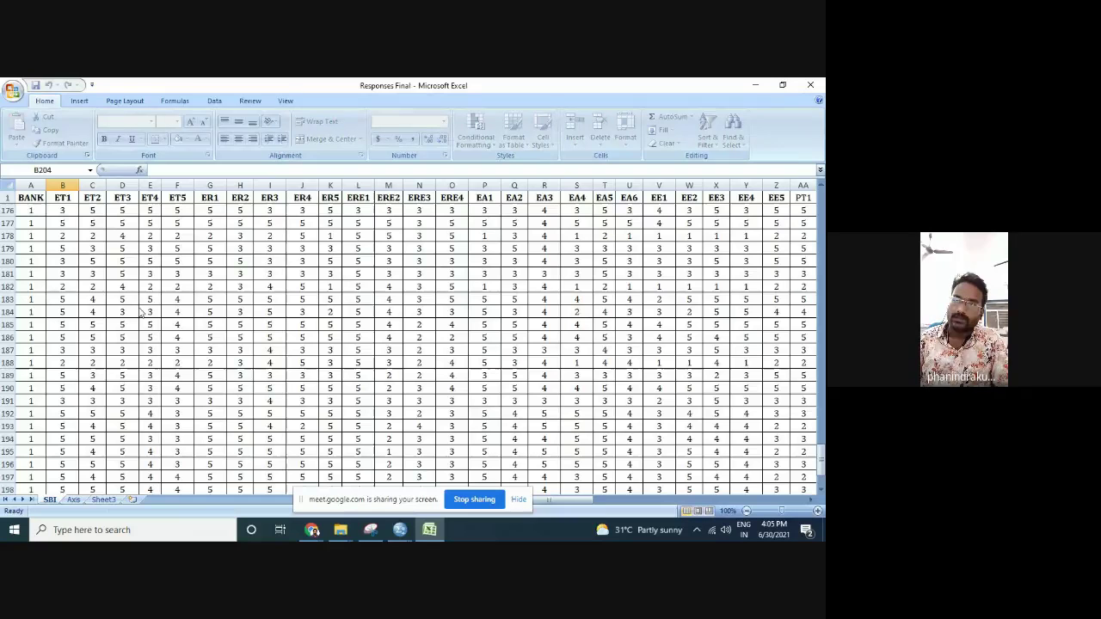
scroll(76, 247, "up", 3)
key("ctrl+Home")
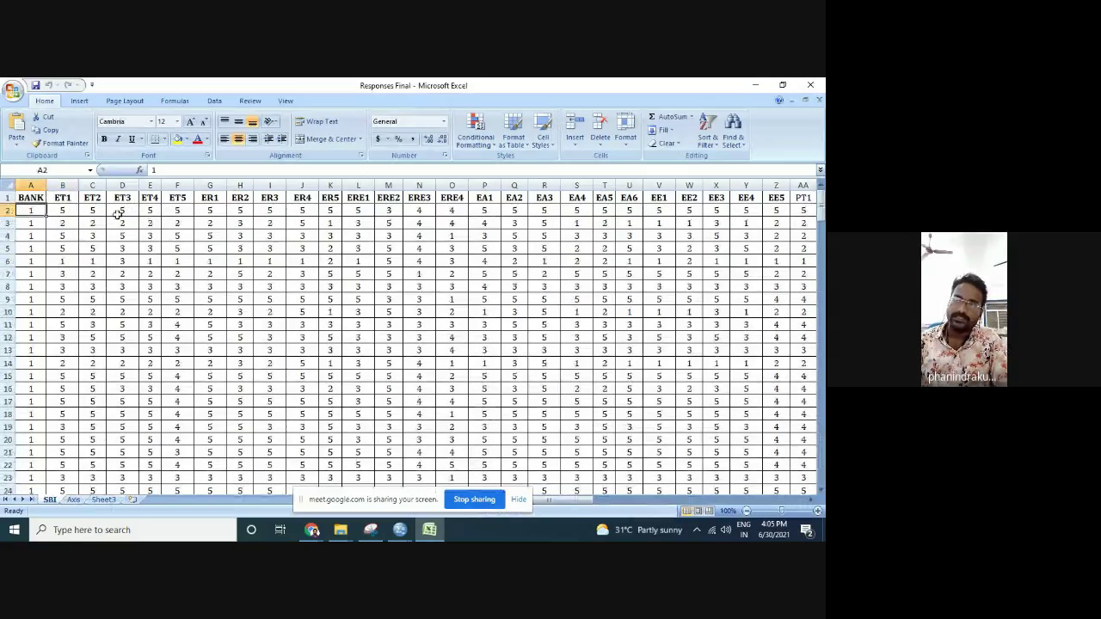
left_click(340, 530)
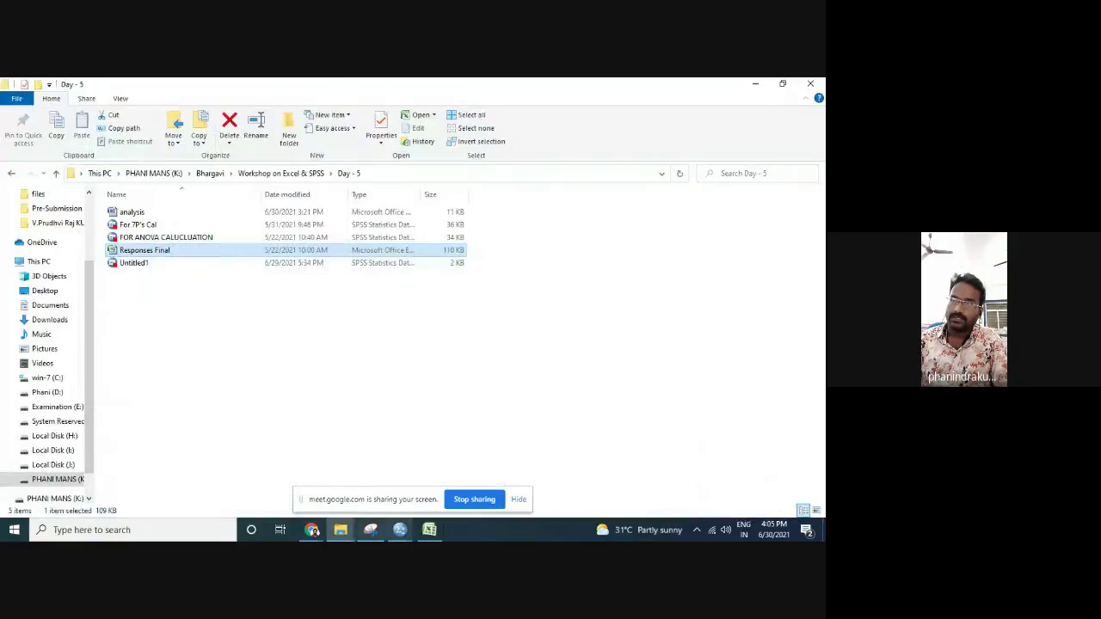
Return to the imported dataset in SPSS and delete the variable V62 containing the z-Test labels after the PE column
mouse_move(399, 529)
left_click(593, 488)
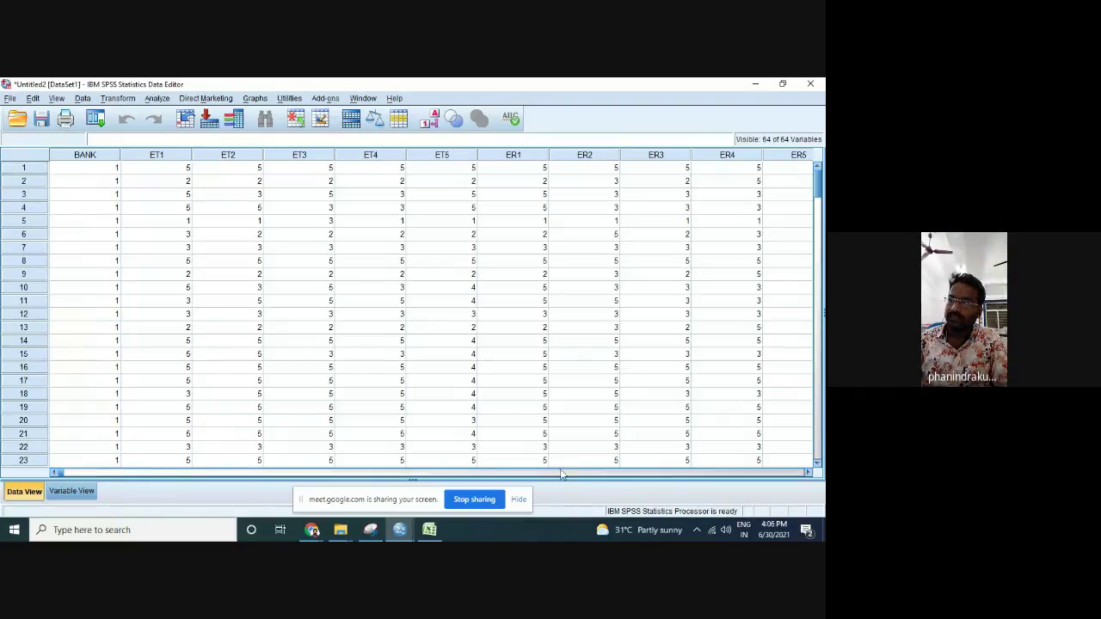
left_click_drag(551, 476, 681, 475)
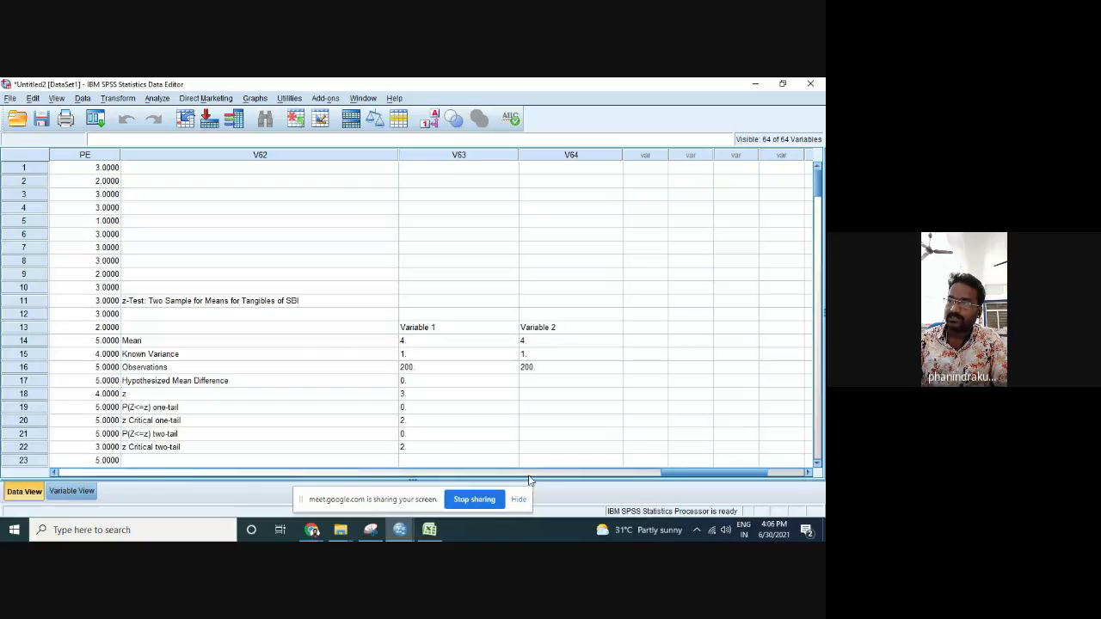
left_click_drag(715, 475, 594, 484)
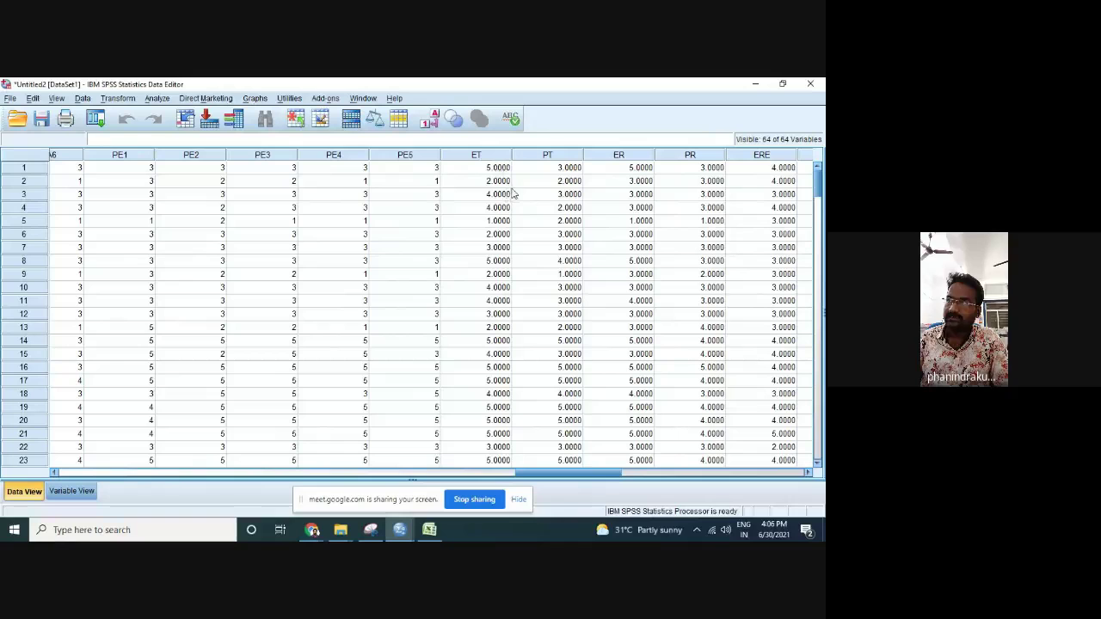
left_click_drag(584, 476, 683, 476)
left_click(543, 161)
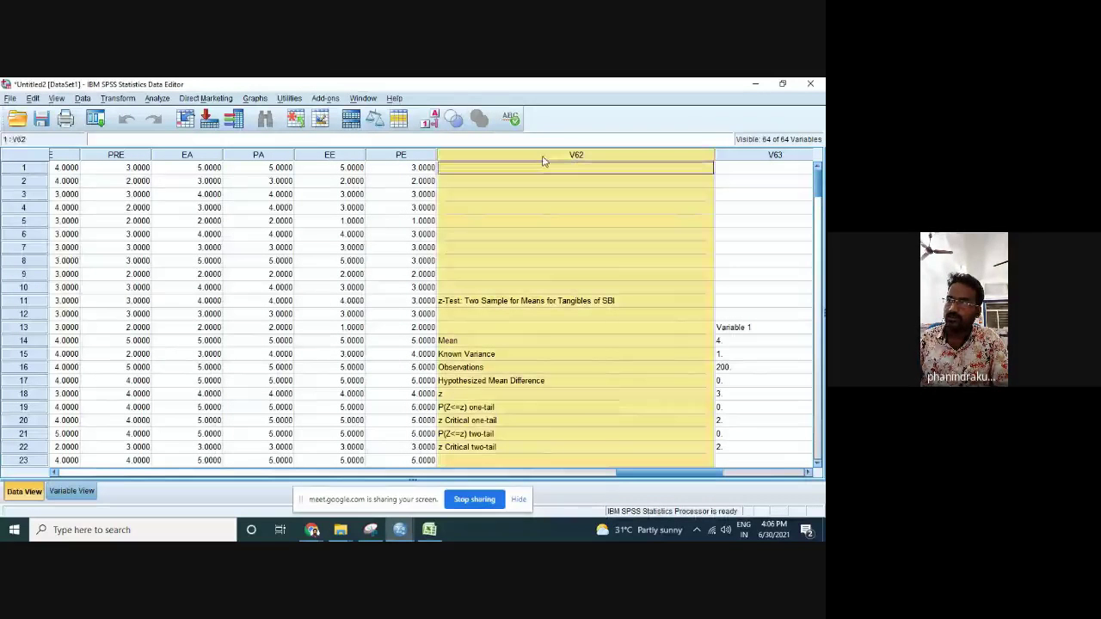
right_click(543, 161)
left_click(560, 213)
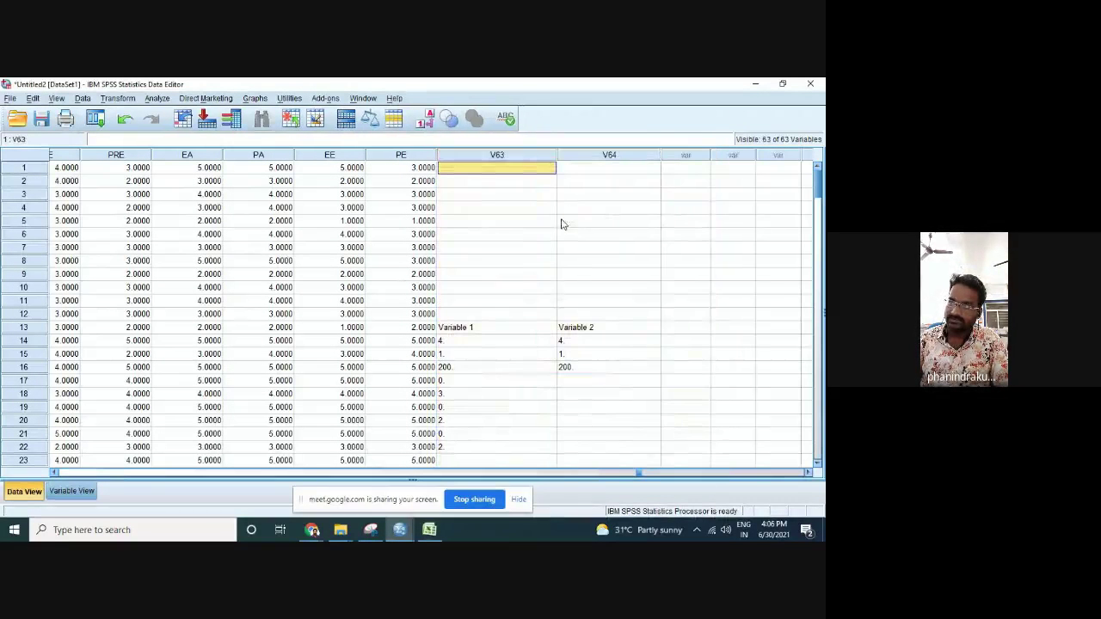
Delete the remaining surplus variables V63 and V64 following the PE column
left_click(516, 160)
right_click(516, 160)
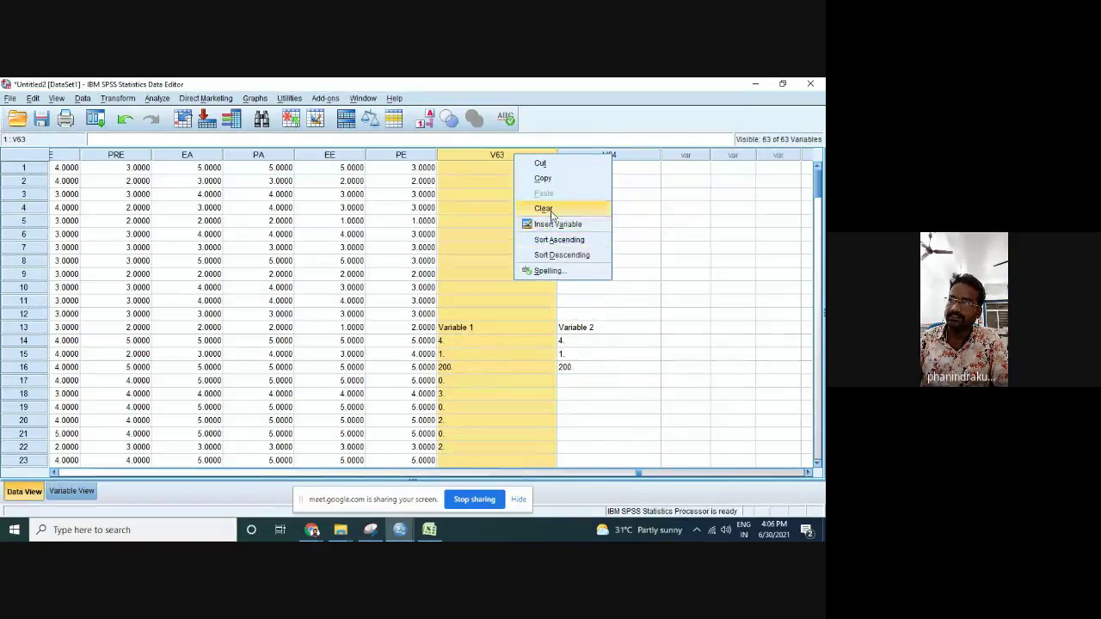
left_click(552, 214)
left_click(494, 159)
right_click(495, 159)
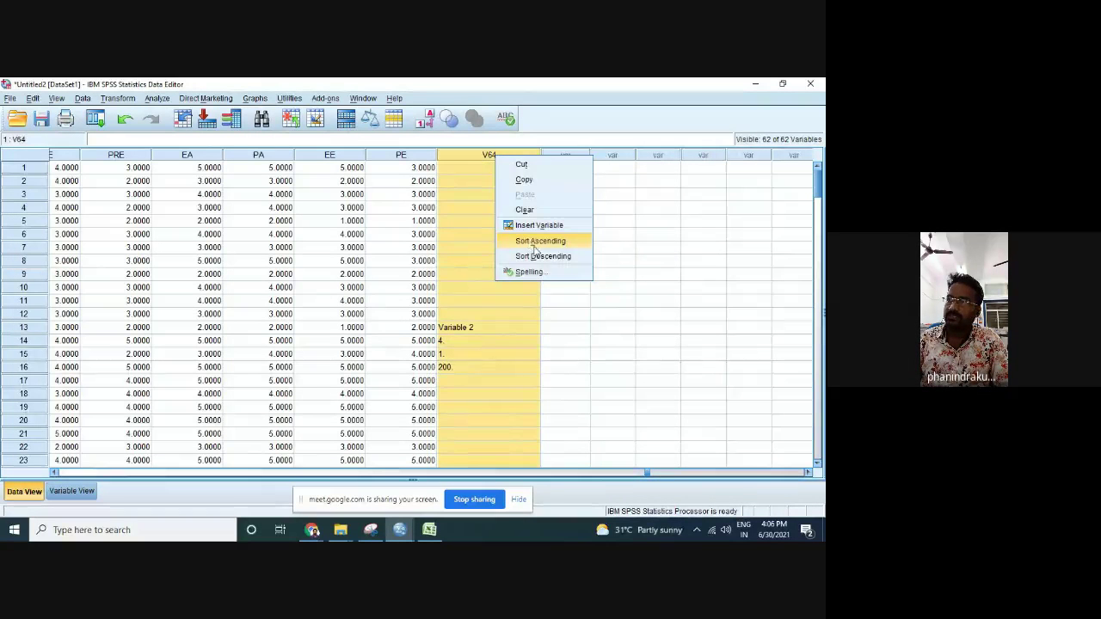
left_click(525, 209)
left_click_drag(656, 474, 612, 475)
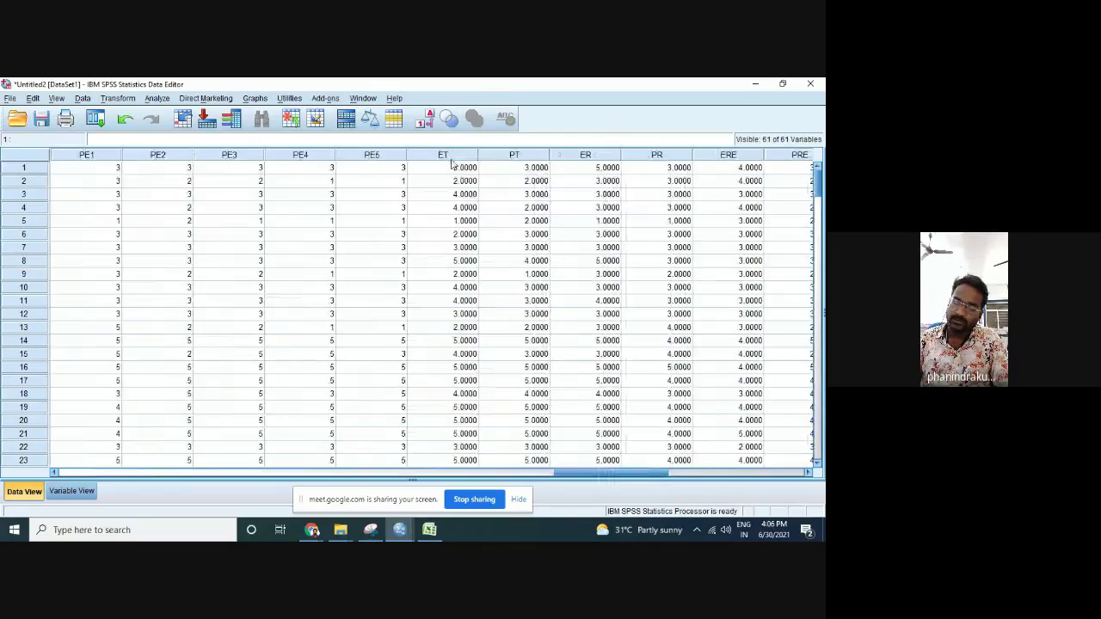
Inspect the decimal formatting of the ET, PT and ER values in Data View
left_click(450, 158)
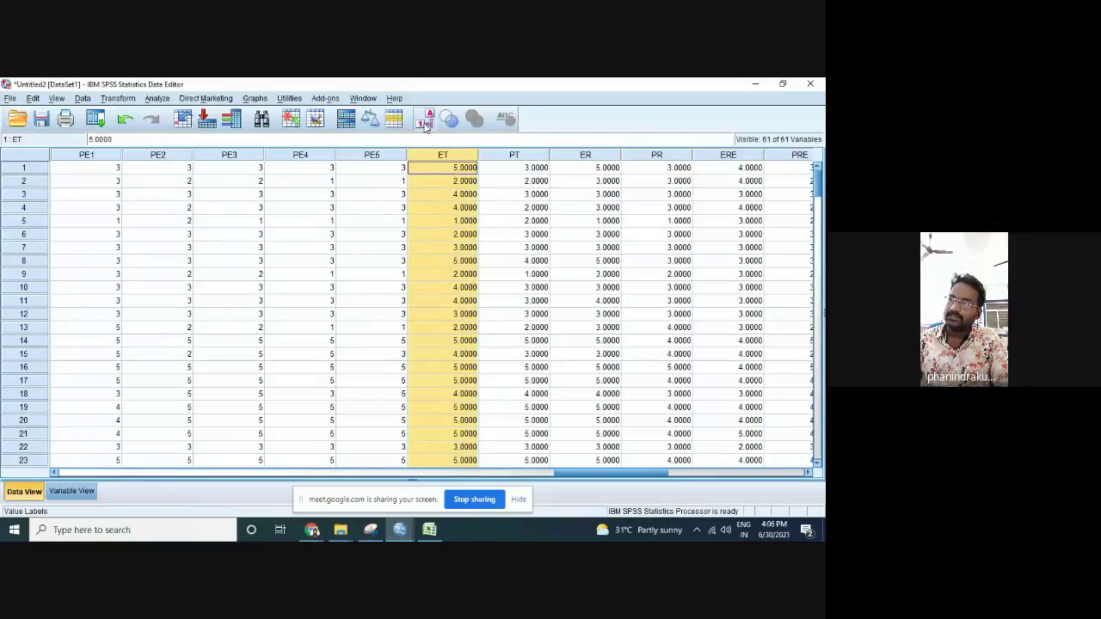
left_click(470, 198)
left_click(456, 168)
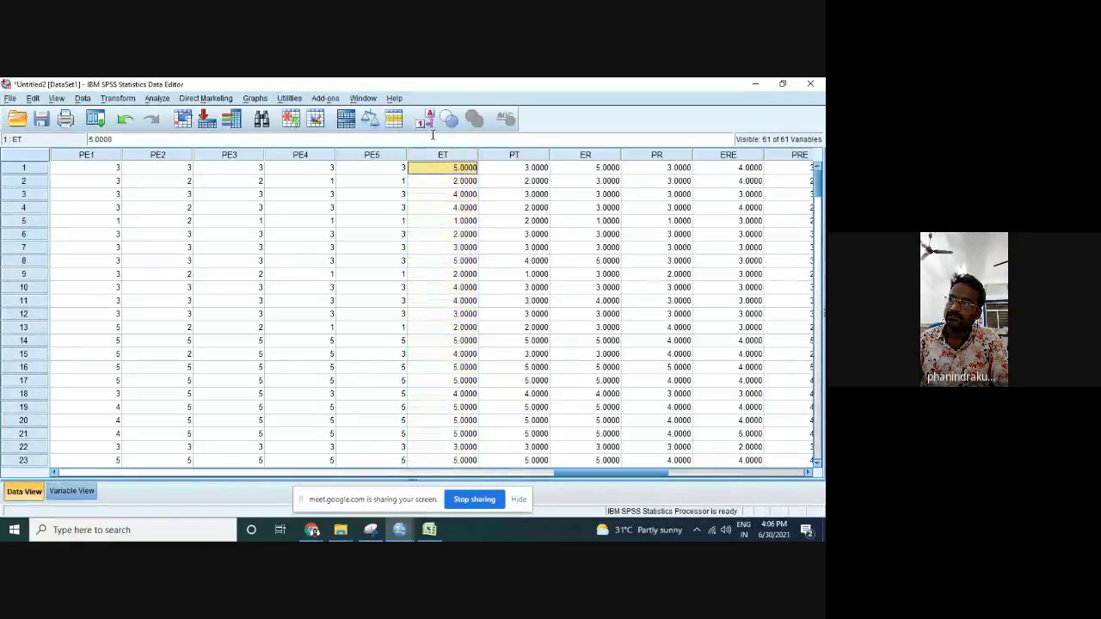
left_click(451, 209)
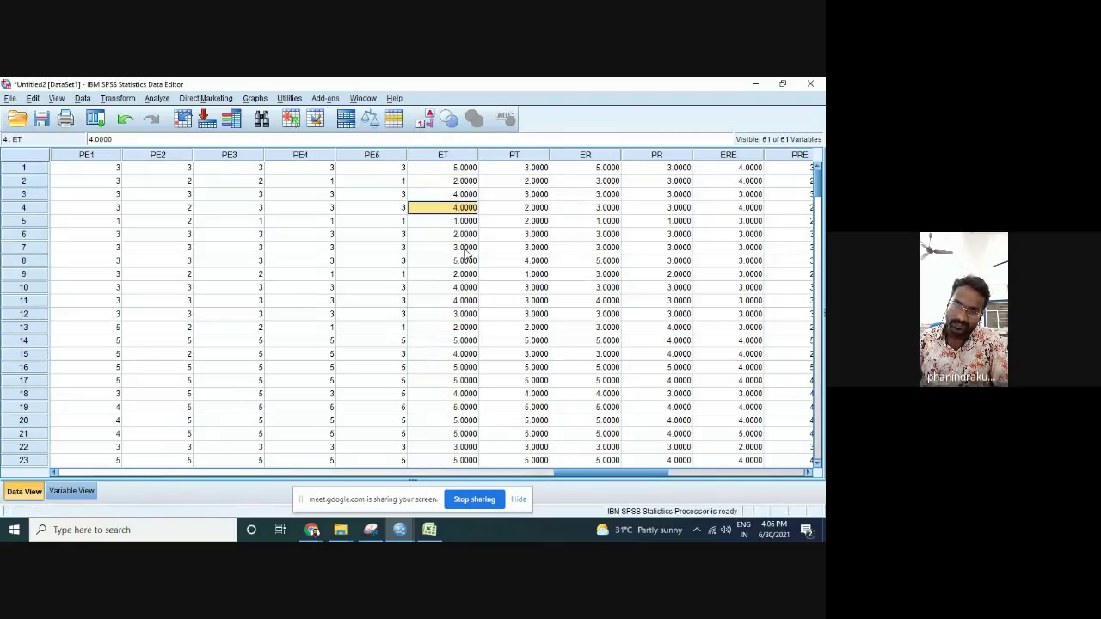
left_click(511, 263)
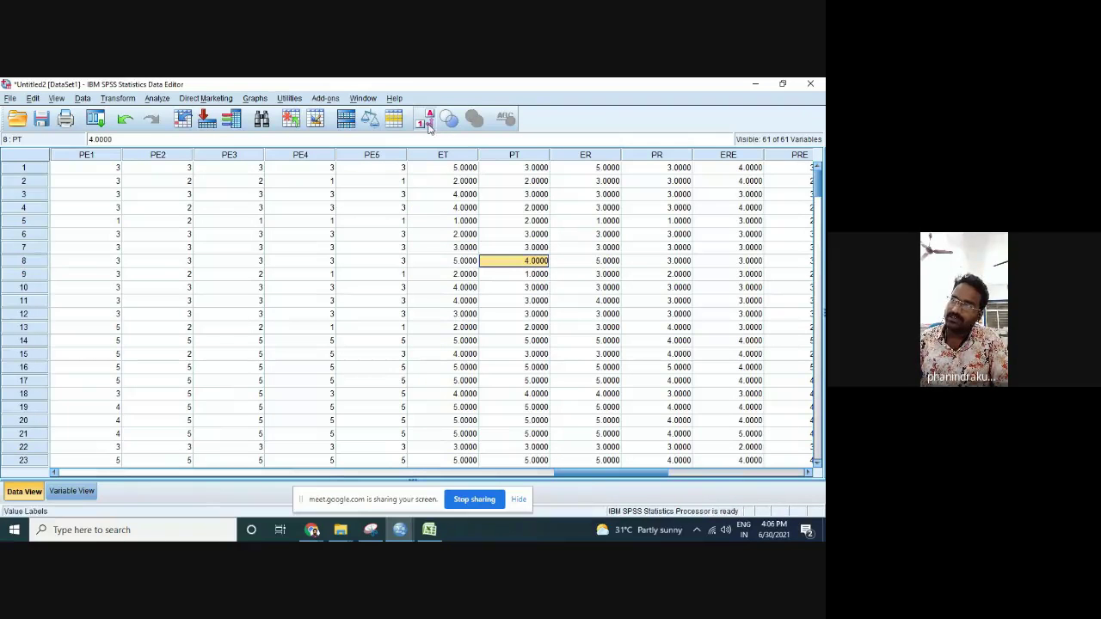
left_click(612, 221)
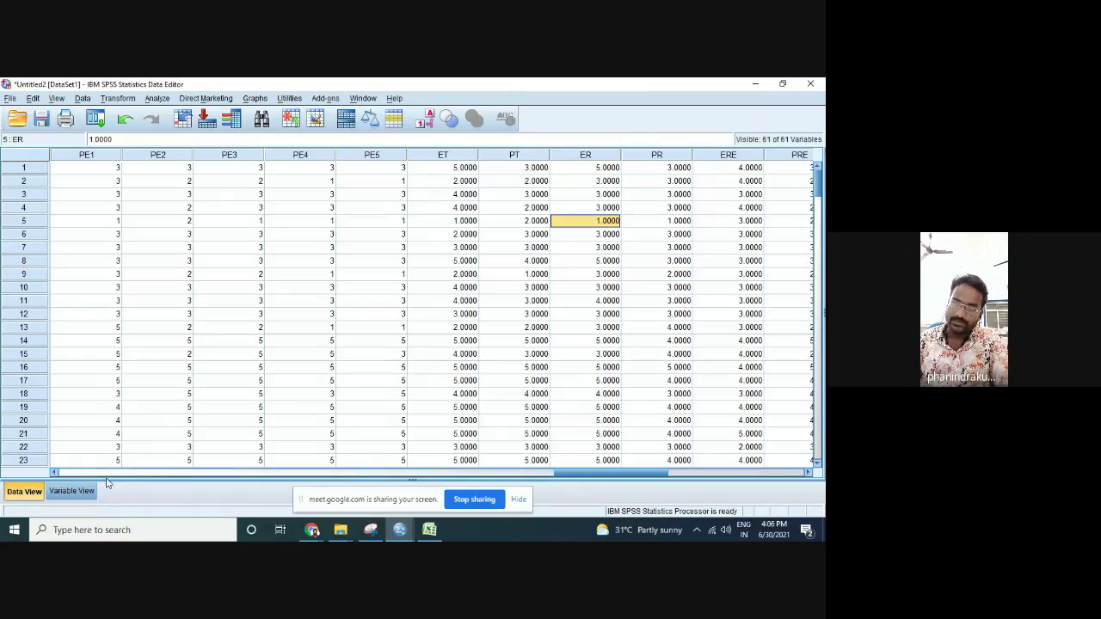
In Variable View, set the decimals of the variables ET, PT and ER to 0
left_click(73, 494)
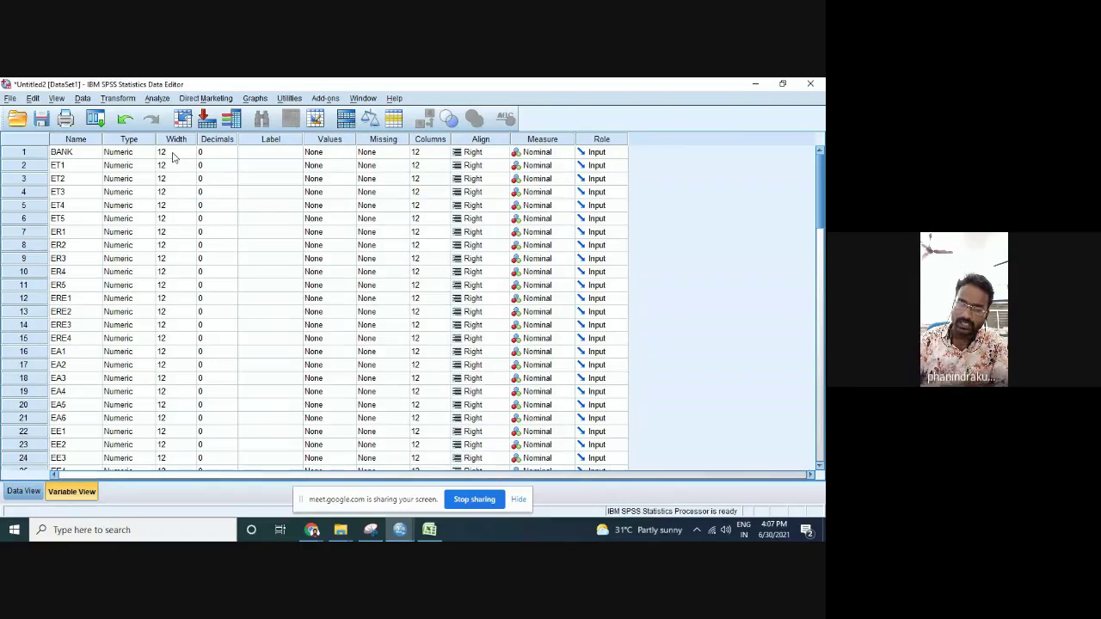
scroll(202, 191, "down", 13)
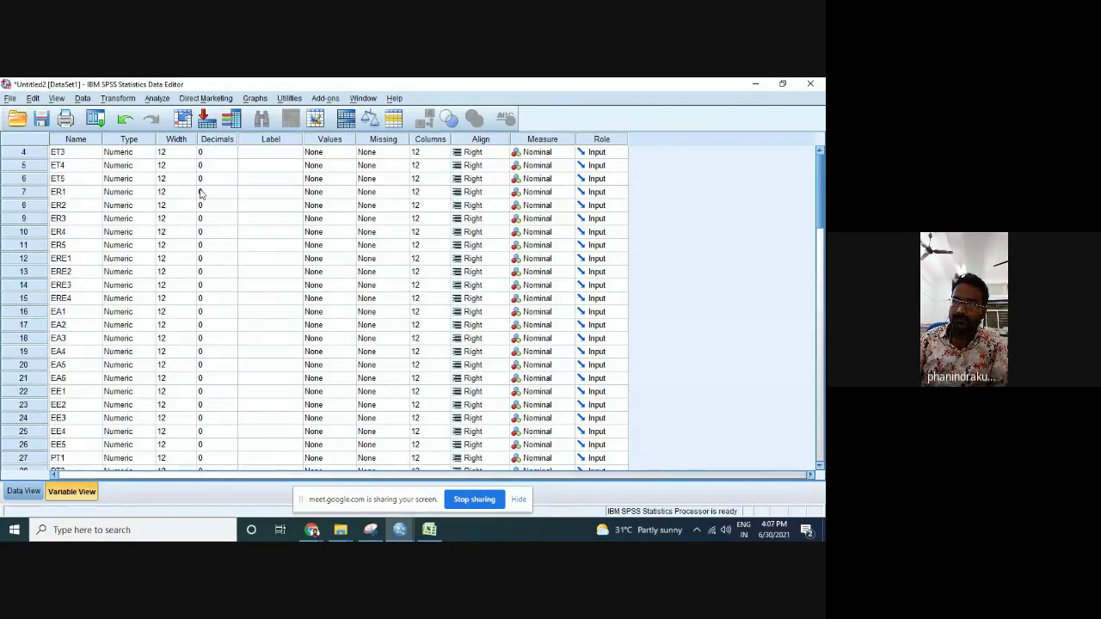
left_click(201, 313)
left_click(231, 314)
left_click(231, 315)
left_click(232, 314)
left_click(231, 327)
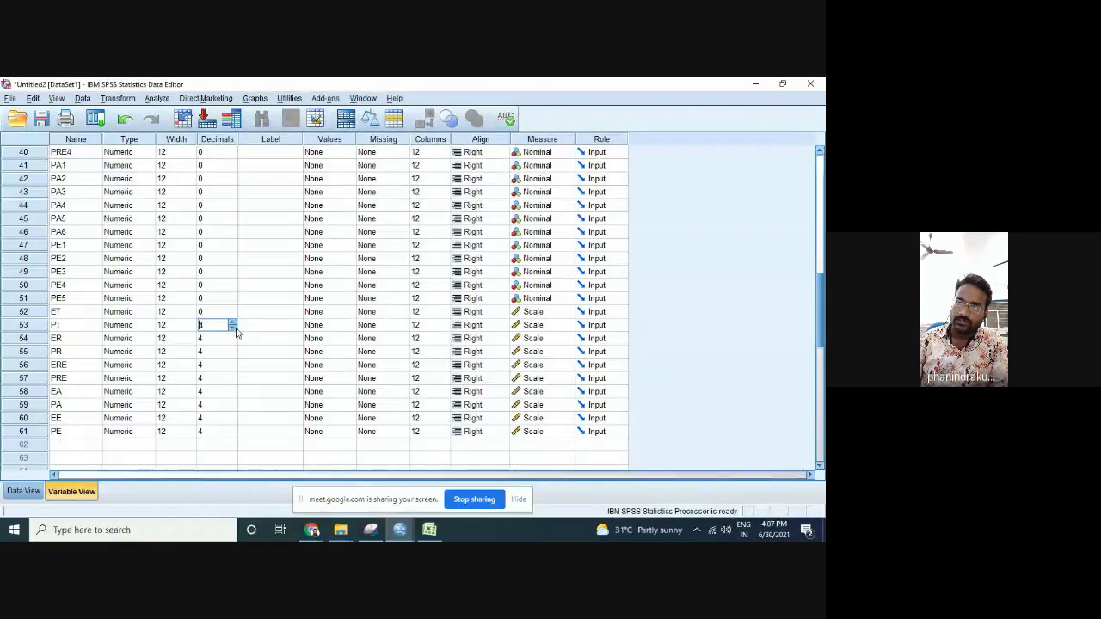
left_click(232, 328)
left_click(232, 328)
left_click(232, 327)
left_click(229, 339)
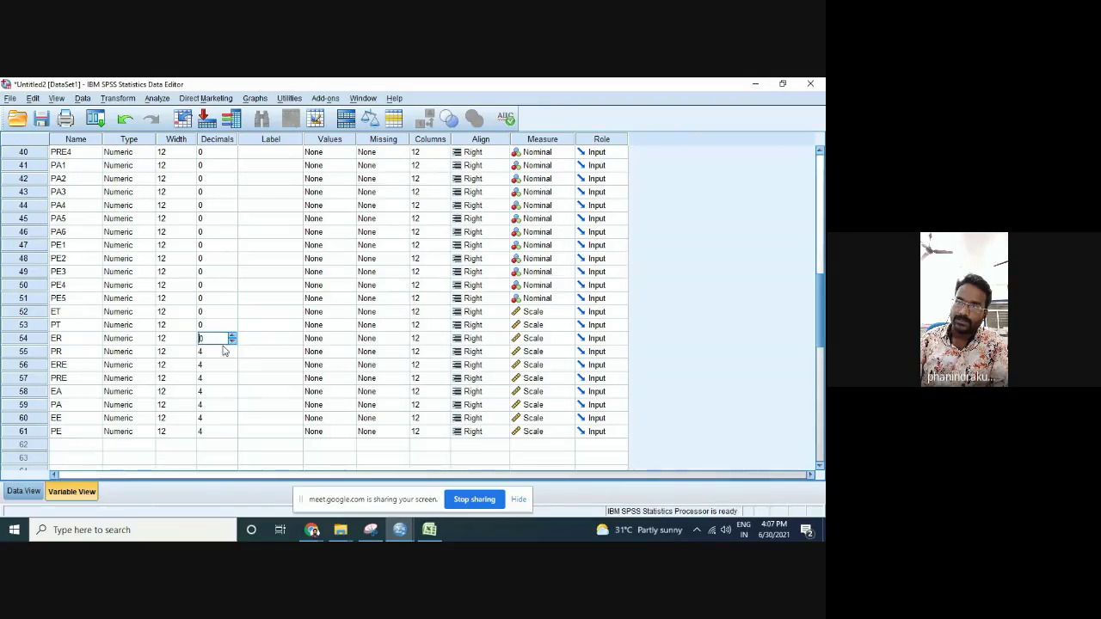
Set the decimals of the variables PR, ERE and PRE to 0
left_click(223, 352)
type("0")
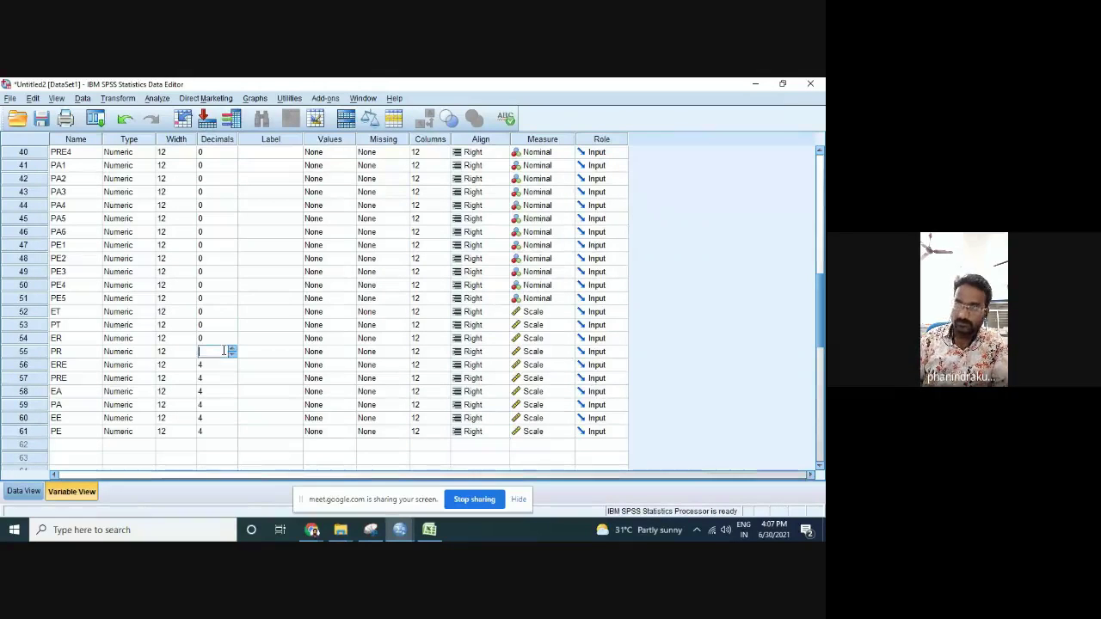
key("Tab")
key("shift+Tab")
key("Down")
type("0")
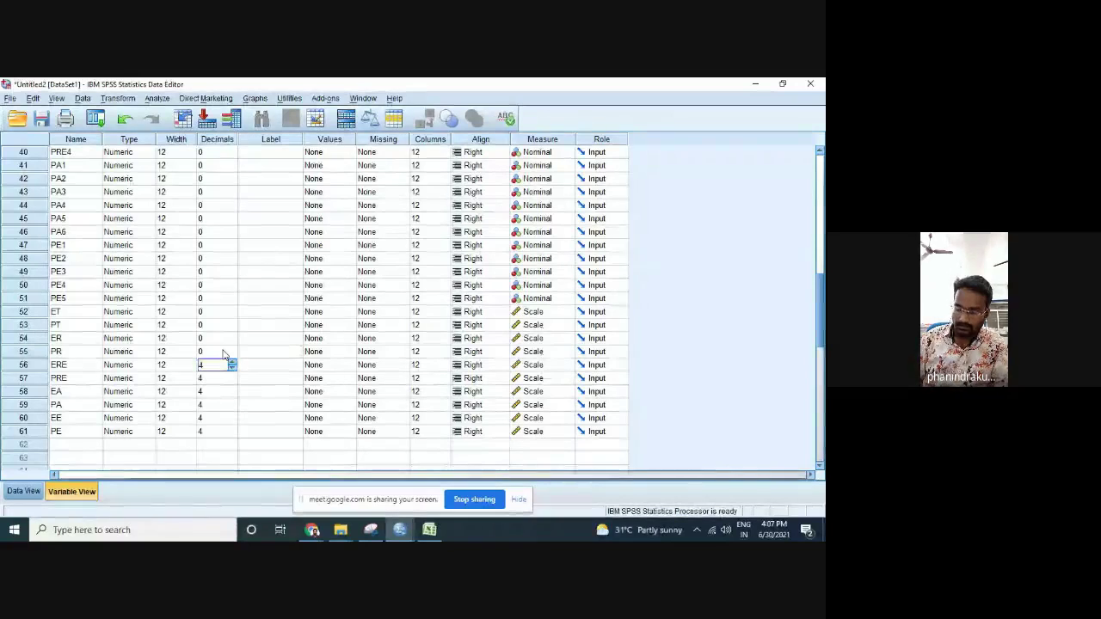
key("Tab")
key("shift+Tab")
key("Down")
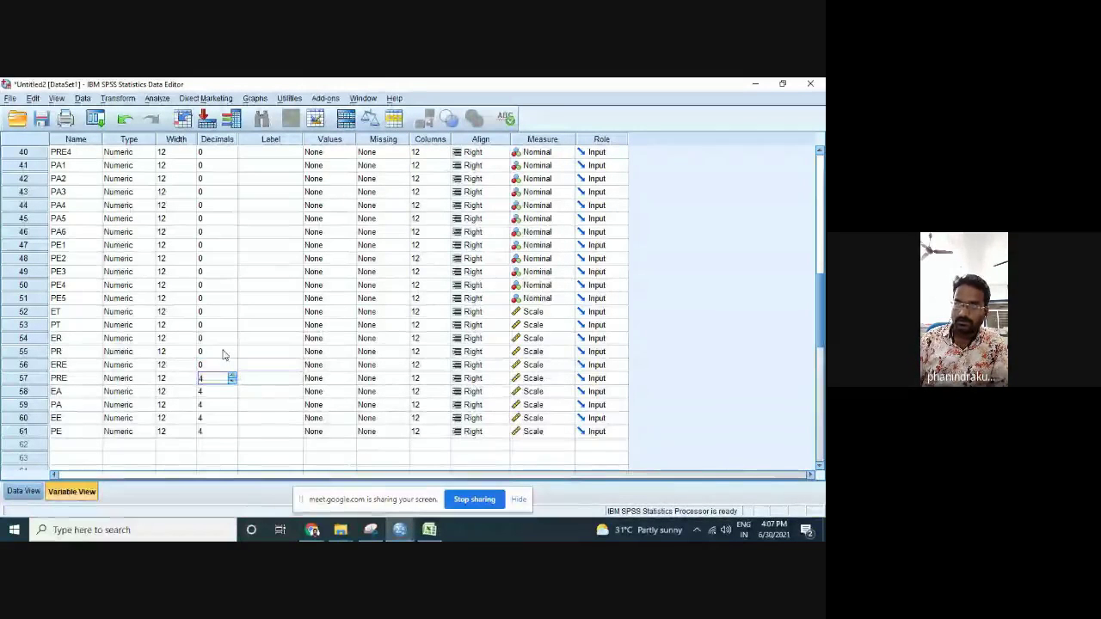
type("0")
key("Tab")
key("shift+Tab")
key("Down")
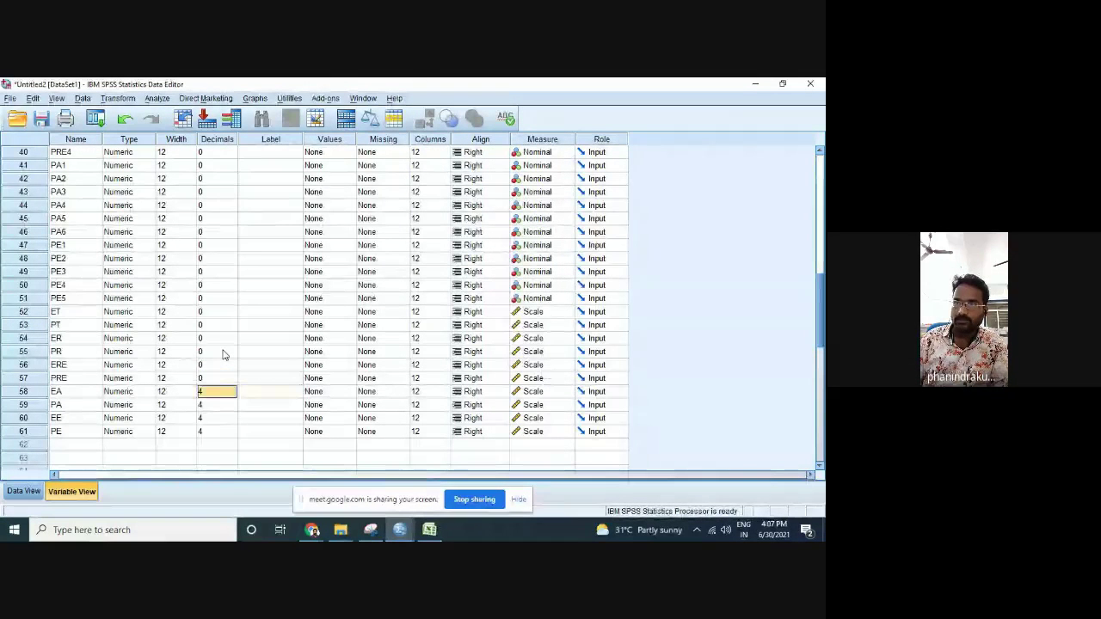
Set the decimals of the variables EA and PA to 0
type("0")
key("Tab")
key("shift+Tab")
key("Down")
type("0")
key("Tab")
key("shift+Tab")
key("Down")
Set the decimals of EE and PE to 0 and check the reformatted columns in Data View
type("0")
key("Tab")
key("Down")
key("shift+Tab")
type("0")
key("Tab")
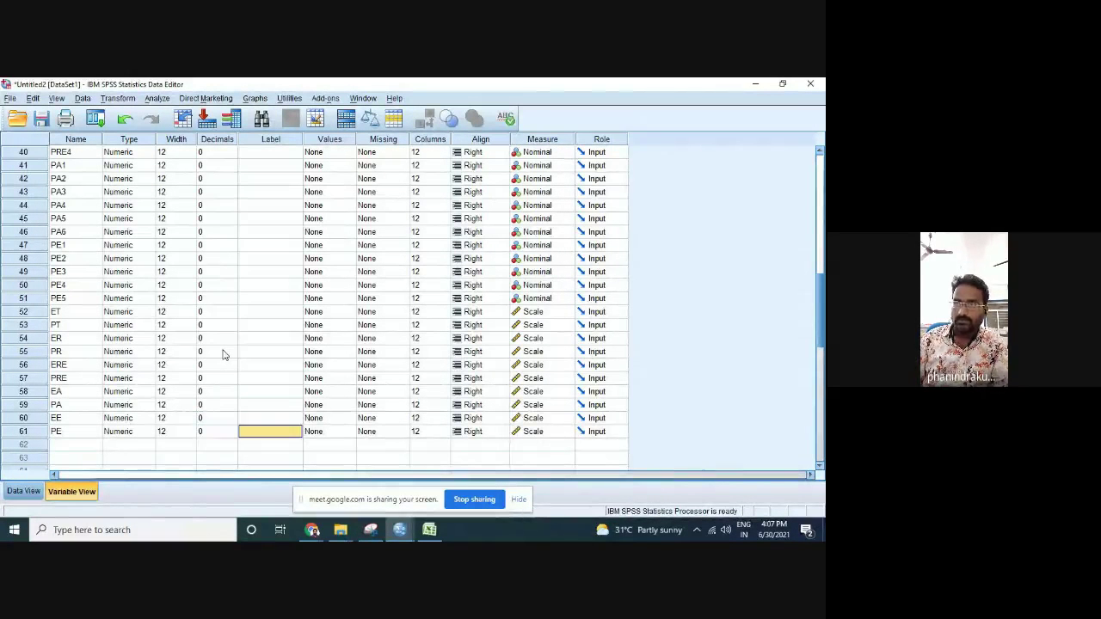
left_click(23, 491)
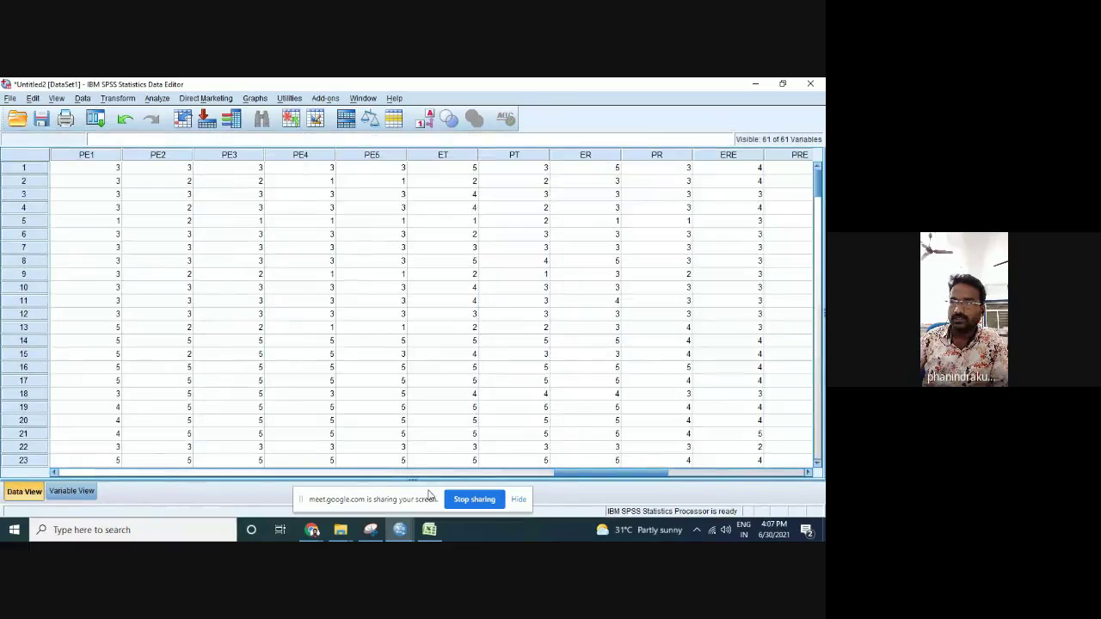
mouse_move(563, 481)
left_mouse_down()
mouse_move(674, 480)
mouse_move(577, 479)
left_mouse_up()
Return to Variable View and give the BANK variable the label Name of the Bank
left_click(72, 491)
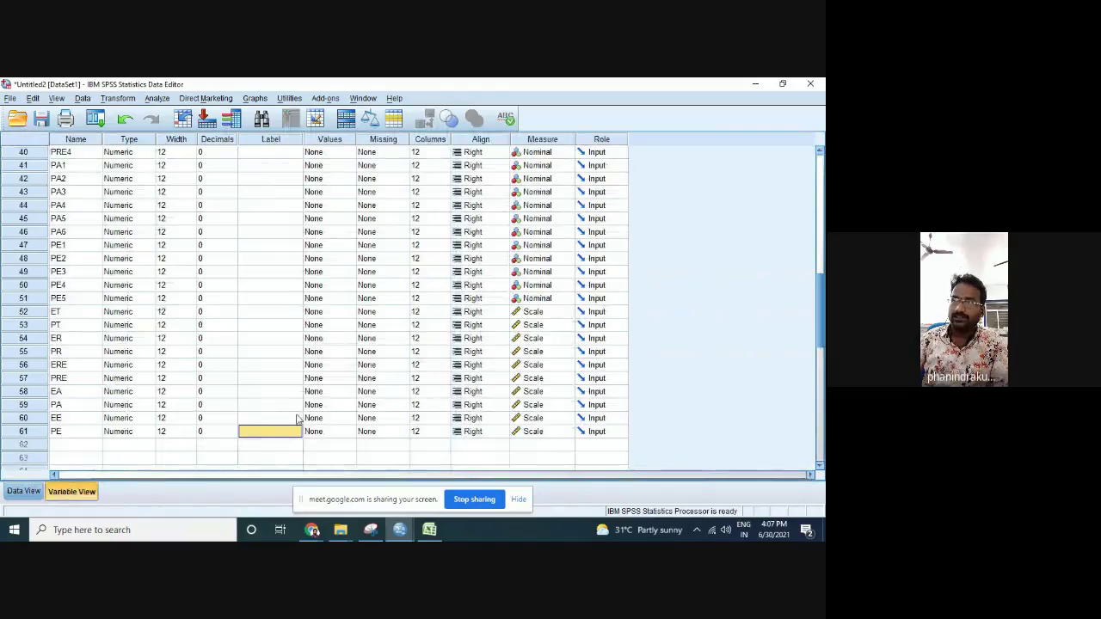
scroll(284, 398, "up", 15)
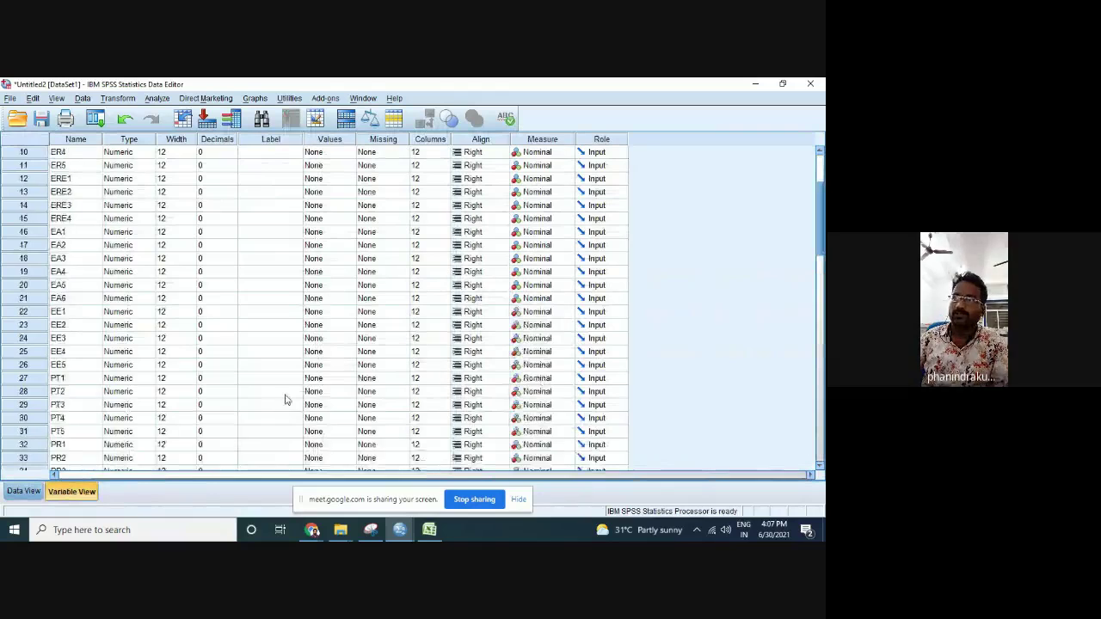
left_click(268, 155)
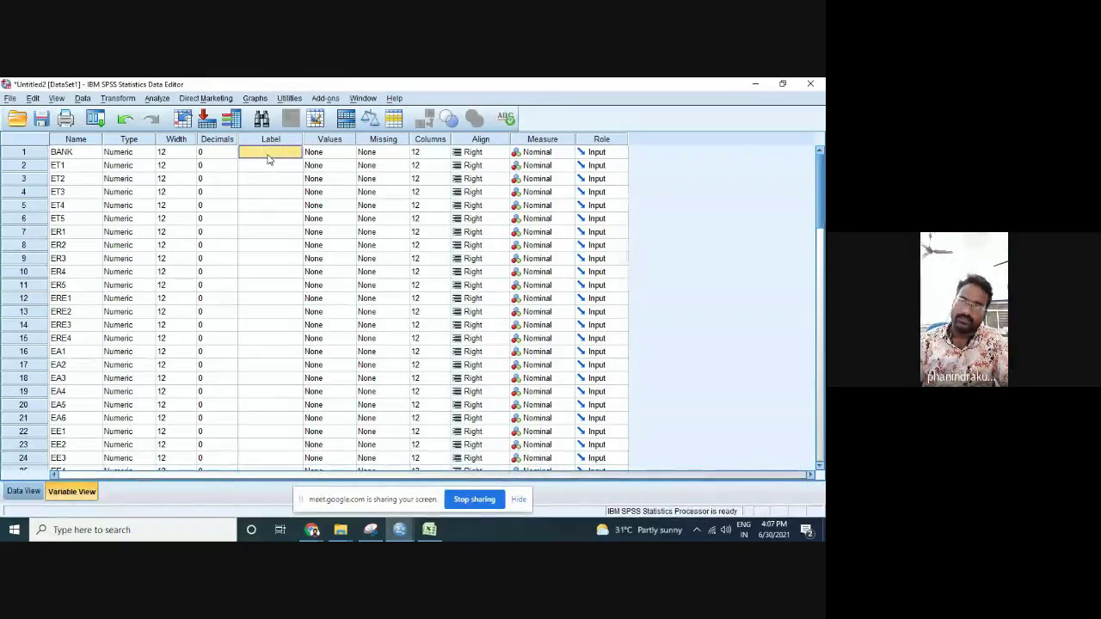
type("Na")
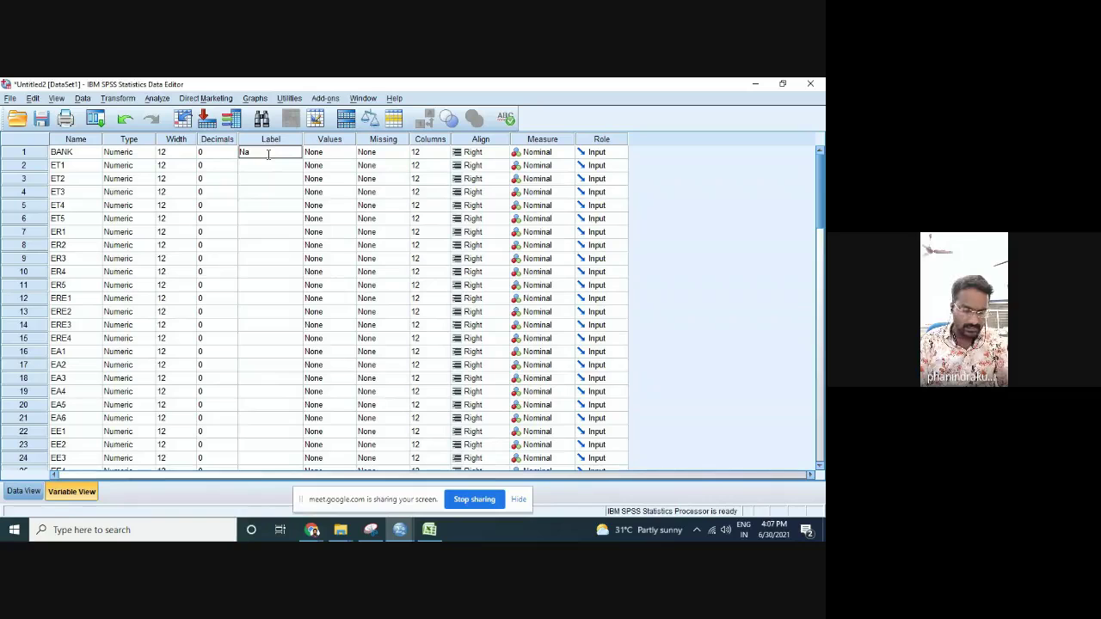
type("me of the Bank")
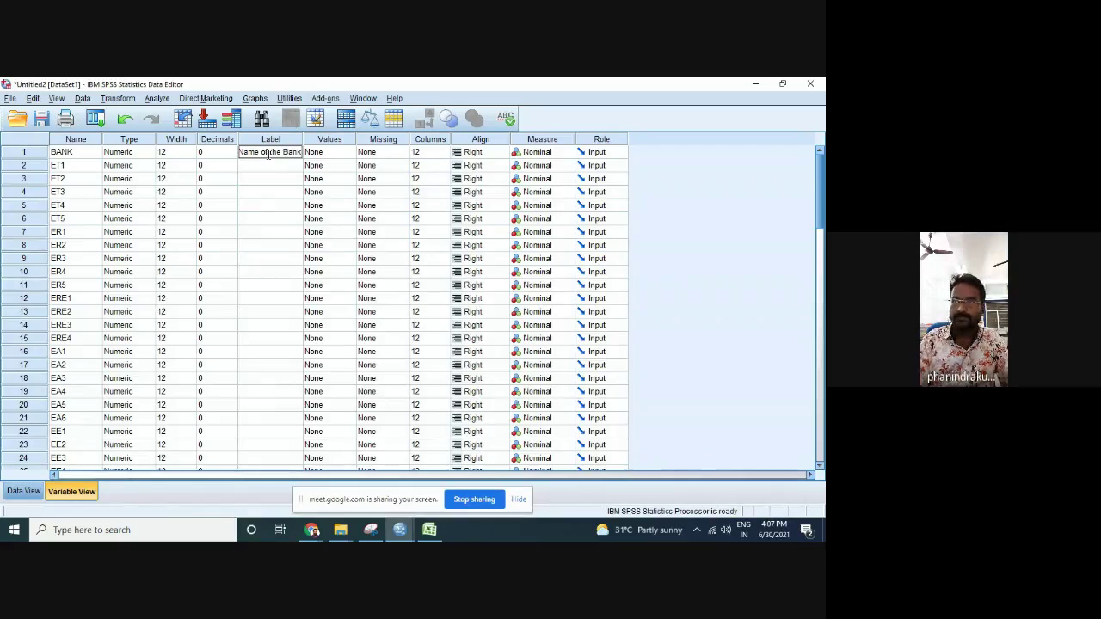
key("Return")
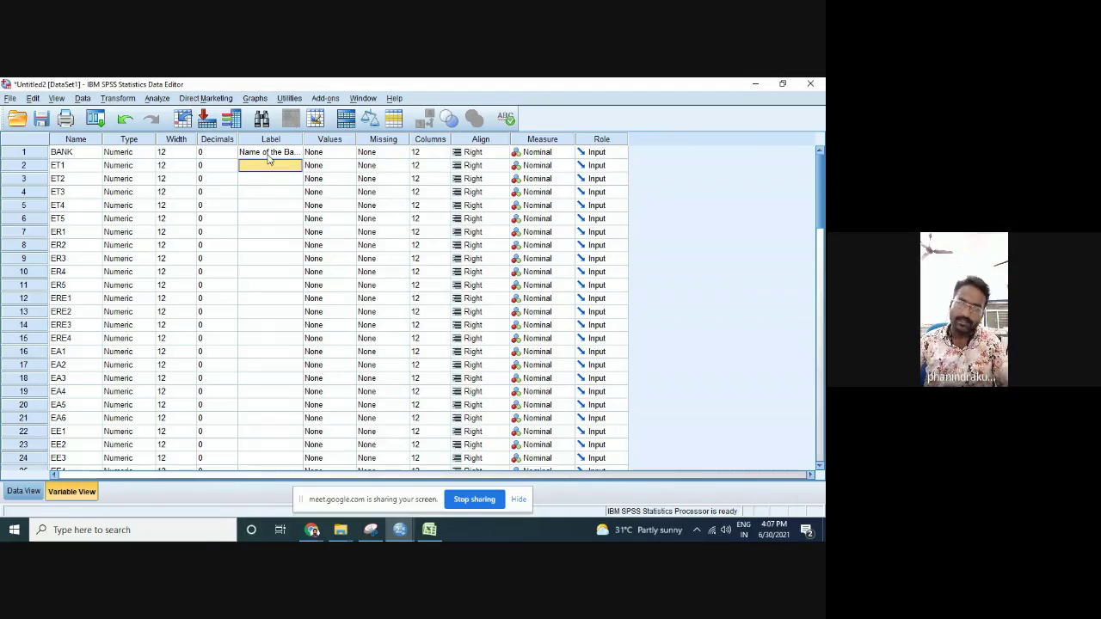
left_click_drag(77, 167, 82, 416)
scroll(290, 352, "up", 13)
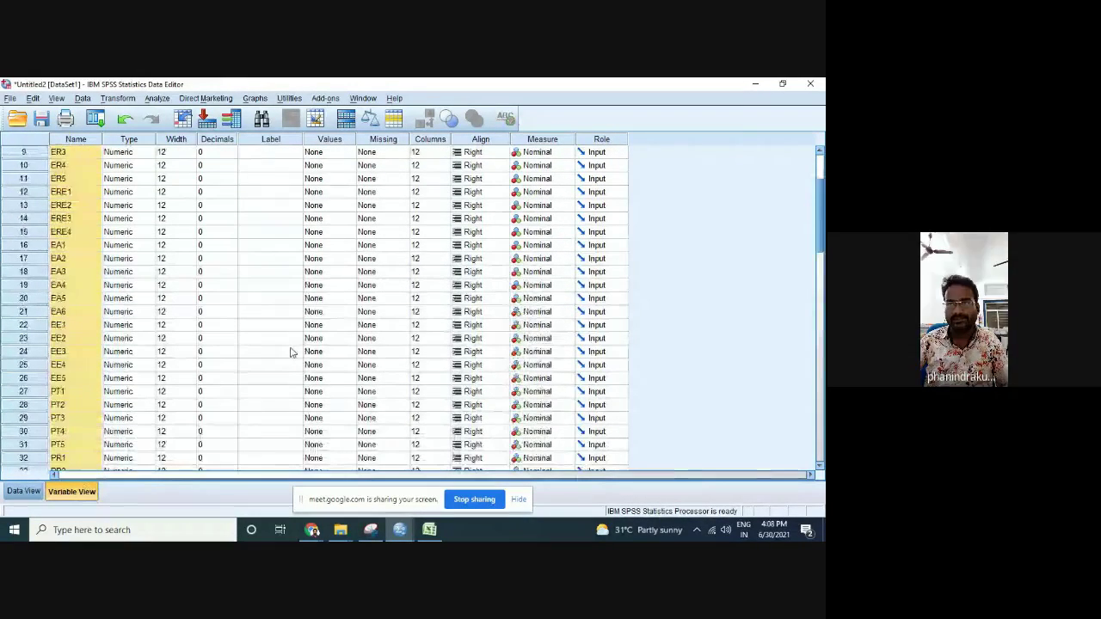
left_click(253, 169)
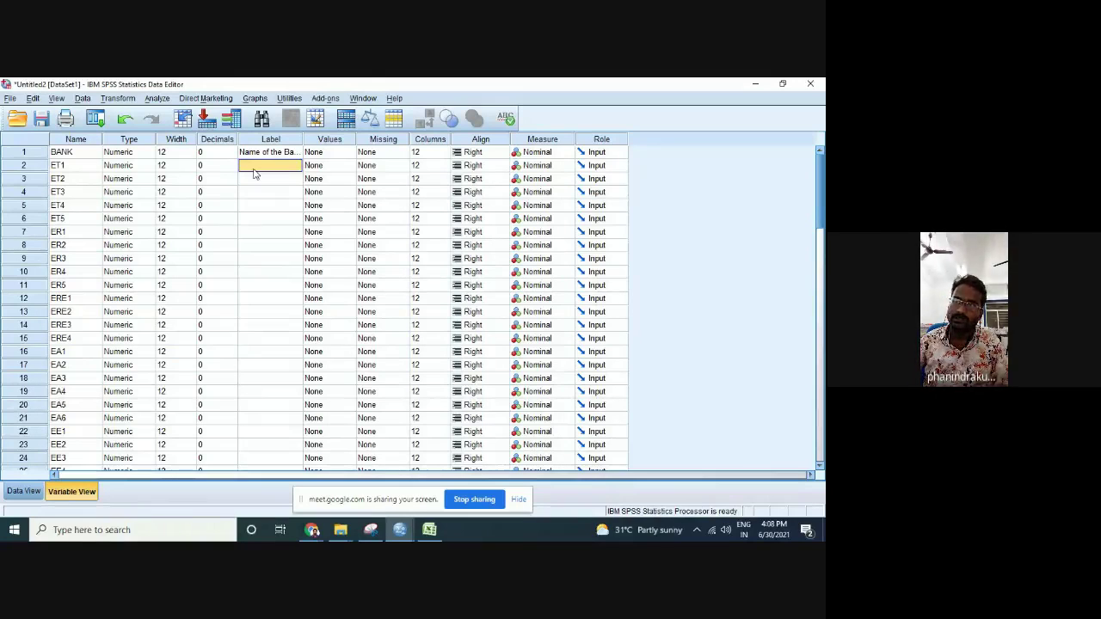
right_click(253, 172)
Copy the names of all variables from ET1 through PE in Variable View
left_click(86, 171)
left_click_drag(86, 170, 75, 371)
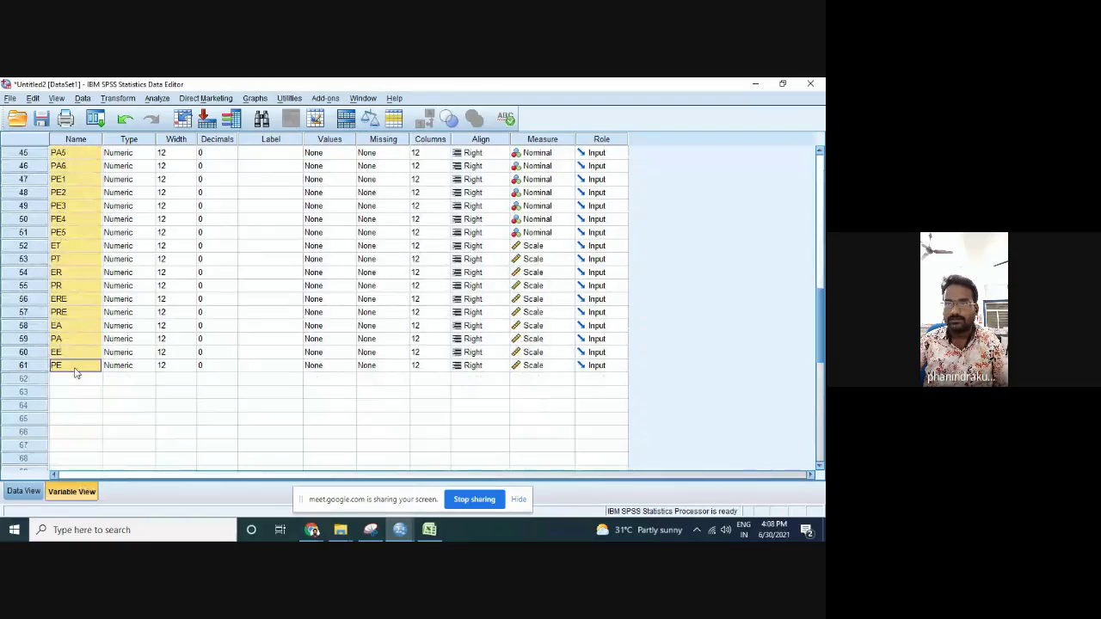
right_click(75, 371)
left_click(88, 375)
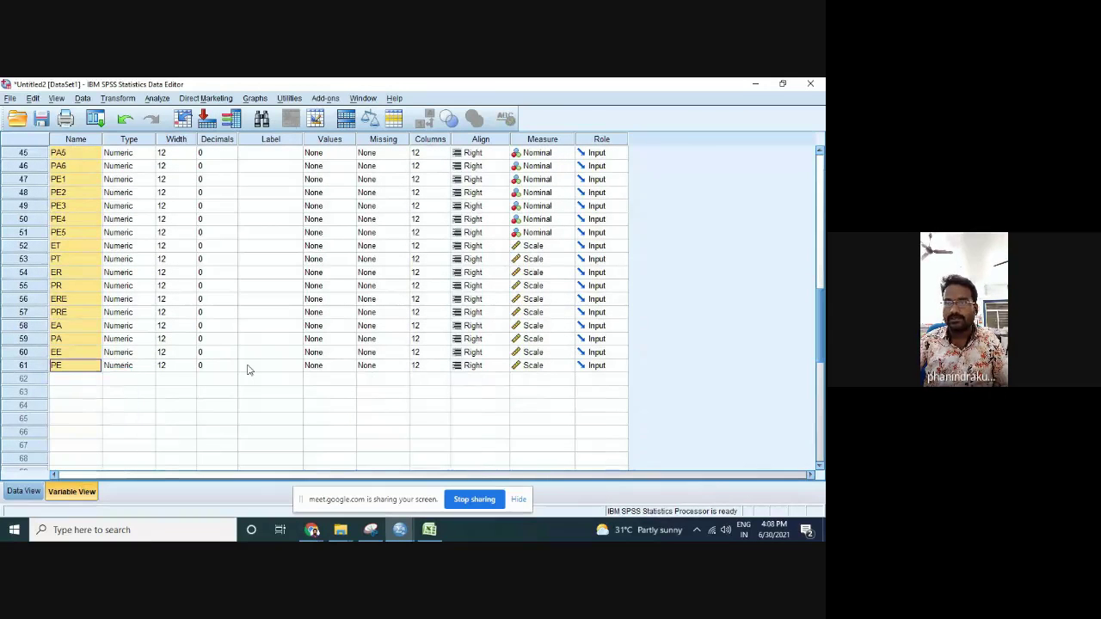
Paste the copied variable names as the labels of the variables ET1 through PE
scroll(251, 350, "up", 13)
scroll(251, 350, "up", 2)
right_click(262, 172)
left_click(275, 191)
left_click_drag(273, 171, 282, 364)
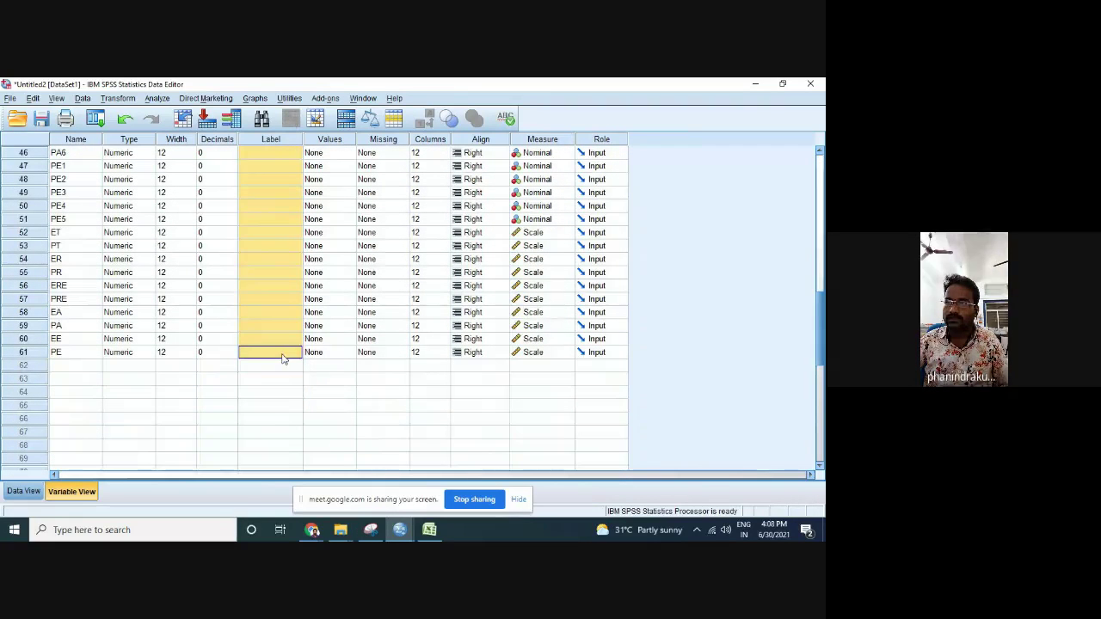
right_click(283, 356)
left_click(300, 380)
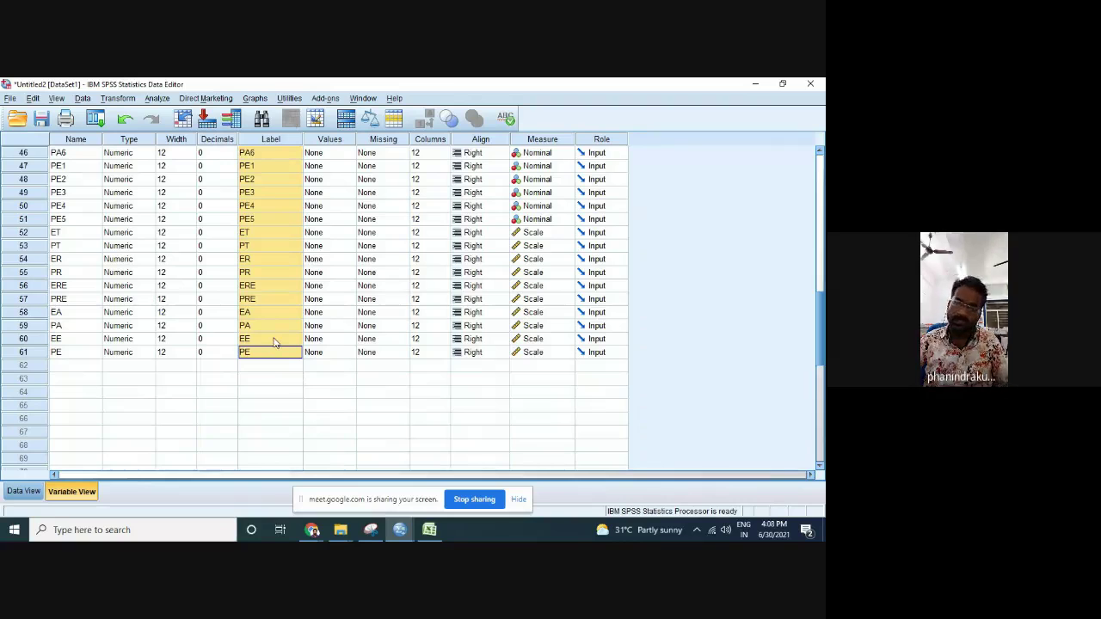
scroll(274, 343, "up", 15)
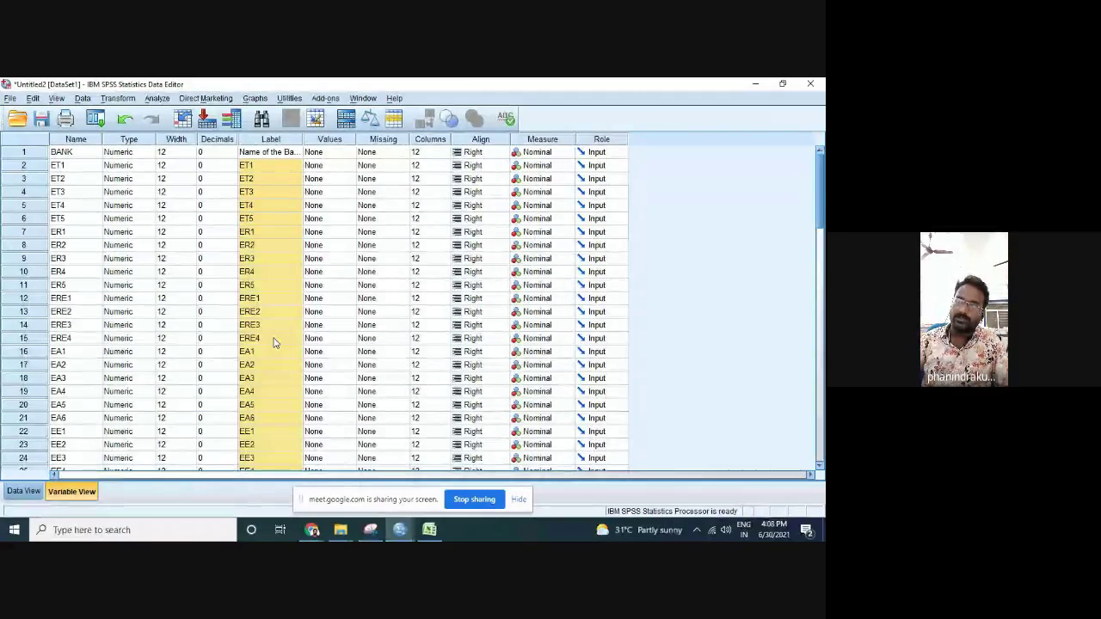
left_click(328, 153)
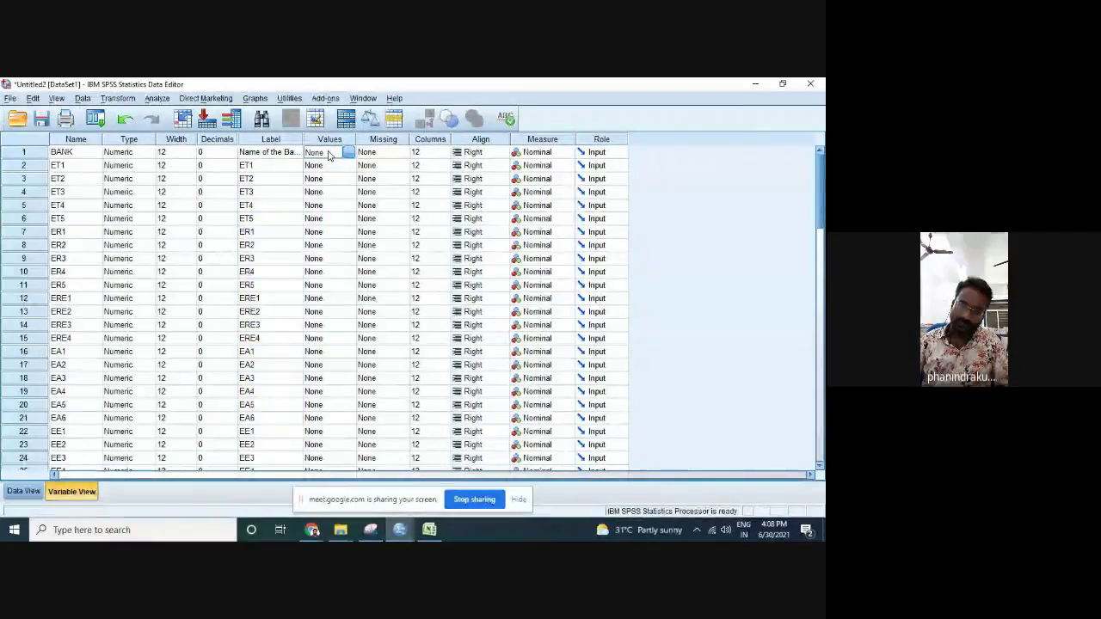
left_click(347, 153)
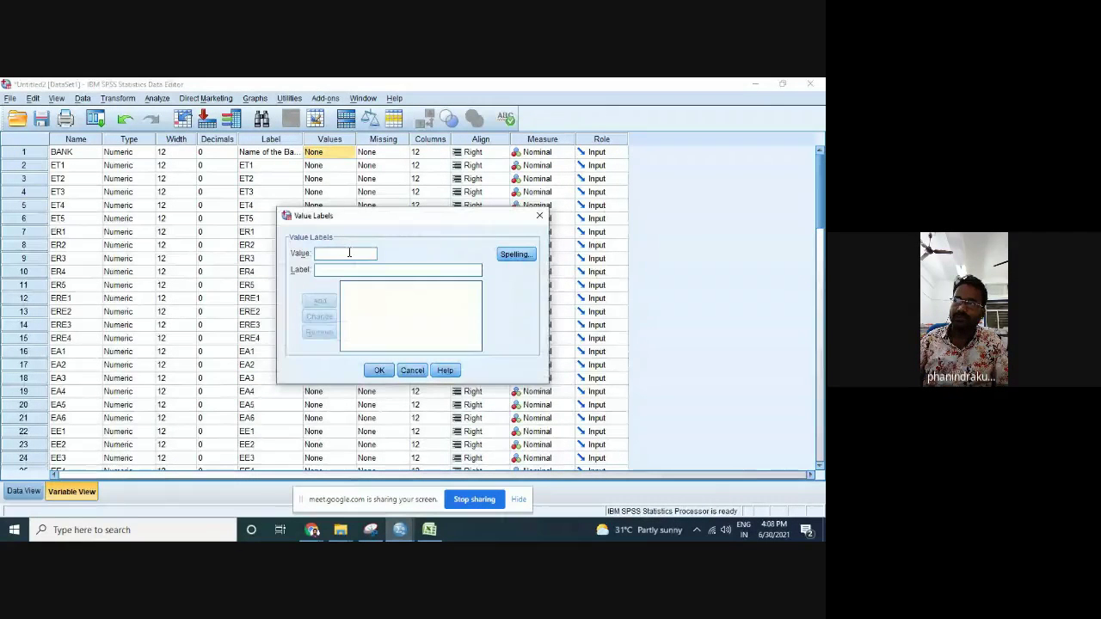
type("1")
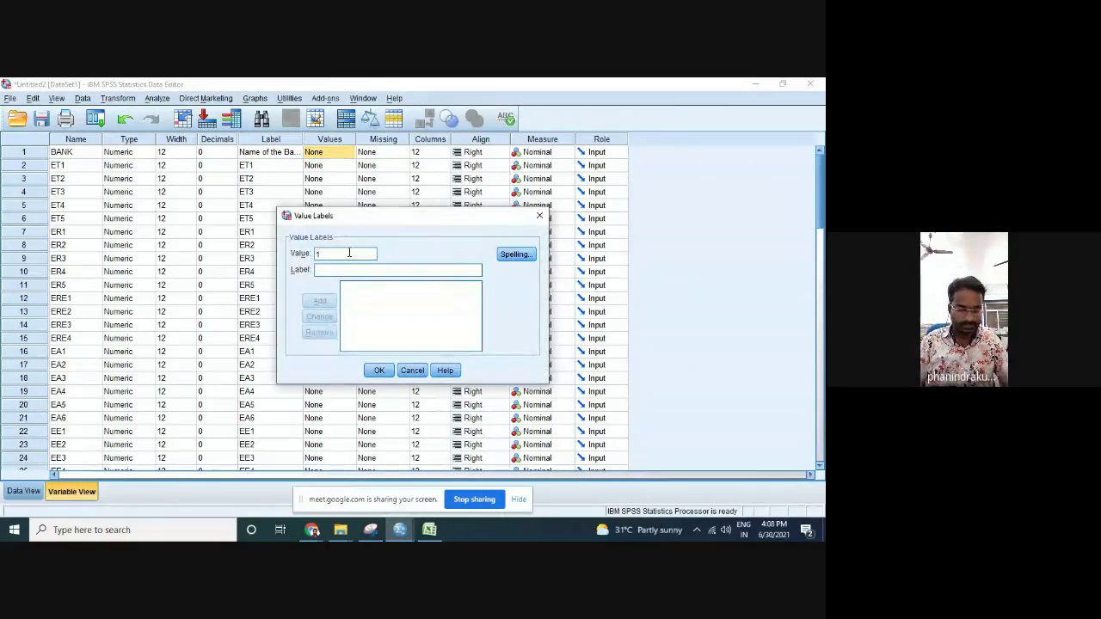
key("Escape")
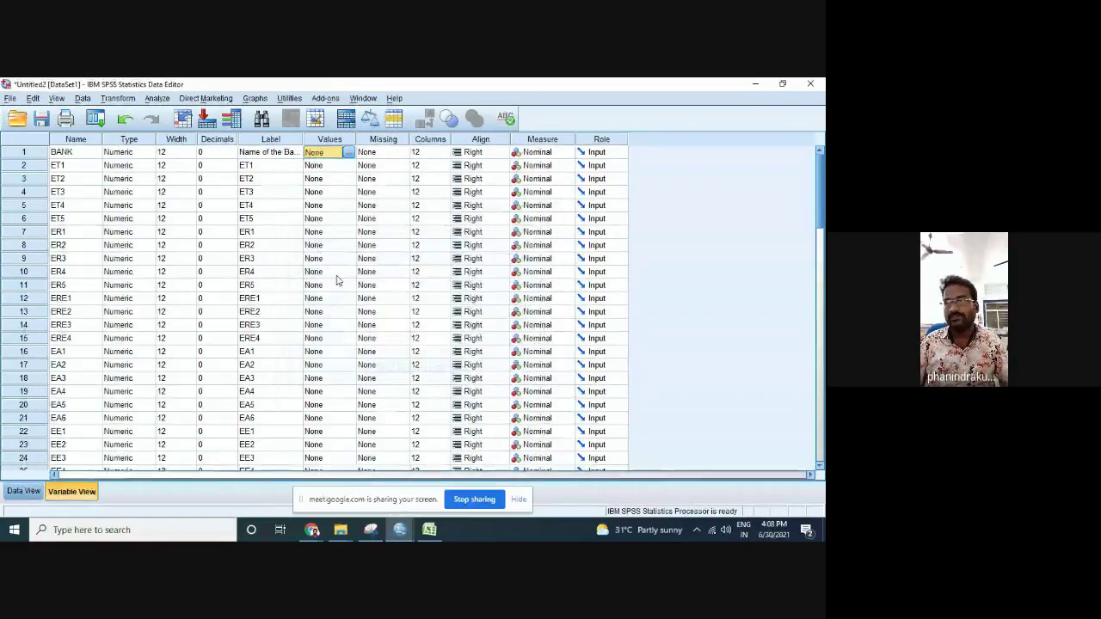
Examine the BANK column in Data View from the first case down to the last cases
left_click(32, 491)
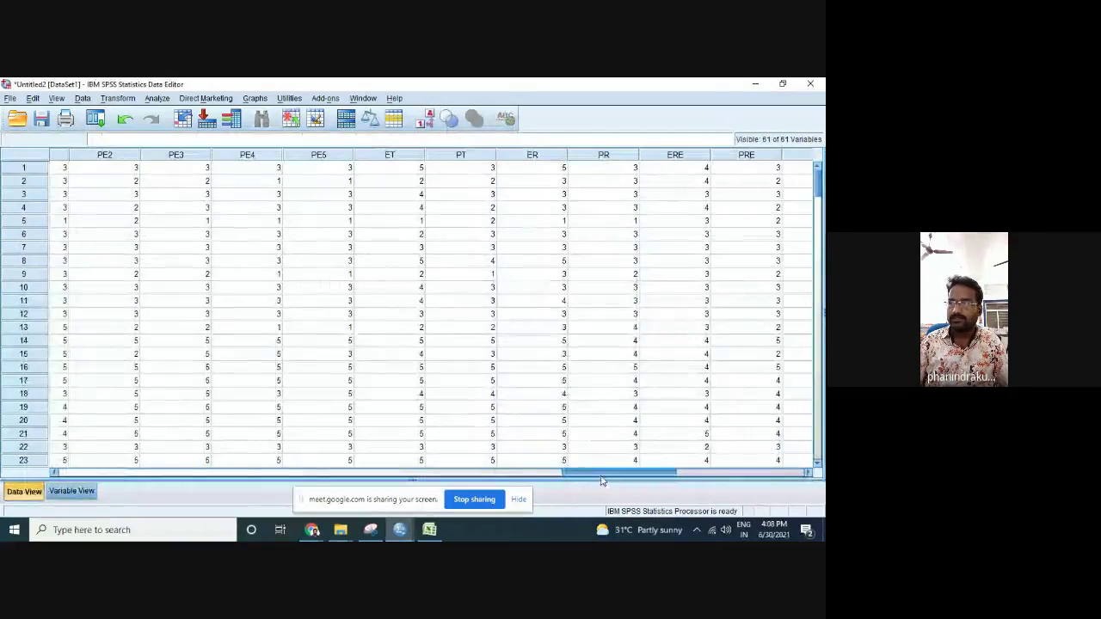
left_click_drag(602, 473, 97, 473)
scroll(97, 244, "down", 20)
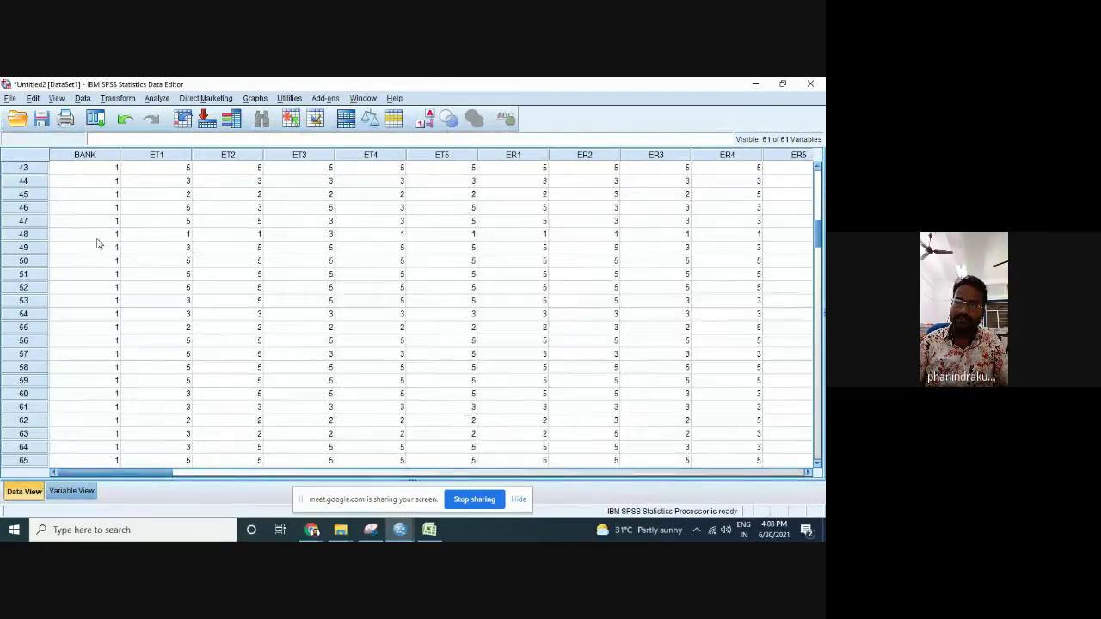
scroll(97, 244, "down", 20)
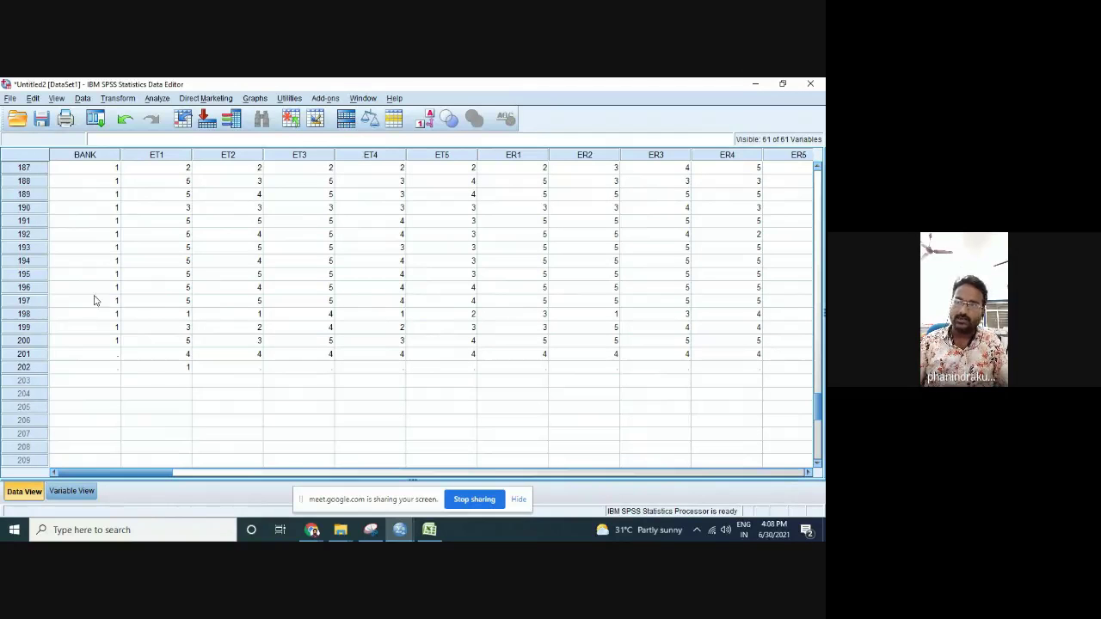
Delete the surplus cases in rows 201 and 202 from Data View
left_click(46, 355)
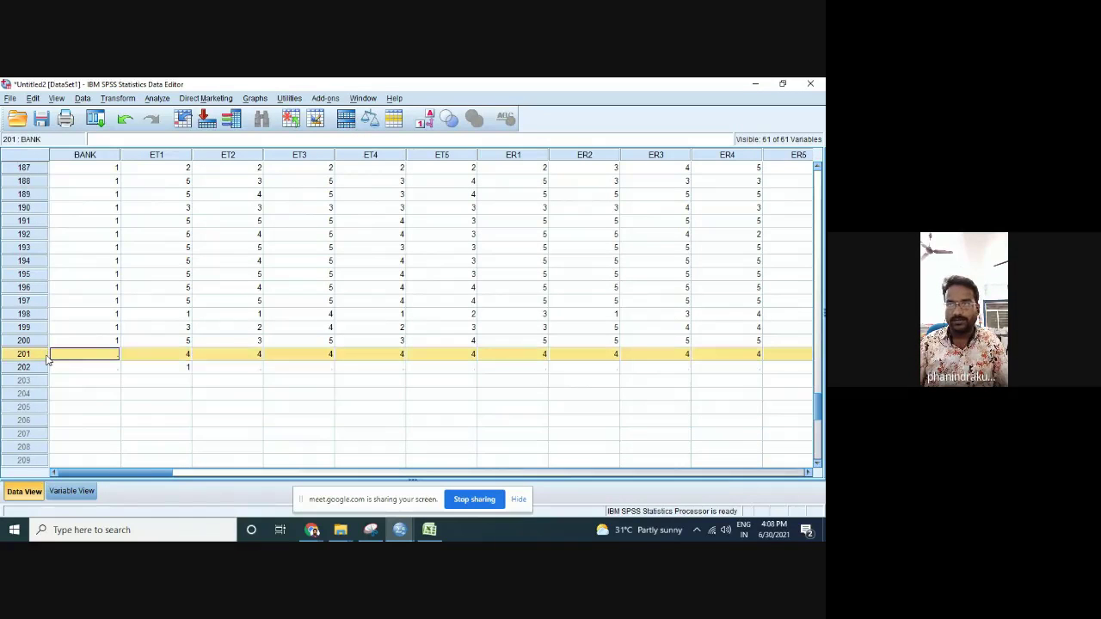
right_click(46, 355)
left_click(76, 410)
left_click(43, 354)
right_click(46, 355)
left_click(76, 410)
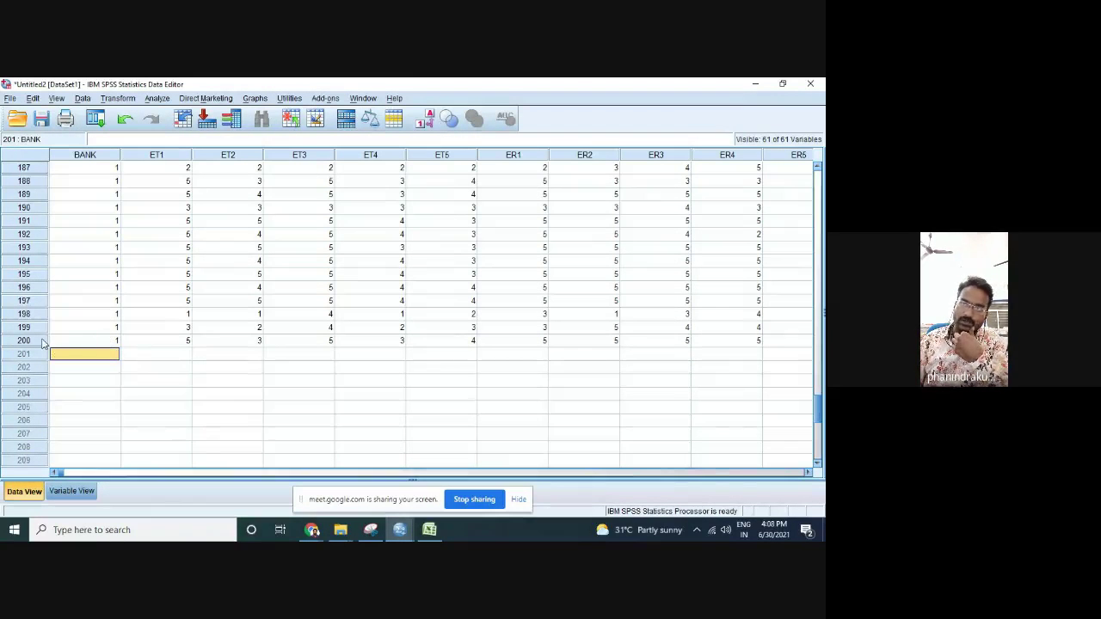
In Variable View, assign the value label 1 = SBI to the BANK variable
left_click(72, 491)
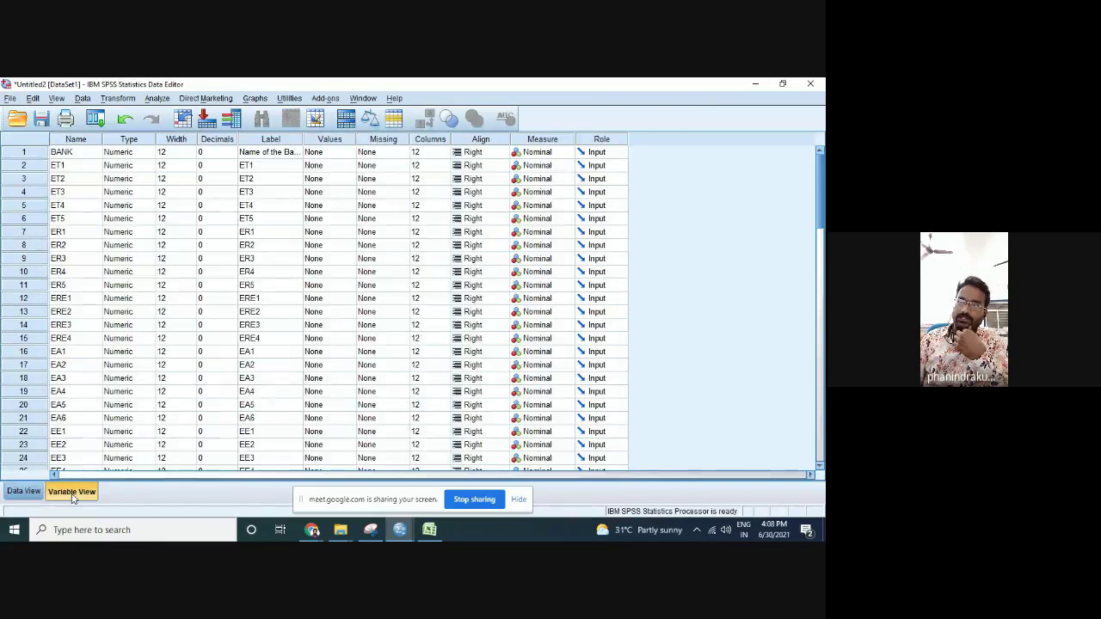
left_click(323, 152)
left_click(349, 152)
type("1s")
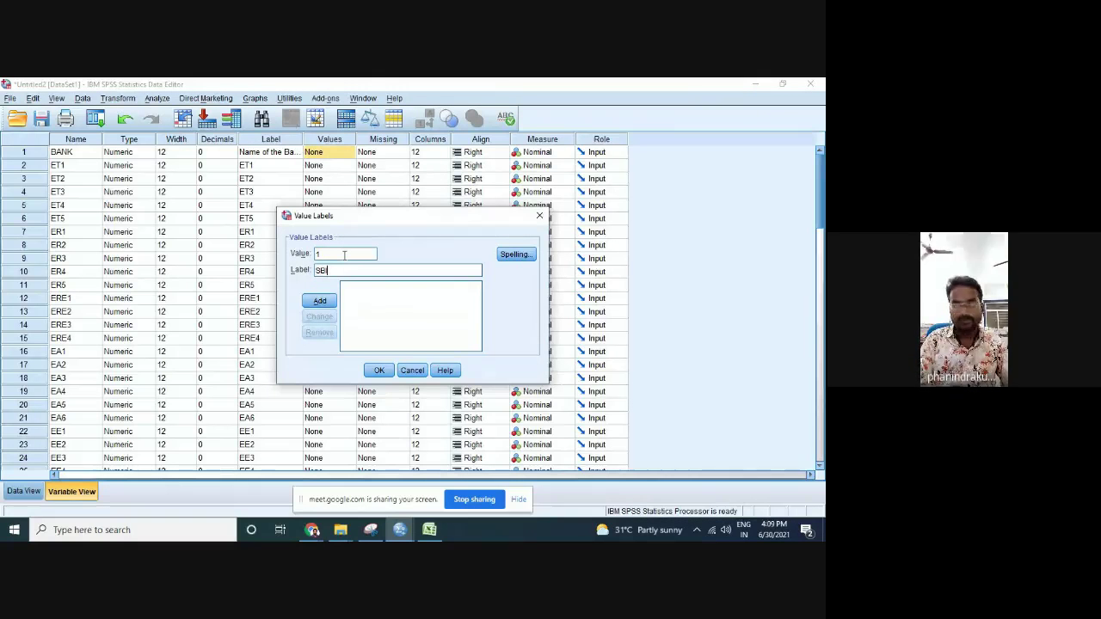
left_click(325, 302)
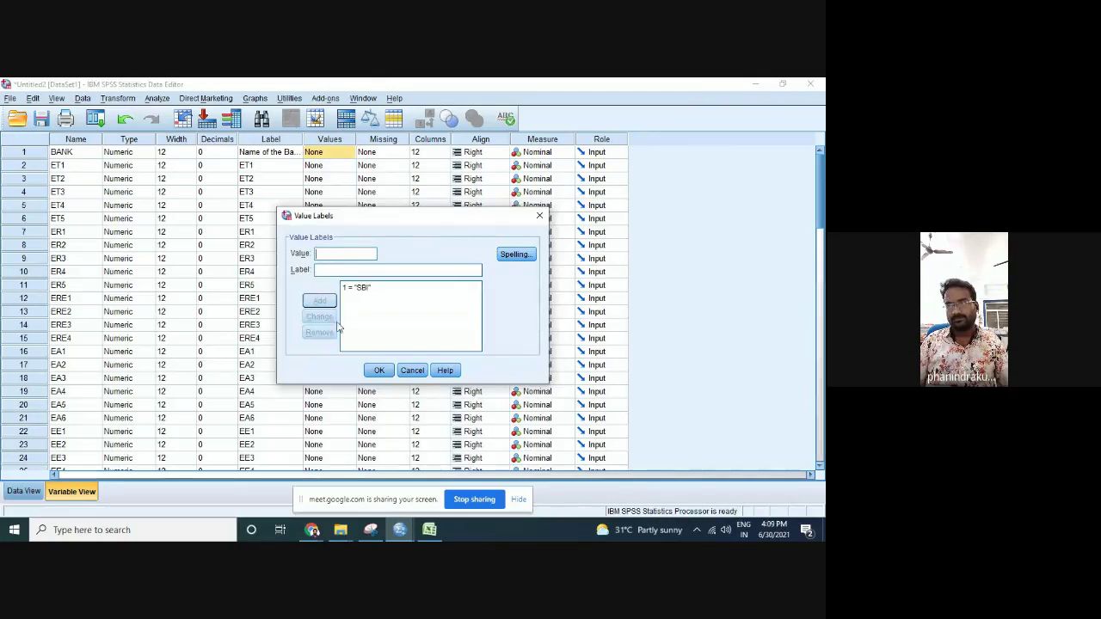
left_click(378, 369)
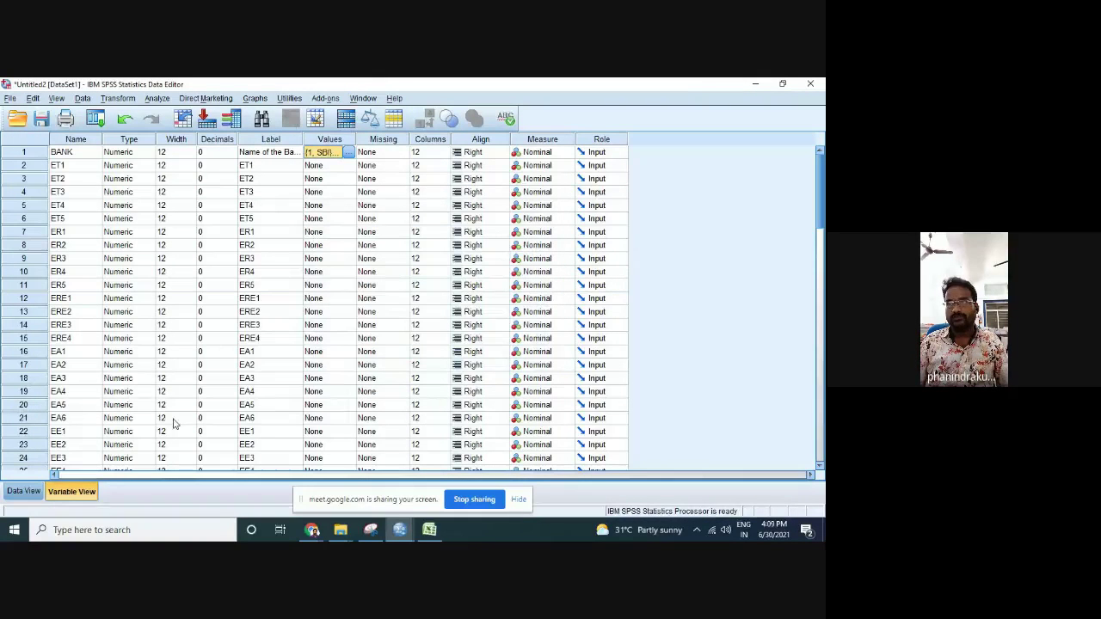
Display value labels instead of codes in Data View and check the BANK column from the first case
left_click(23, 491)
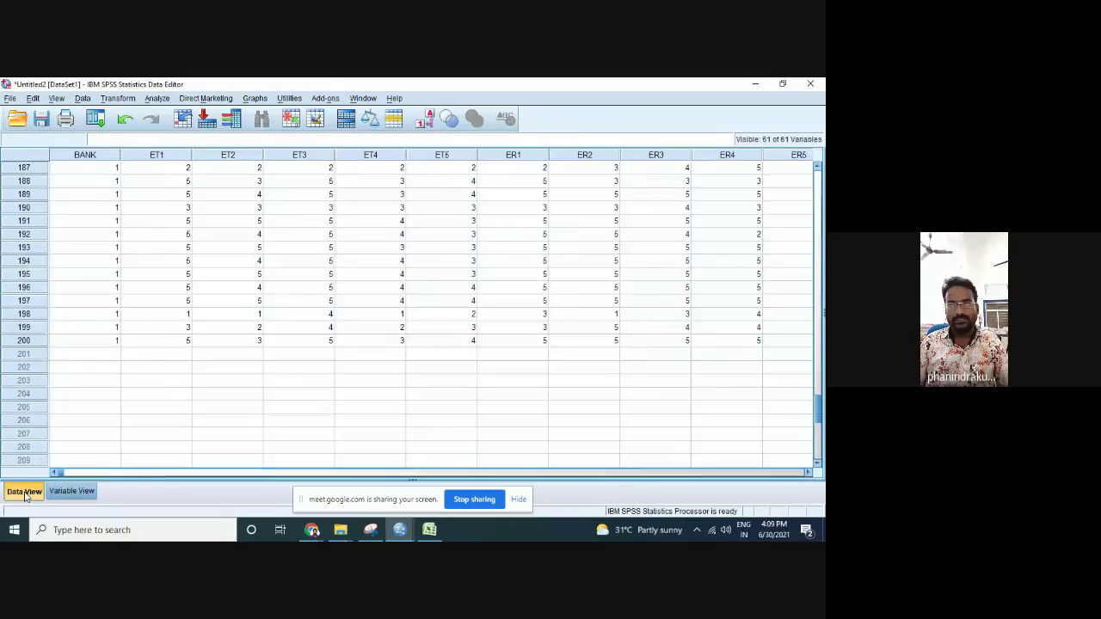
left_click(95, 171)
left_click(424, 119)
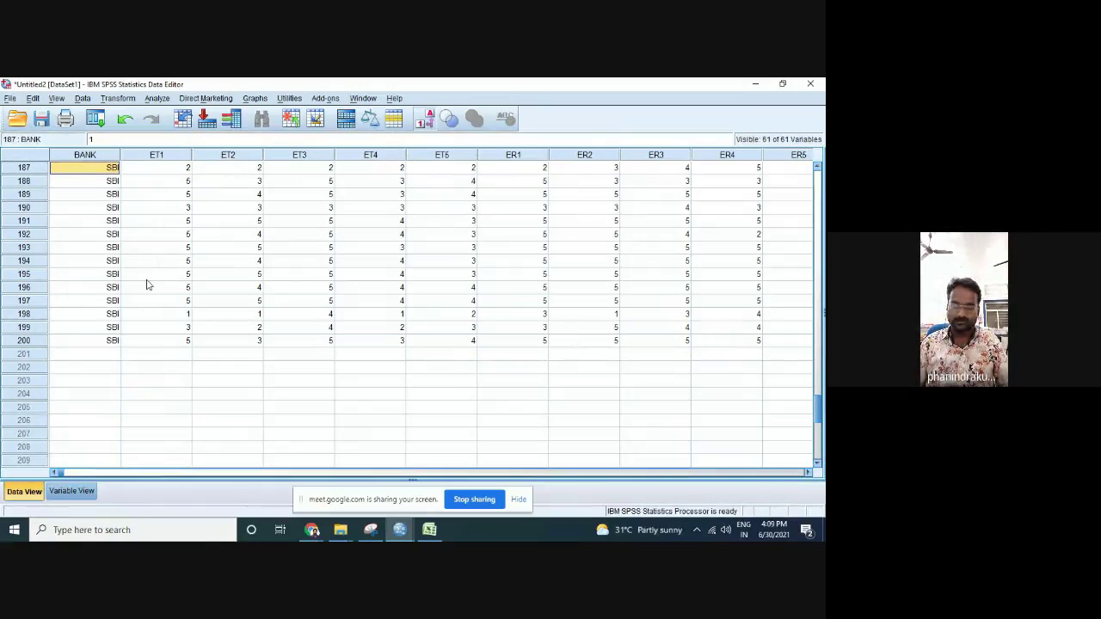
key("ctrl+Home")
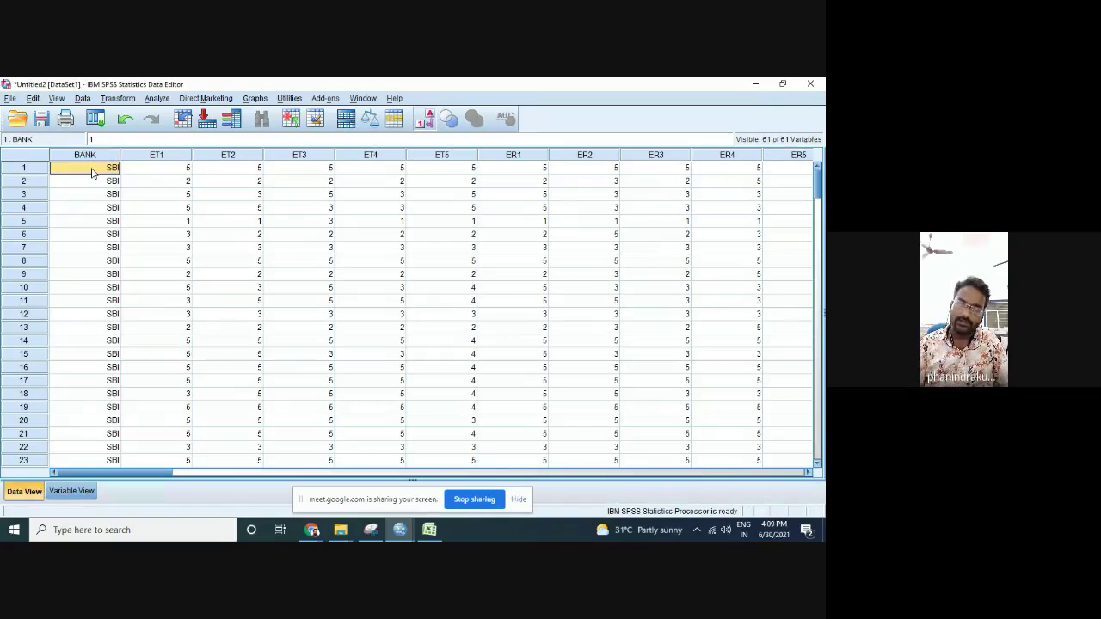
Switch Data View between value labels and numeric codes to compare the BANK column, ending with the codes displayed
left_click(71, 491)
left_click(23, 491)
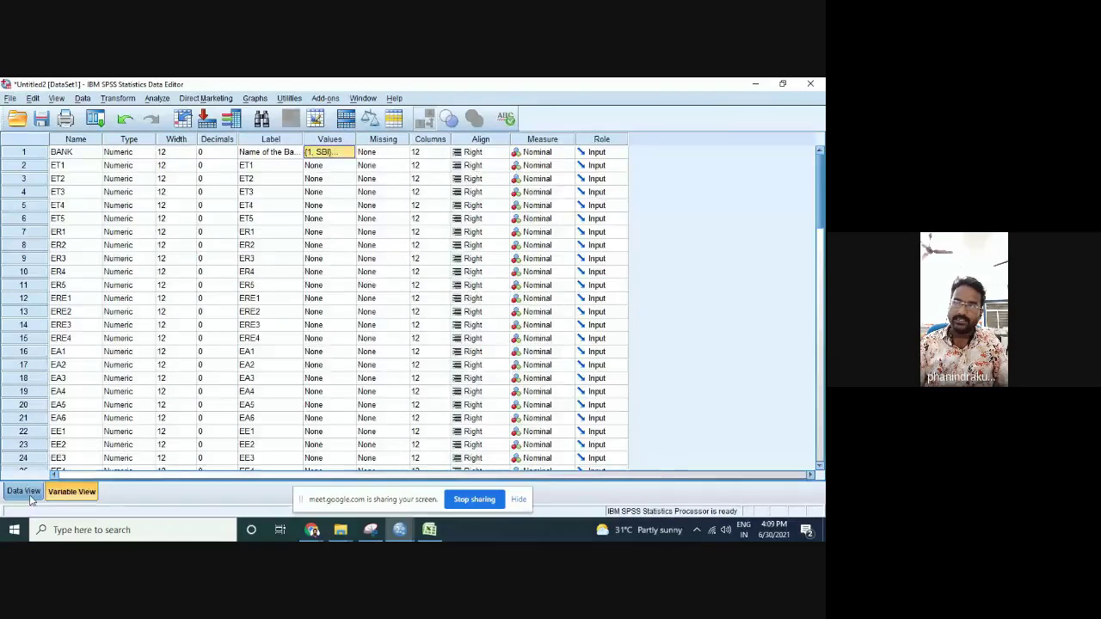
left_click(429, 121)
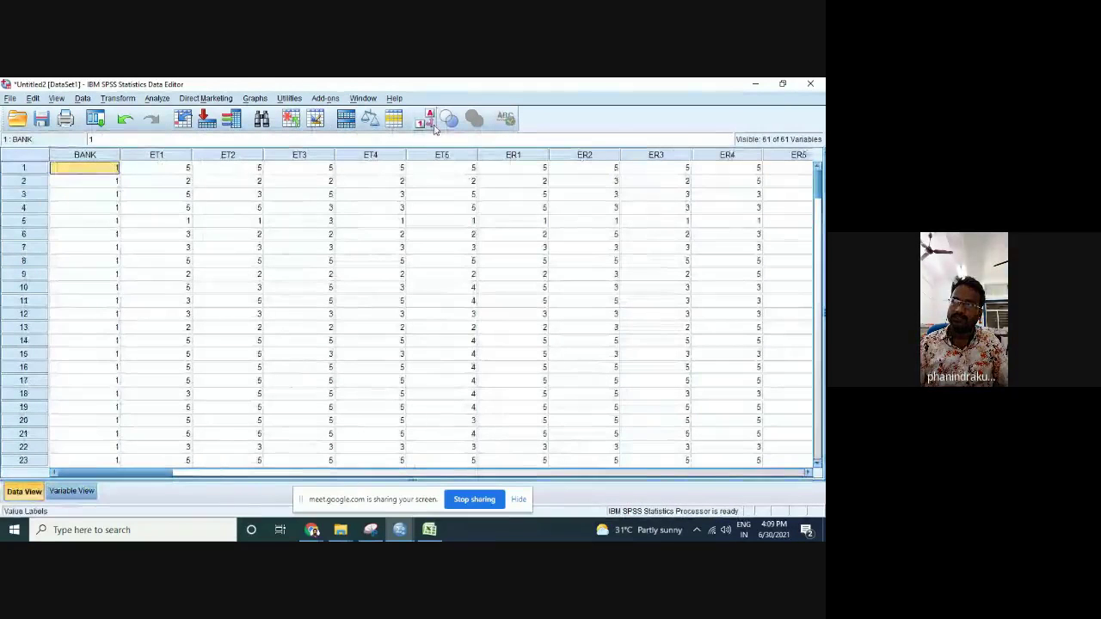
left_click(429, 121)
left_click(429, 121)
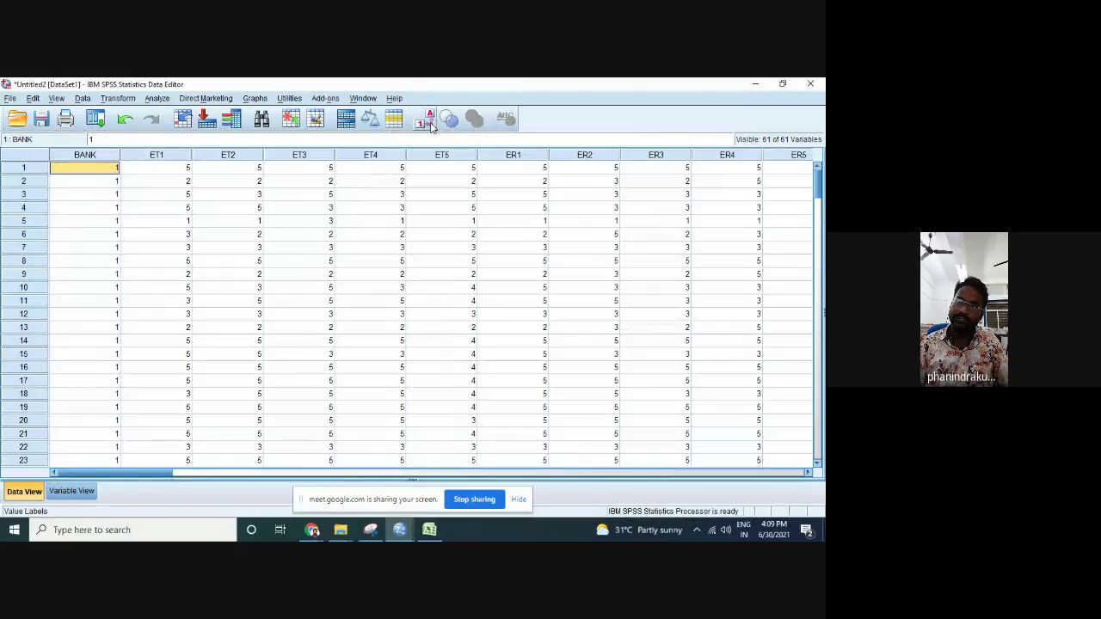
Return to Variable View and add the value label 1 = Strongly Disagree for ET1
left_click(82, 492)
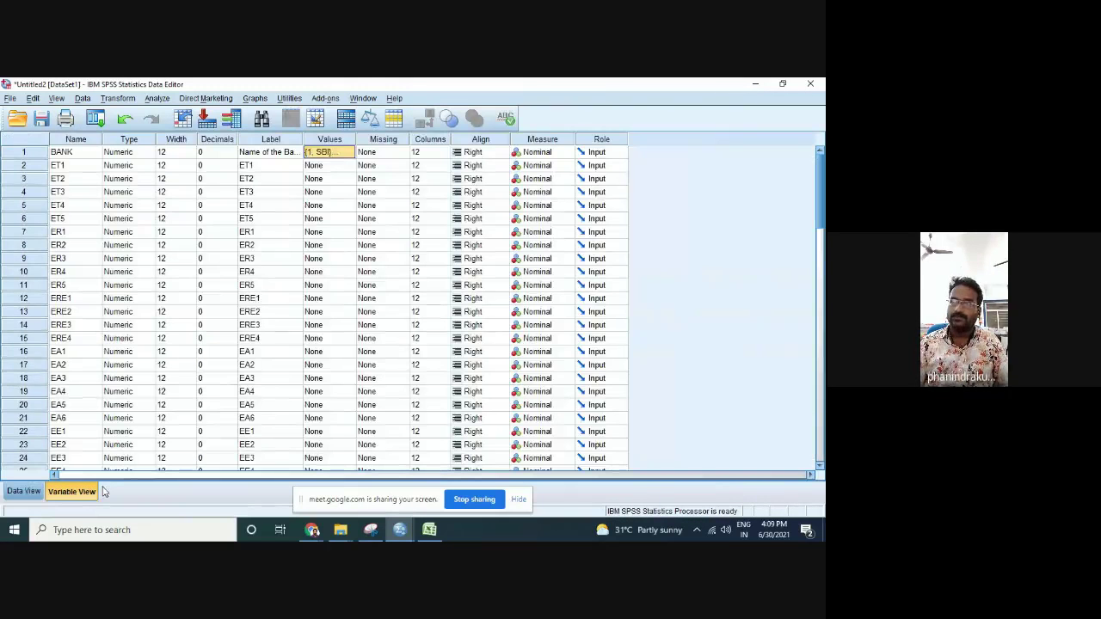
left_click(335, 168)
left_click(349, 165)
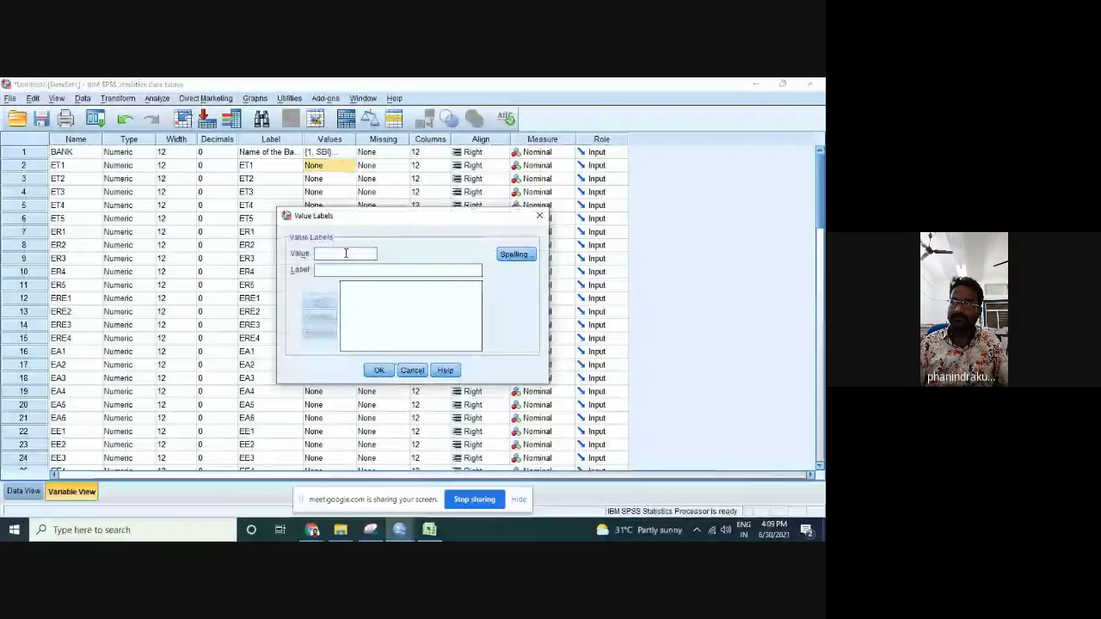
type("1")
key("Tab")
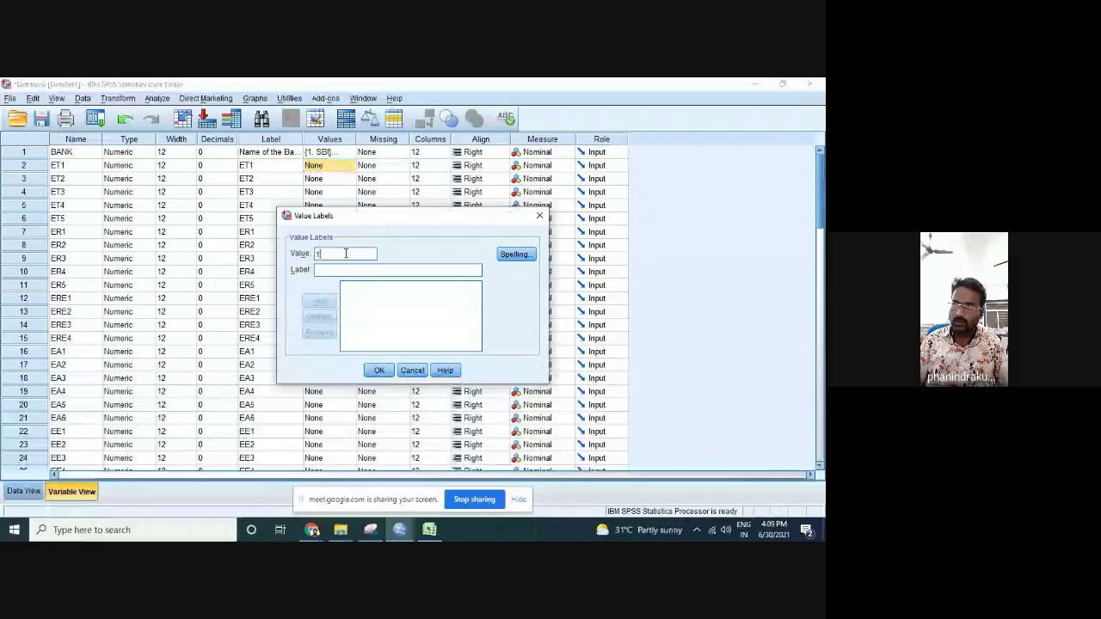
type("Strongly D")
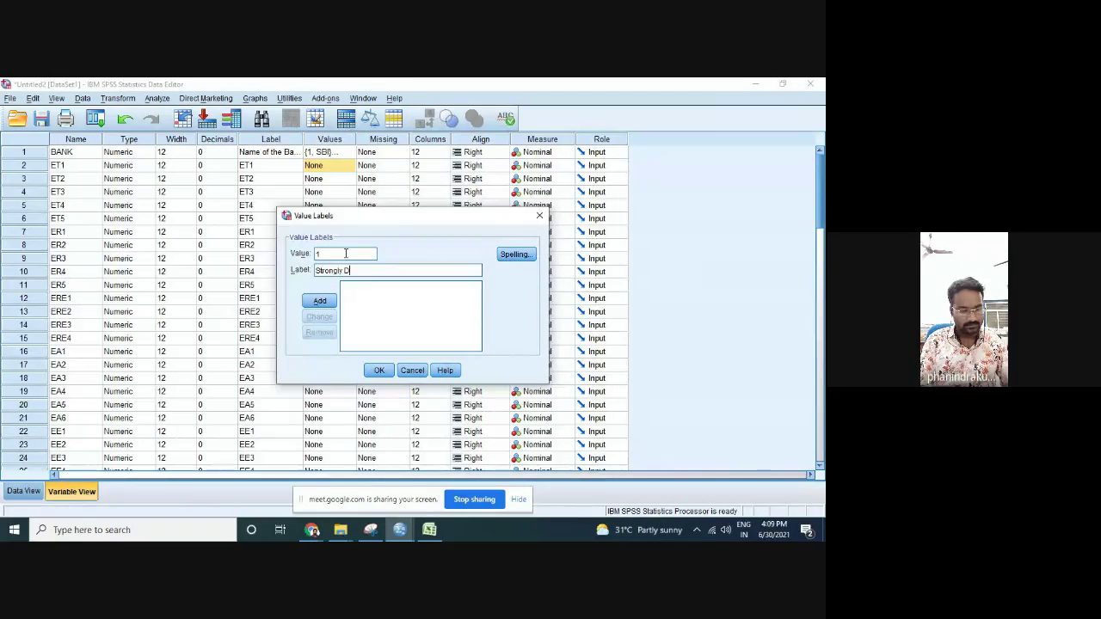
type("isagree")
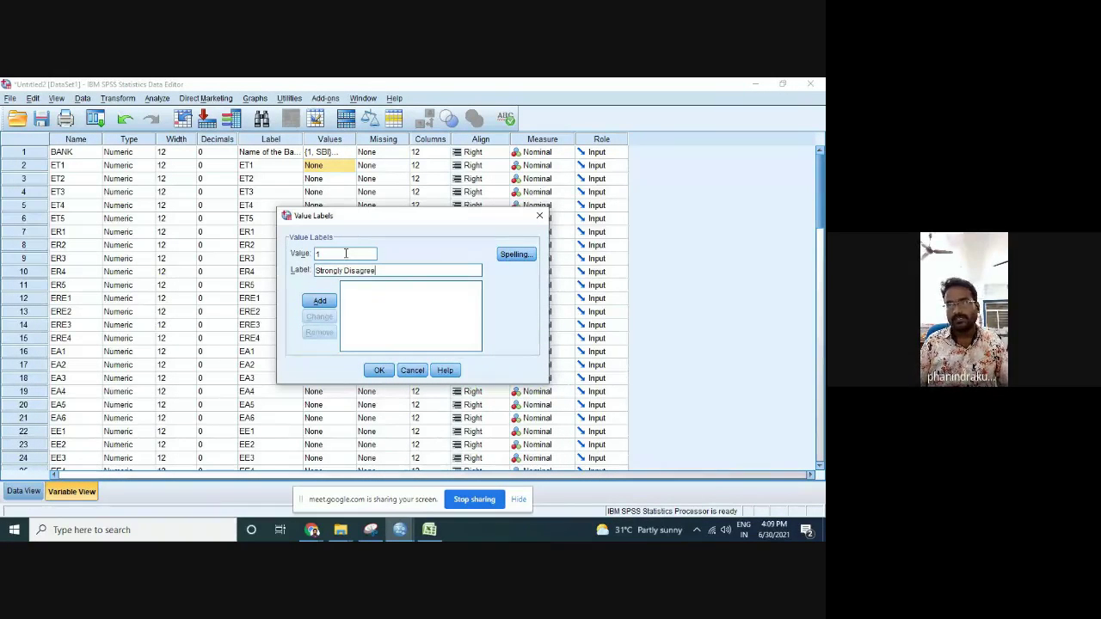
key("Return")
Add the value label 2 = Disagree for ET1
type("2")
key("Tab")
type("D")
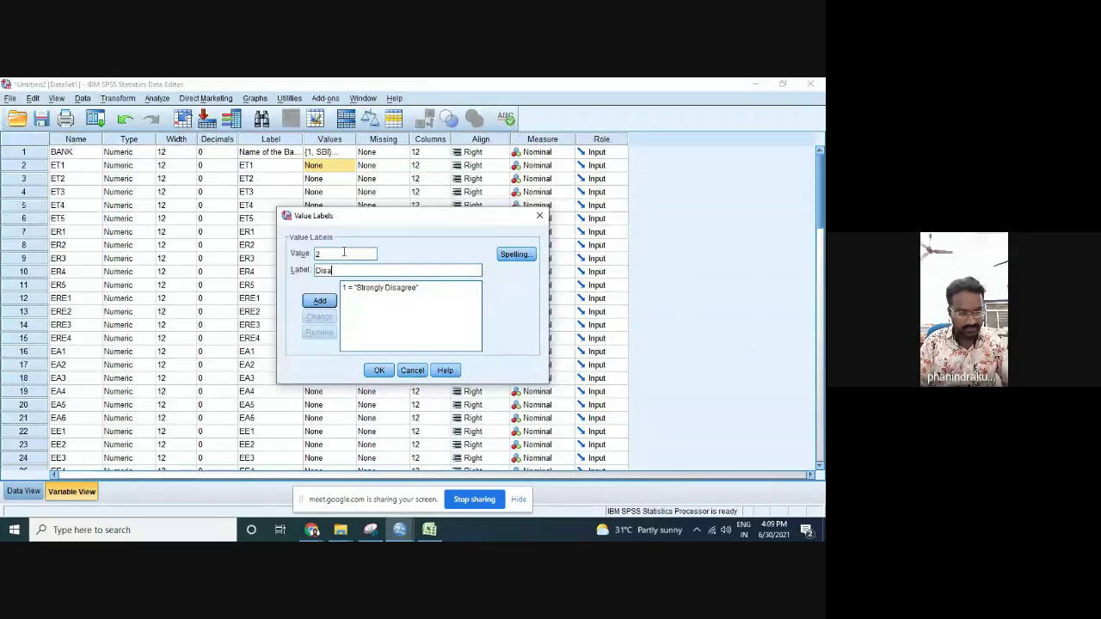
type("isagree")
key("Return")
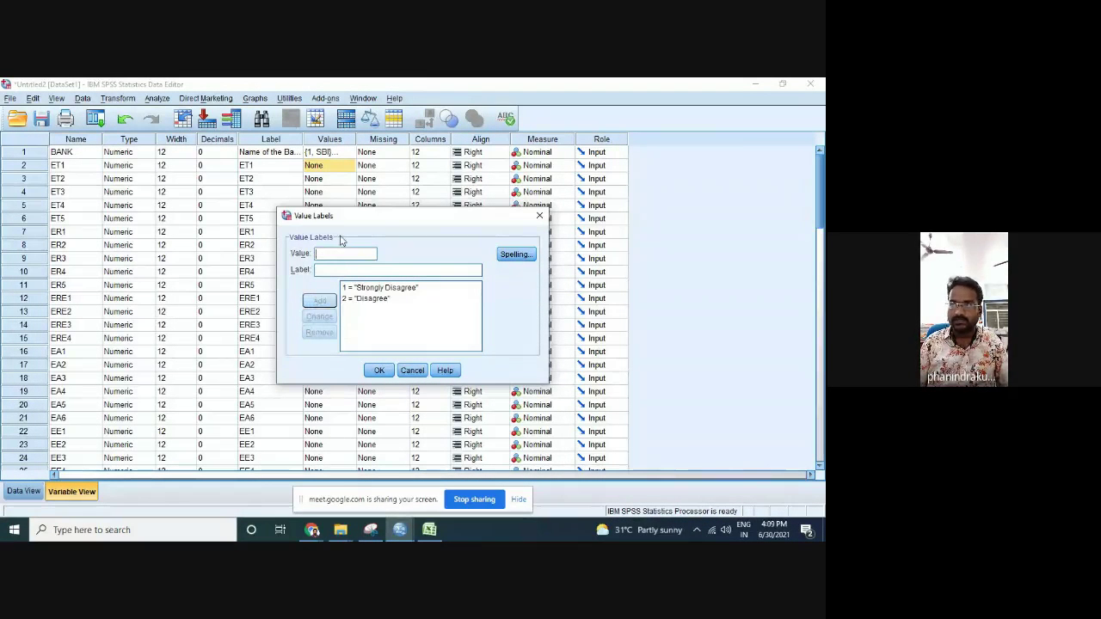
Add the value label 3 = Neutral for ET1
type("3")
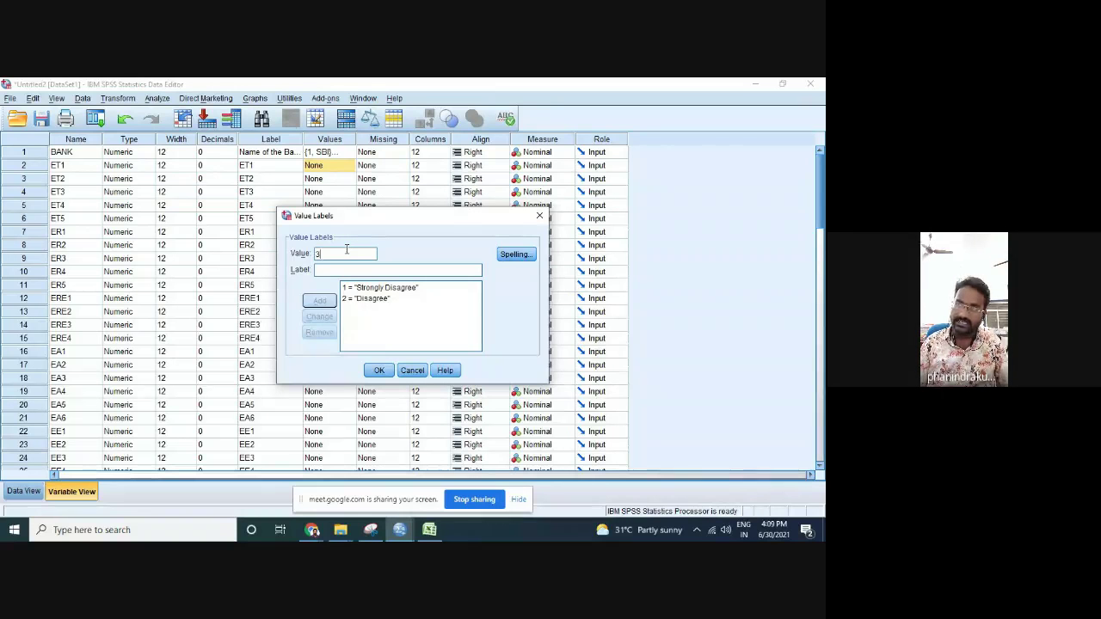
type("Ne")
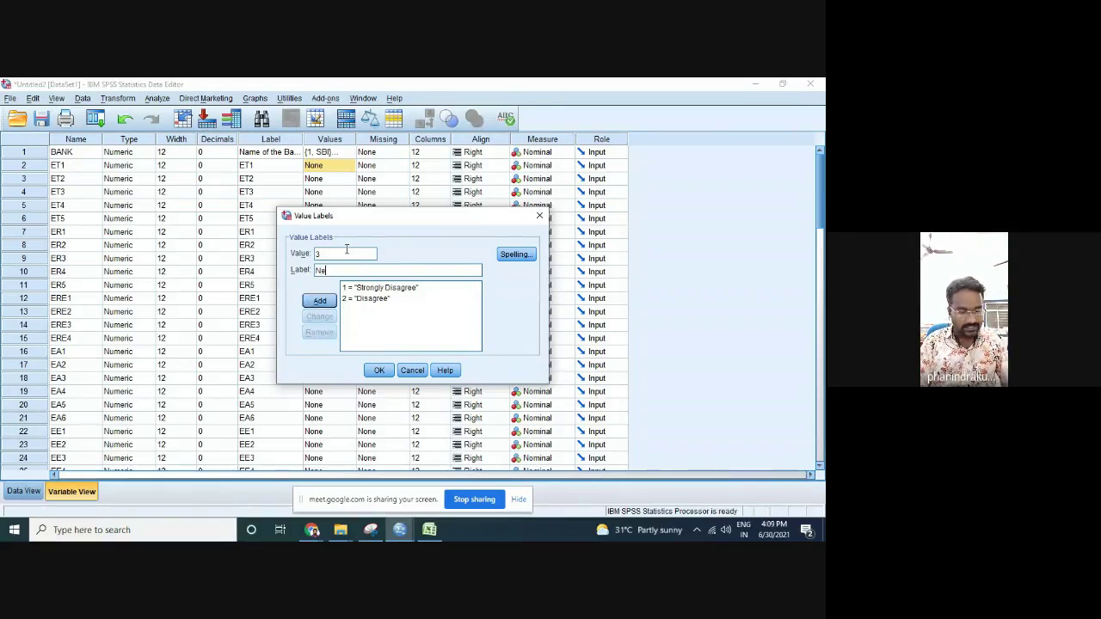
type("tural")
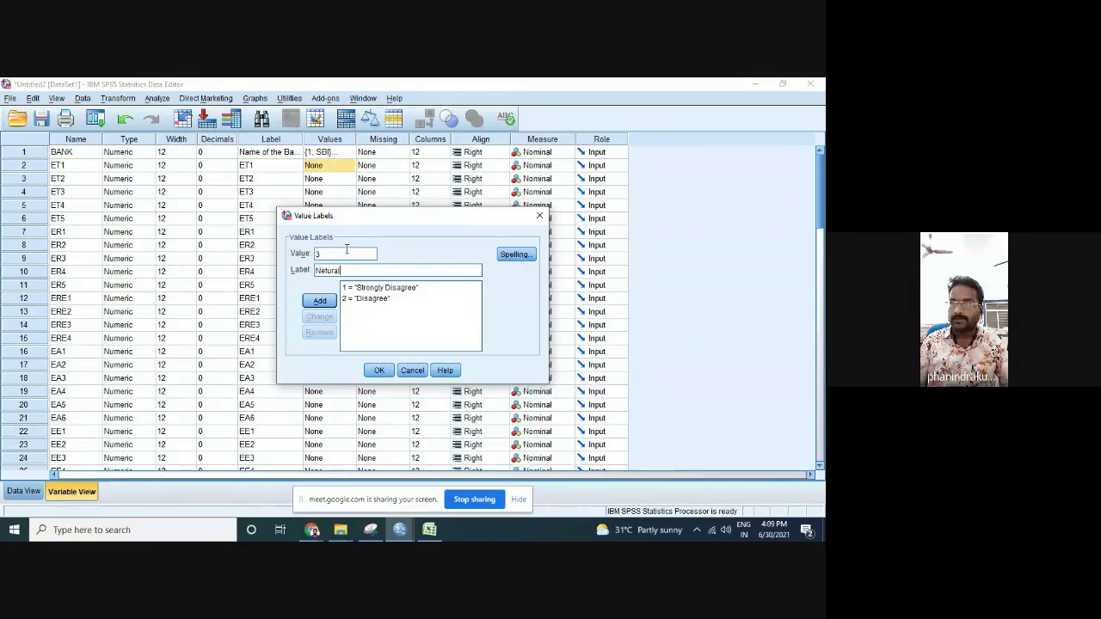
key("BackSpace")
key("BackSpace")
key("BackSpace")
type("utral")
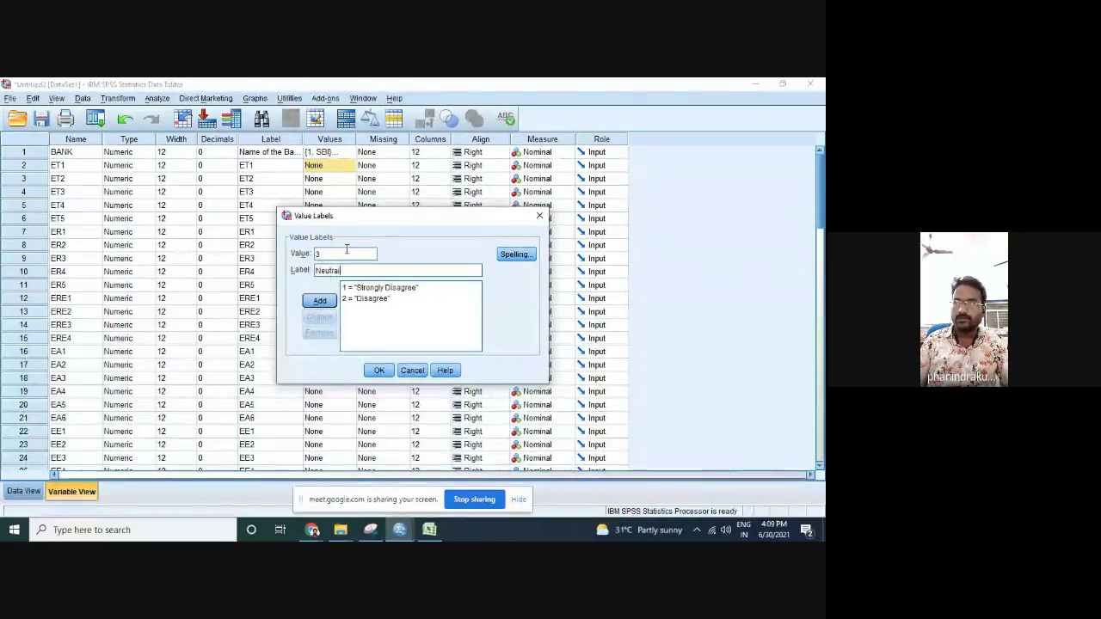
left_click(319, 300)
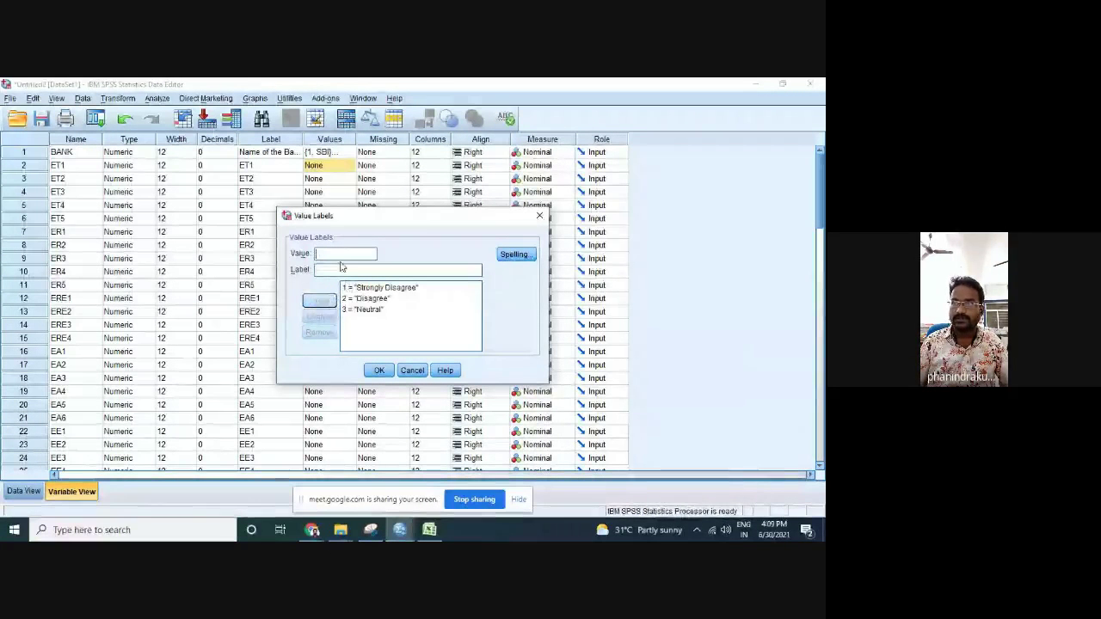
Add the value label 4 = Agree for ET1
type("A")
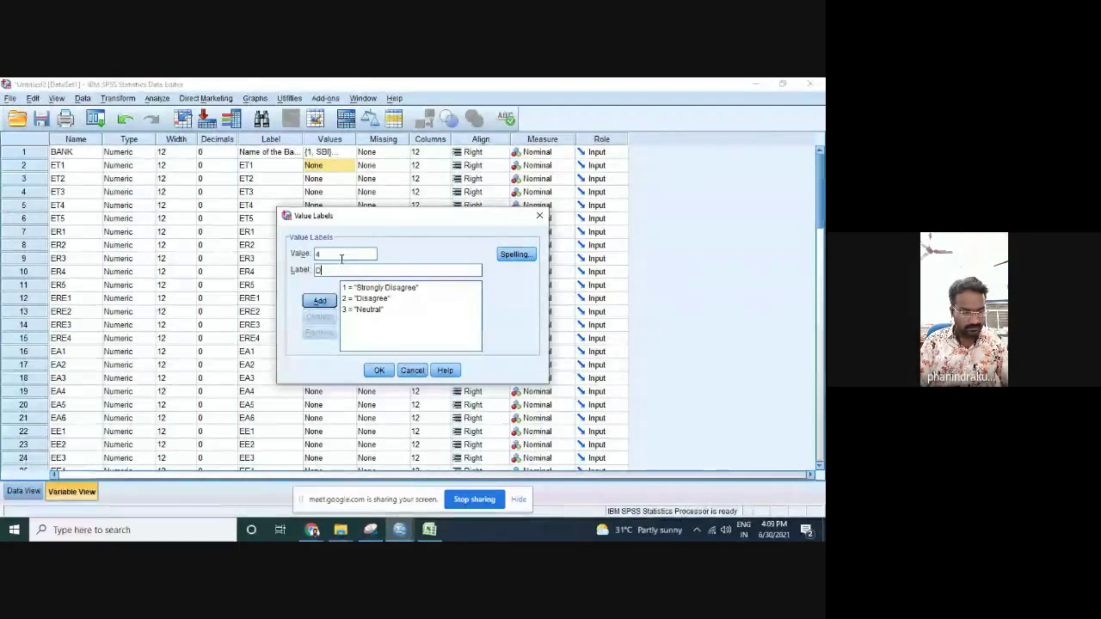
type("gree")
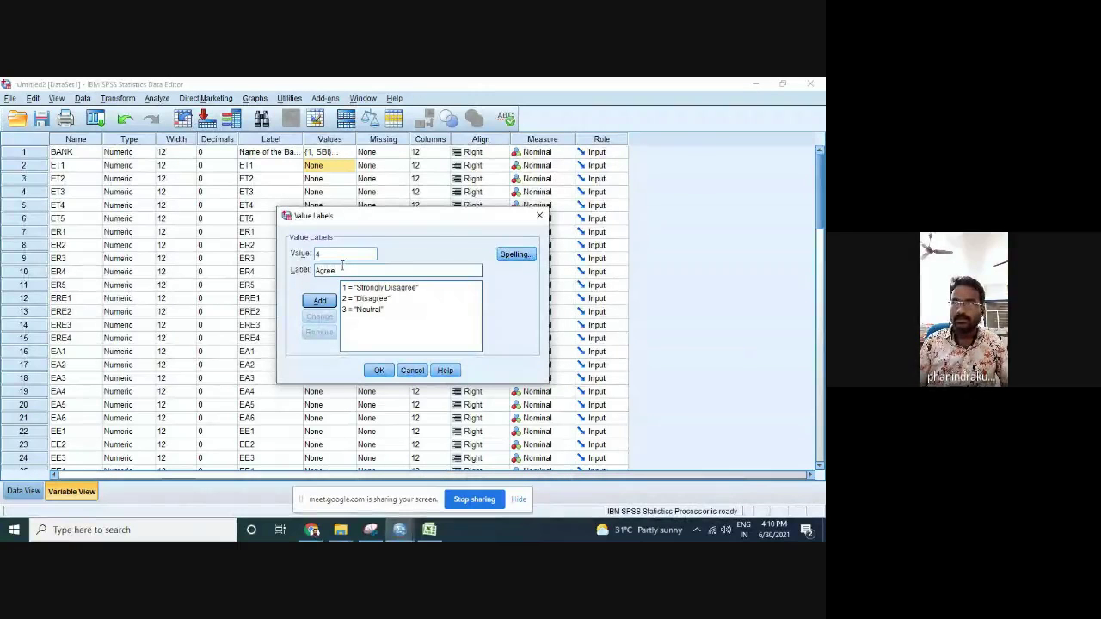
left_click(334, 299)
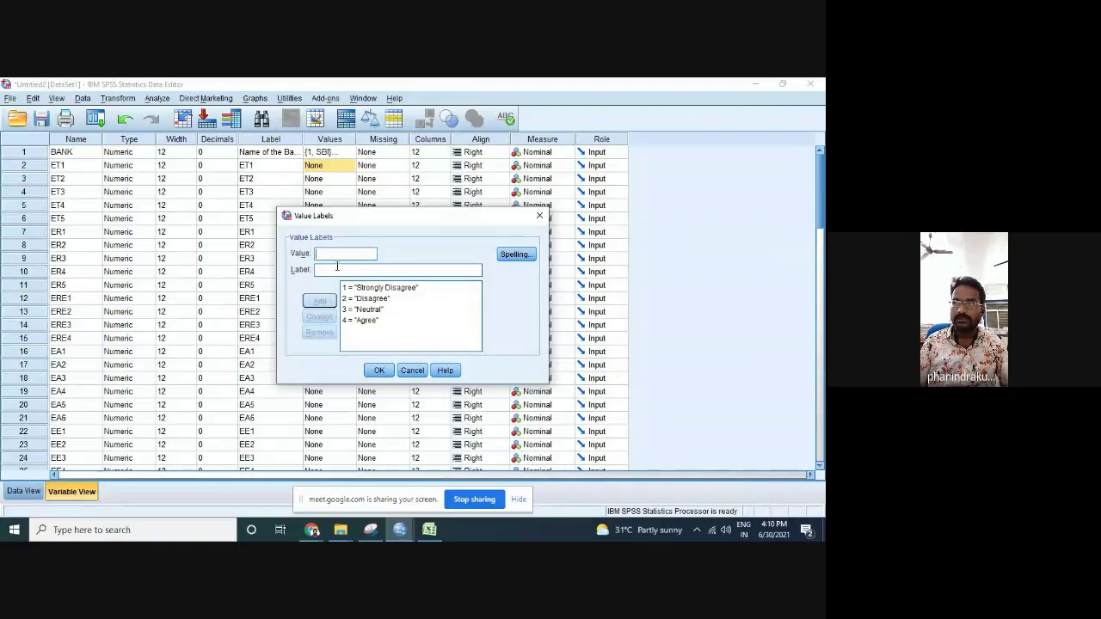
Add the value label 5 = Strongly Agree for ET1 and apply the whole set of value labels
type("S")
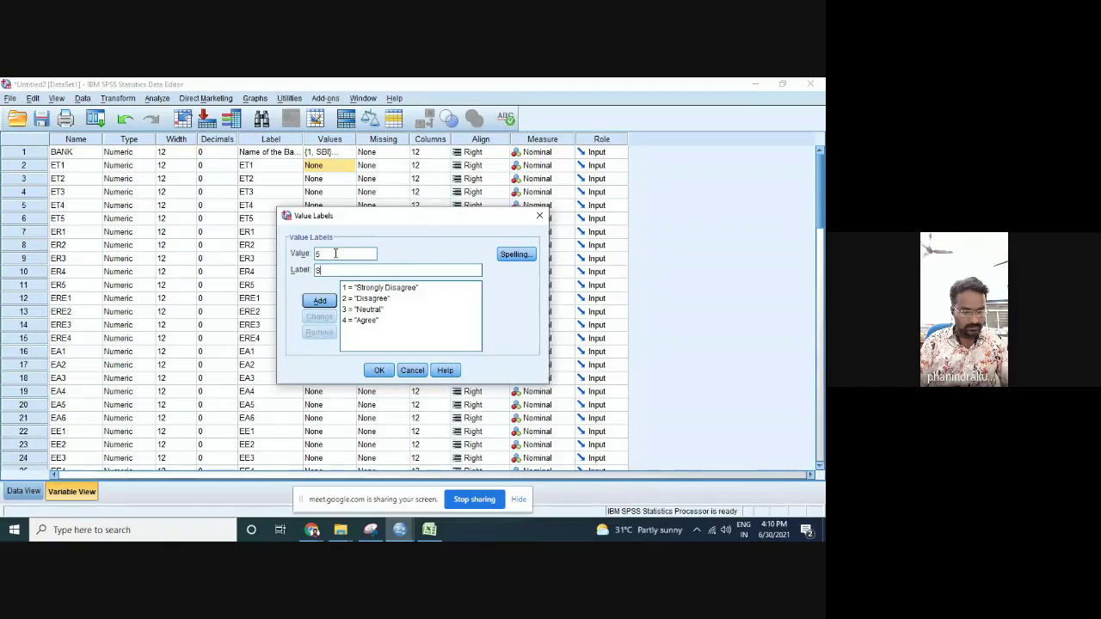
type("Disagree")
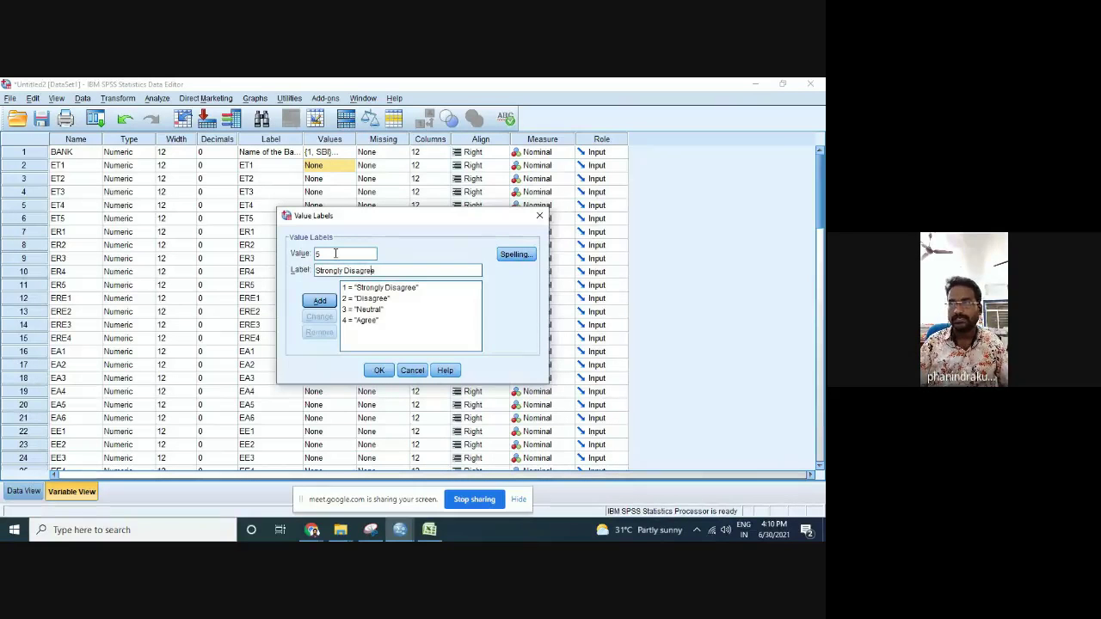
key("BackSpace")
key("BackSpace")
key("BackSpace")
key("BackSpace")
type("A")
left_click(321, 301)
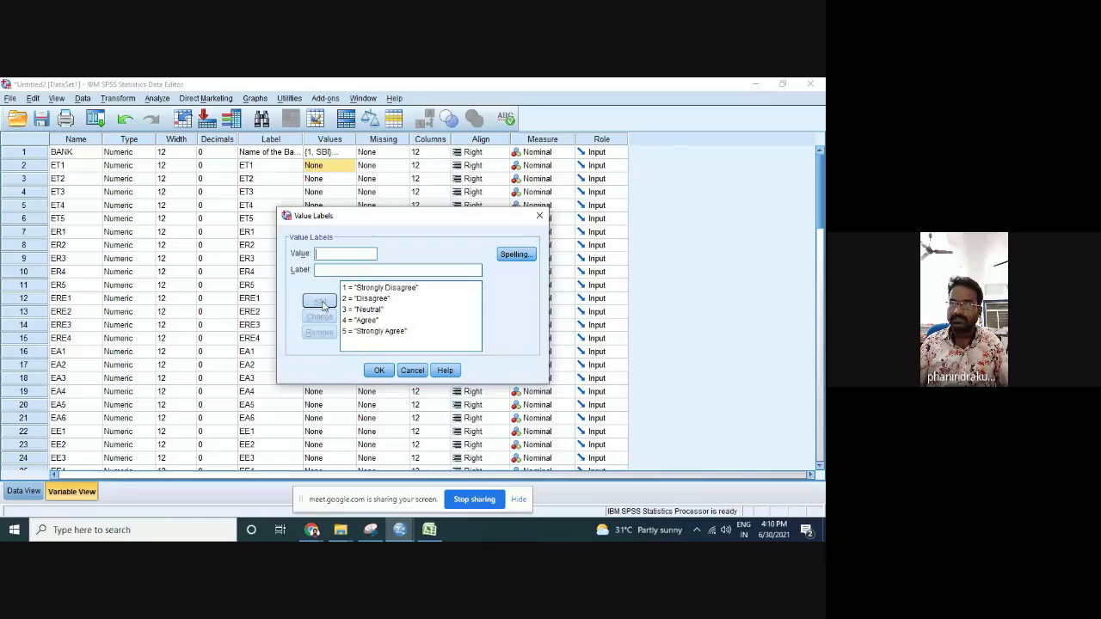
left_click(379, 371)
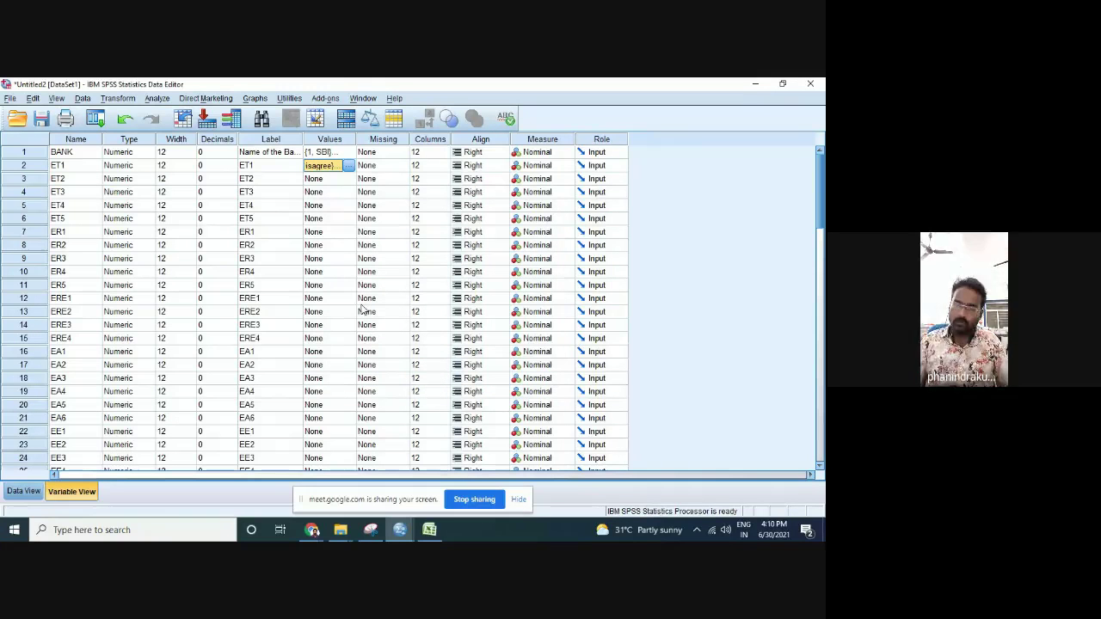
Copy the value labels of ET1 and paste them to all variables from ET2 through PE
right_click(327, 166)
left_click(334, 175)
left_click_drag(336, 184, 329, 328)
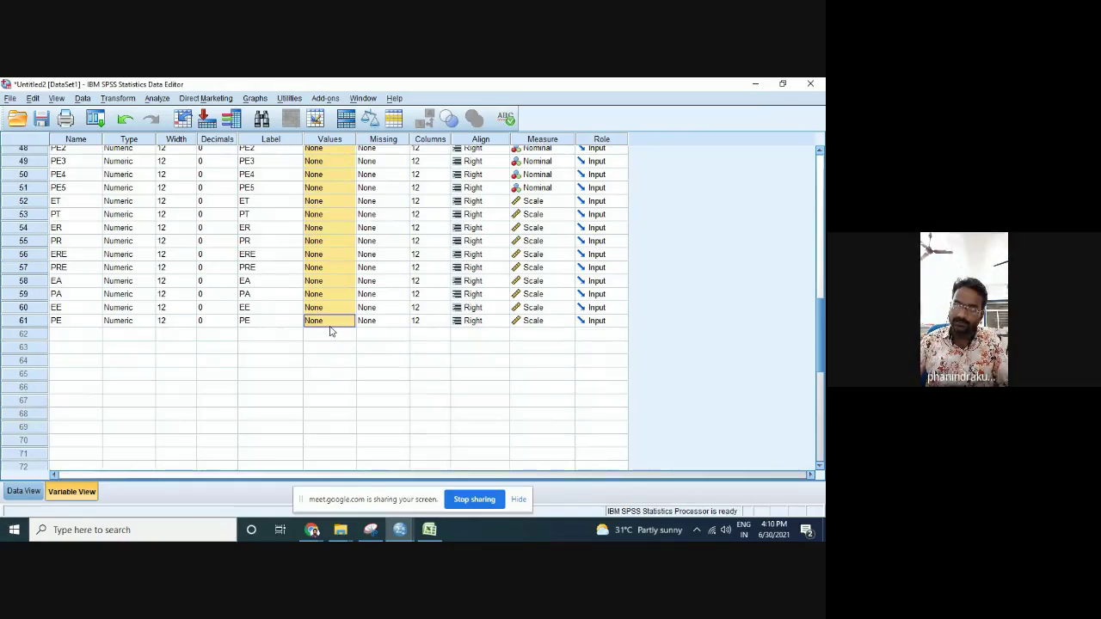
right_click(330, 327)
left_click(346, 350)
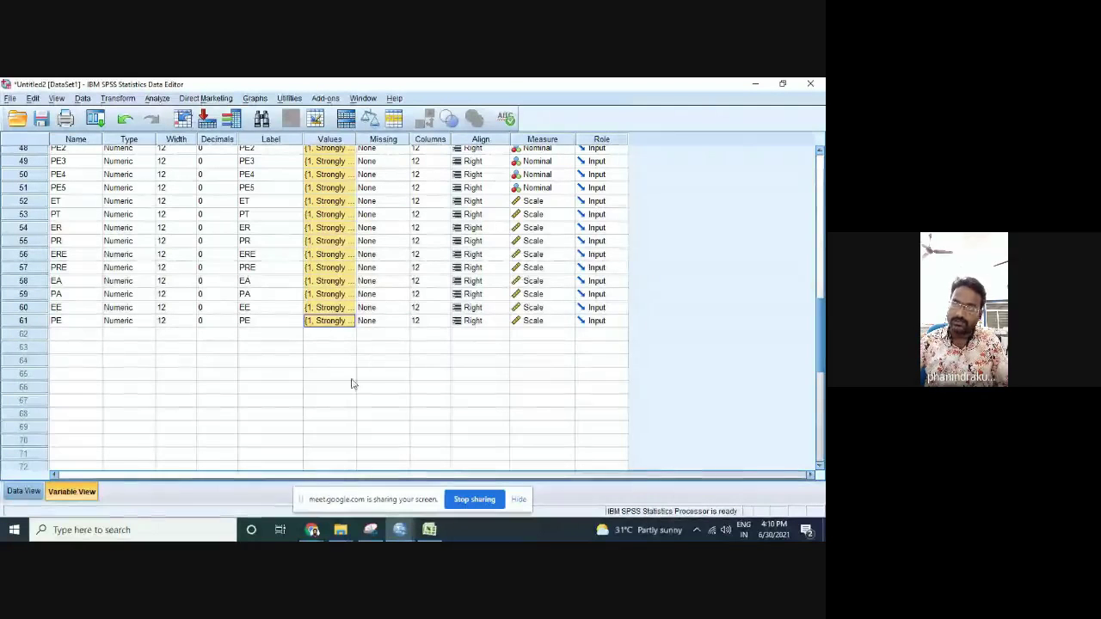
left_click(344, 362)
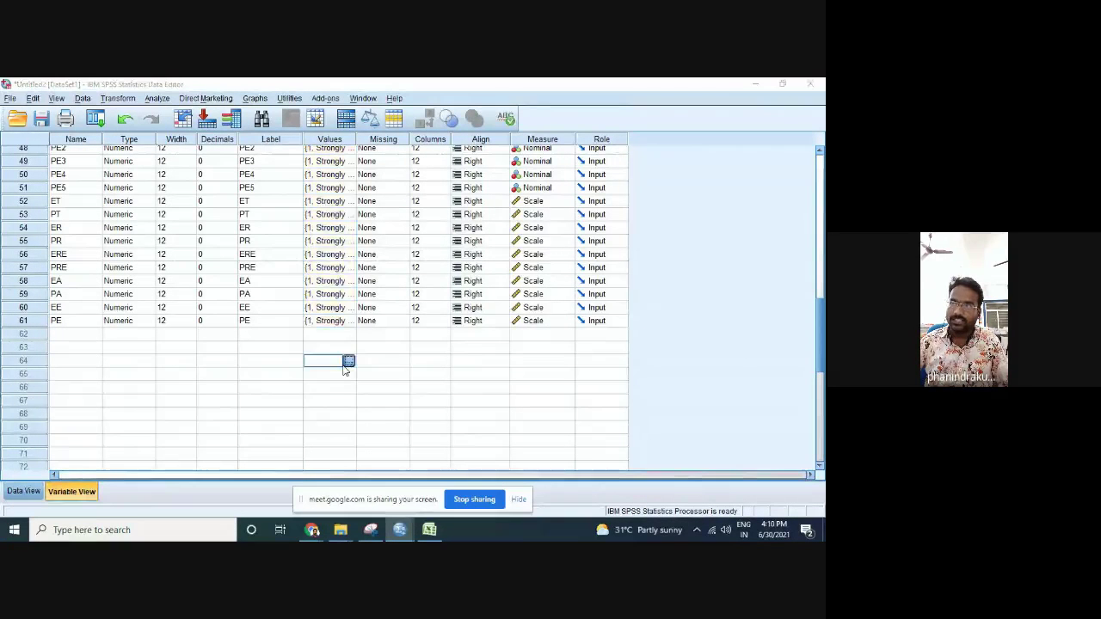
left_click(350, 360)
key("Escape")
key("ctrl+v")
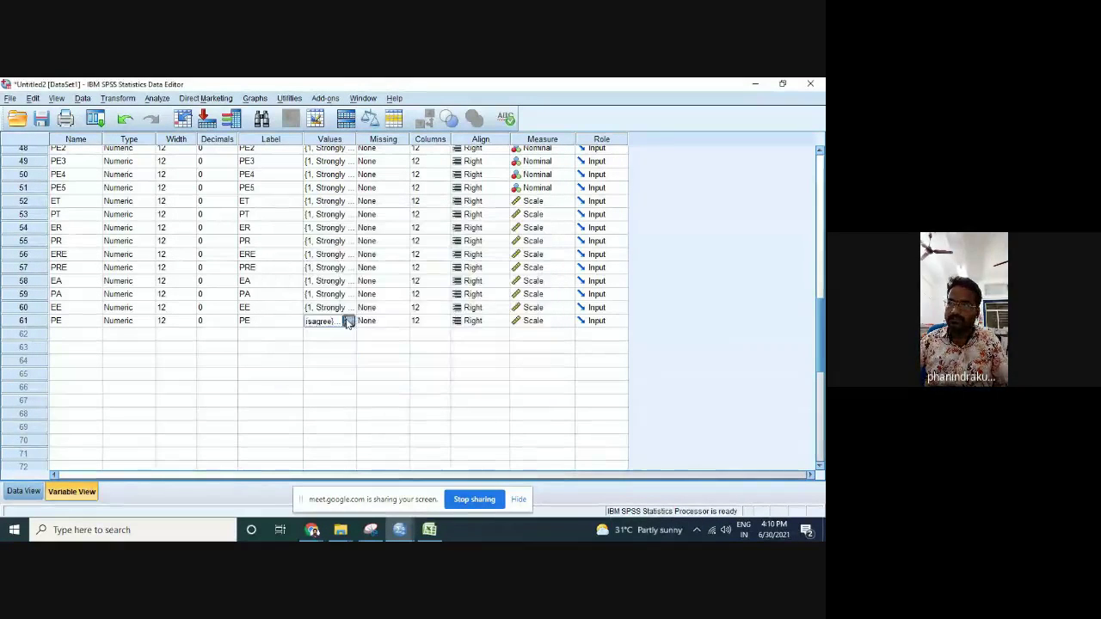
left_click(350, 360)
left_click(379, 287)
left_click(370, 308)
left_click(378, 370)
left_click(309, 415)
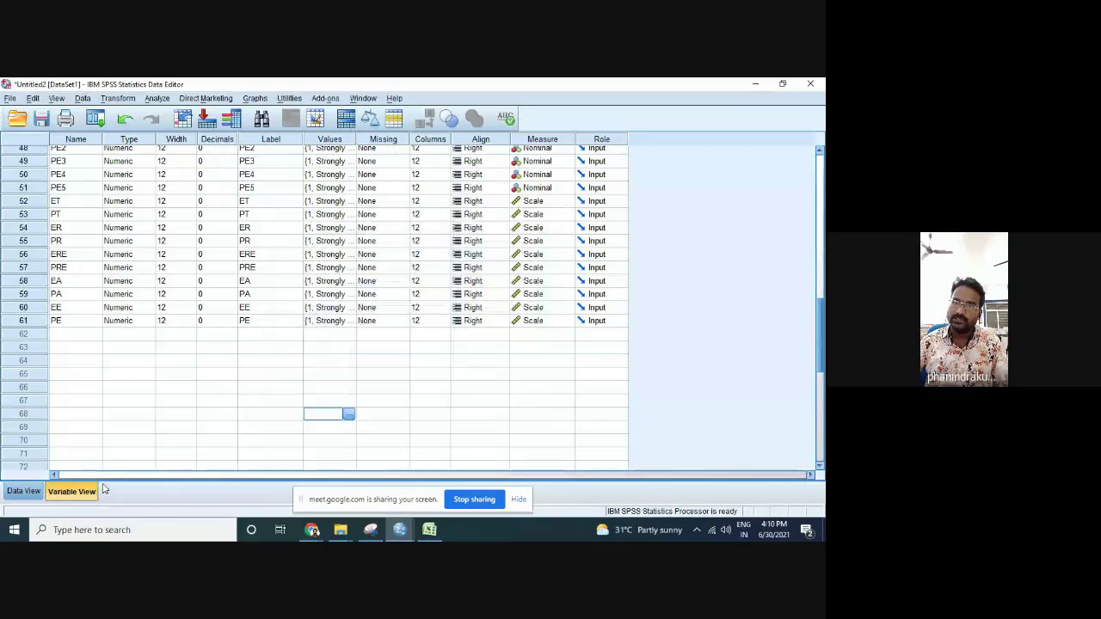
Display value labels instead of numeric codes in the data and look through the labelled responses
left_click(25, 491)
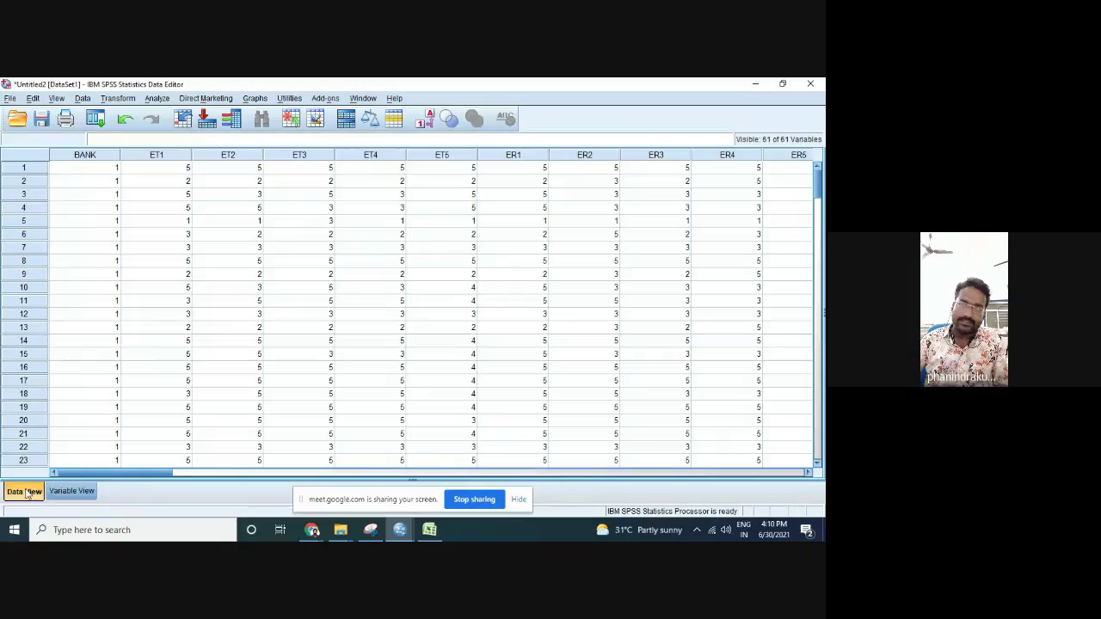
left_click(422, 123)
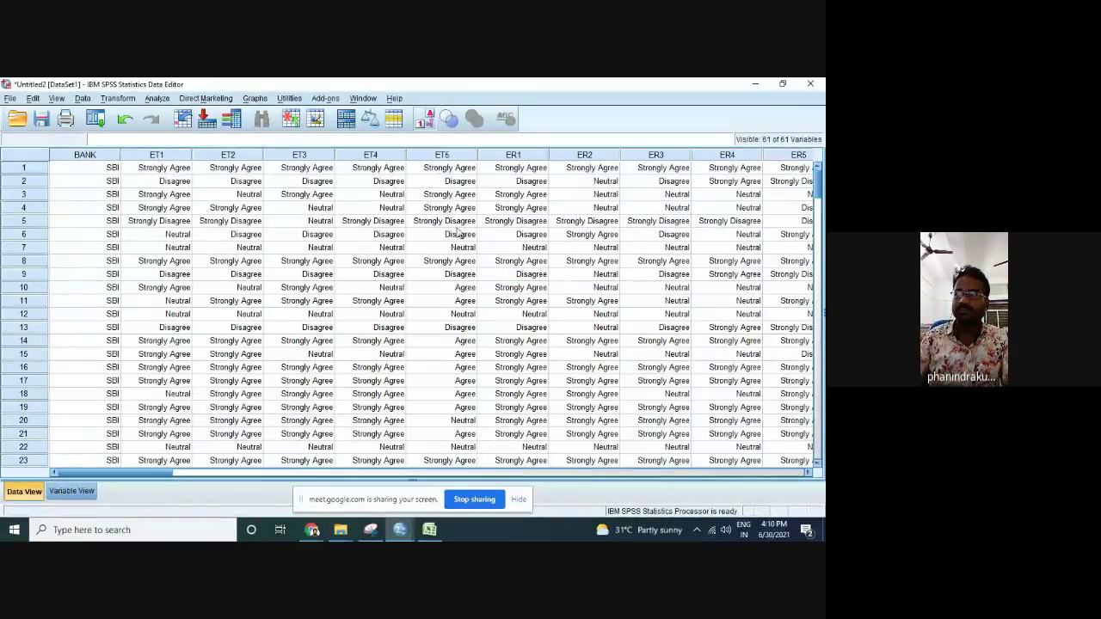
scroll(425, 264, "down", 4)
scroll(425, 264, "down", 18)
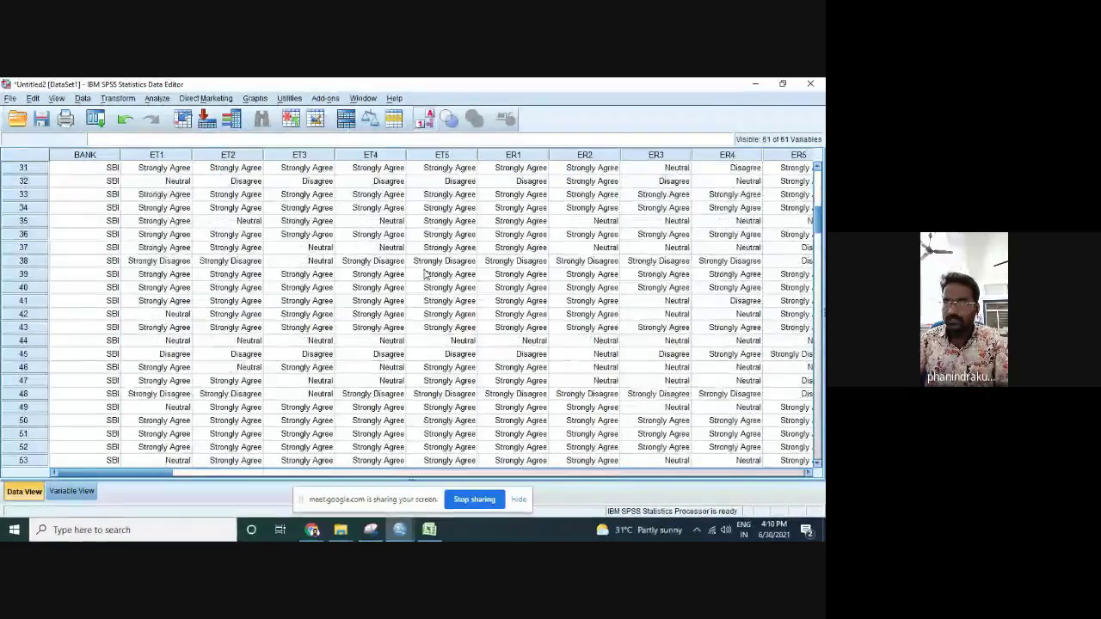
scroll(426, 275, "up", 20)
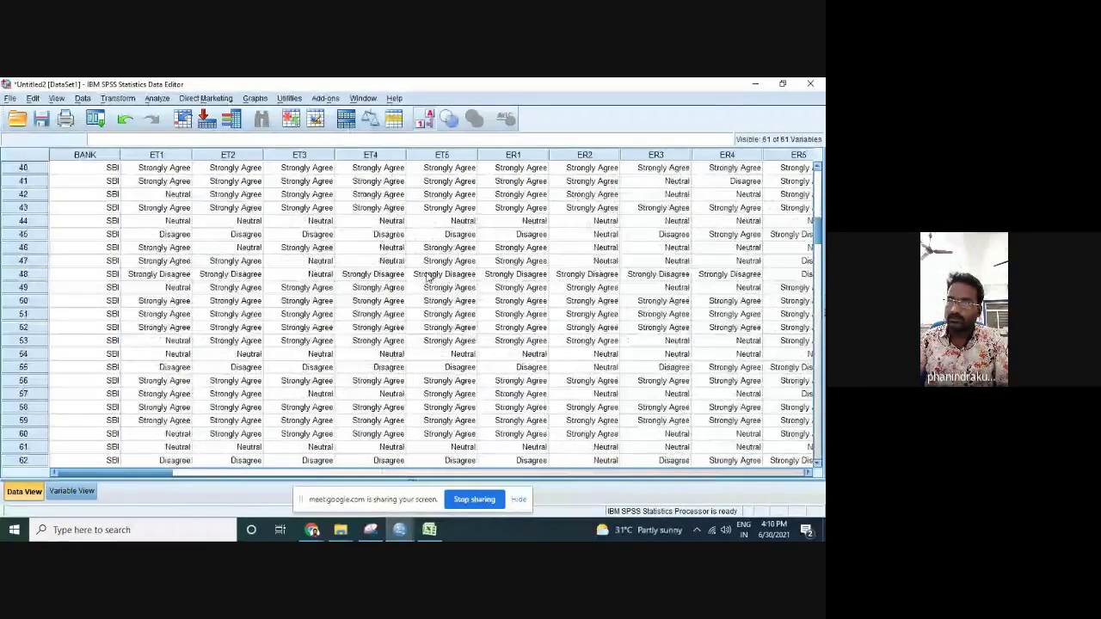
Review the variable definitions up to the first variables and return the data to showing numeric codes
left_click(71, 491)
scroll(47, 353, "up", 6)
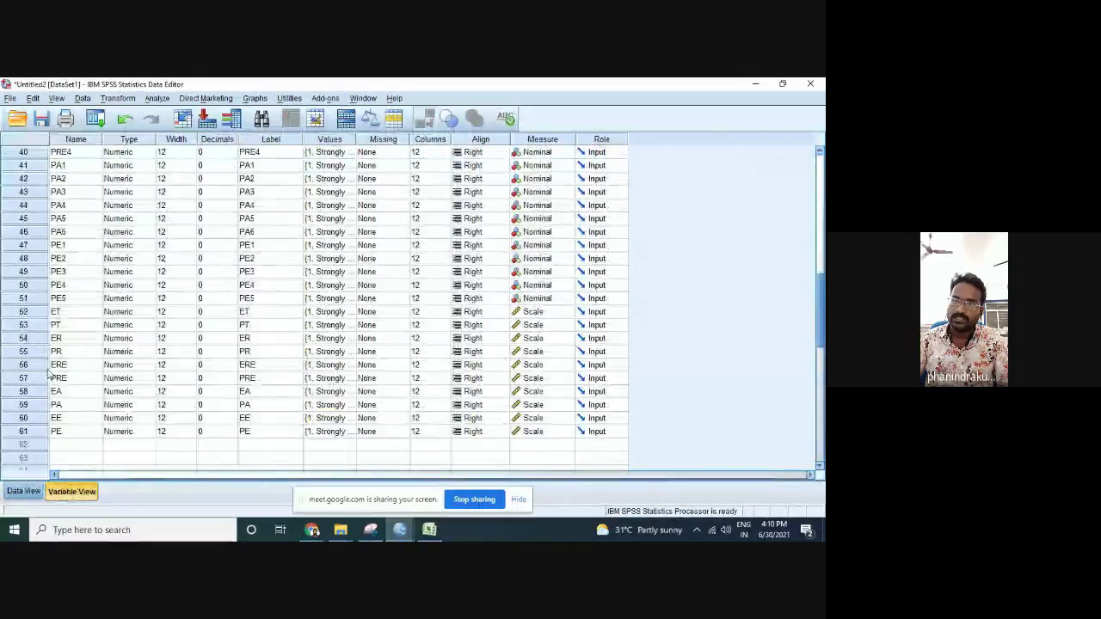
scroll(38, 416, "up", 9)
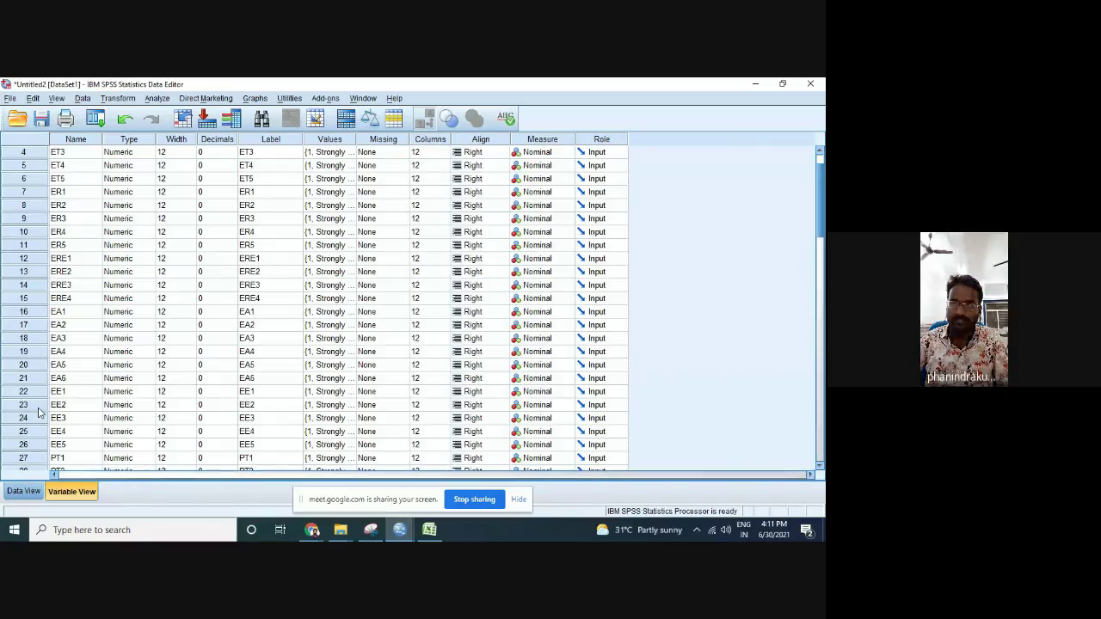
left_click(29, 493)
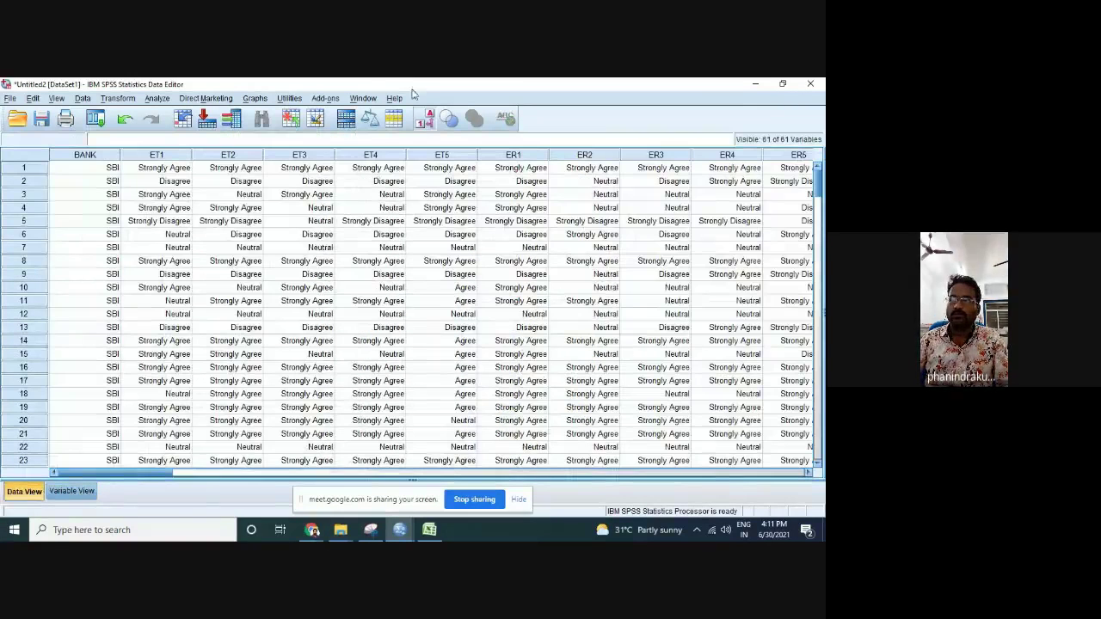
left_click(424, 120)
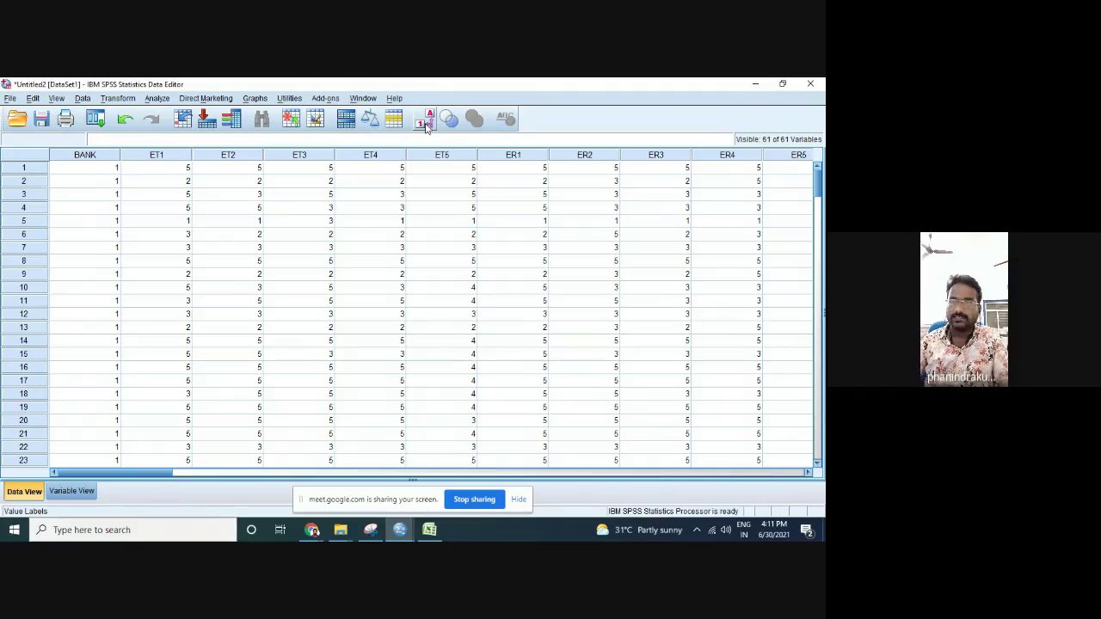
Run Descriptives on ET1 with the default statistics
left_click(157, 99)
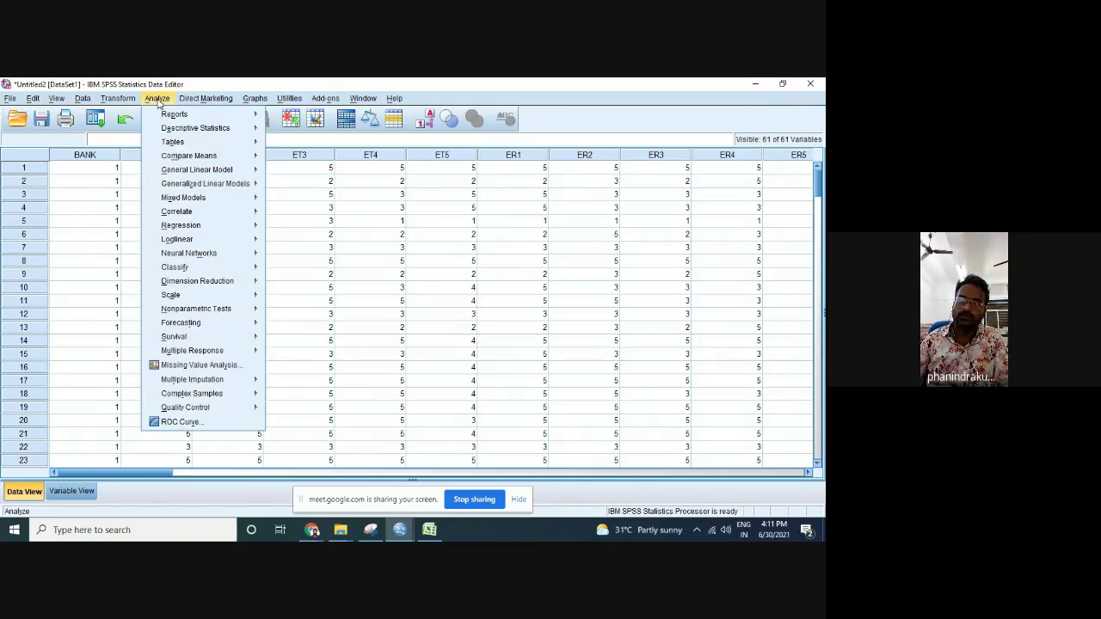
mouse_move(190, 128)
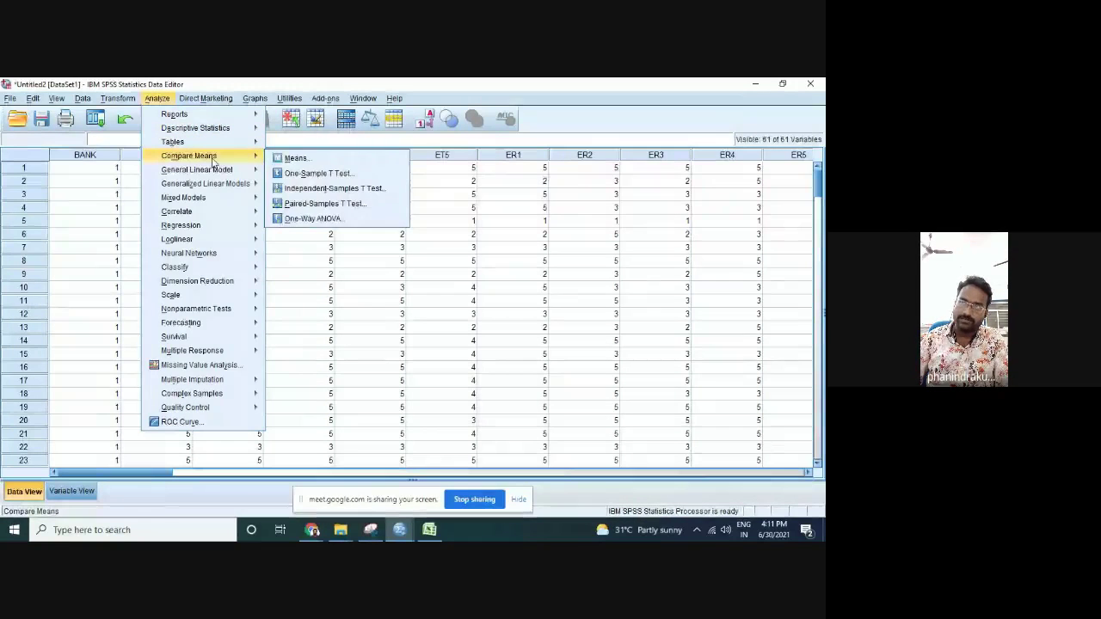
mouse_move(231, 313)
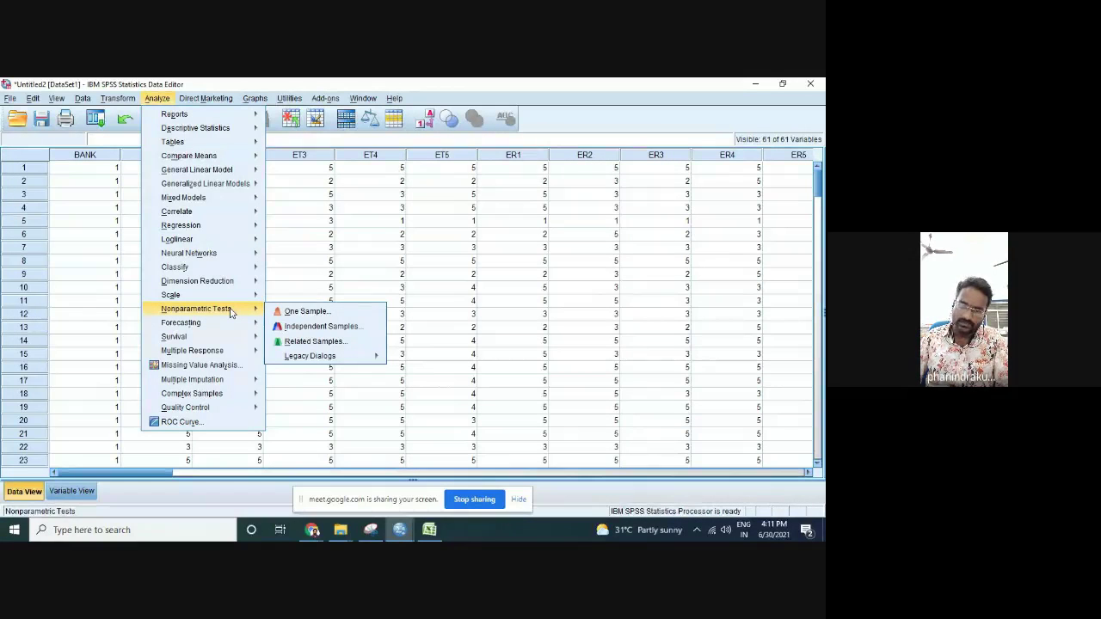
mouse_move(251, 156)
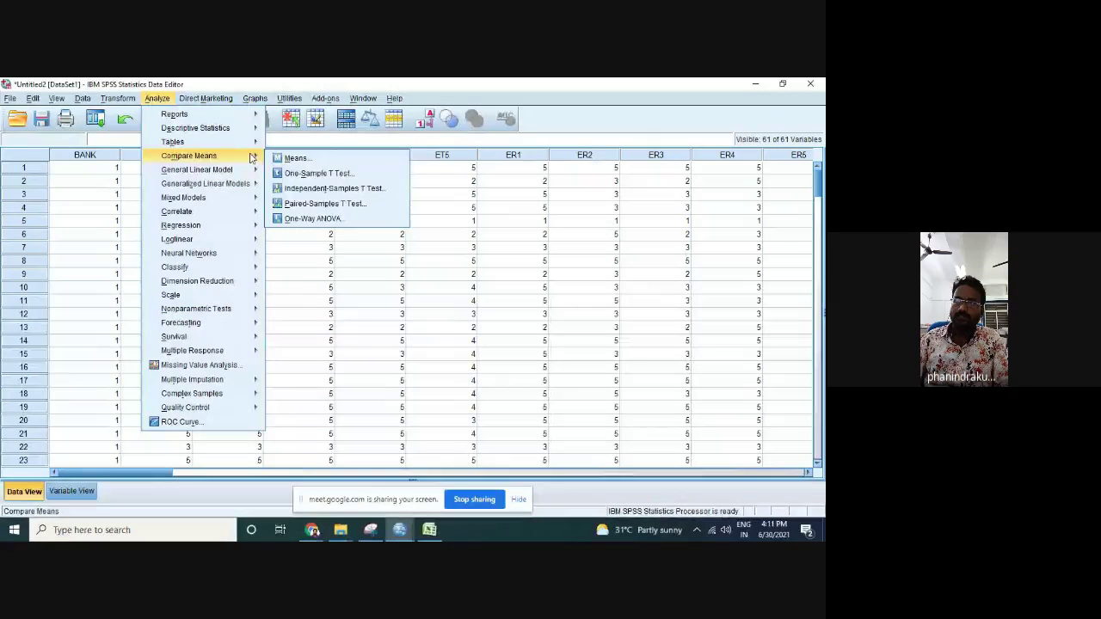
mouse_move(244, 134)
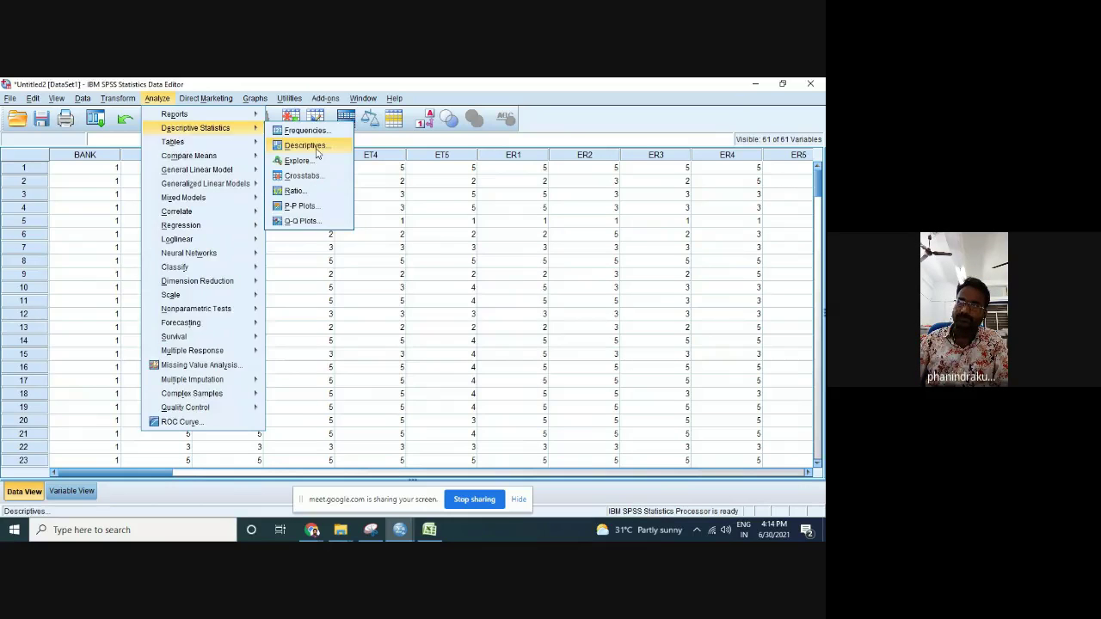
left_click(306, 145)
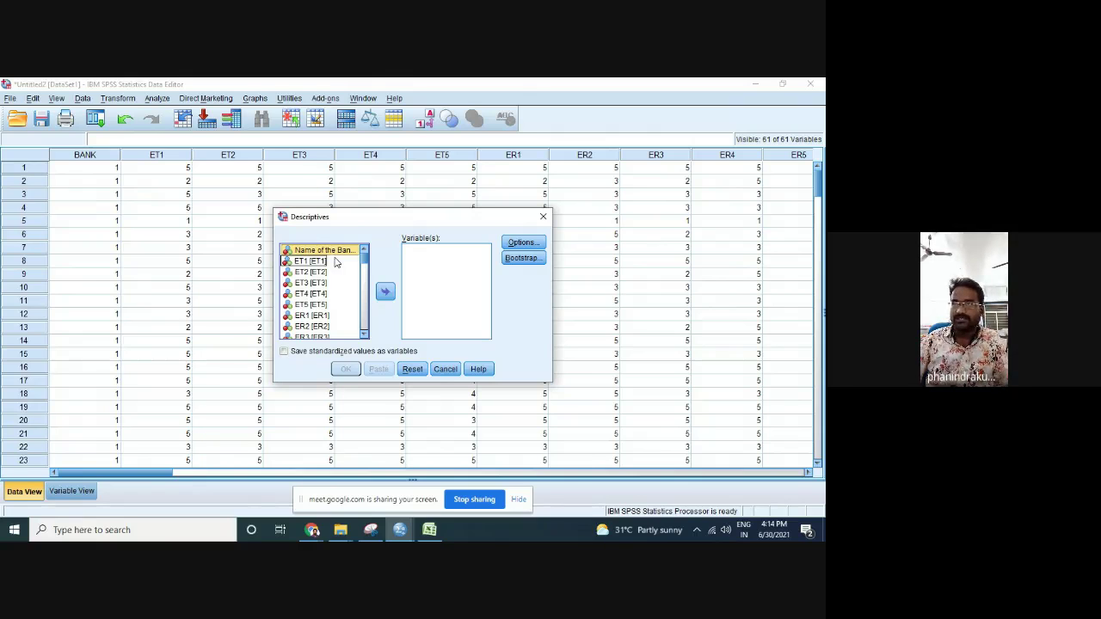
left_click(320, 262)
left_click(384, 292)
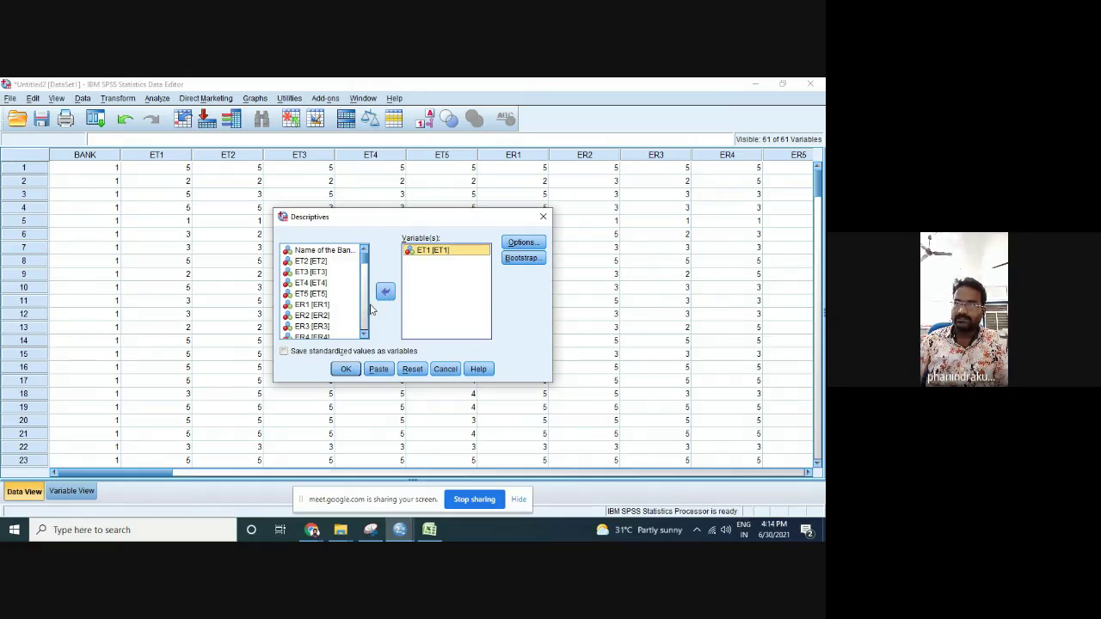
left_click(345, 368)
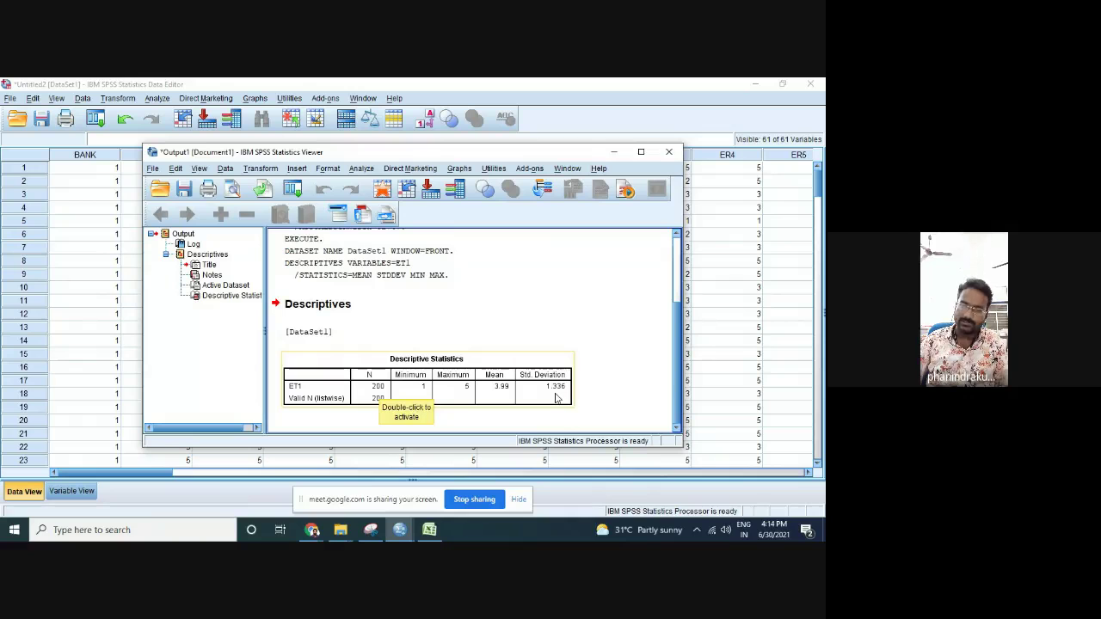
Move the output window aside and look through the ET1 responses in the data down to about case 197
left_click_drag(265, 153, 386, 160)
left_click(172, 166)
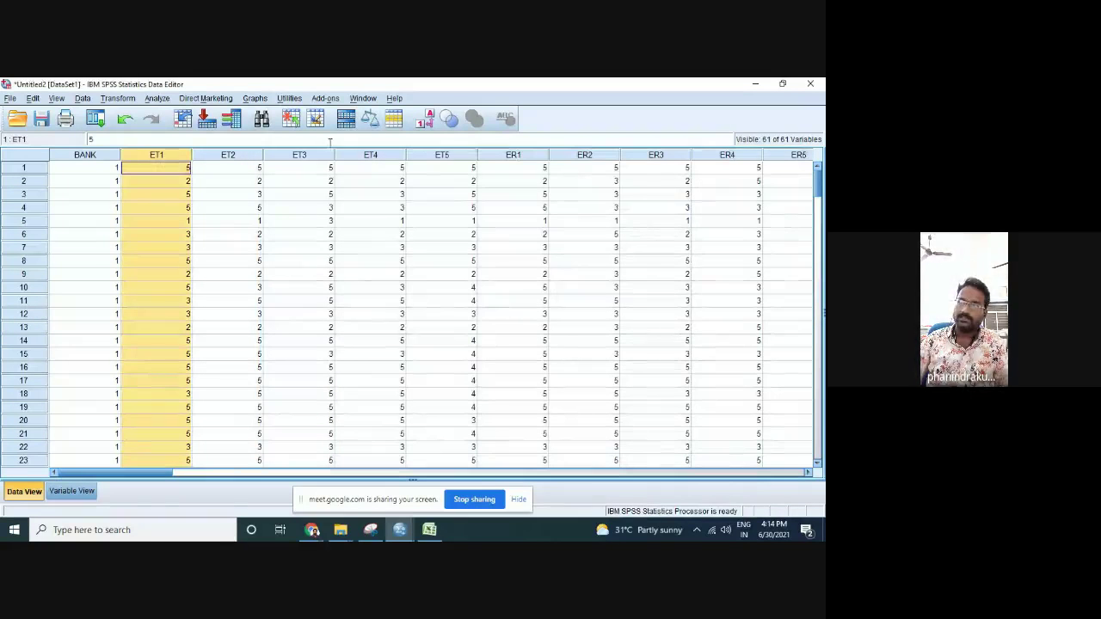
scroll(172, 181, "down", 20)
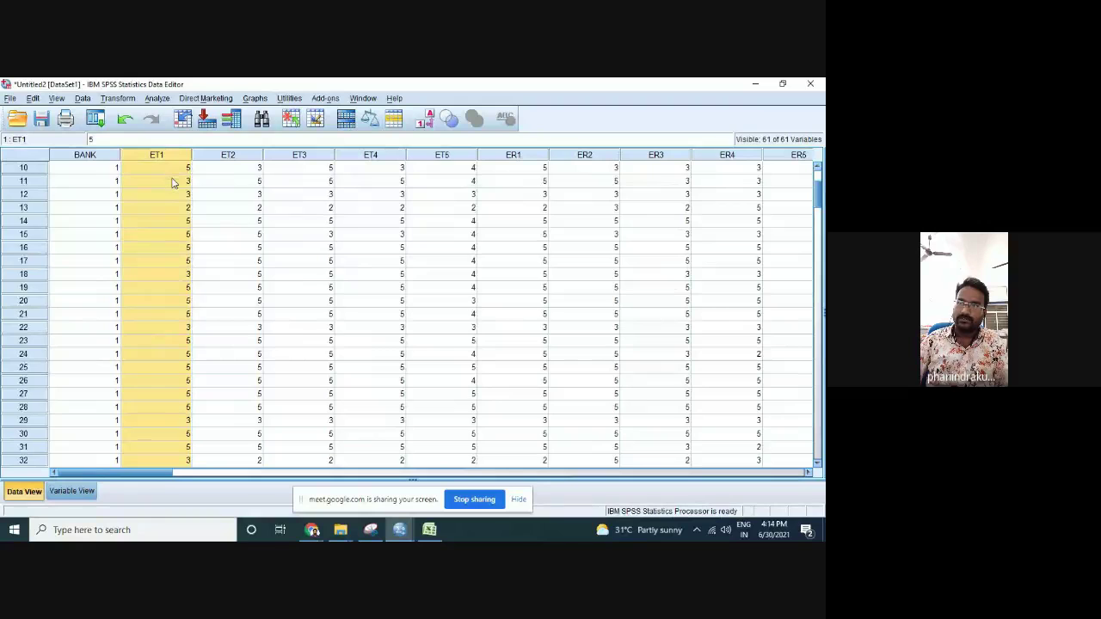
scroll(172, 195, "down", 18)
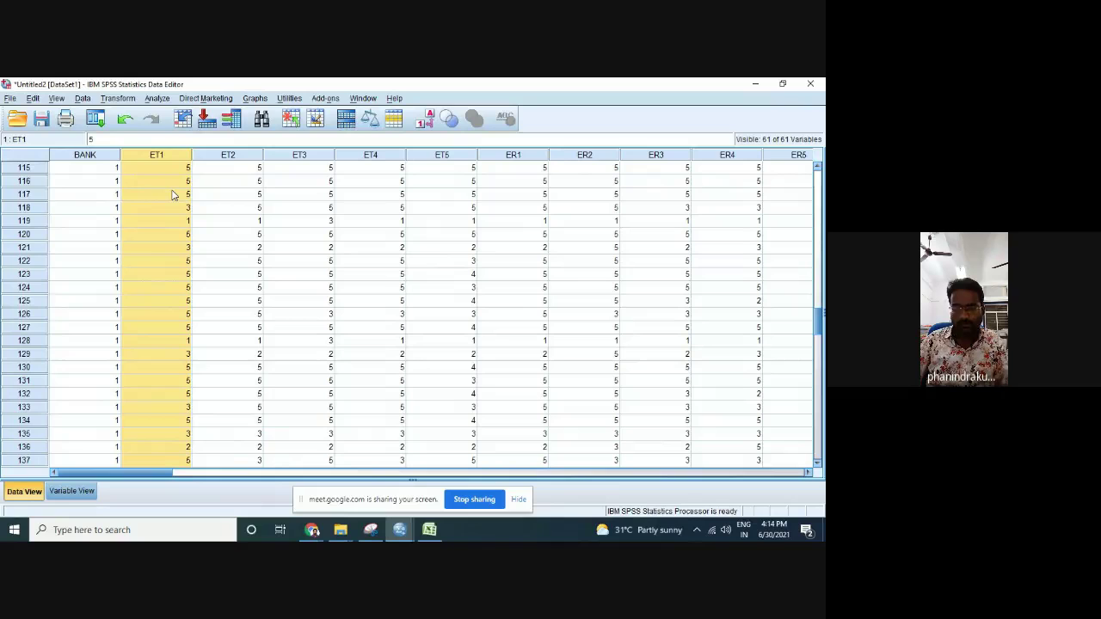
scroll(172, 195, "down", 20)
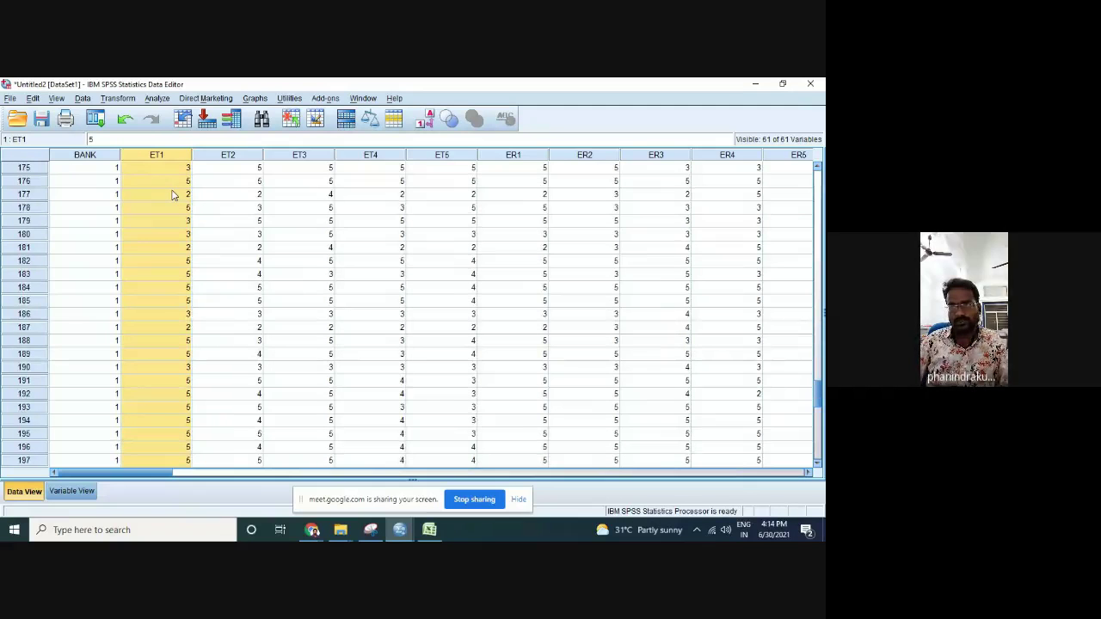
Examine the ET1 Descriptive Statistics table in the maximized output and return to the dataset
left_click(399, 530)
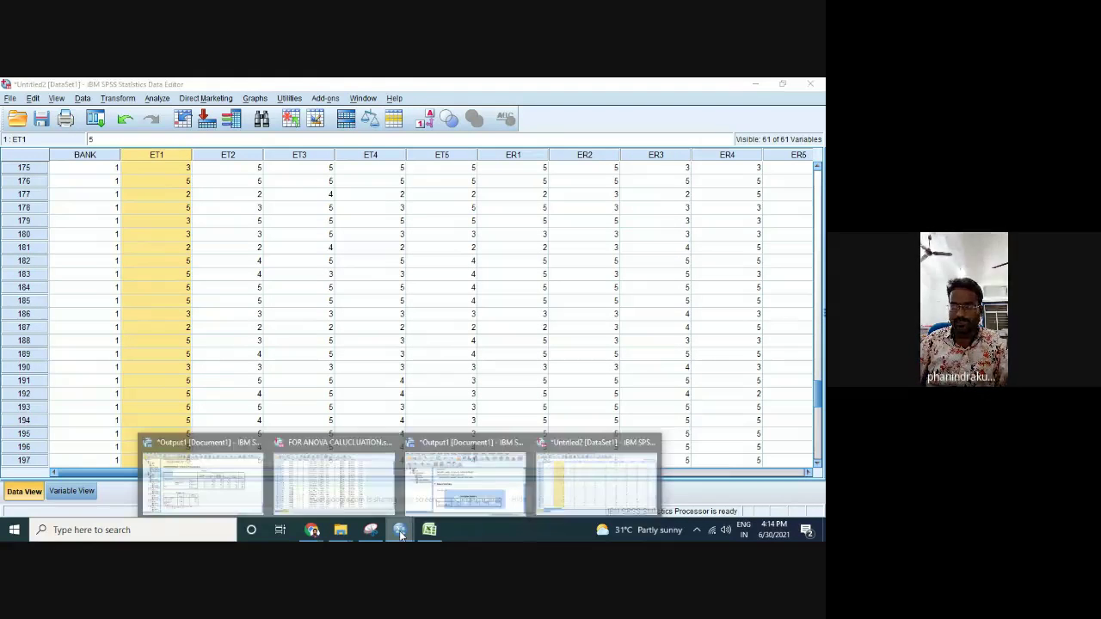
left_click(484, 473)
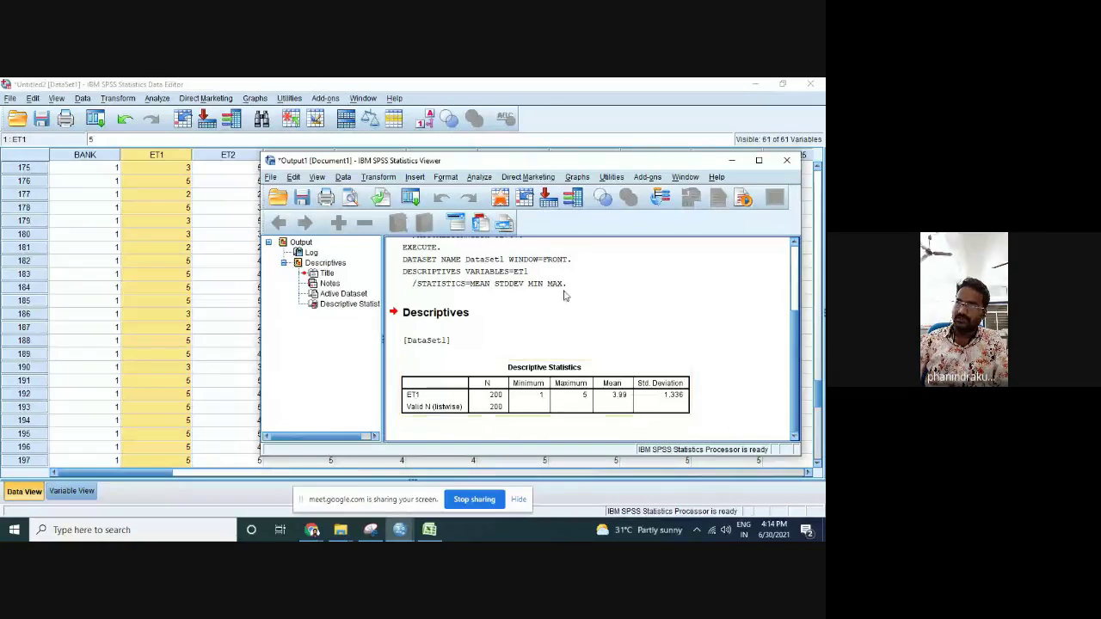
left_click(758, 160)
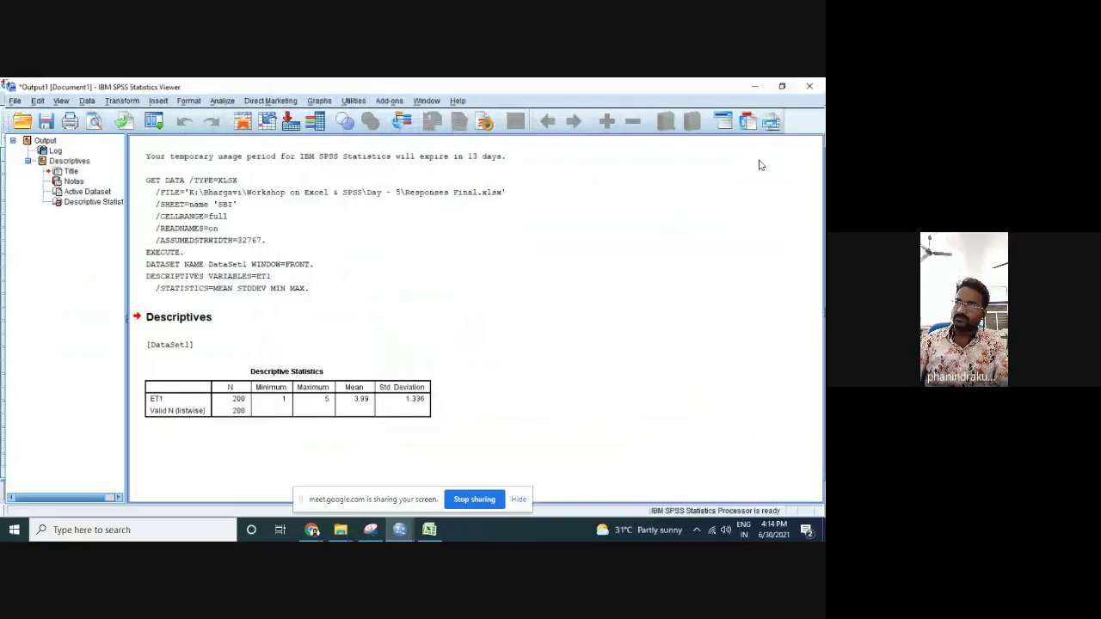
left_click(756, 84)
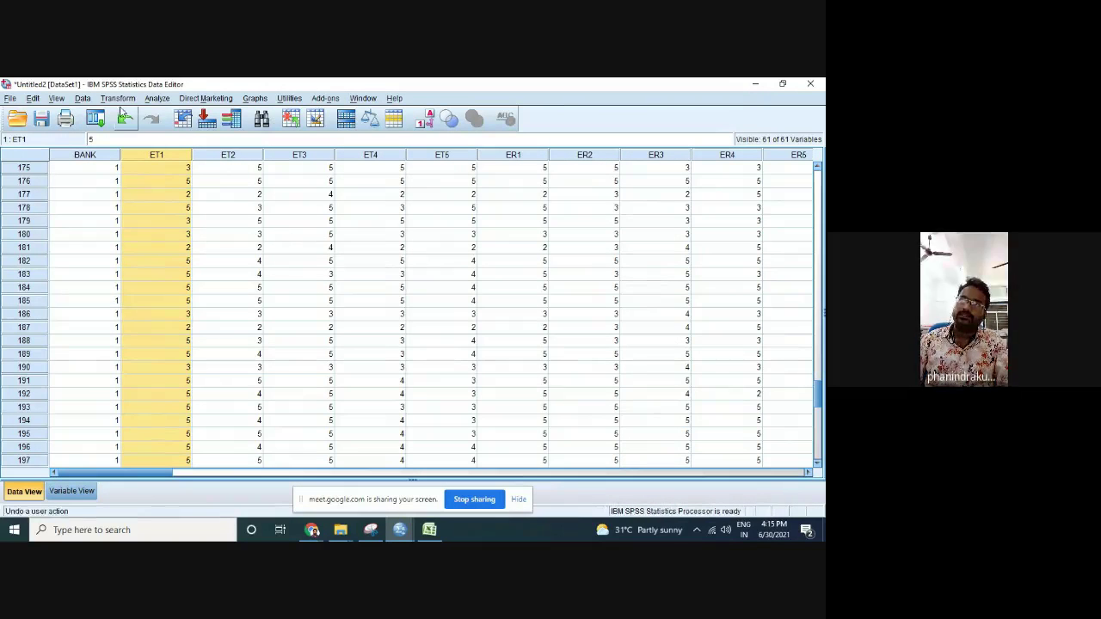
Set up a Crosstabs analysis with Name of the Bank as the row variable and ET1 as the column variable
left_click(157, 98)
mouse_move(183, 128)
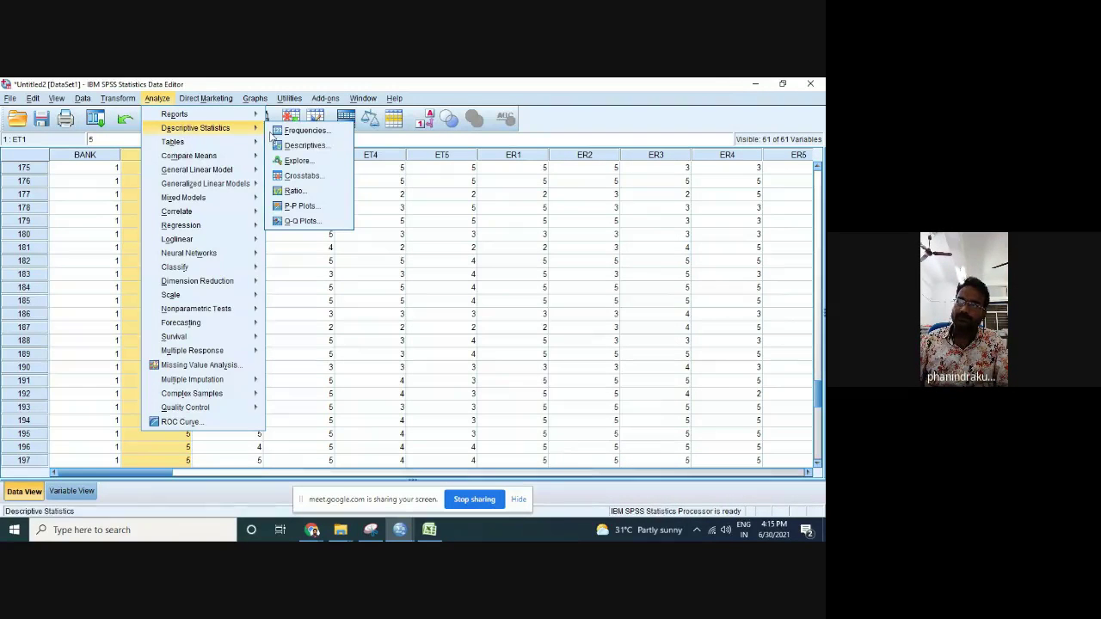
left_click(302, 176)
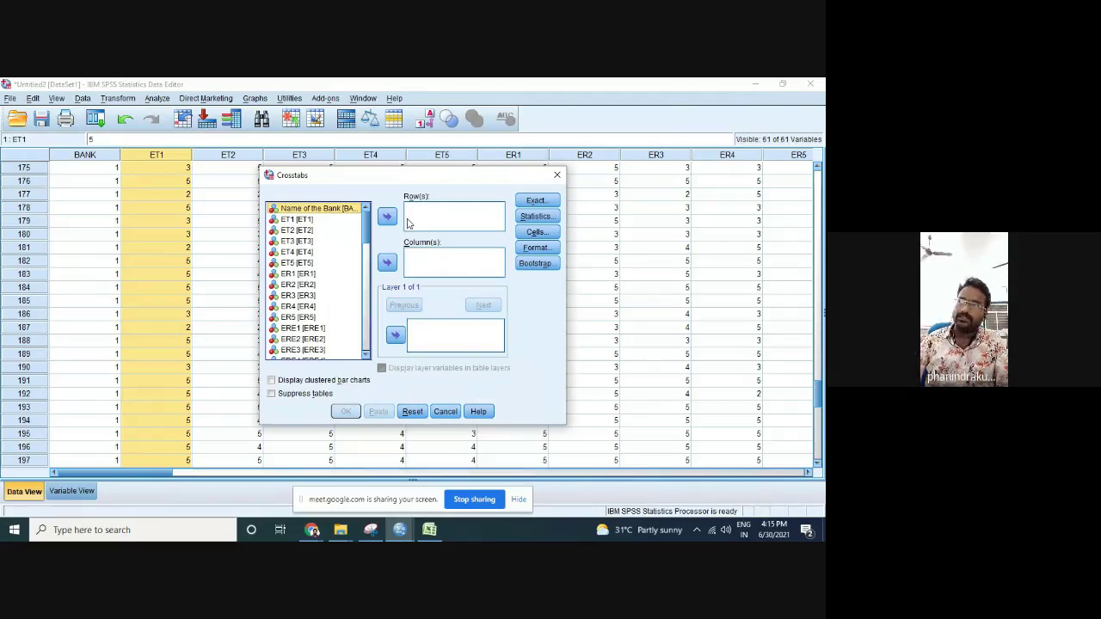
left_click(386, 216)
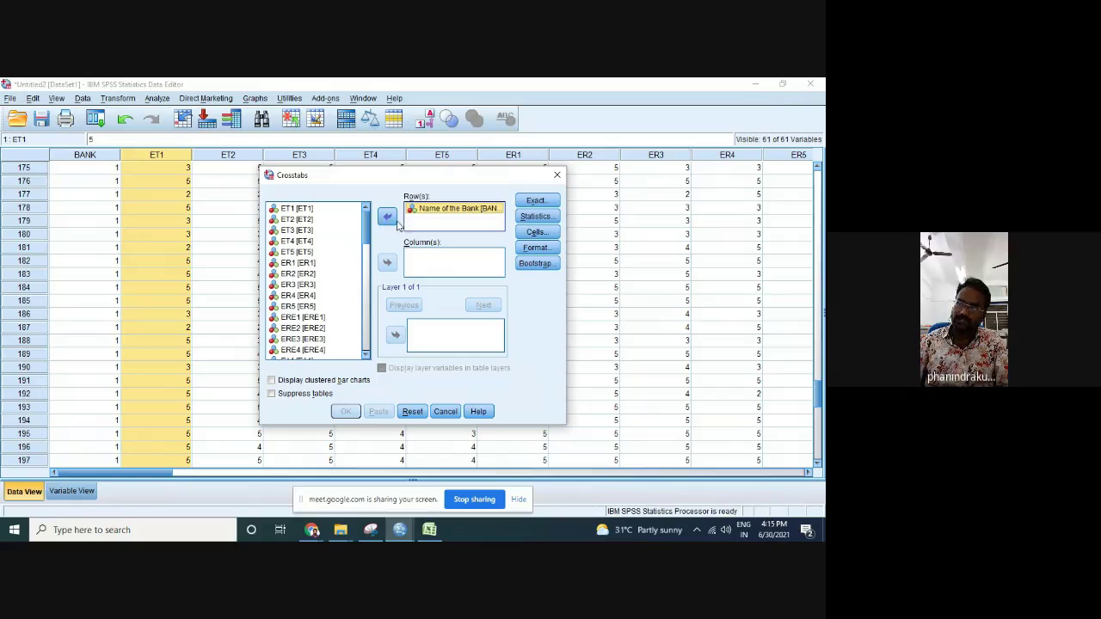
left_click(299, 210)
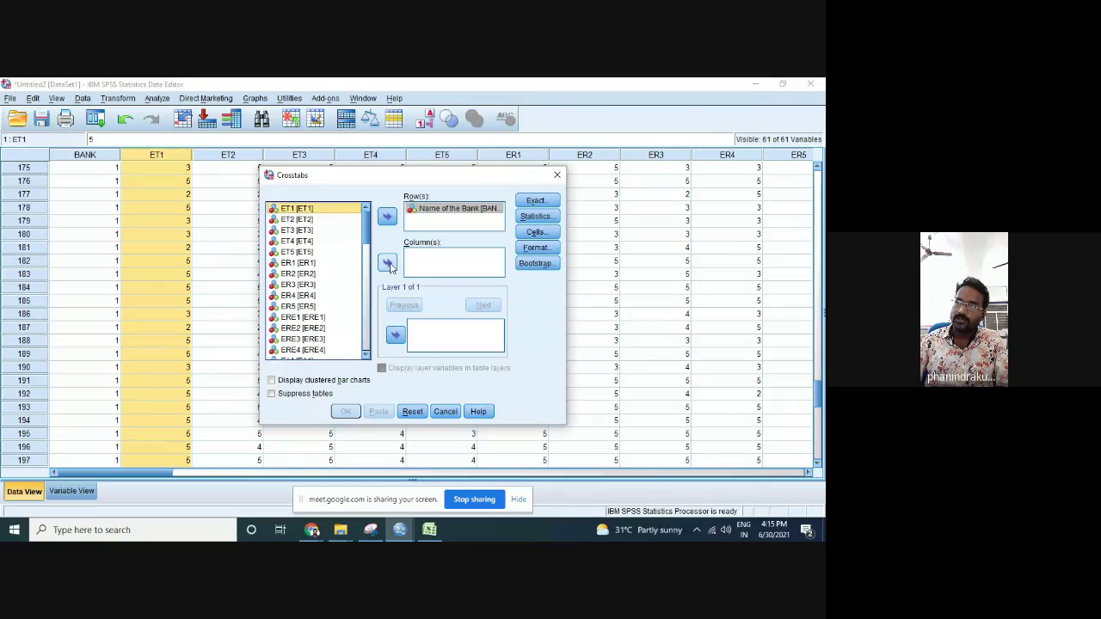
left_click(387, 263)
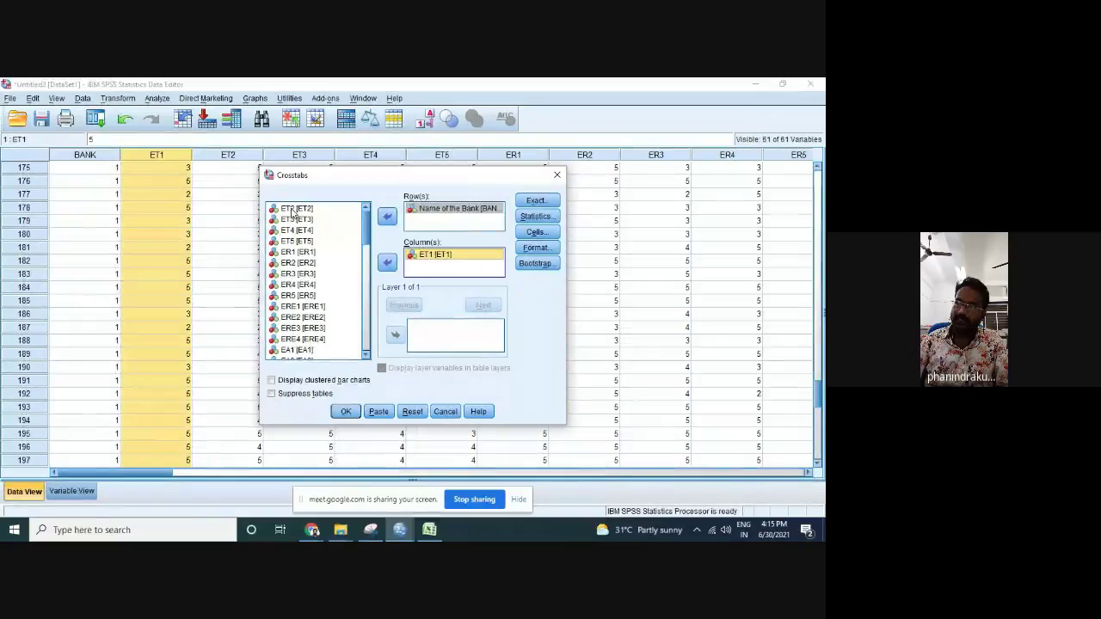
Run the crosstab without additional statistics, examine the Name of the Bank by ET1 table and return to the dataset
left_click(533, 216)
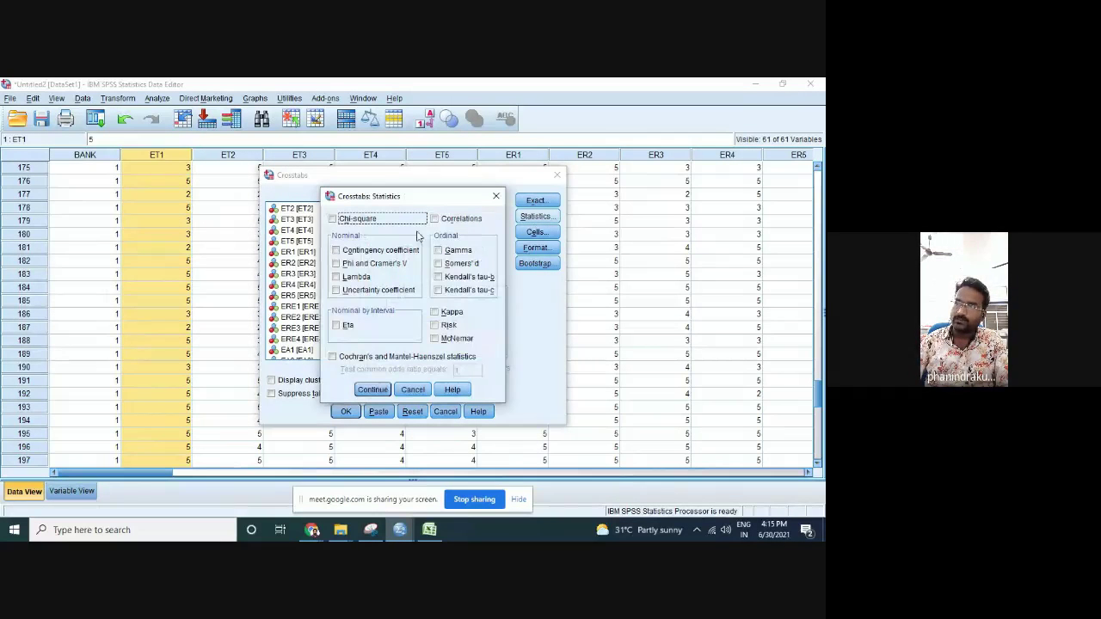
left_click(495, 196)
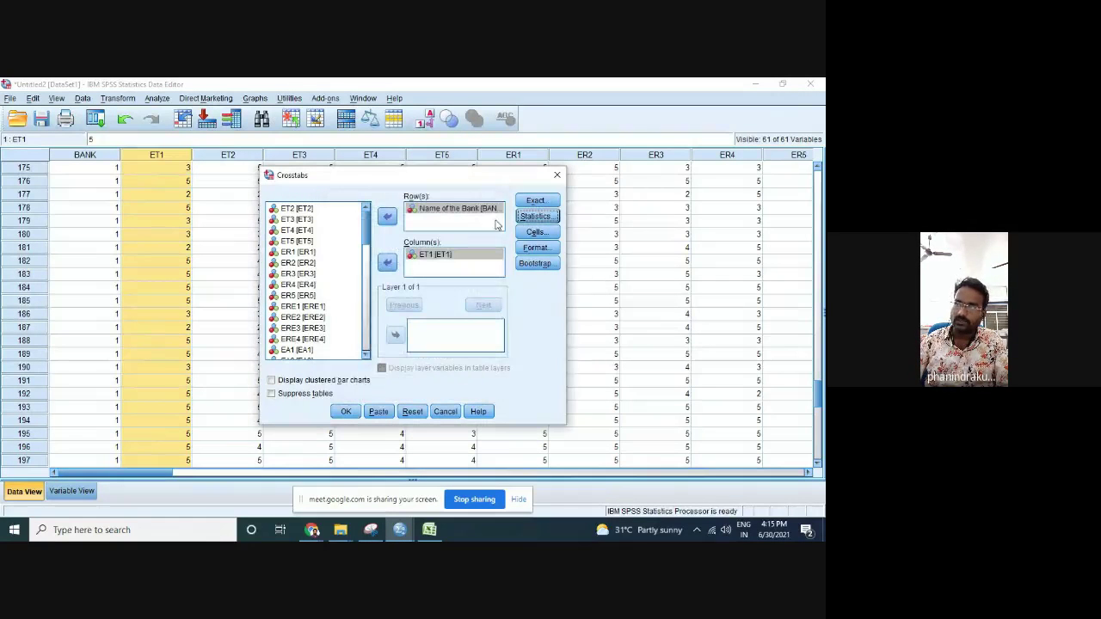
left_click(345, 411)
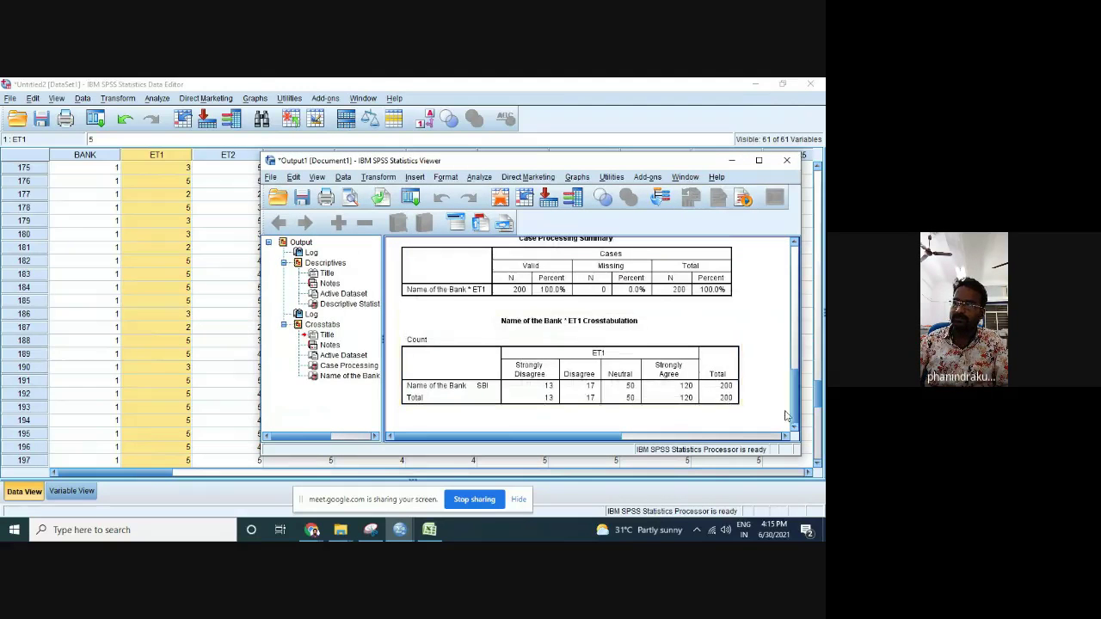
left_click(452, 392)
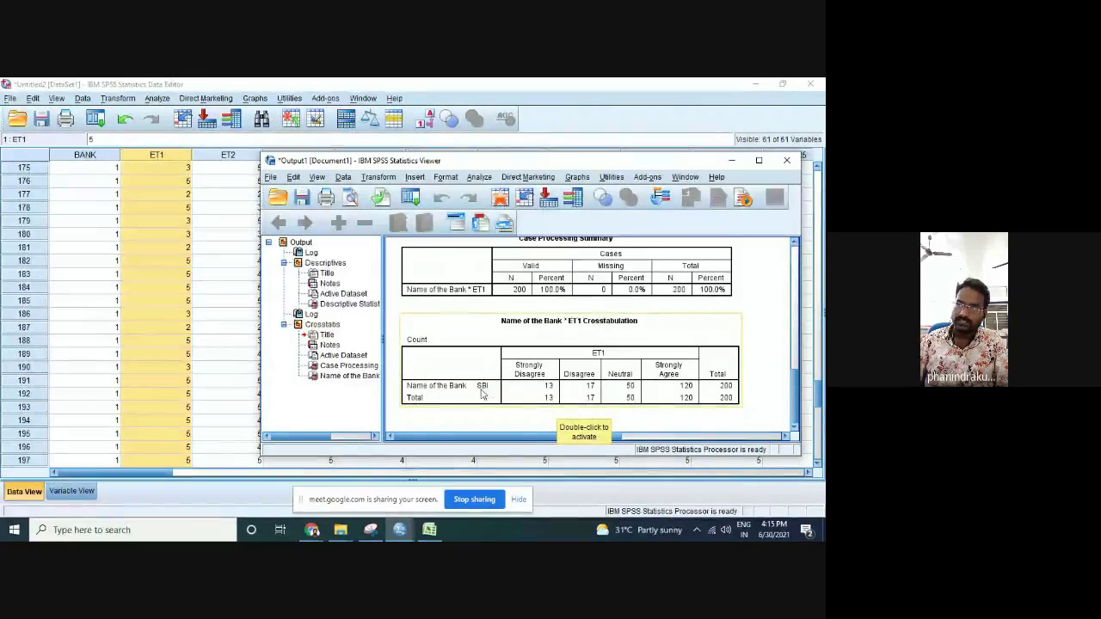
left_click(733, 161)
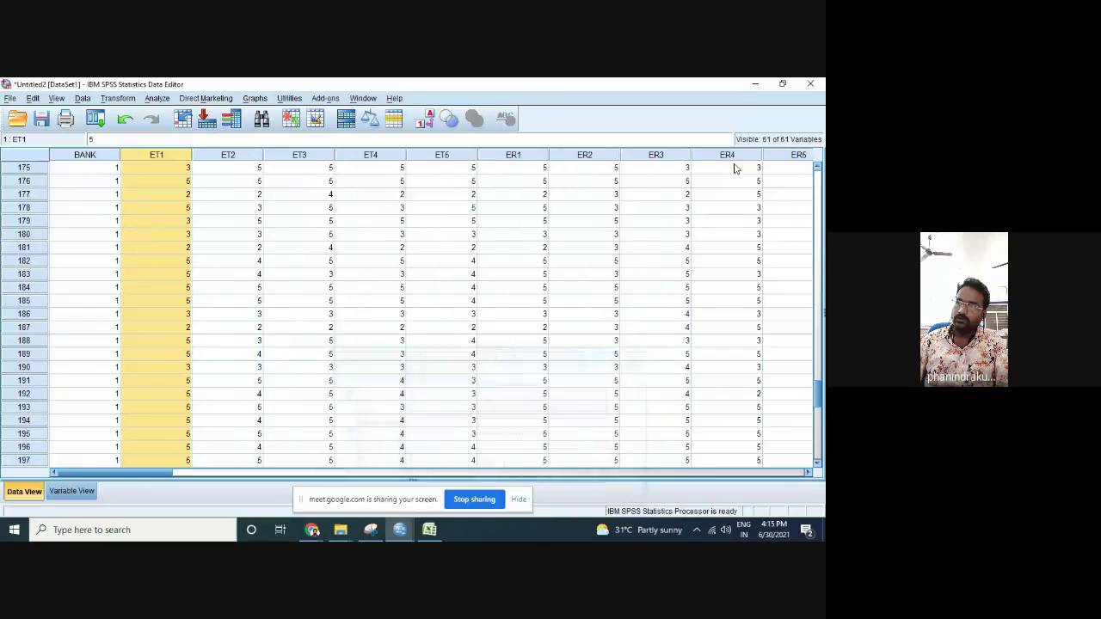
Set the BANK value of case 101 to 2
left_click(94, 428)
scroll(94, 427, "up", 20)
scroll(95, 428, "up", 8)
left_click(108, 301)
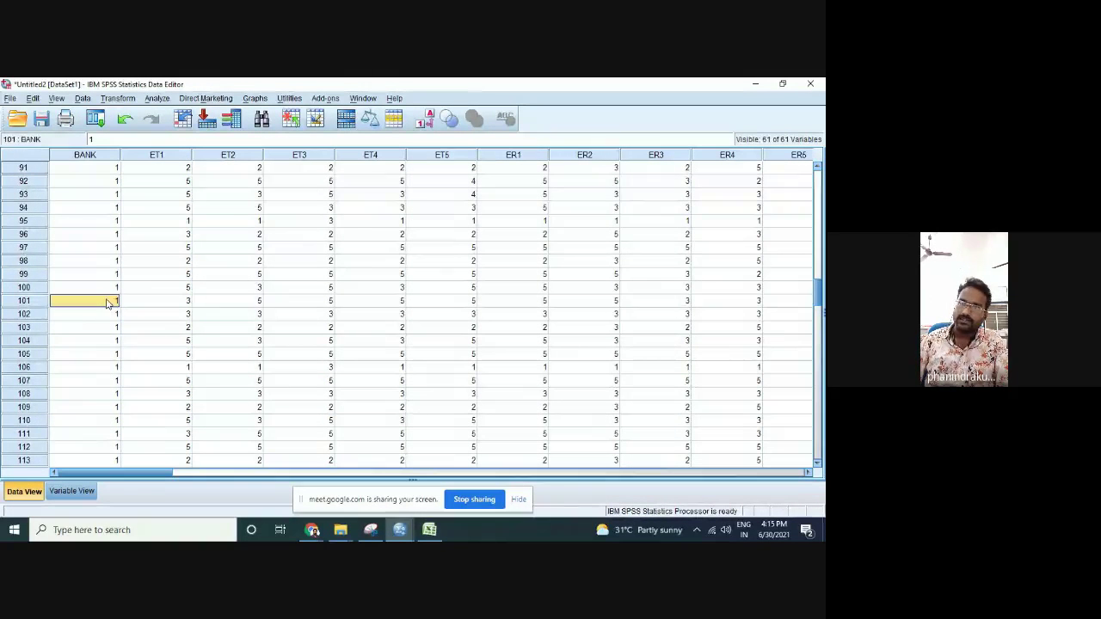
type("2")
key("Return")
Copy the BANK value 2 from case 101 and paste it into BANK for cases 102 through 200
left_click(107, 301)
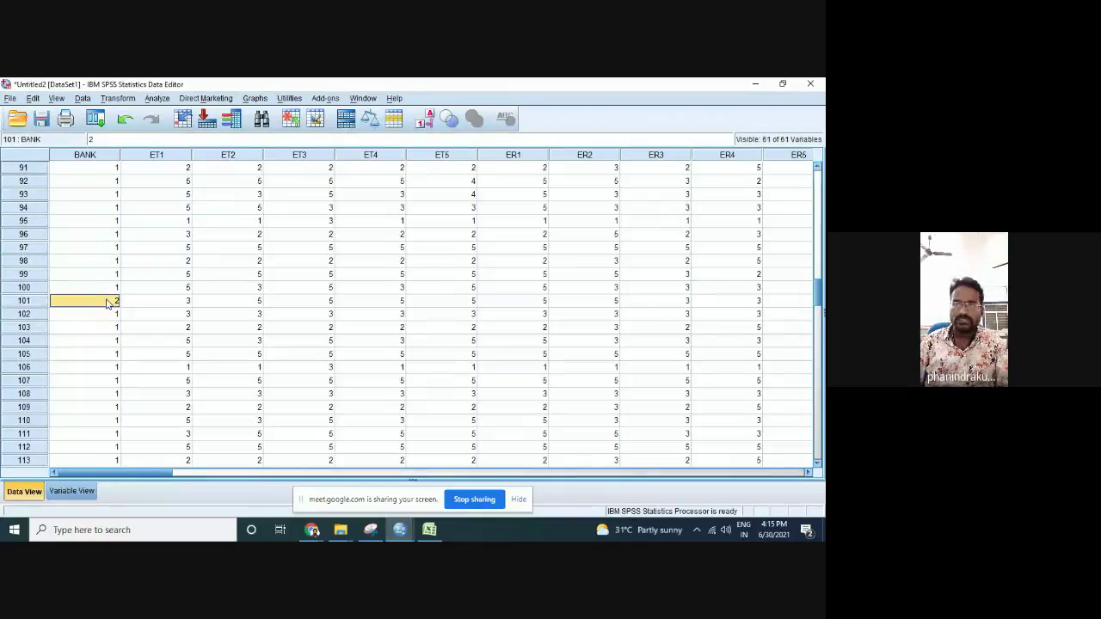
right_click(107, 301)
left_click(116, 315)
left_click_drag(112, 314, 98, 192)
right_click(95, 188)
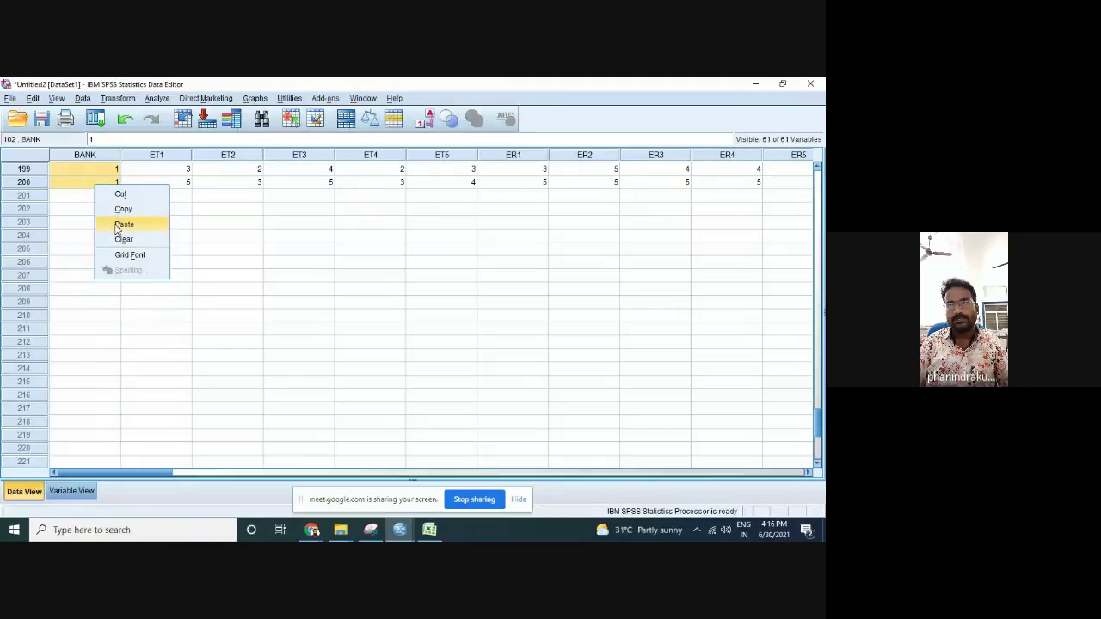
left_click(123, 223)
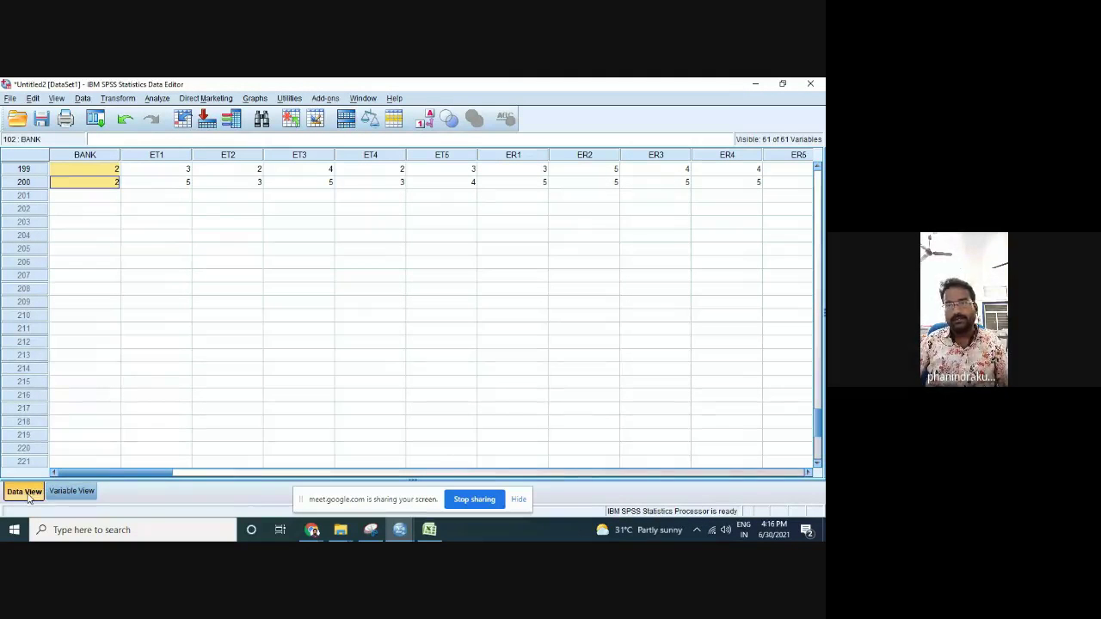
Add the value label 2 = "AXIS BANK" to the BANK variable
left_click(72, 491)
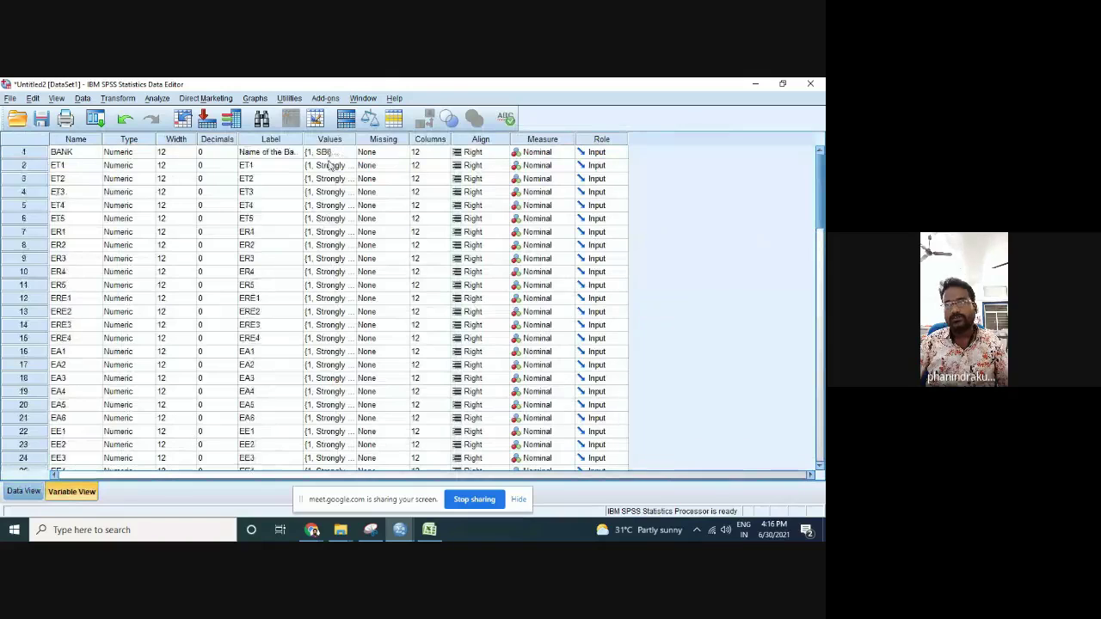
left_click(327, 153)
left_click(349, 153)
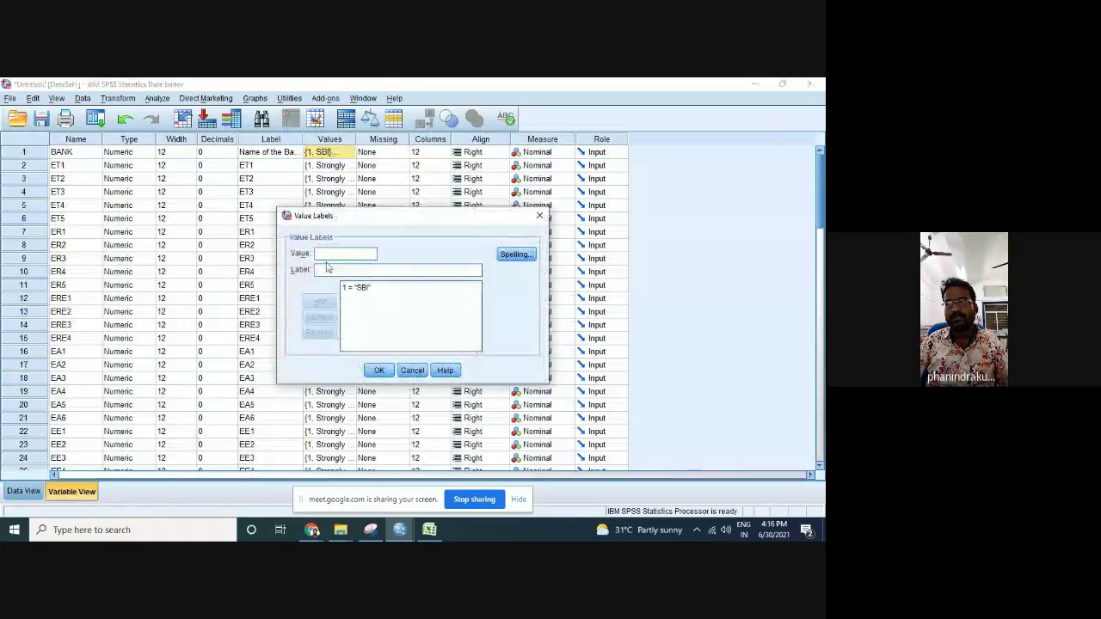
type("2")
key("Tab")
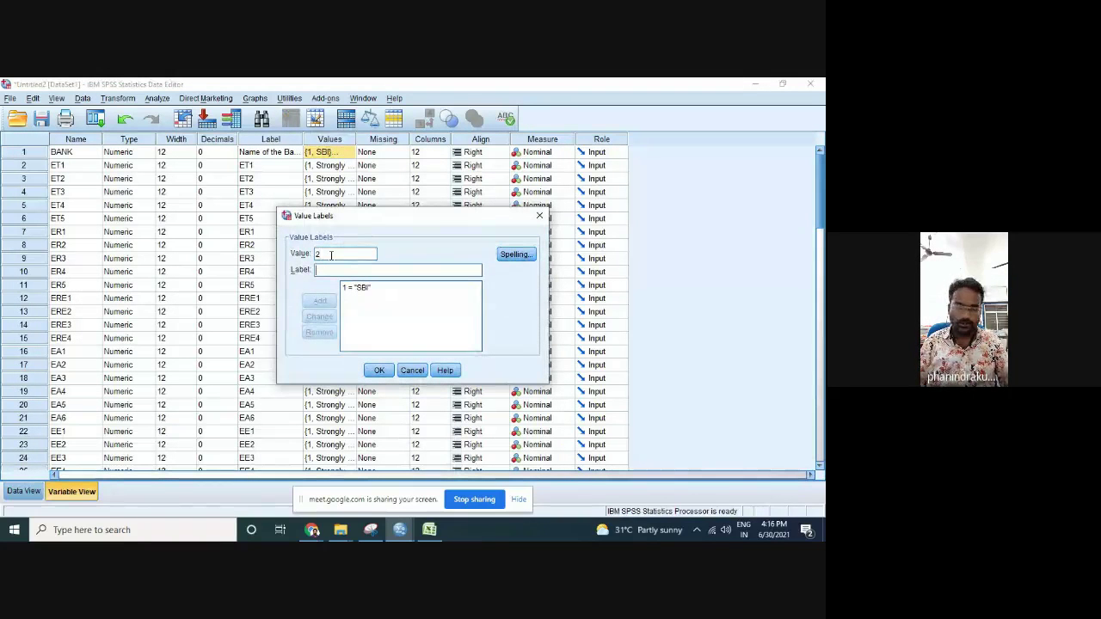
type("AXIS BANK")
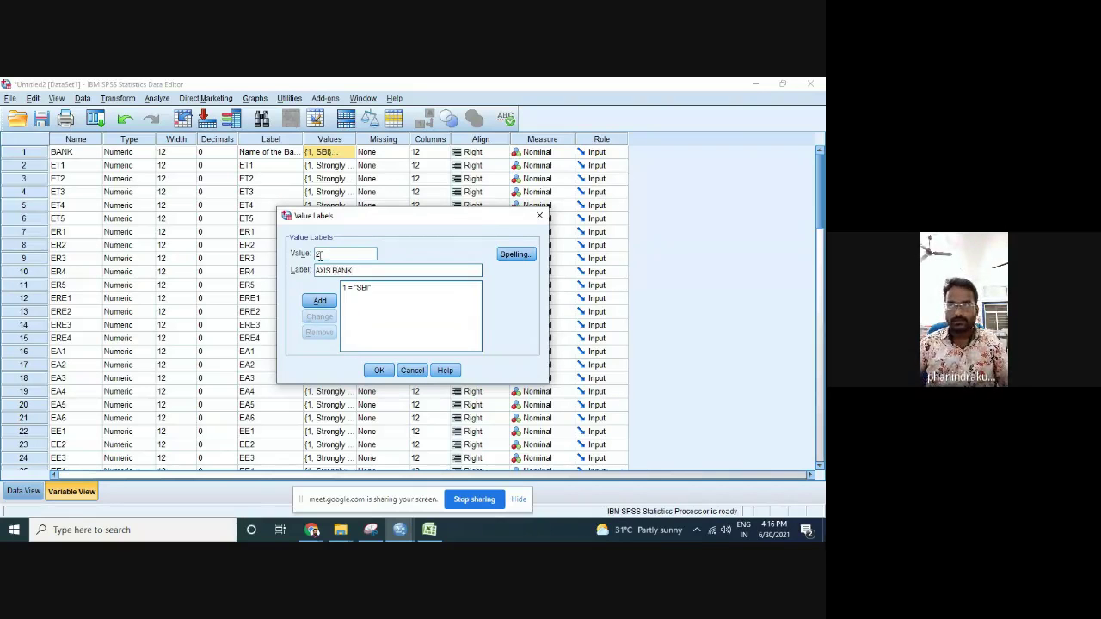
left_click(319, 300)
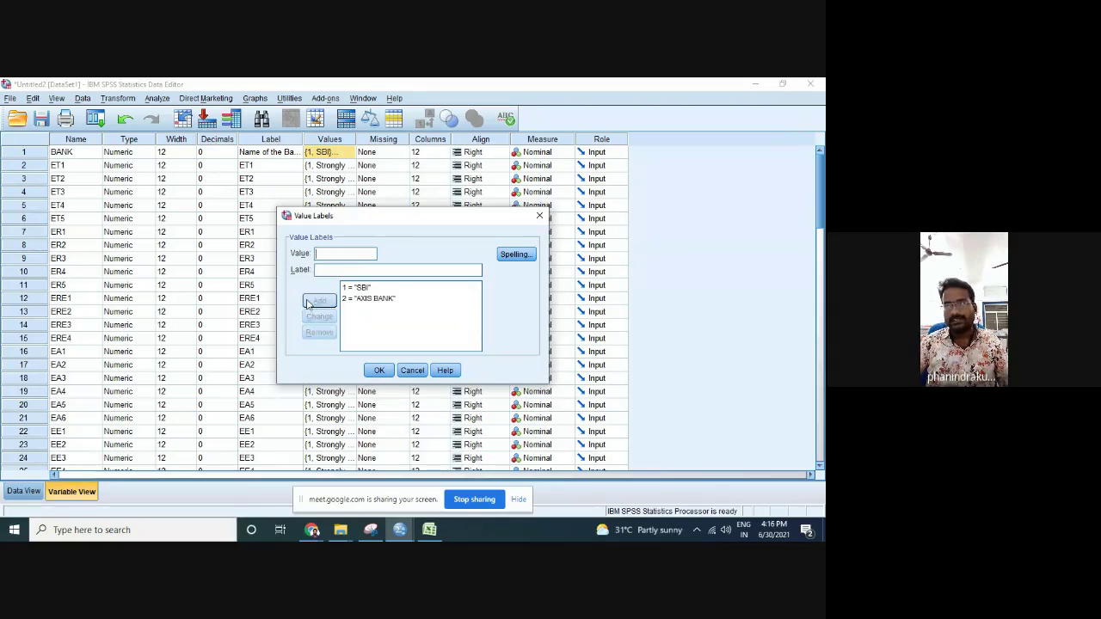
left_click(378, 371)
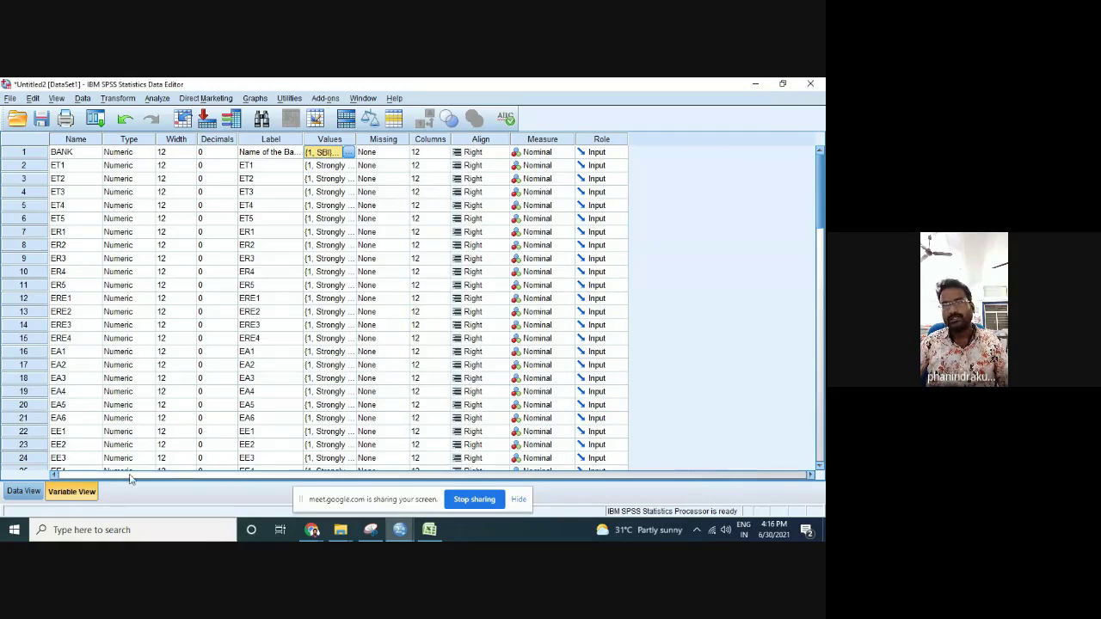
Return to the first case in the data and rerun the crosstab of Name of the Bank by ET1
left_click(34, 492)
scroll(174, 249, "up", 4)
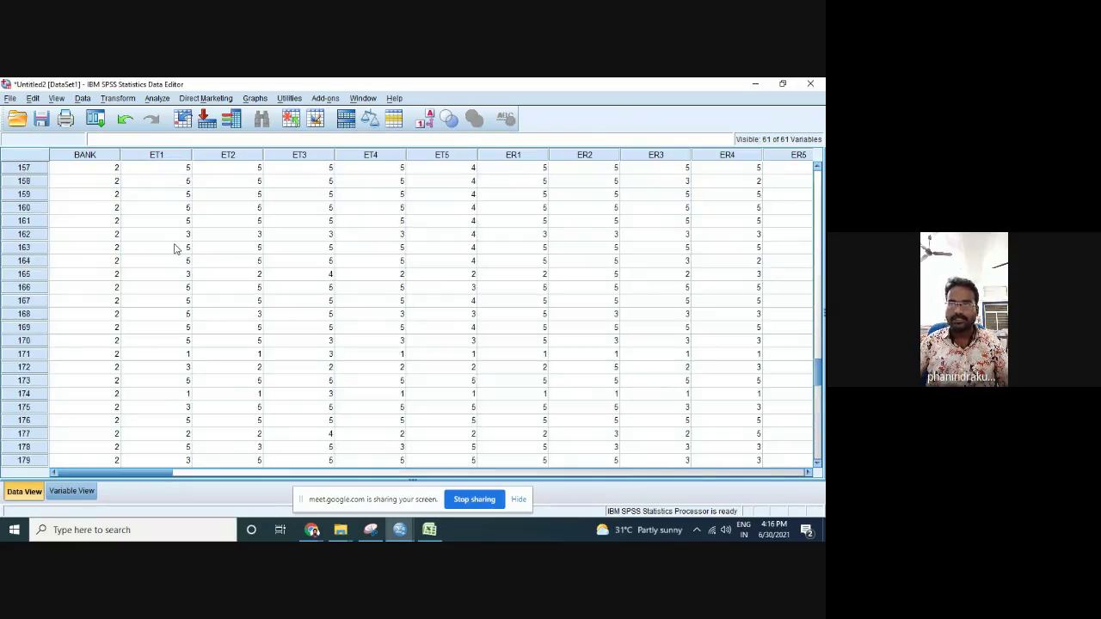
key("ctrl+Home")
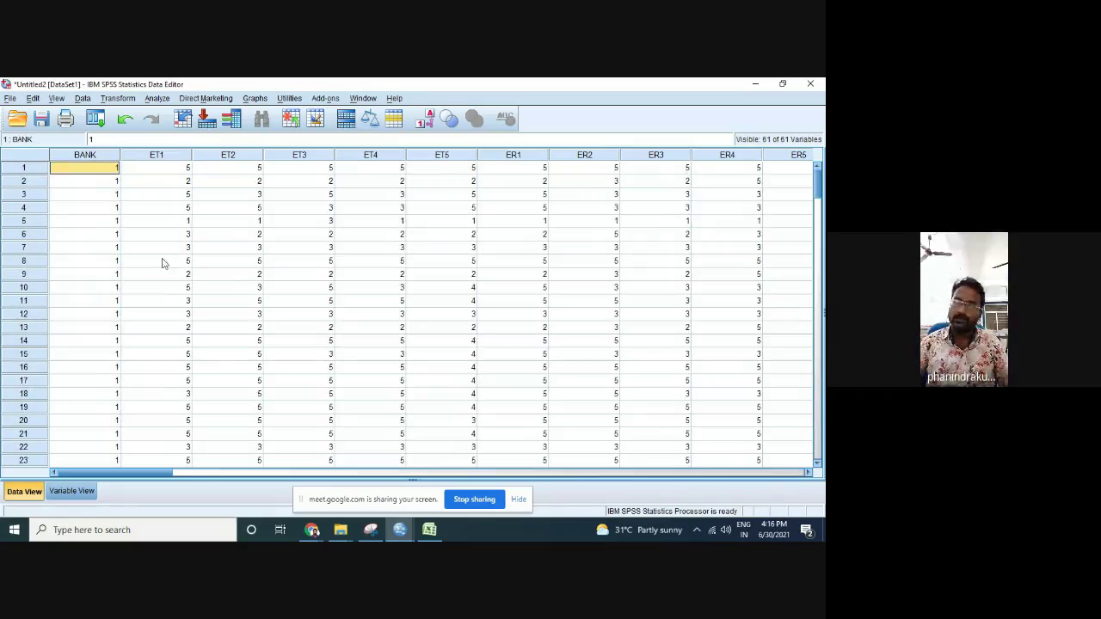
left_click(156, 98)
mouse_move(197, 131)
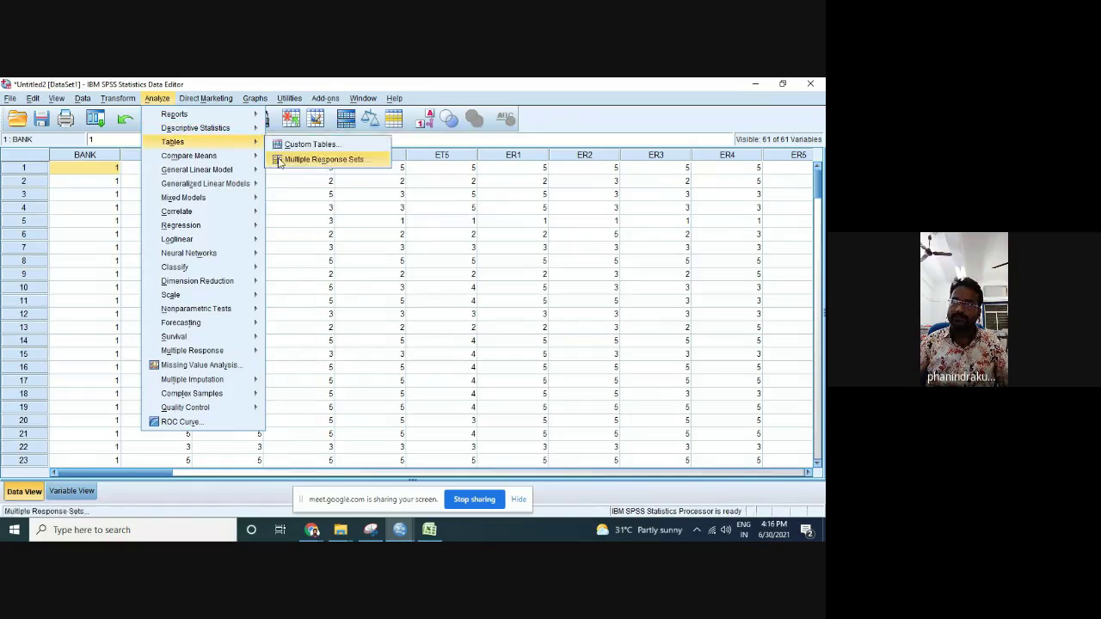
left_click(300, 175)
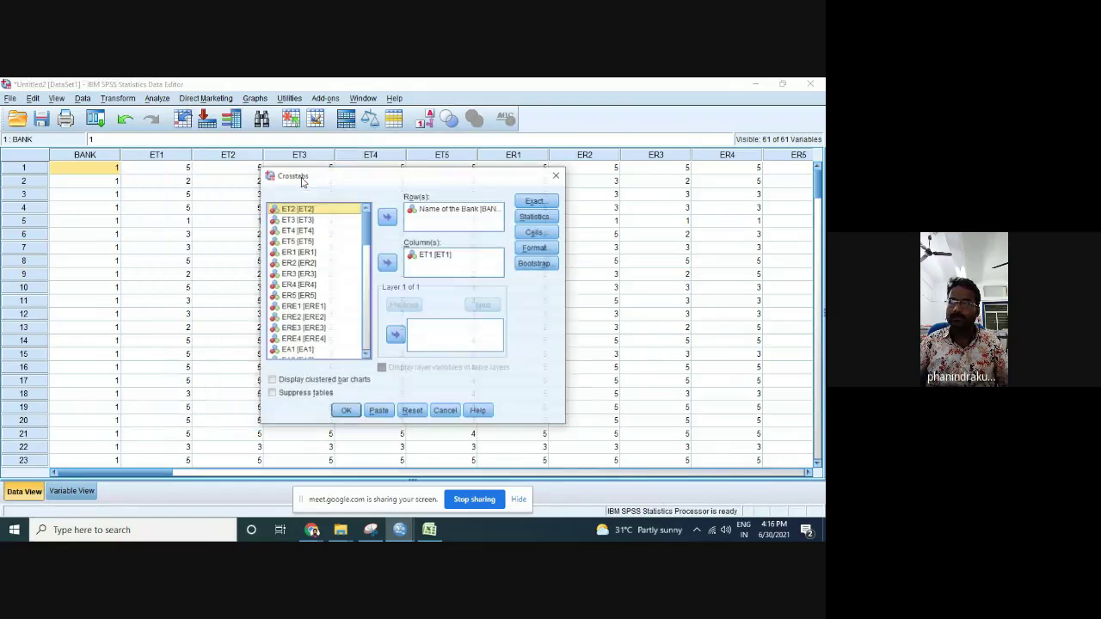
left_click(344, 411)
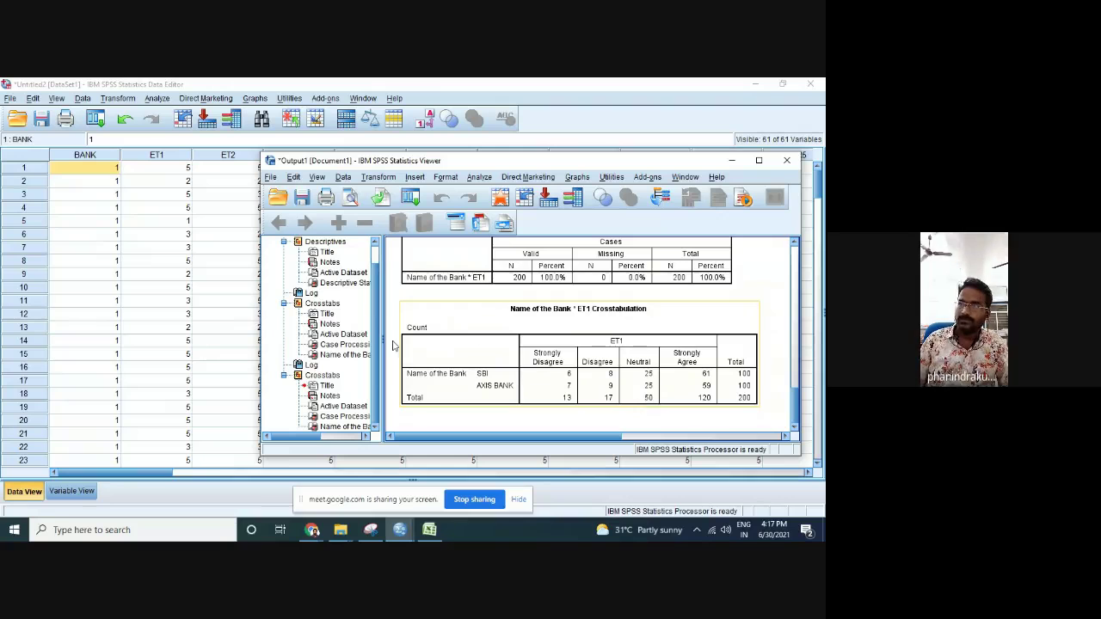
left_click(167, 100)
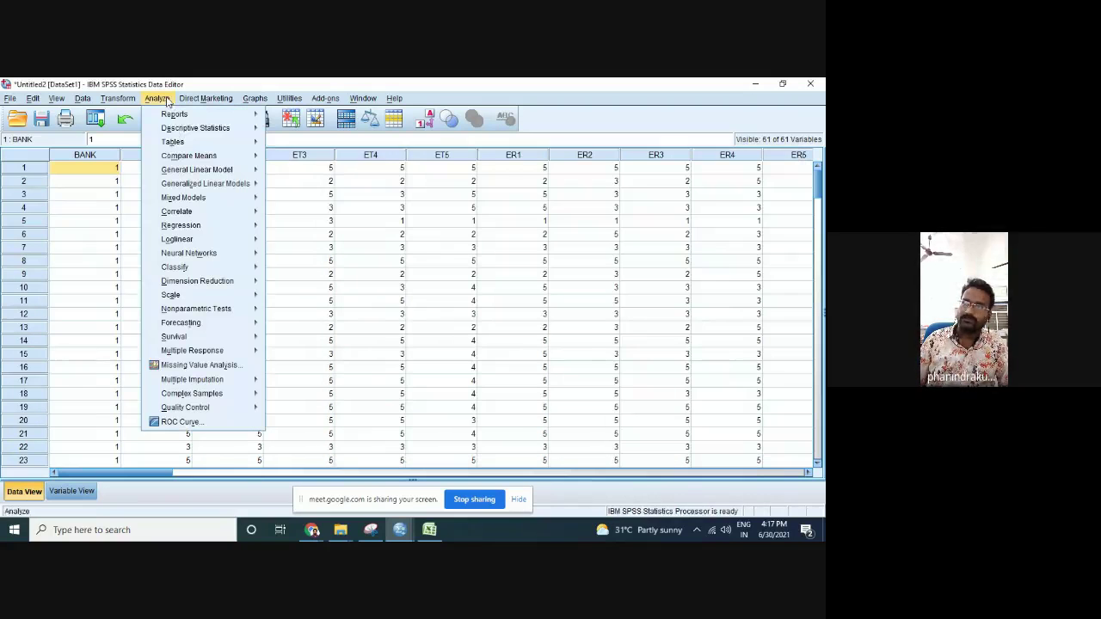
mouse_move(225, 140)
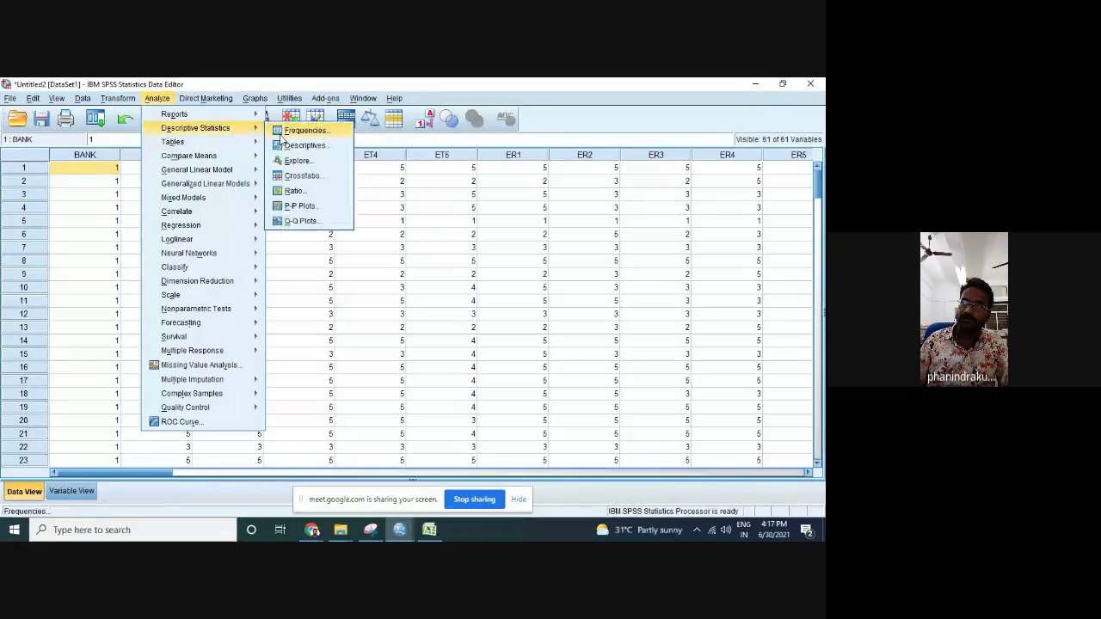
left_click(305, 143)
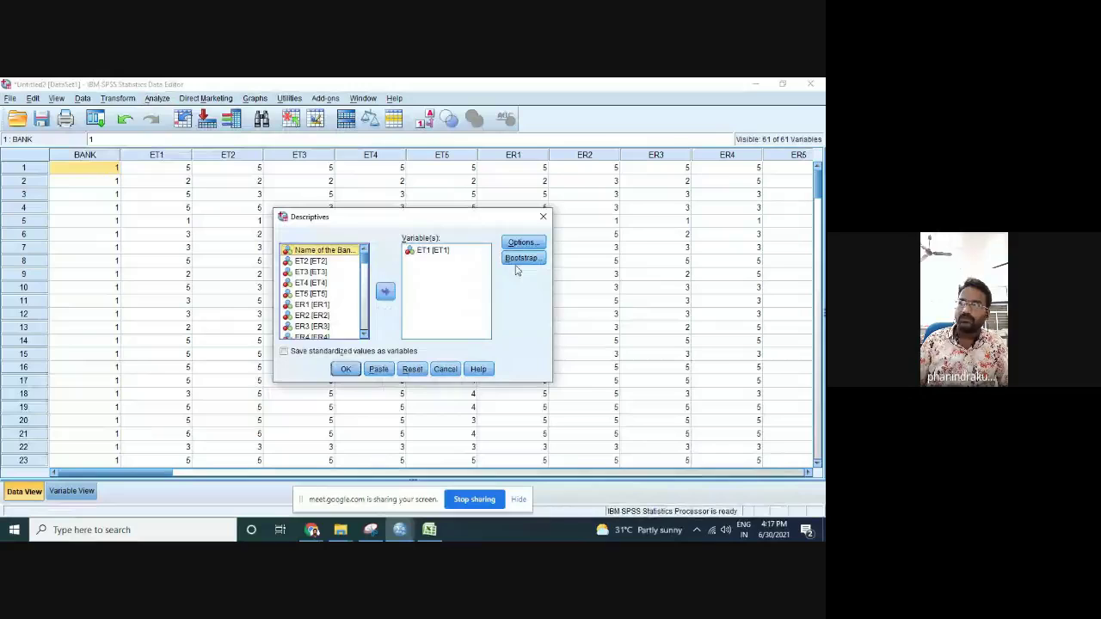
left_click(346, 369)
Add ET2 to ET5 as column variables beside ET1 in Crosstabs and run the analysis by Name of the Bank
left_click(157, 98)
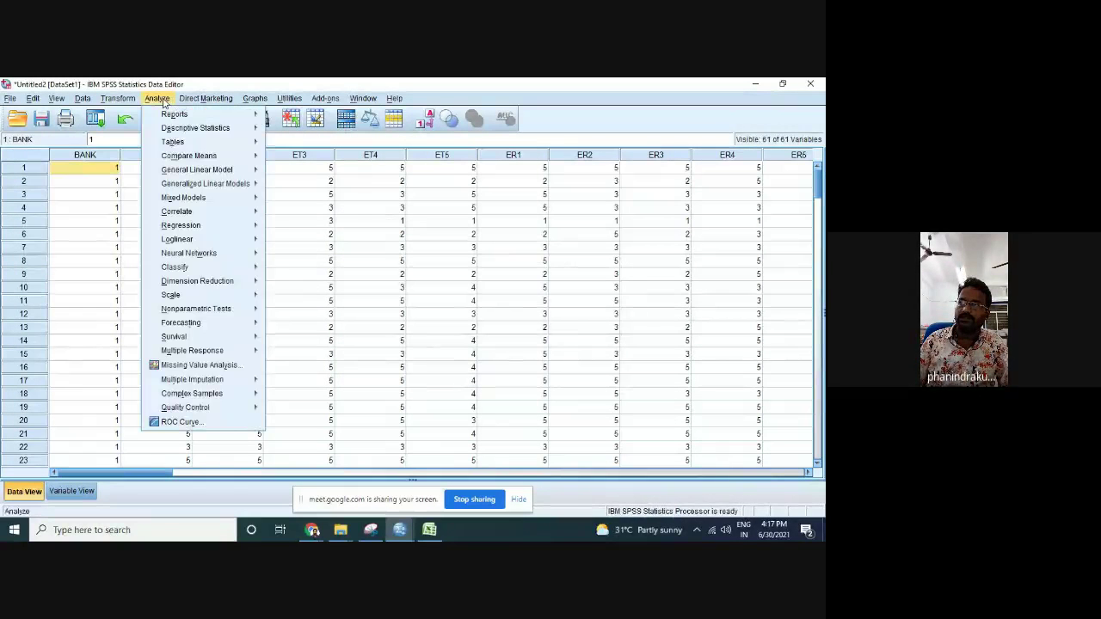
mouse_move(201, 129)
left_click(302, 176)
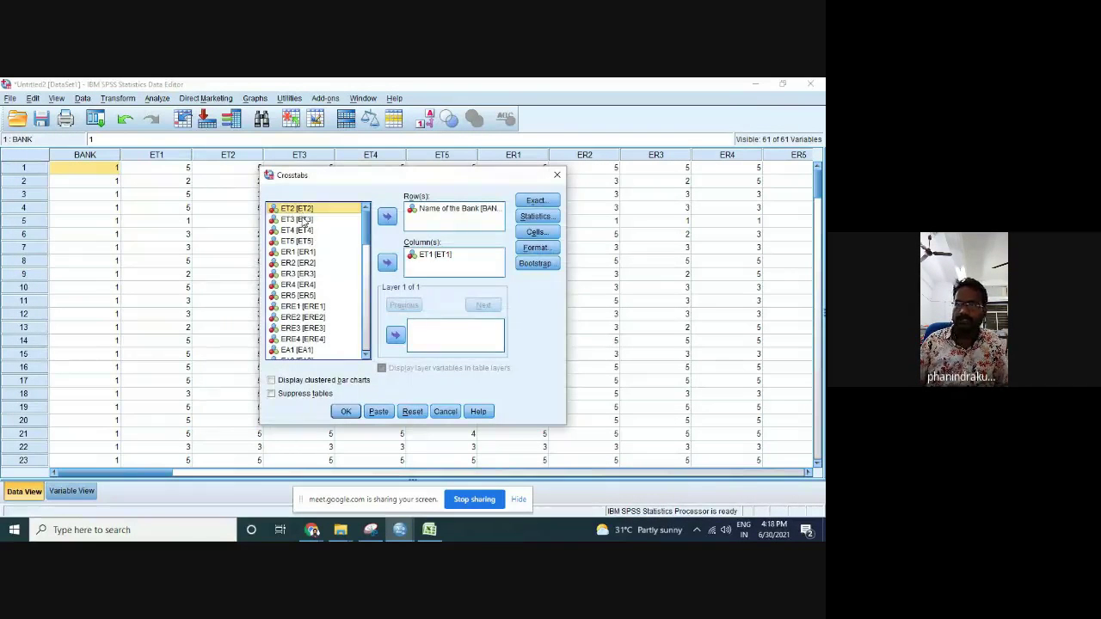
left_click(304, 222, "shift")
left_click(302, 231, "shift")
left_click(303, 241, "shift")
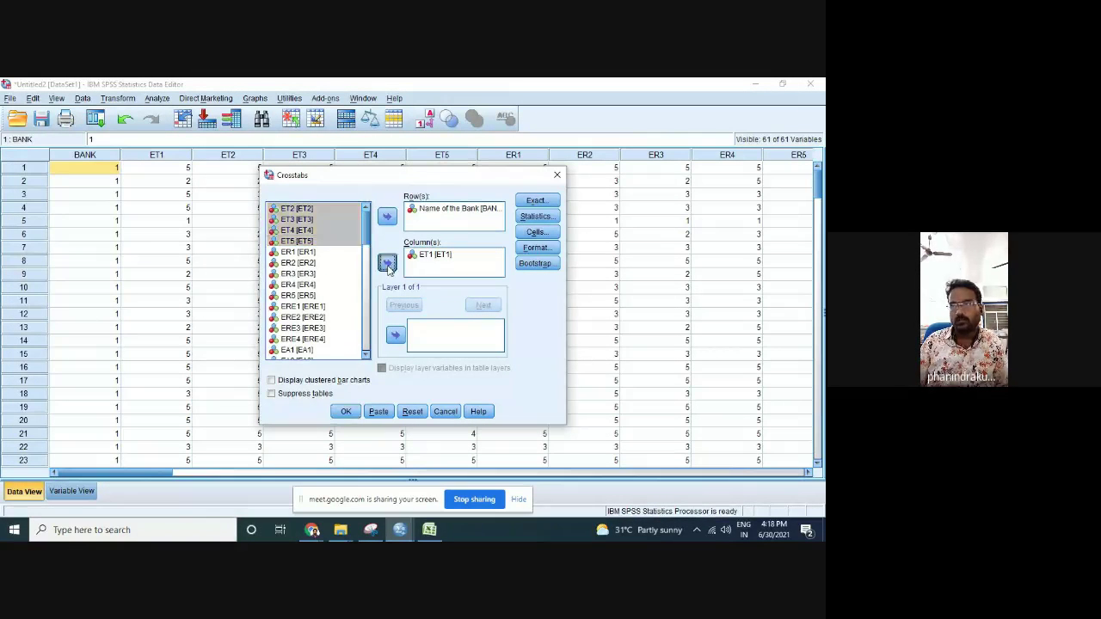
left_click(387, 263)
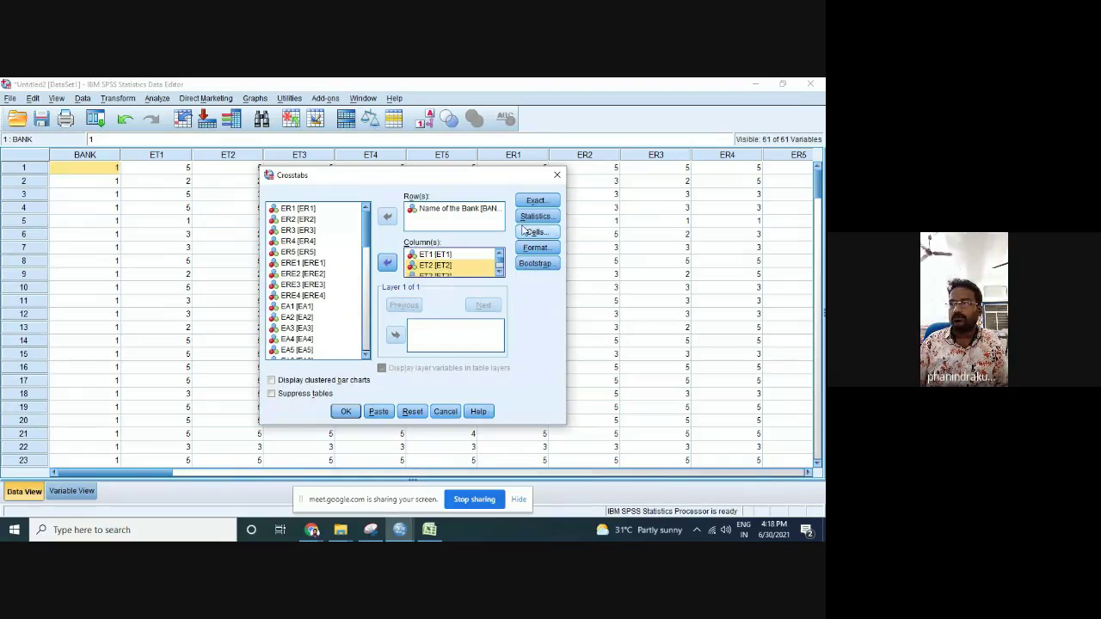
left_click(344, 412)
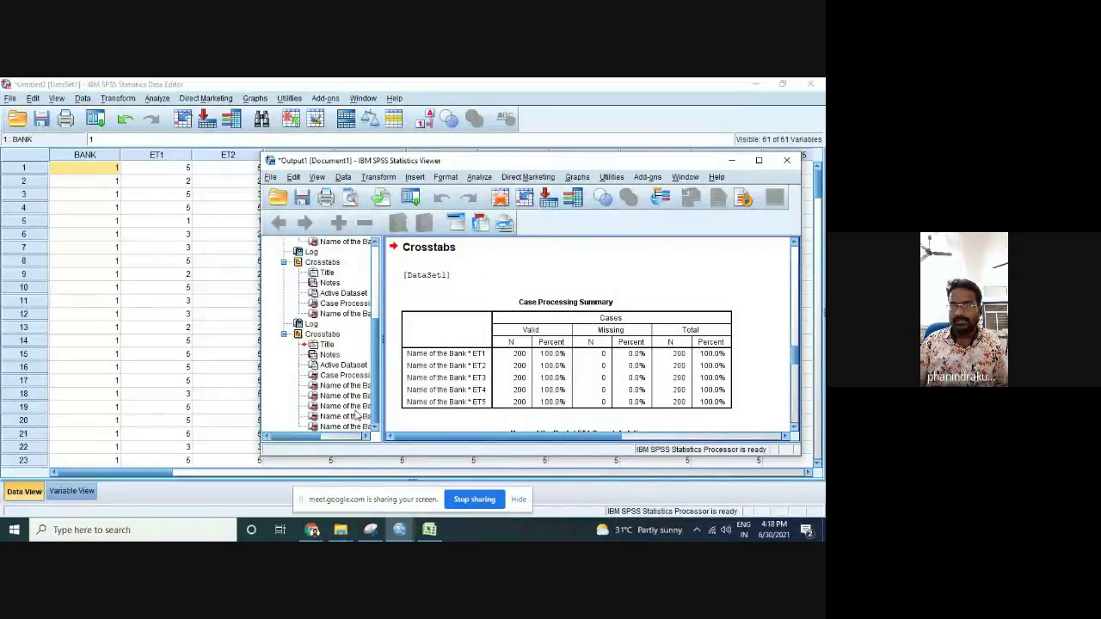
Examine the case processing summary and the Name of the Bank crosstabulations for ET1 through ET5
scroll(476, 386, "down", 1)
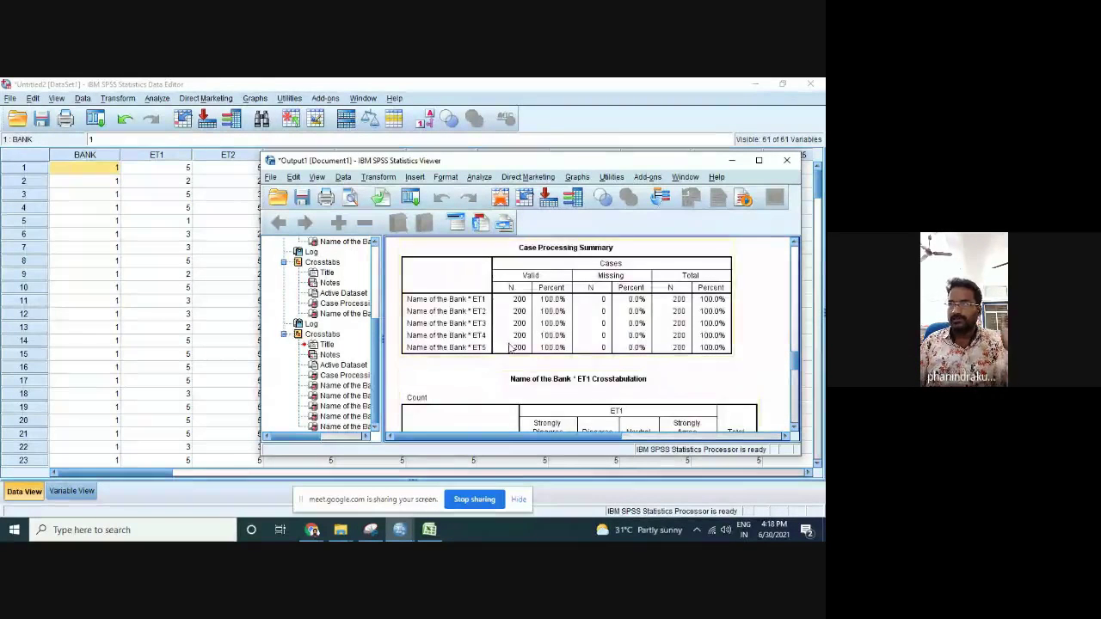
scroll(511, 347, "down", 2)
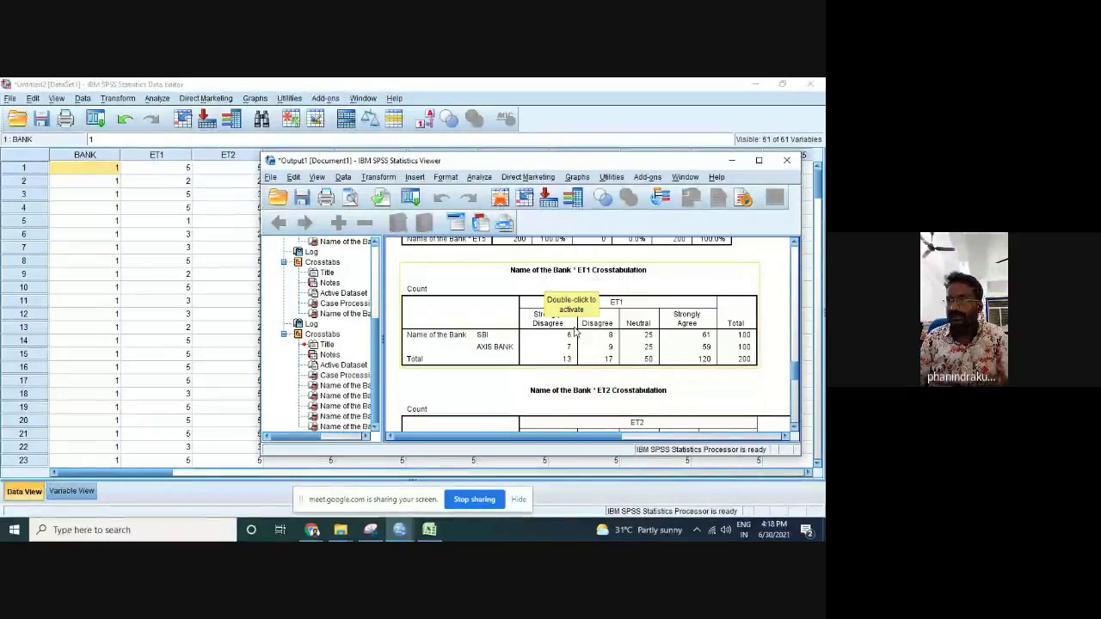
scroll(571, 368, "down", 1)
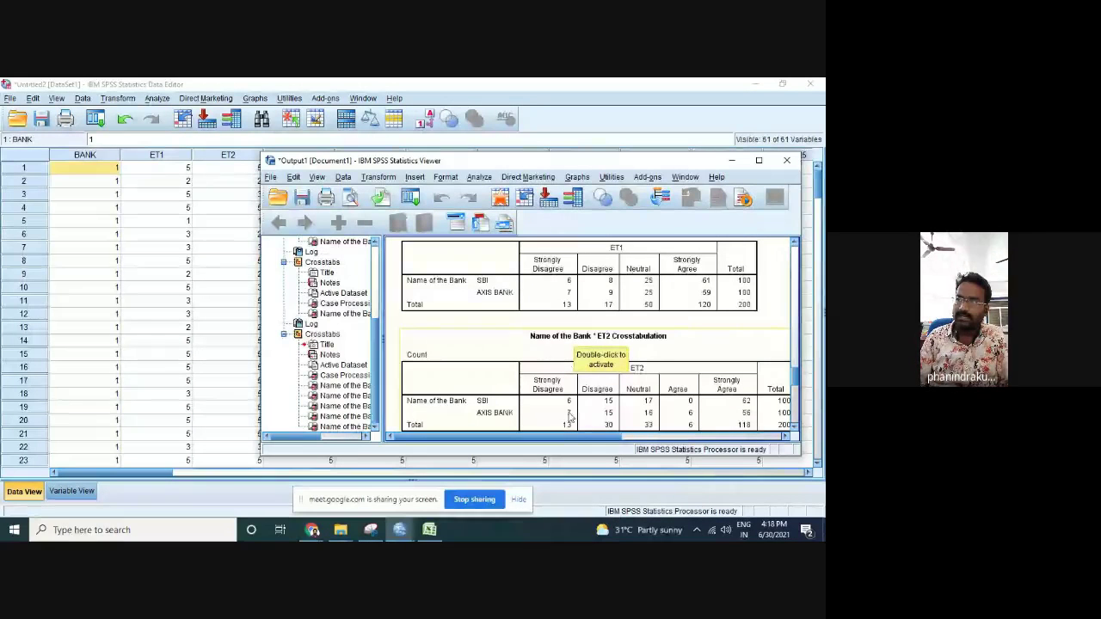
scroll(571, 368, "down", 1)
scroll(516, 366, "down", 1)
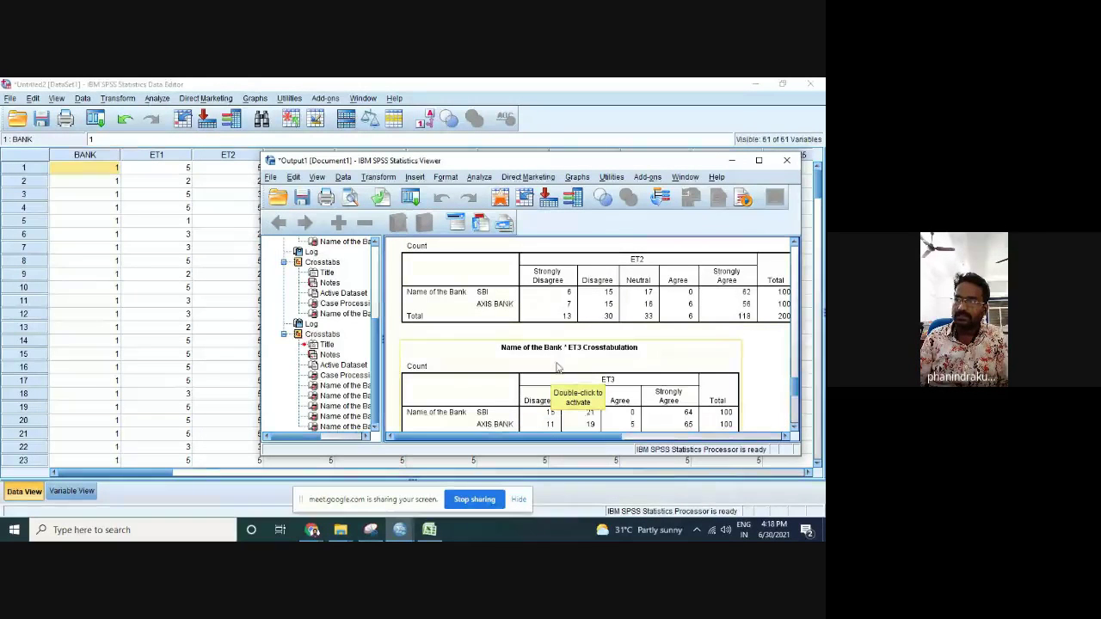
scroll(606, 367, "down", 2)
scroll(609, 368, "down", 1)
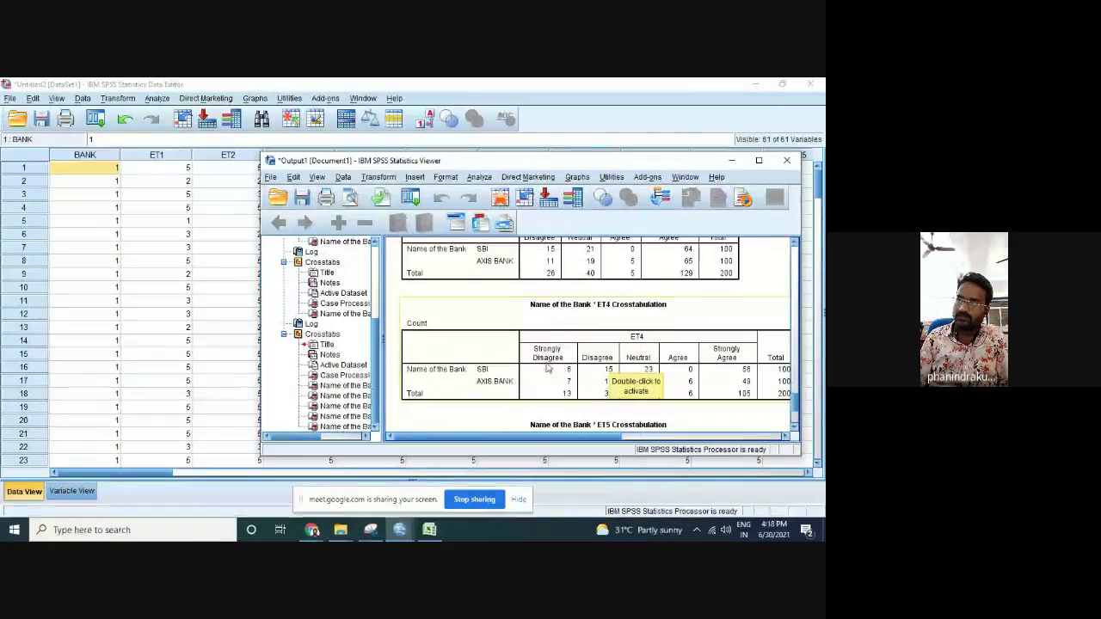
scroll(602, 370, "down", 1)
scroll(559, 371, "down", 1)
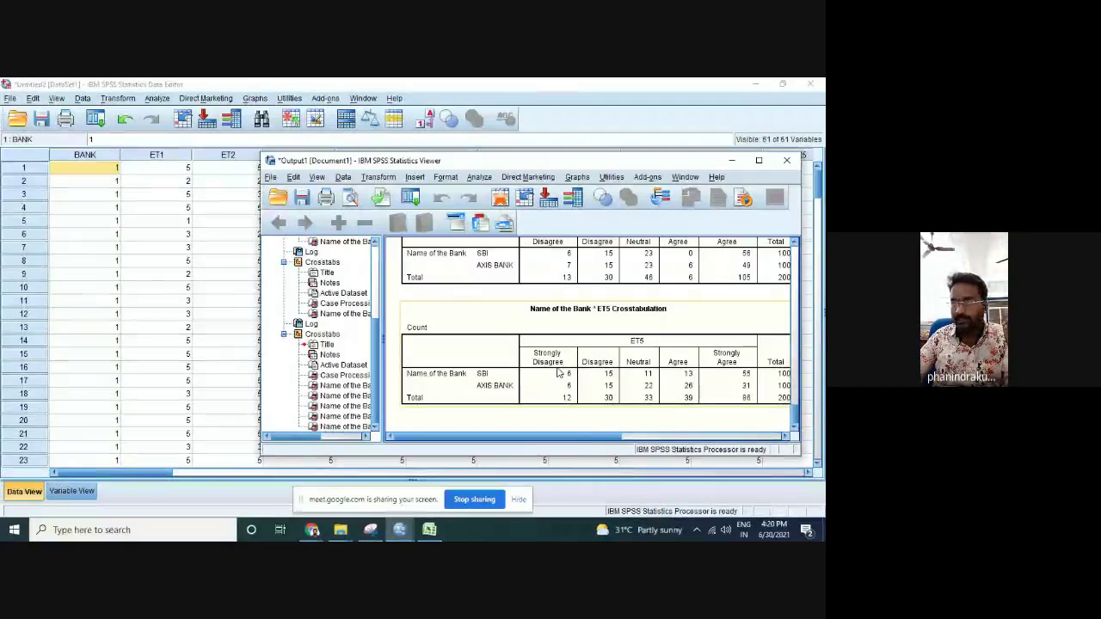
Reopen the Crosstabs setup and look through its available statistics without selecting any
left_click(156, 98)
mouse_move(218, 131)
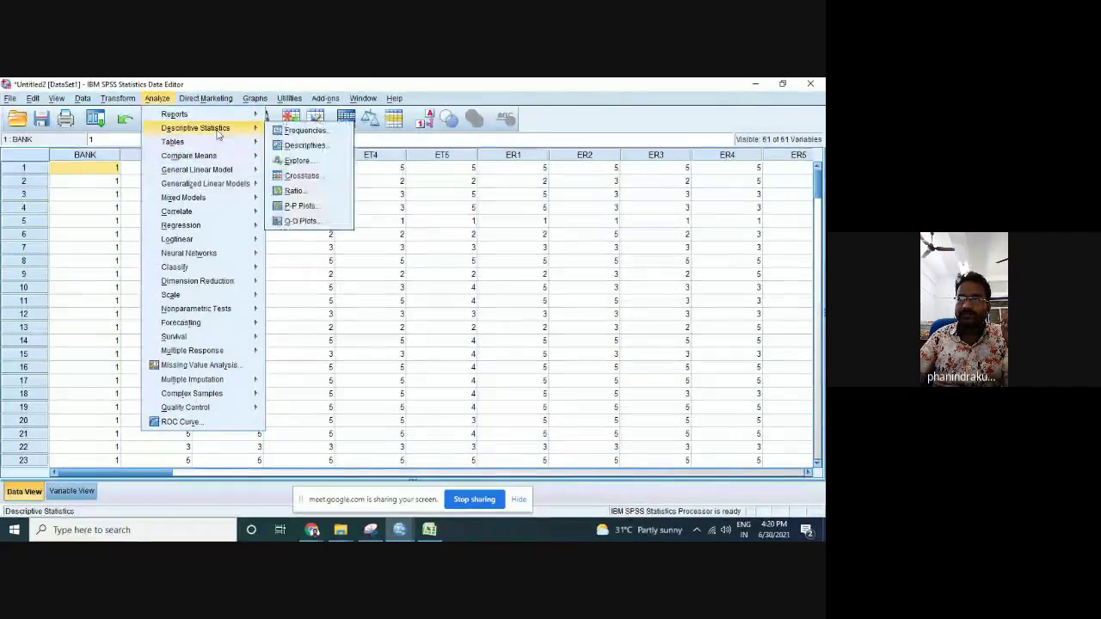
left_click(301, 176)
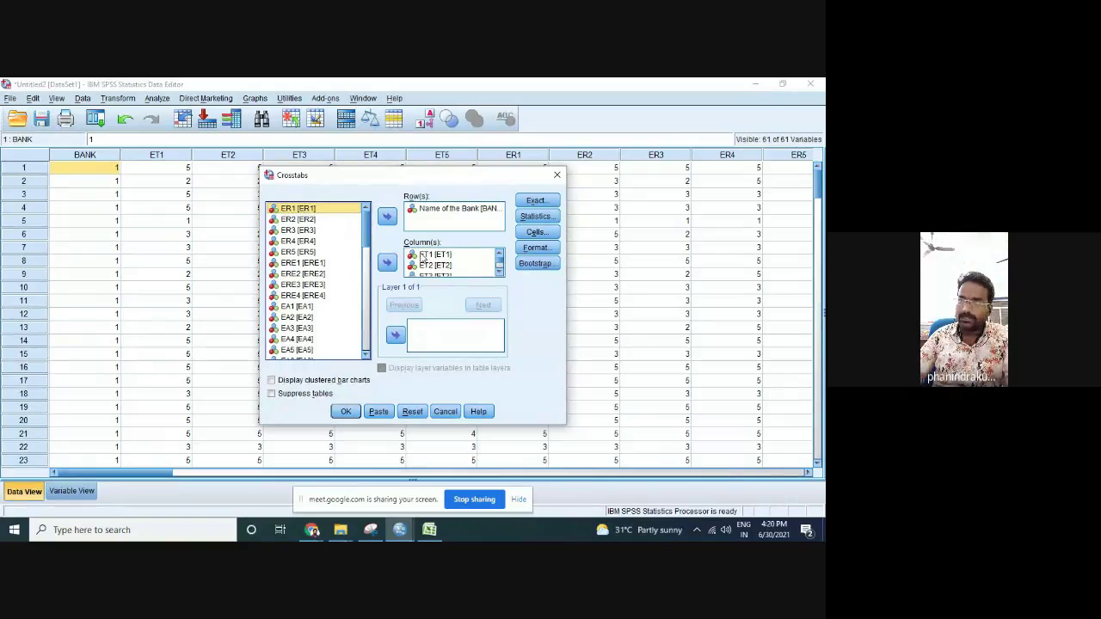
left_click(521, 220)
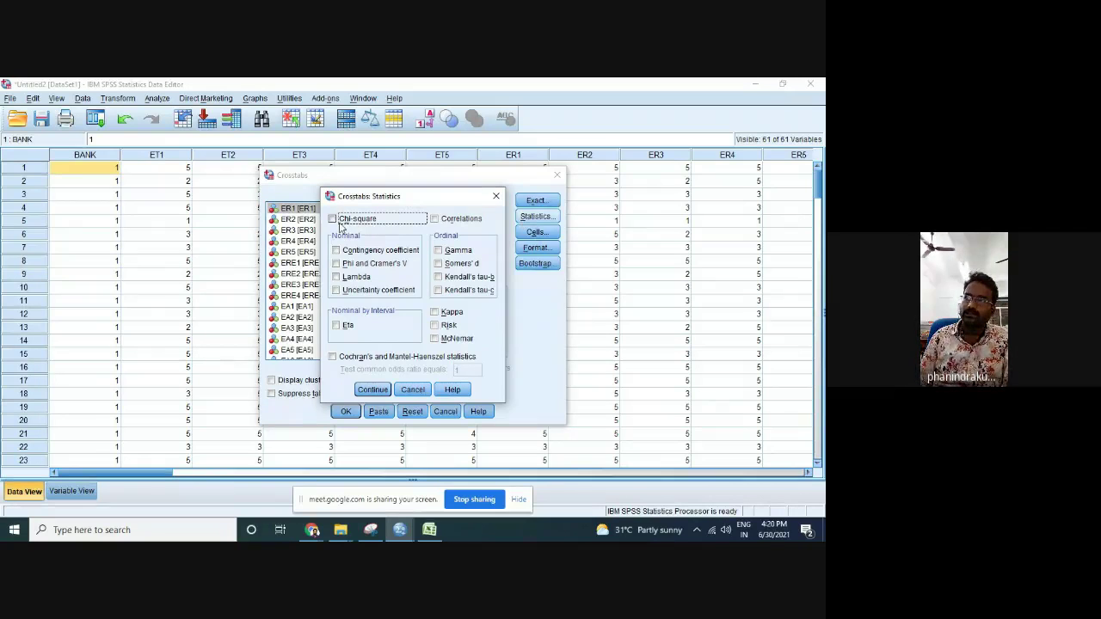
left_click(495, 196)
Clear ET1 to ET5 from the Crosstabs columns and add back only ET1 as the column variable
left_click(416, 256)
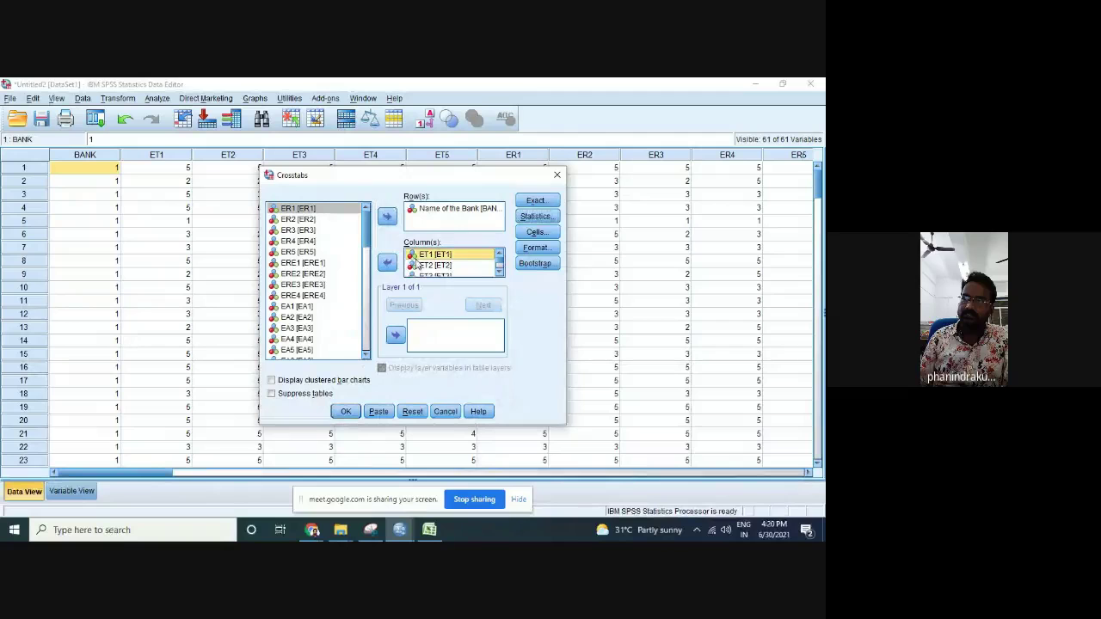
left_click_drag(415, 262, 415, 275)
left_click(387, 262)
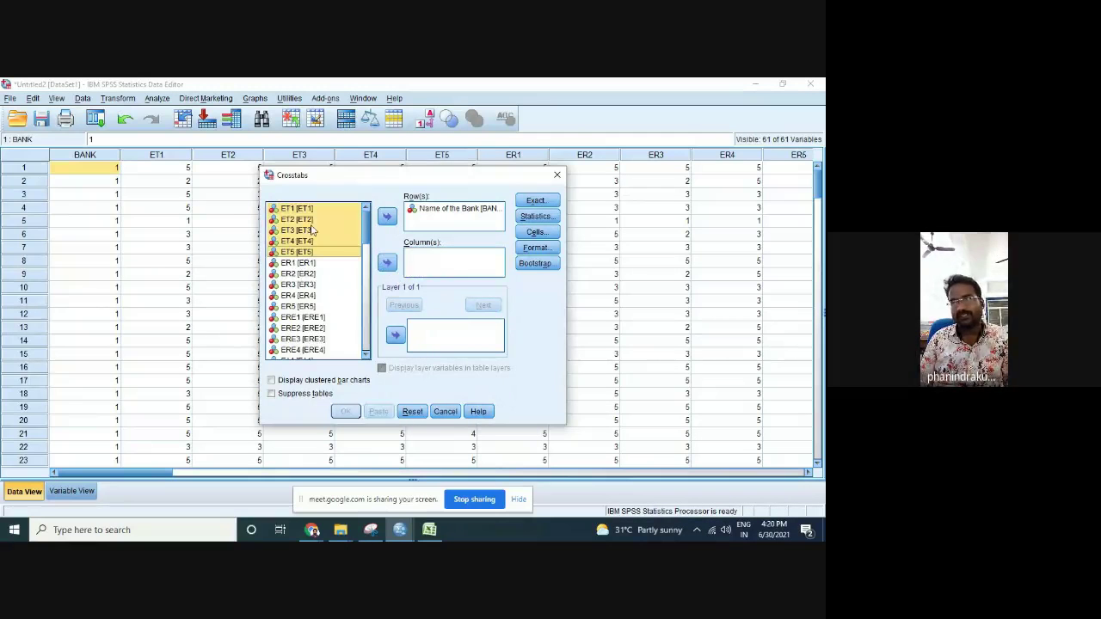
left_click(298, 210)
left_click(387, 262)
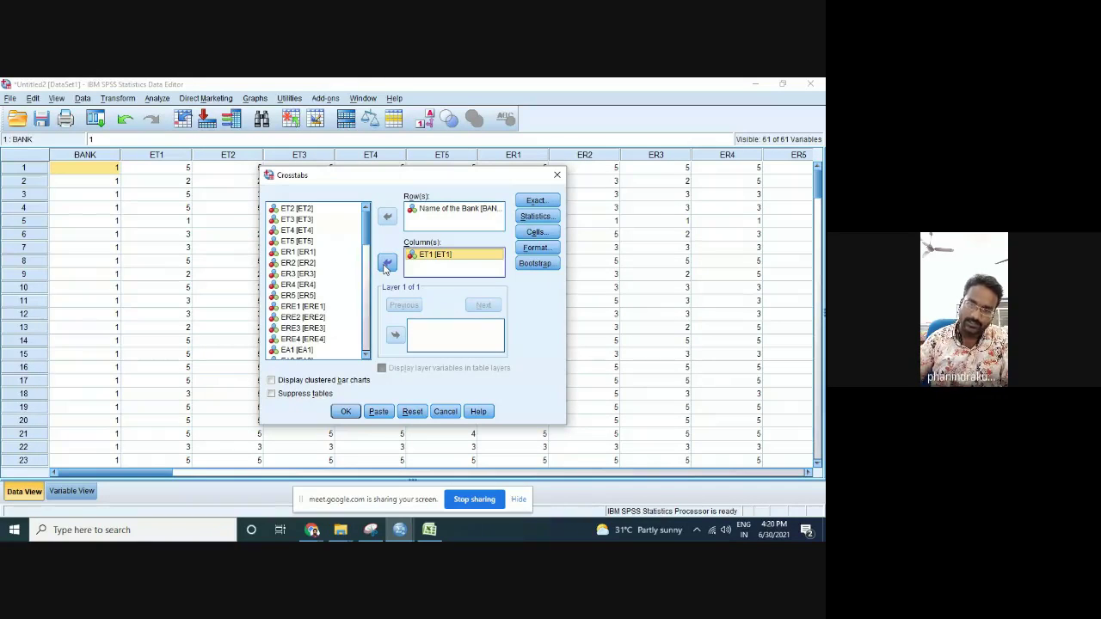
Enable the Chi-square statistic for the Name of the Bank by ET1 crosstab
left_click(536, 216)
left_click(347, 222)
left_click(372, 390)
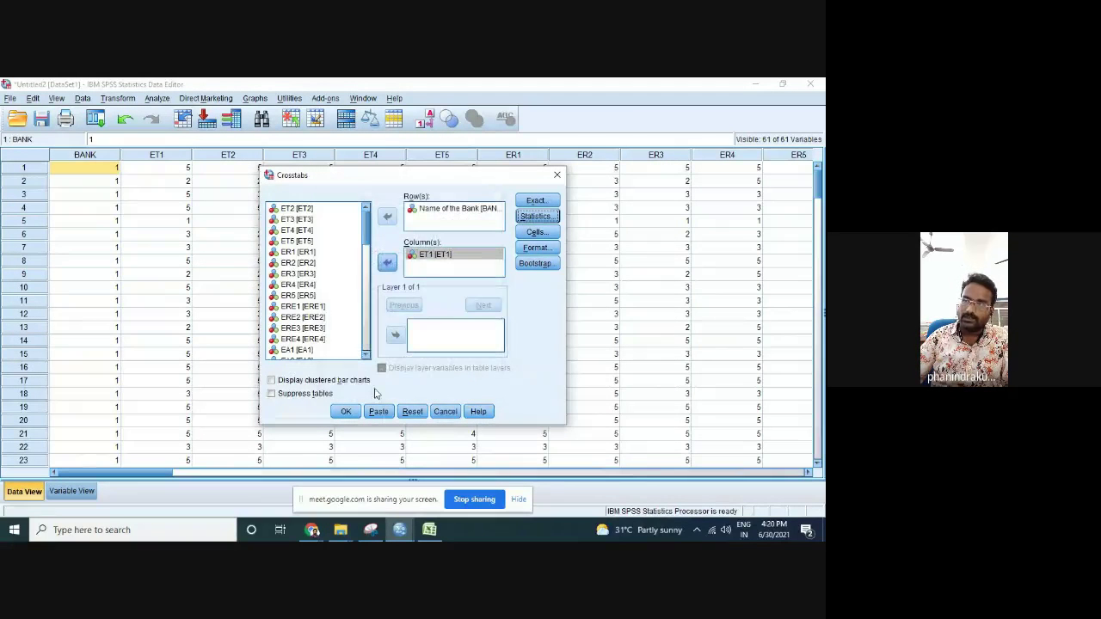
Look through the Crosstabs cell display options and recheck the Chi-square selection without changing either
left_click_drag(459, 179, 386, 175)
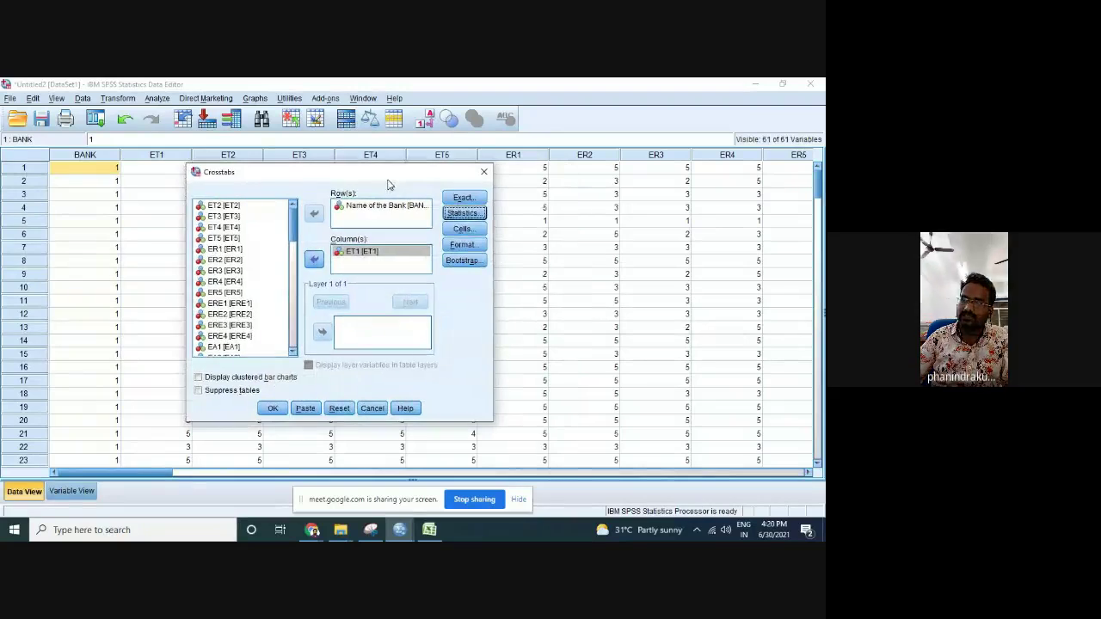
left_click(458, 230)
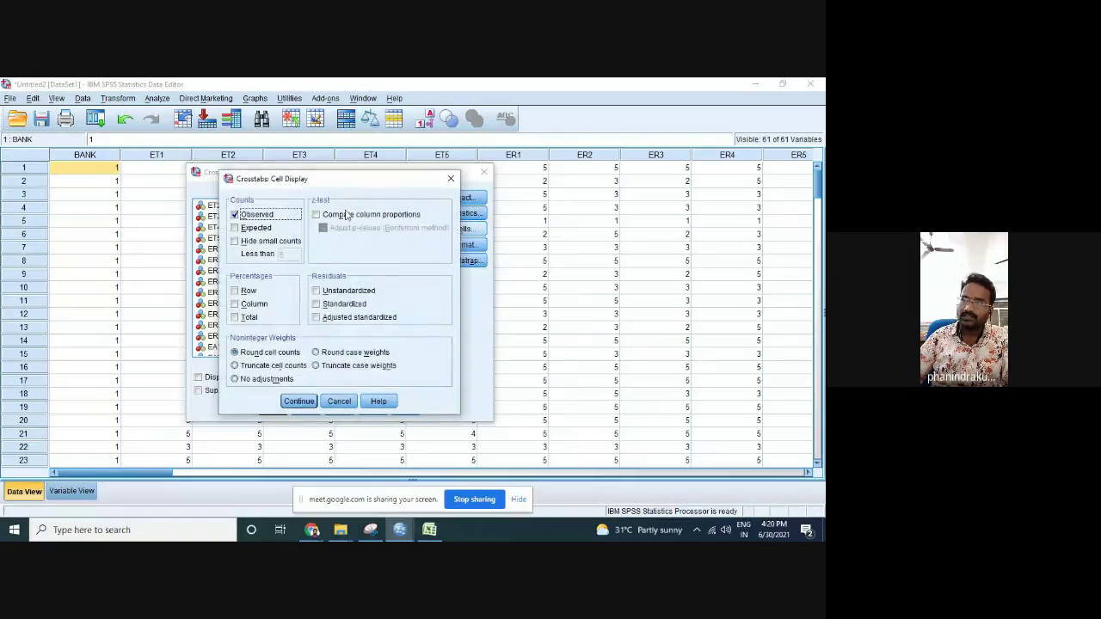
left_click_drag(341, 181, 620, 185)
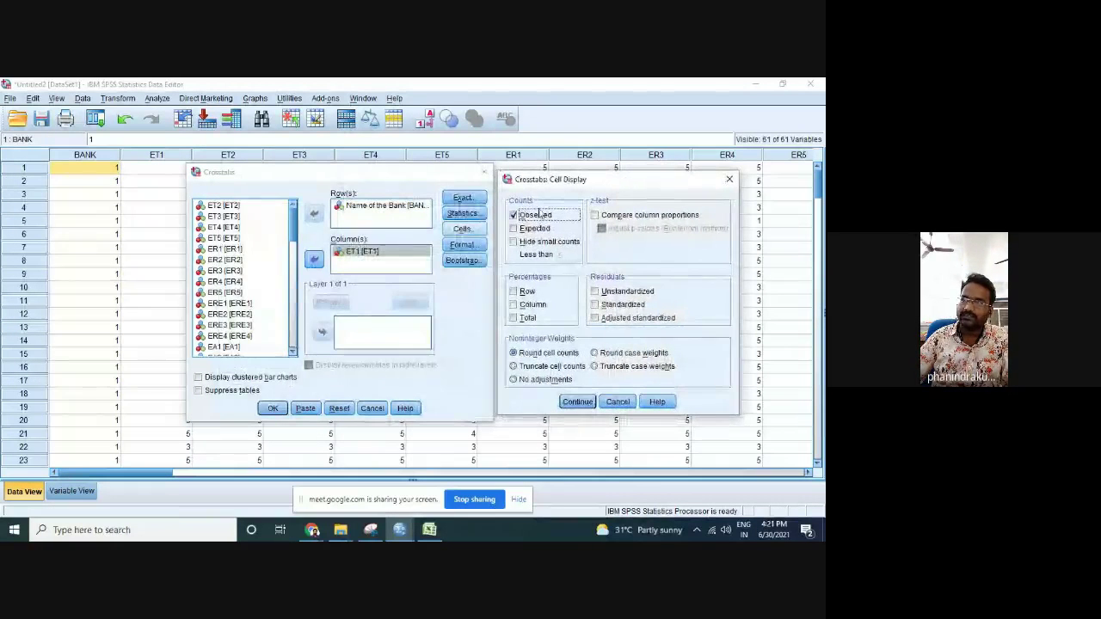
left_click(622, 401)
left_click(472, 217)
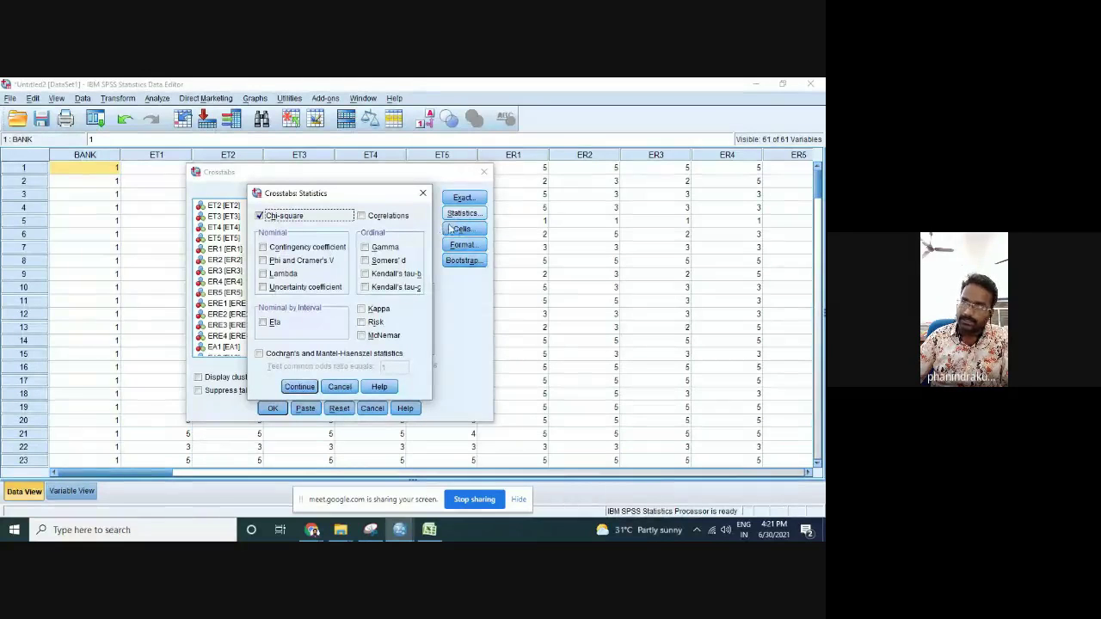
left_click(300, 387)
Include expected counts alongside observed counts and run the Name of the Bank by ET1 crosstab
left_click(462, 229)
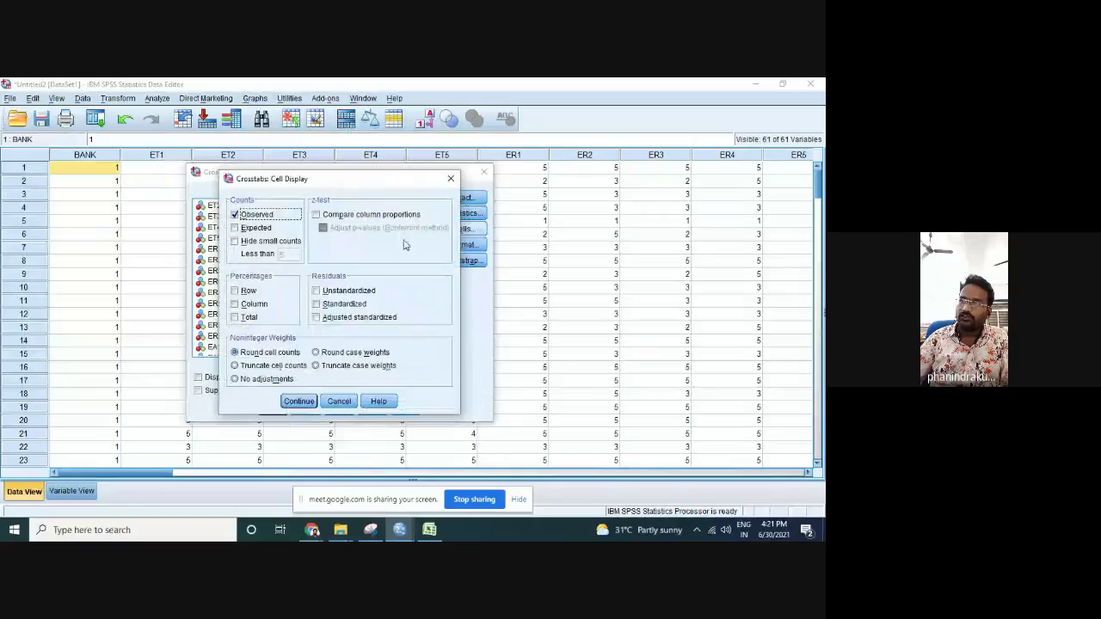
left_click_drag(340, 187, 617, 186)
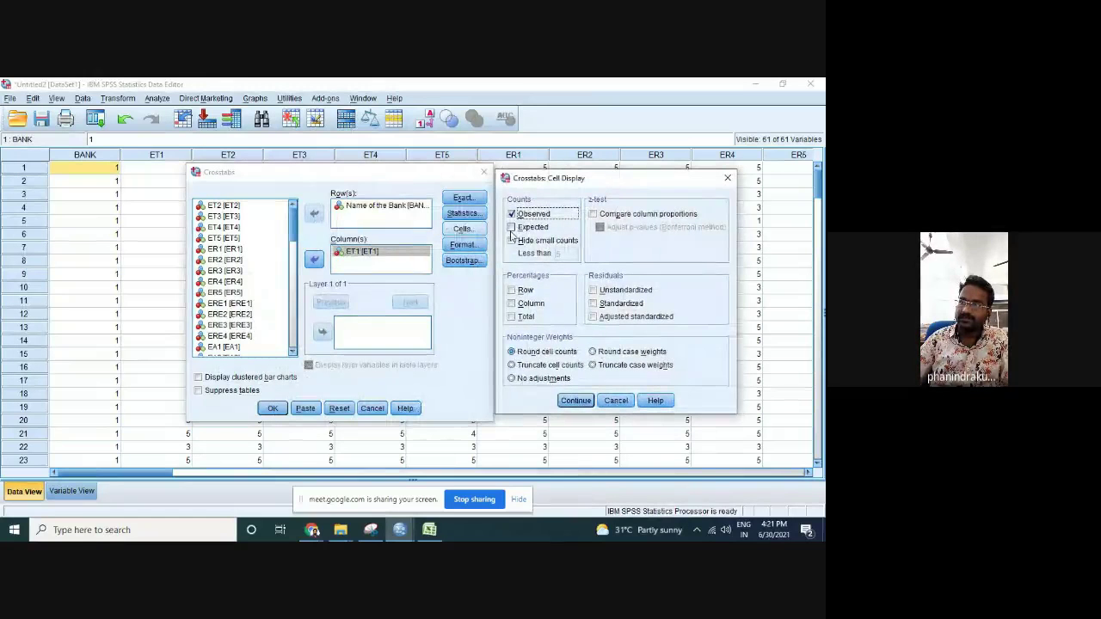
left_click(512, 227)
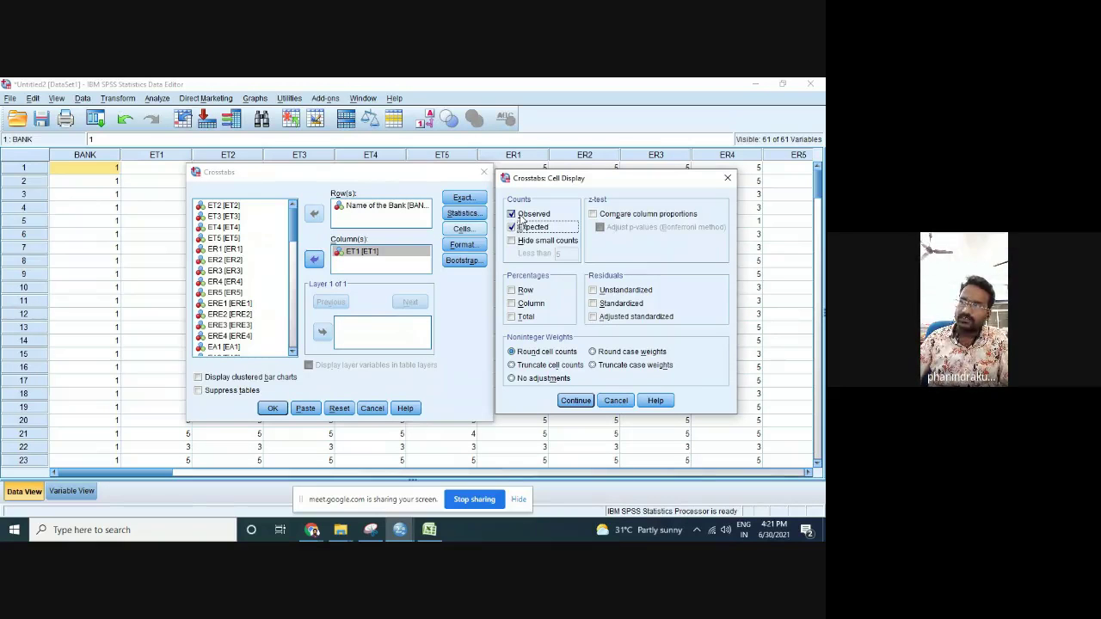
left_click(573, 401)
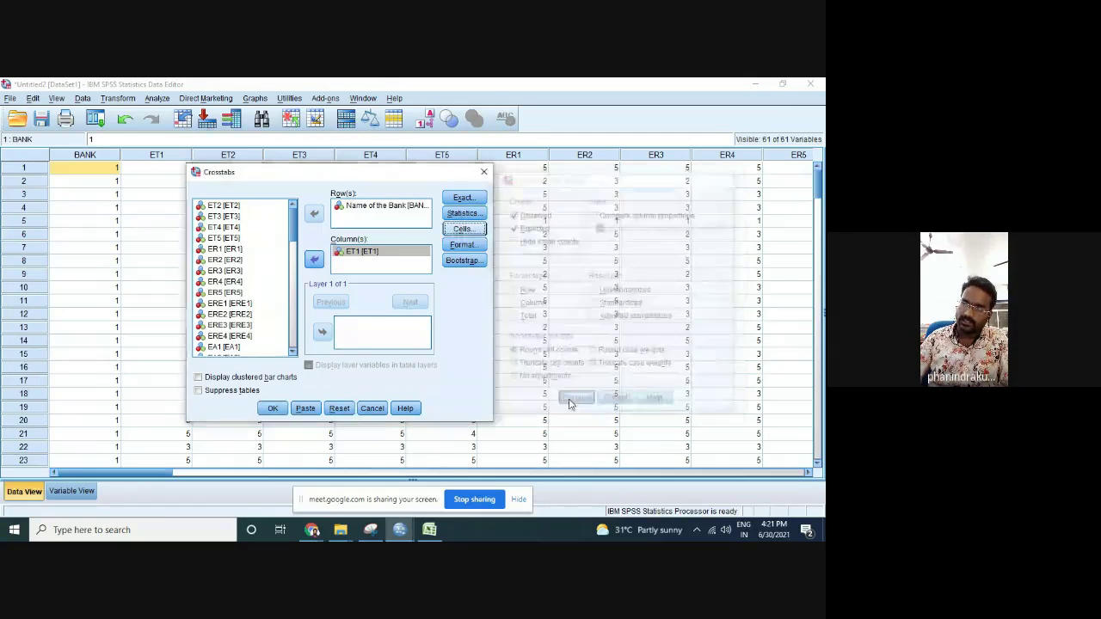
left_click(272, 409)
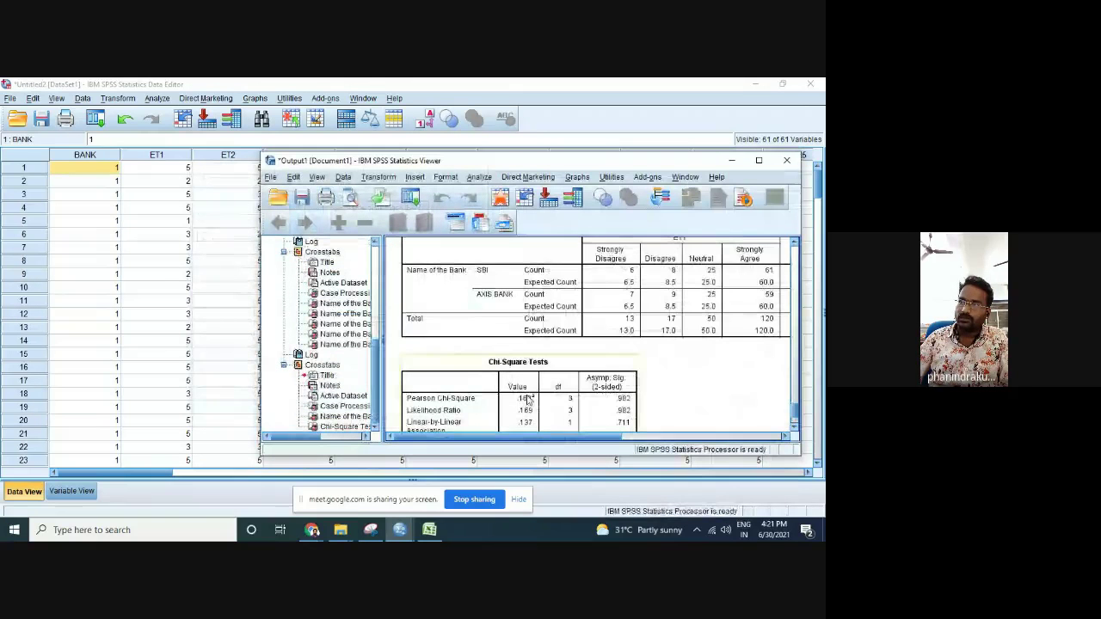
Maximize the output viewer and examine the ET1 crosstabulation with expected counts and its chi-square tests
scroll(543, 387, "up", 1)
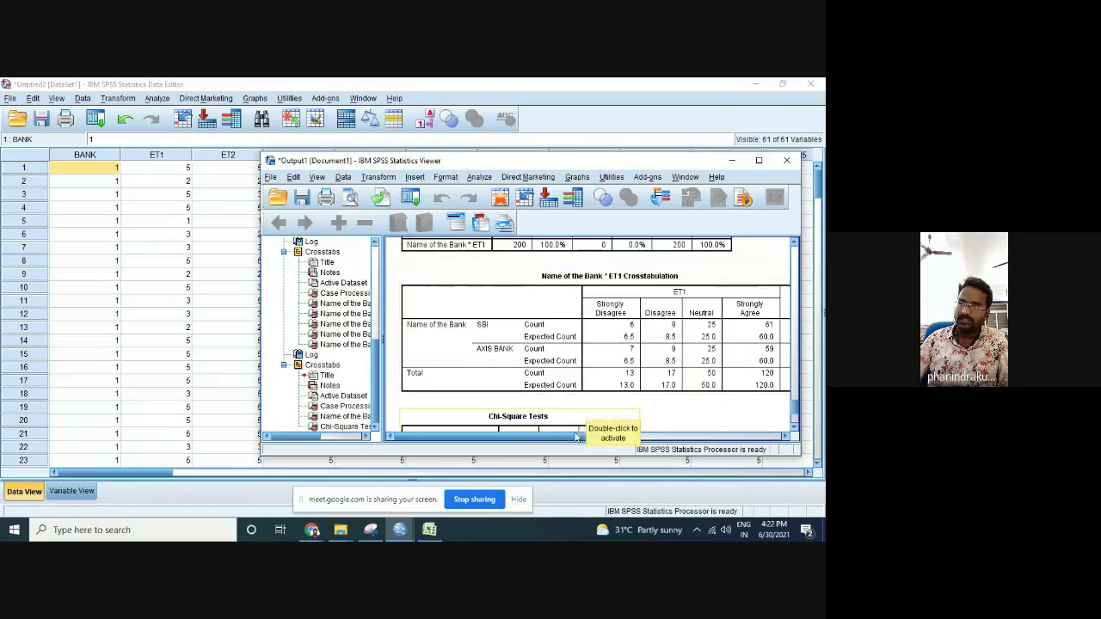
left_click(759, 160)
left_click(374, 280)
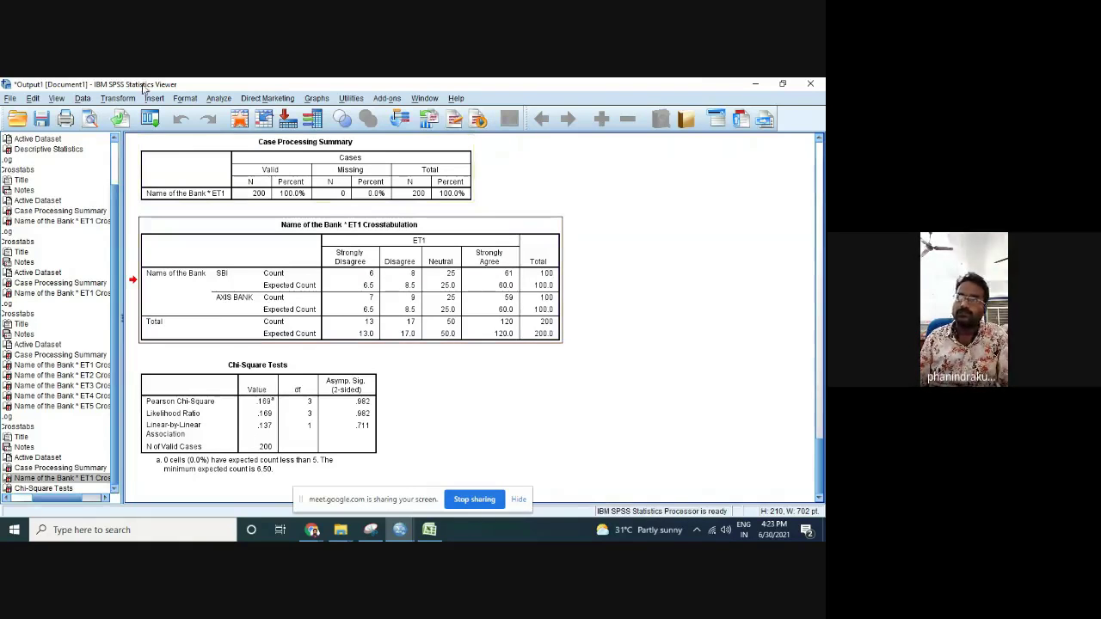
Return to the data editor, reopen the Crosstabs setup and add ET2 to ET5 as column variables beside ET1
key("alt+Tab")
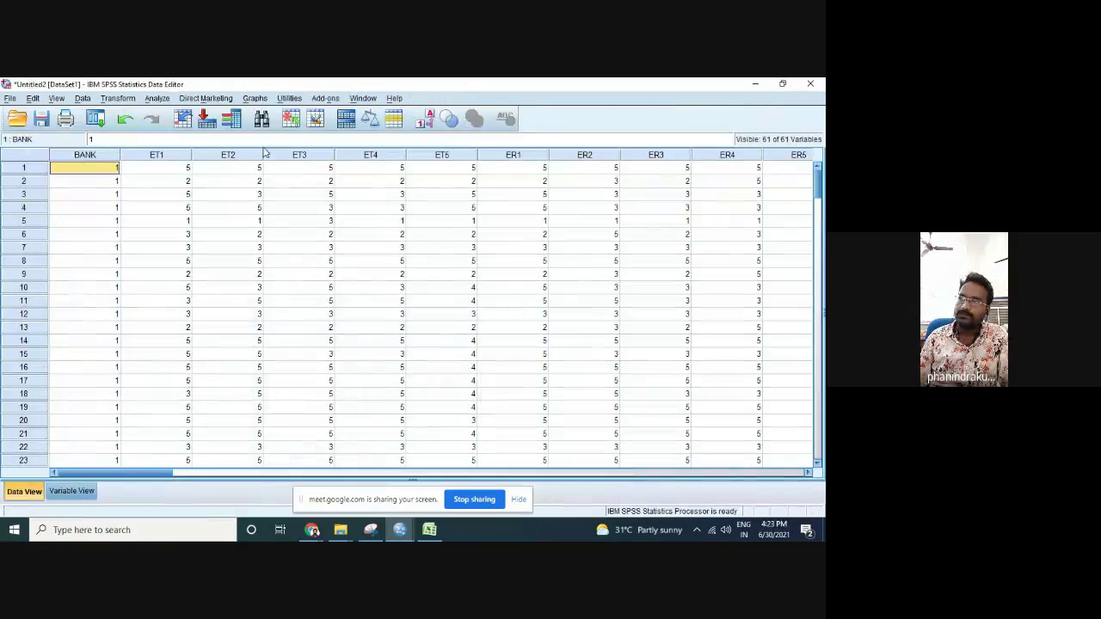
left_click(157, 98)
mouse_move(199, 158)
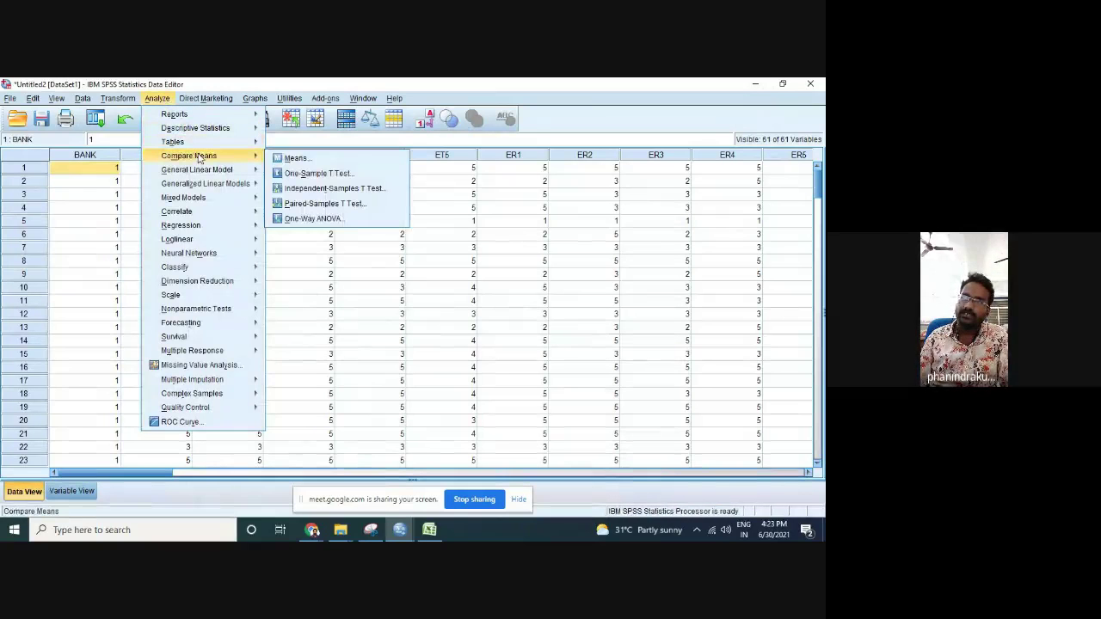
mouse_move(230, 130)
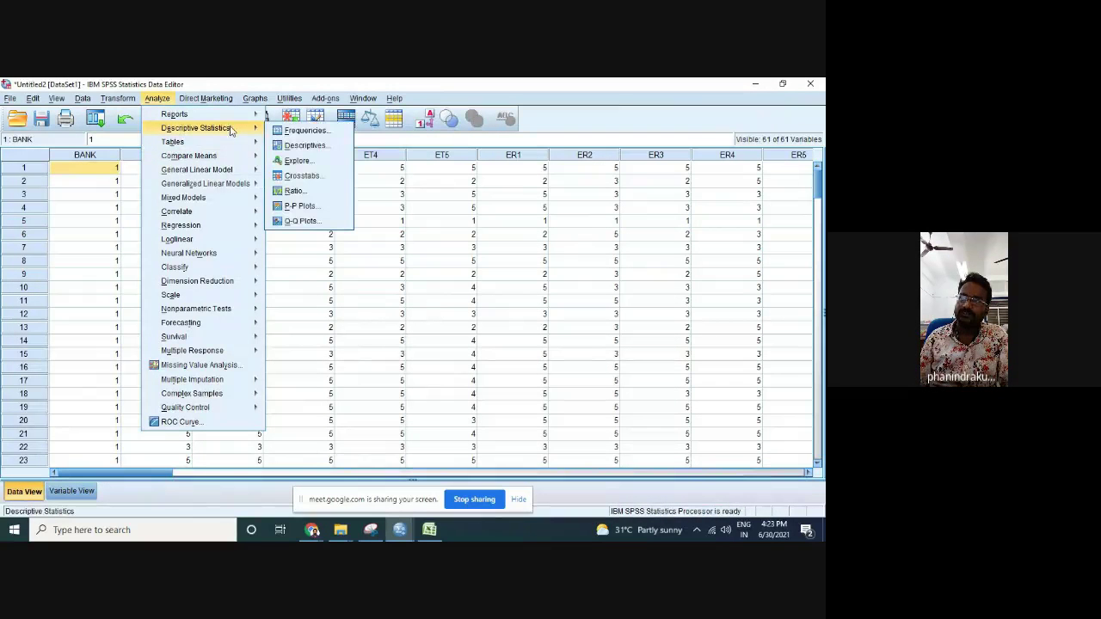
left_click(309, 177)
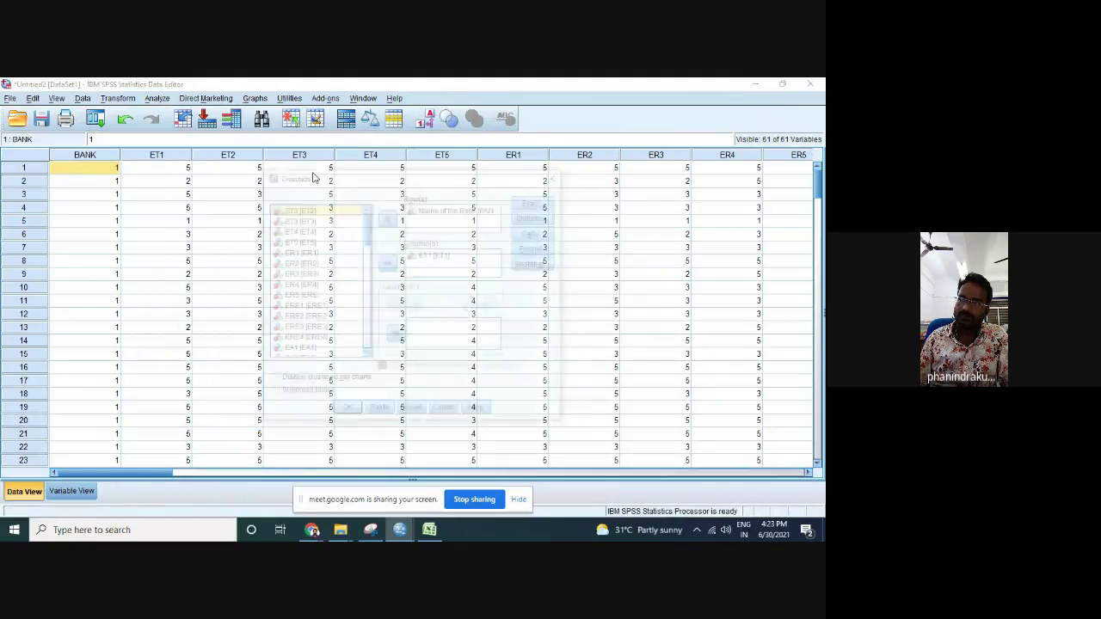
left_click_drag(307, 222, 323, 242)
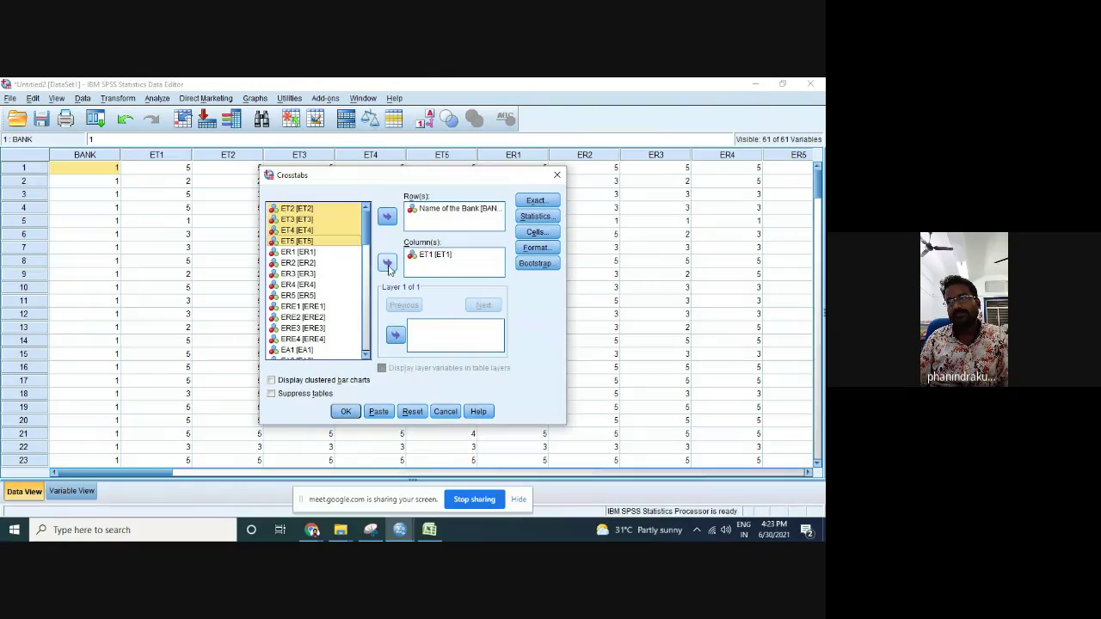
left_click(387, 263)
Check that Chi-square and the observed and expected counts are selected, and run the crosstabs for ET1 to ET5
left_click(537, 216)
left_click(372, 220)
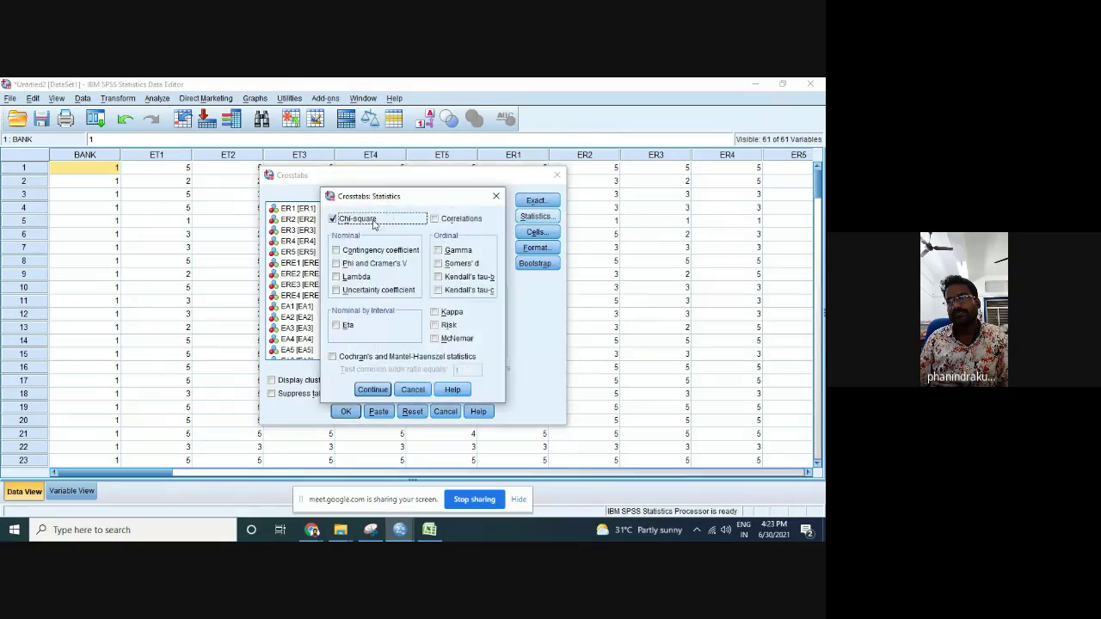
left_click(373, 390)
left_click(535, 232)
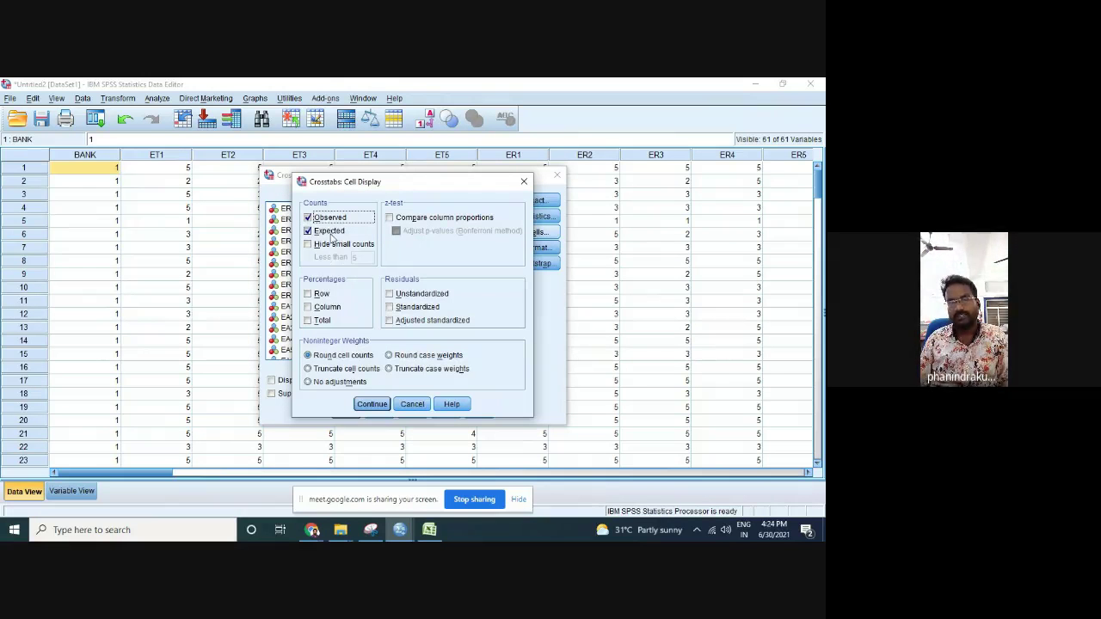
left_click(372, 404)
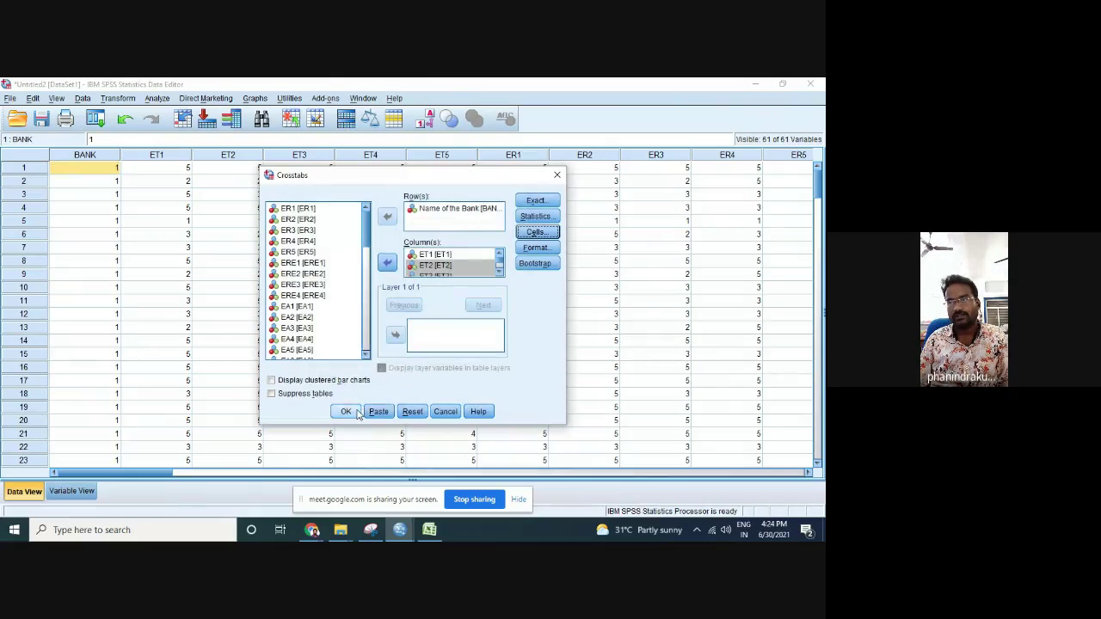
left_click(346, 411)
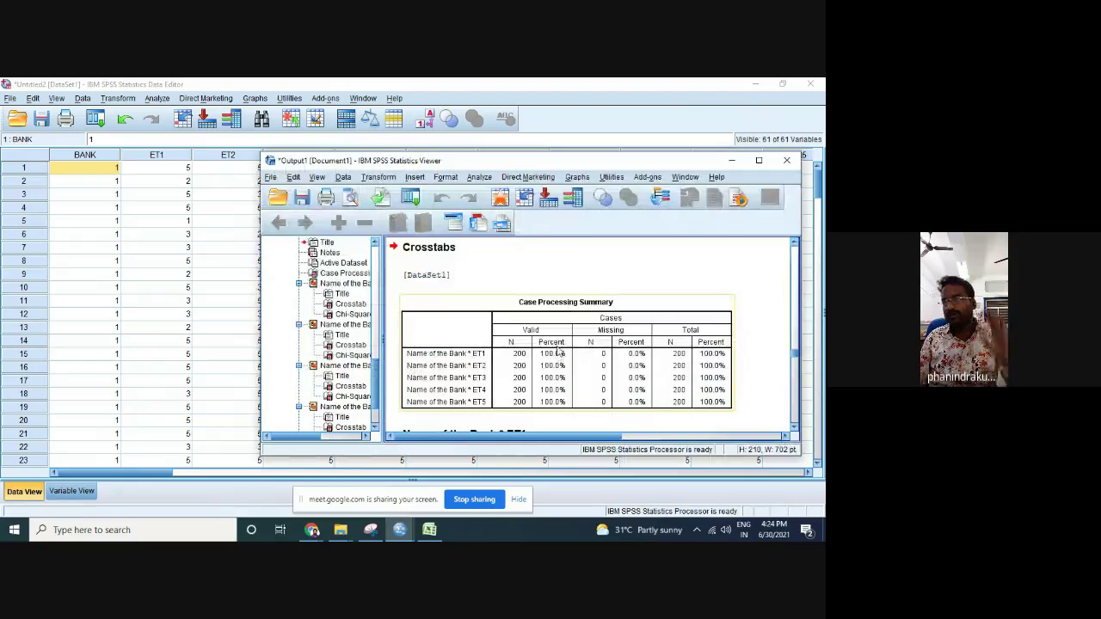
Examine the crosstabs with expected counts and the chi-square tests of Name of the Bank against ET1 through ET5
scroll(559, 351, "down", 1)
scroll(566, 343, "down", 2)
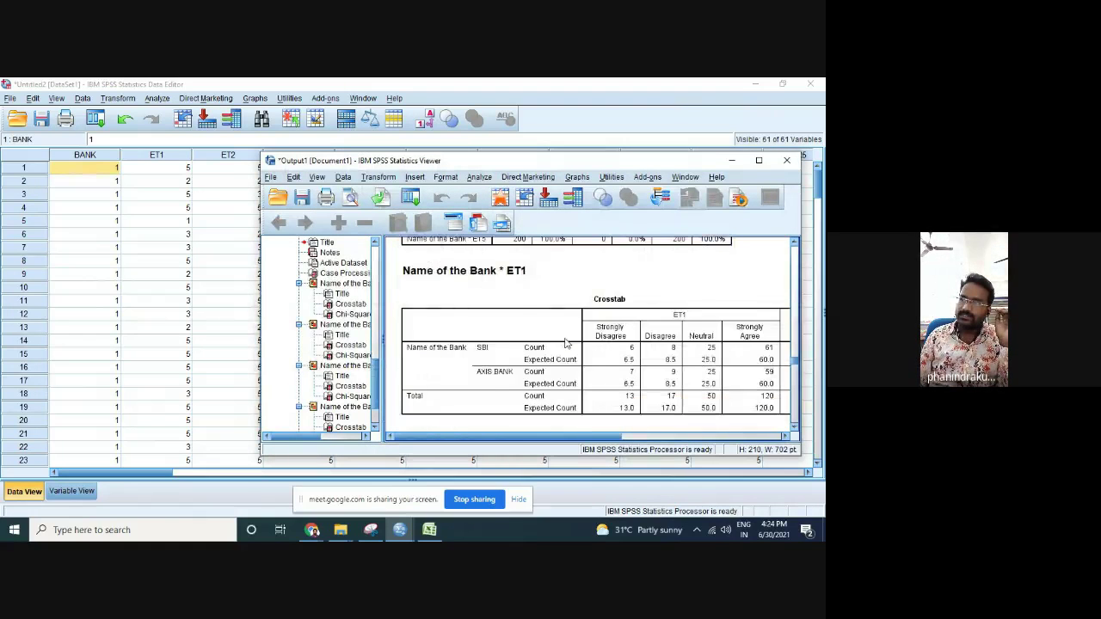
scroll(566, 343, "down", 1)
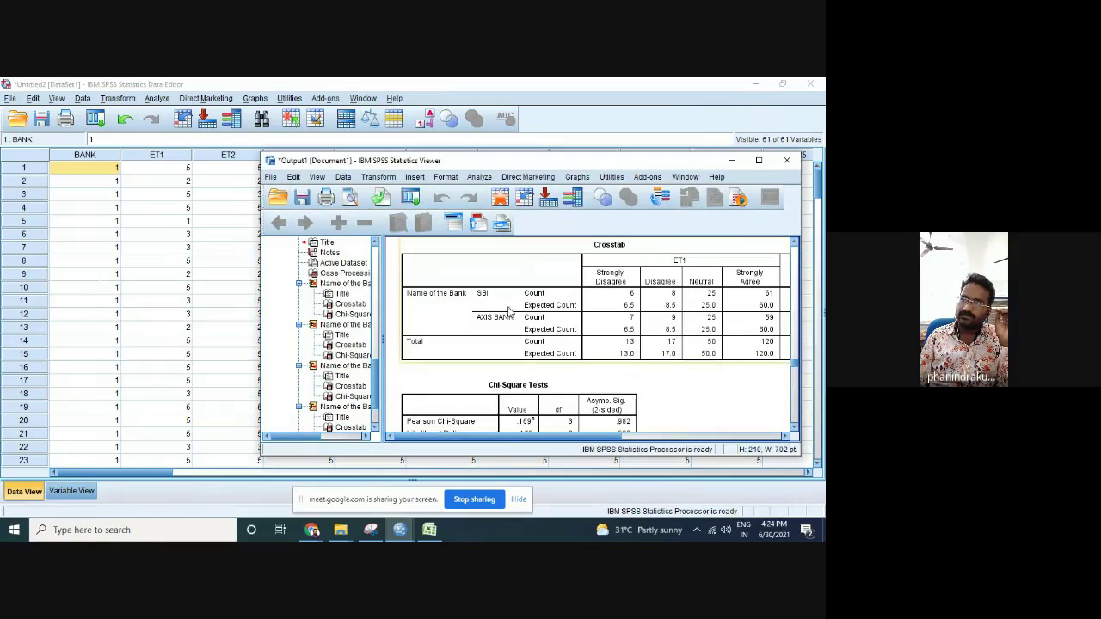
scroll(569, 308, "down", 1)
scroll(568, 320, "down", 2)
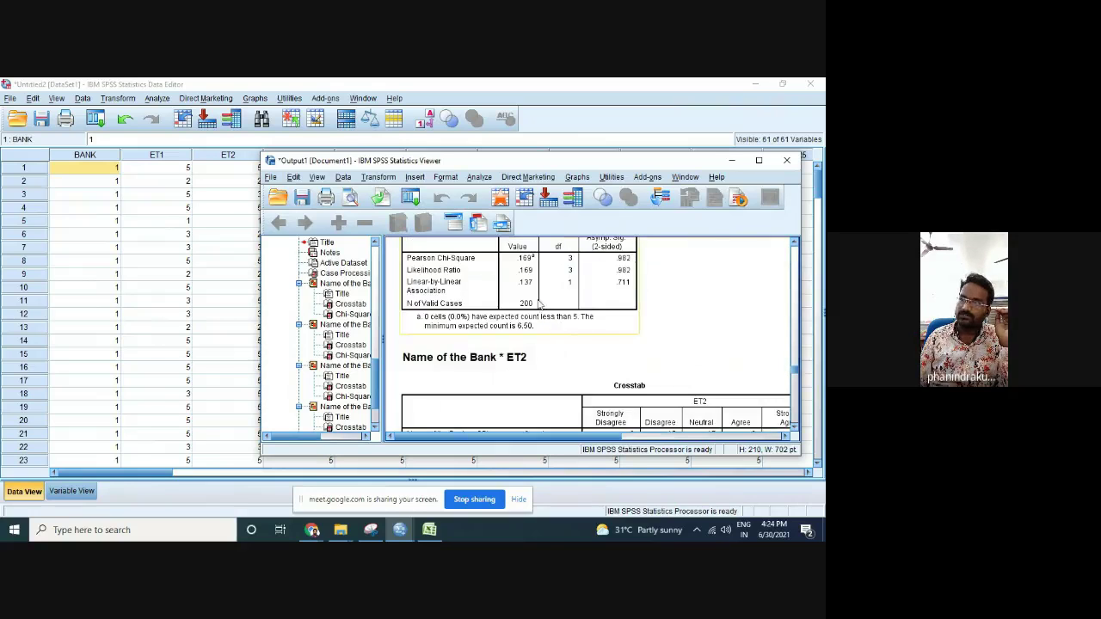
scroll(516, 369, "down", 1)
scroll(533, 357, "down", 5)
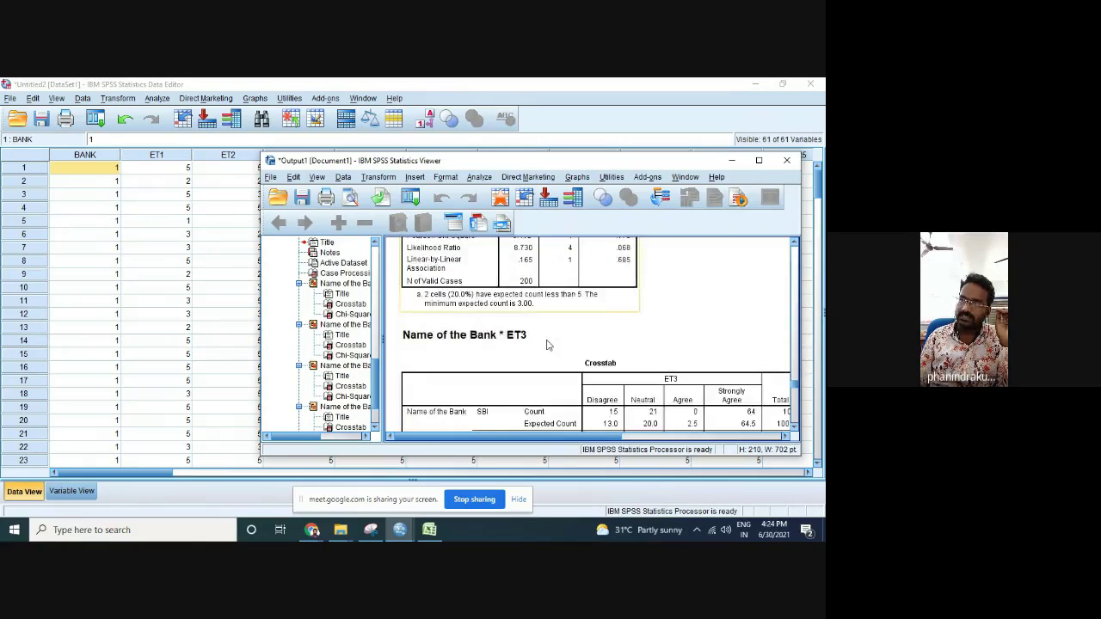
scroll(546, 343, "down", 8)
scroll(540, 337, "down", 3)
left_click(760, 161)
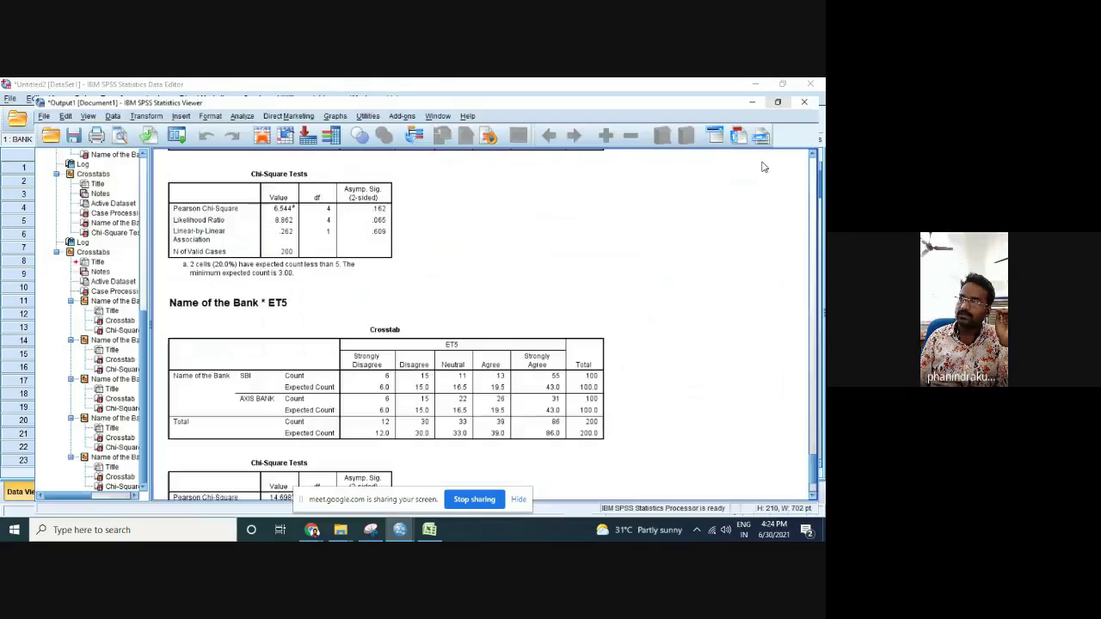
scroll(316, 404, "down", 2)
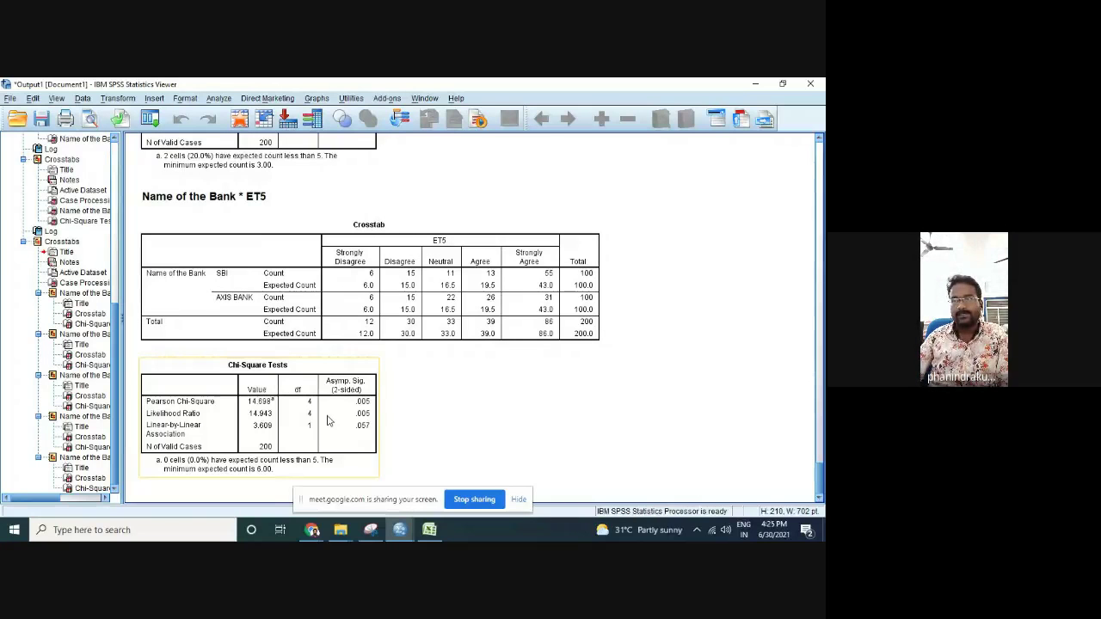
Reopen the Crosstabs setup, turn off expected counts and rerun the ET1 to ET5 analysis with Chi-square kept
left_click(752, 86)
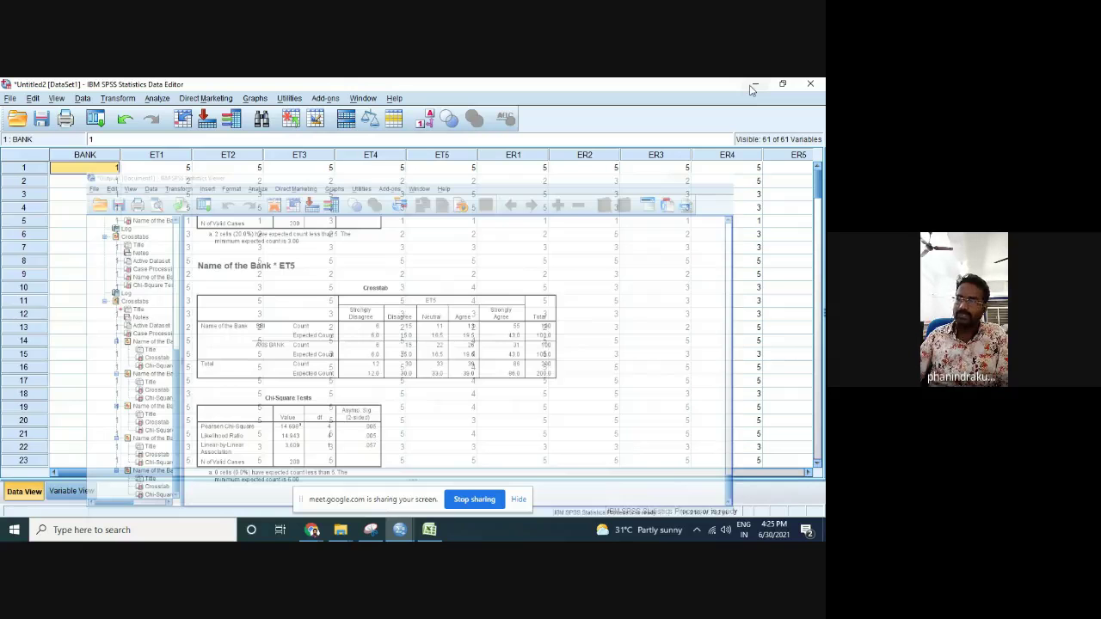
left_click(156, 100)
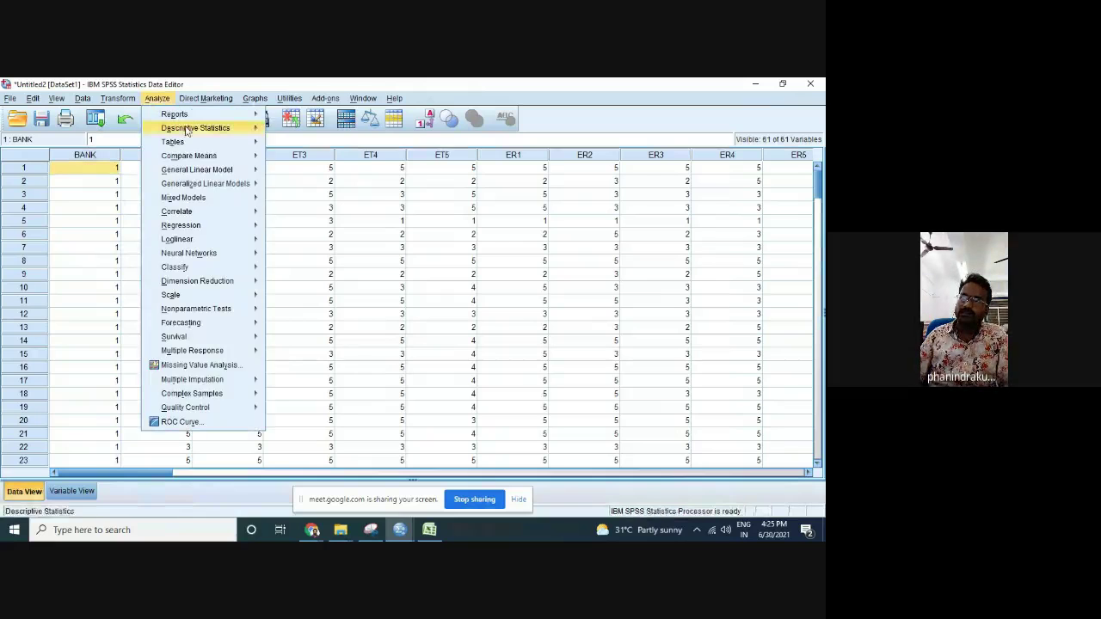
mouse_move(189, 127)
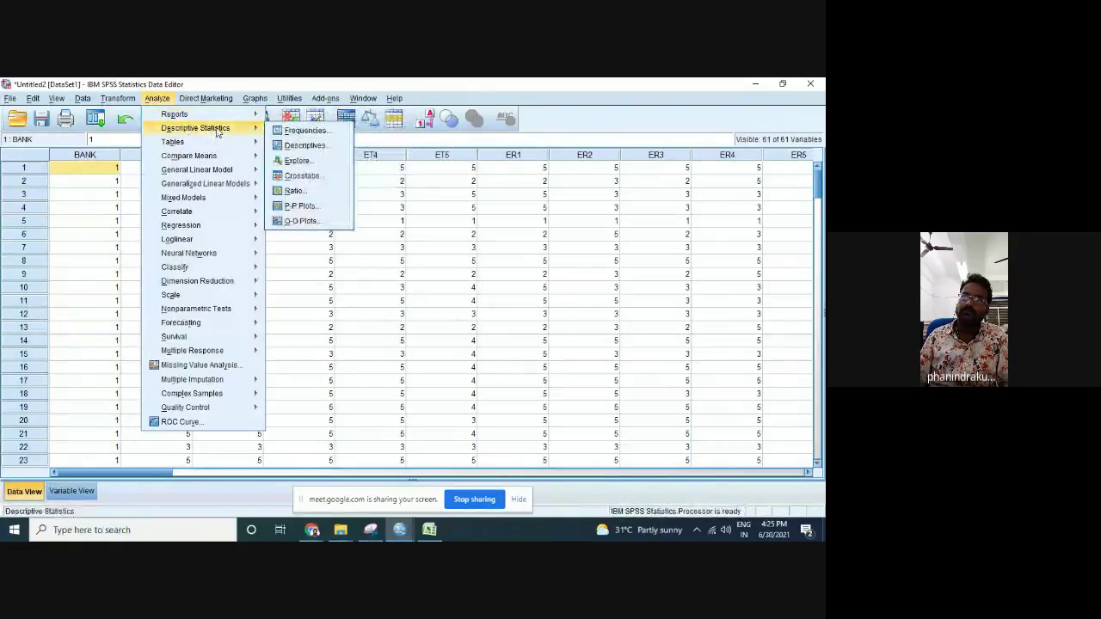
left_click(301, 177)
left_click(537, 216)
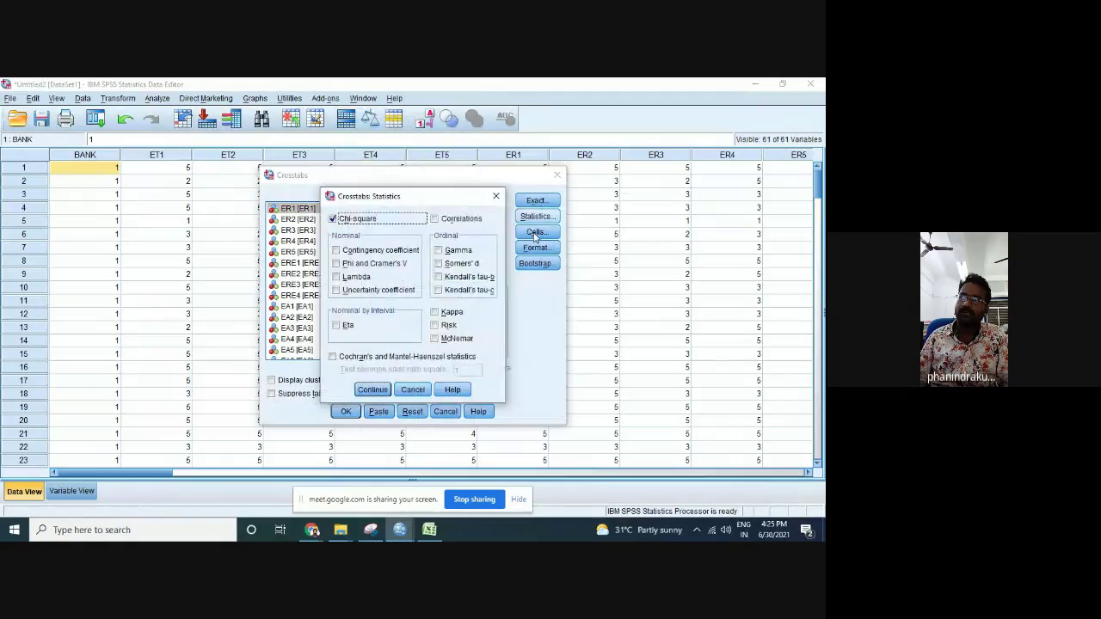
left_click(495, 196)
left_click(537, 232)
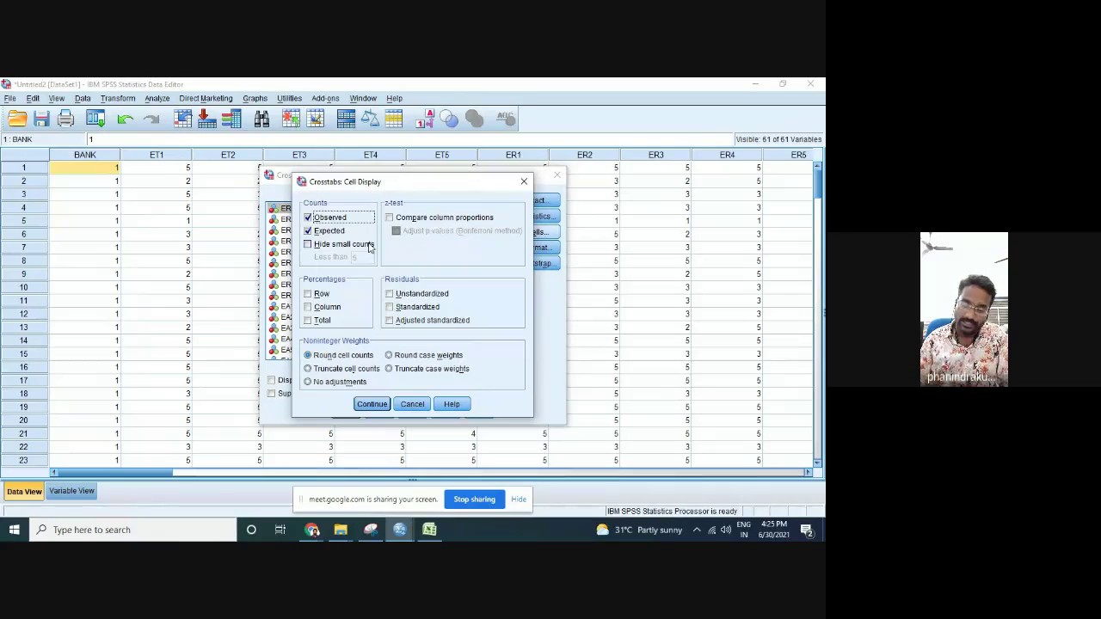
left_click(332, 232)
left_click(372, 404)
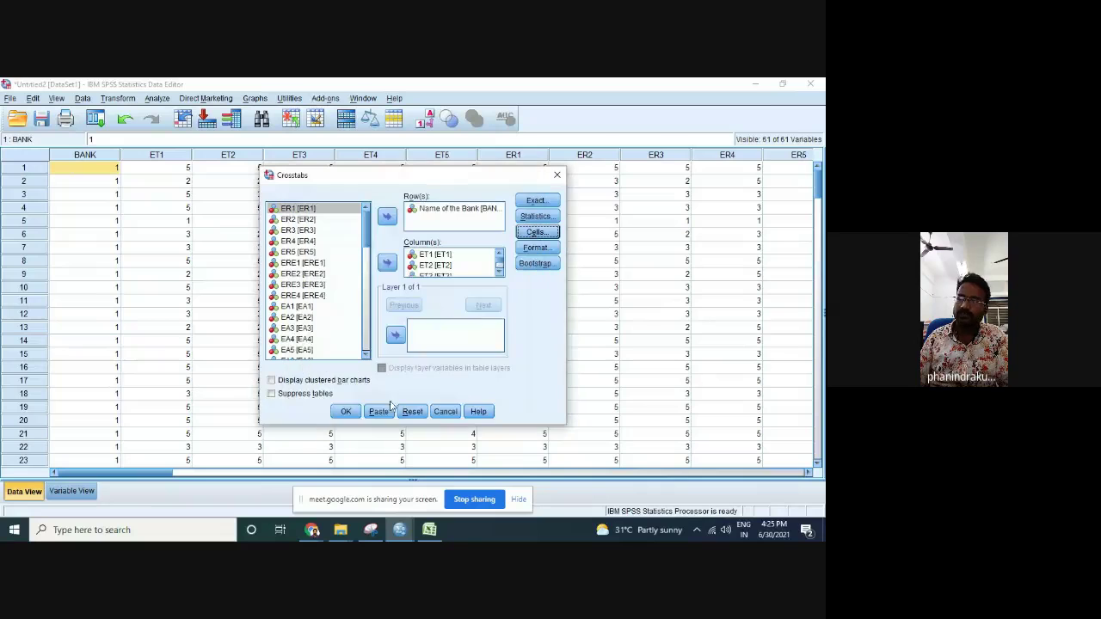
left_click(344, 411)
Examine the rerun output's observed-count crosstabs and chi-square tests down to ET5
scroll(596, 359, "down", 5)
scroll(600, 361, "down", 3)
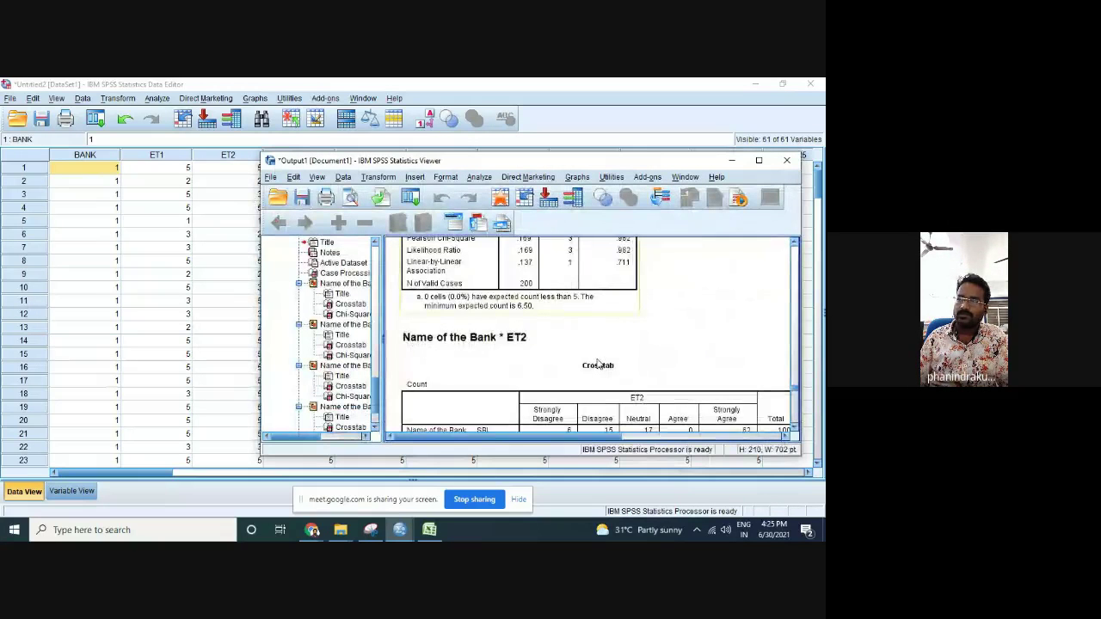
scroll(598, 363, "down", 15)
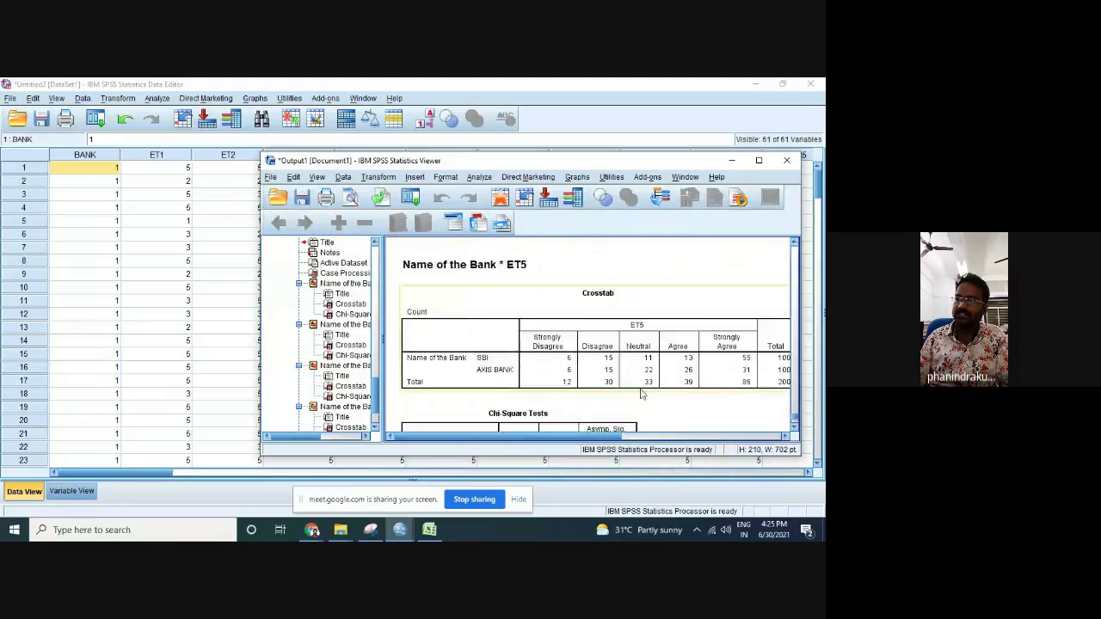
Review the Name of the Bank * ET5 crosstabs with and without expected counts, along with the Chi-Square Tests table
scroll(659, 393, "down", 3)
scroll(516, 374, "up", 3)
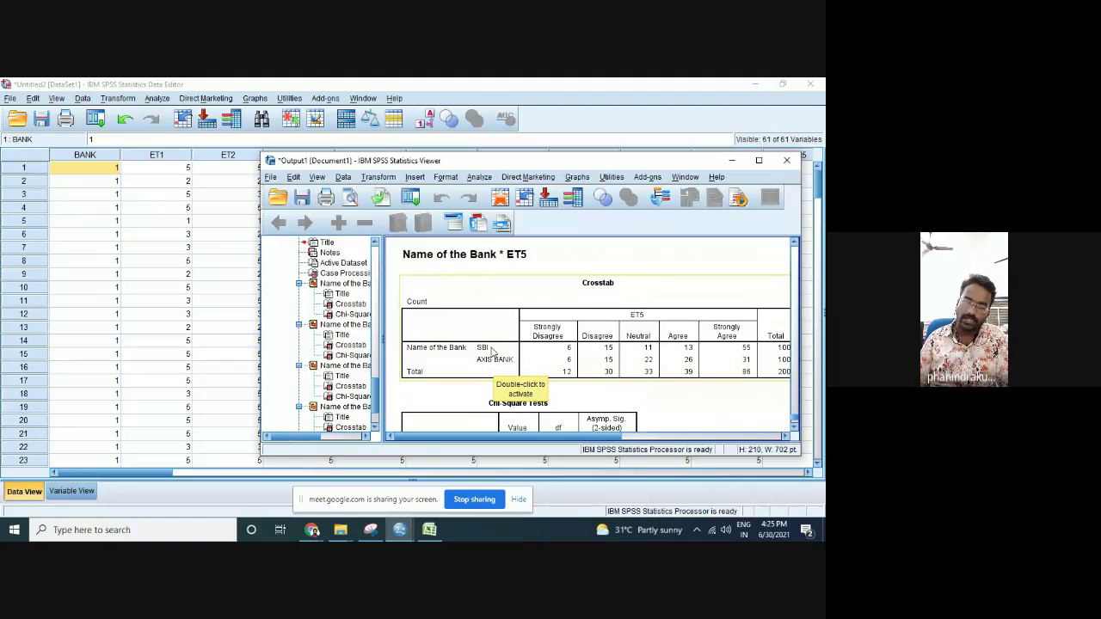
scroll(492, 348, "up", 15)
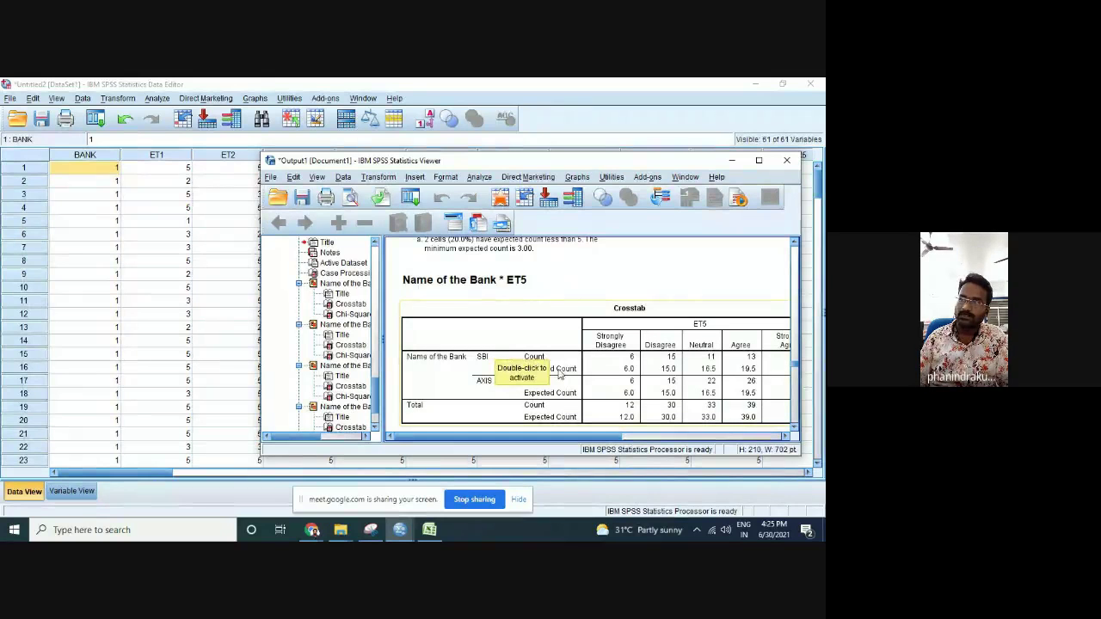
scroll(555, 370, "down", 10)
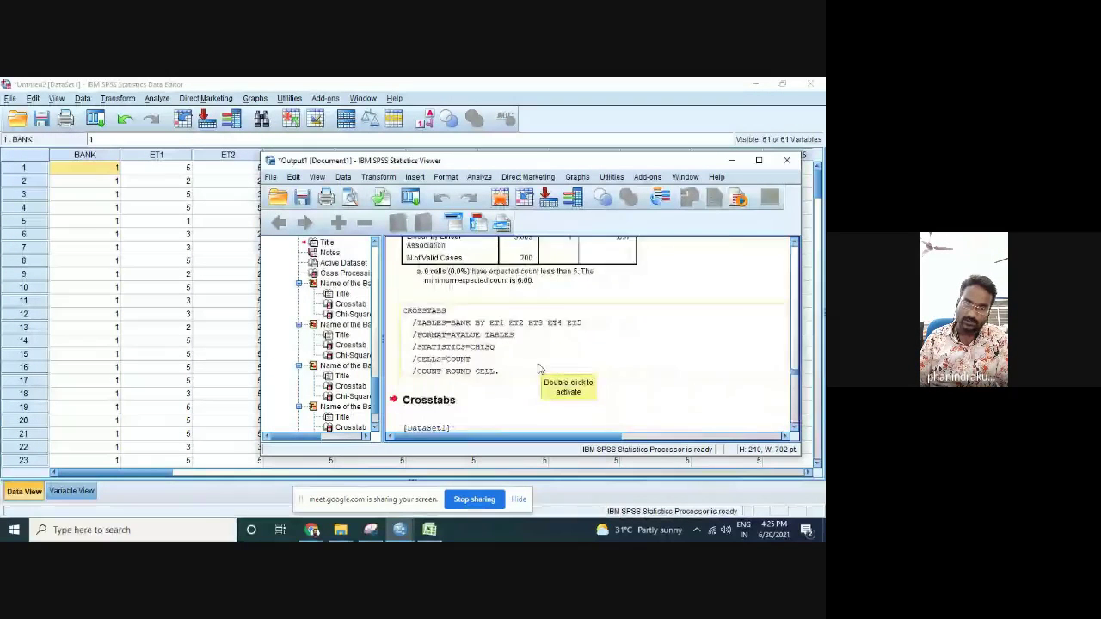
scroll(539, 368, "down", 5)
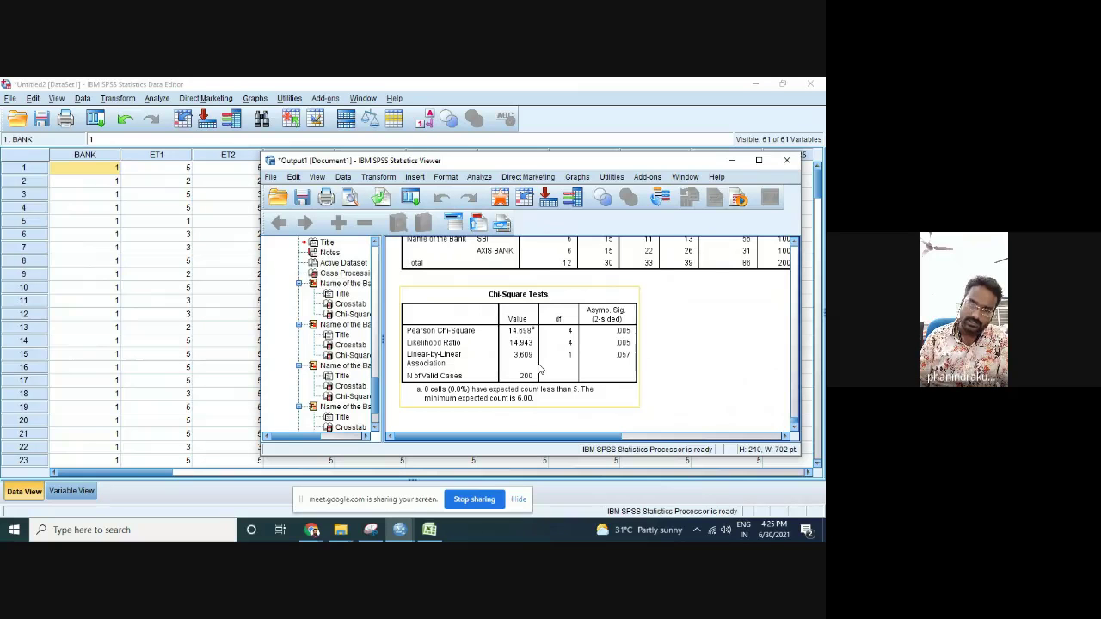
Return to the dataset and set up an Independent-Samples T Test with ET1 as the test variable
left_click(759, 161)
left_click(755, 83)
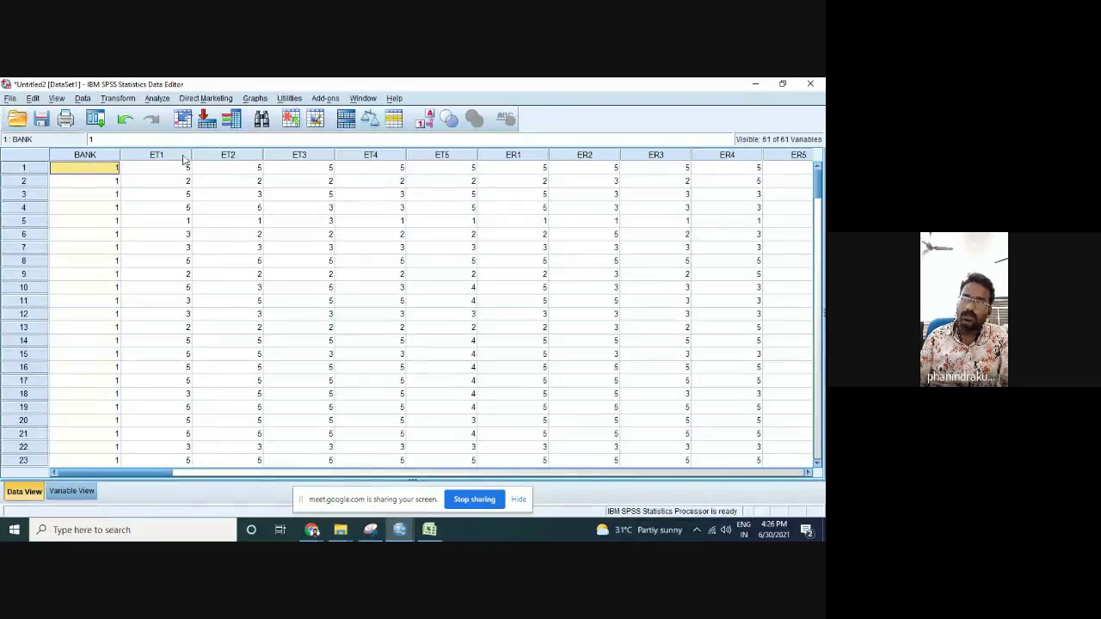
left_click(155, 98)
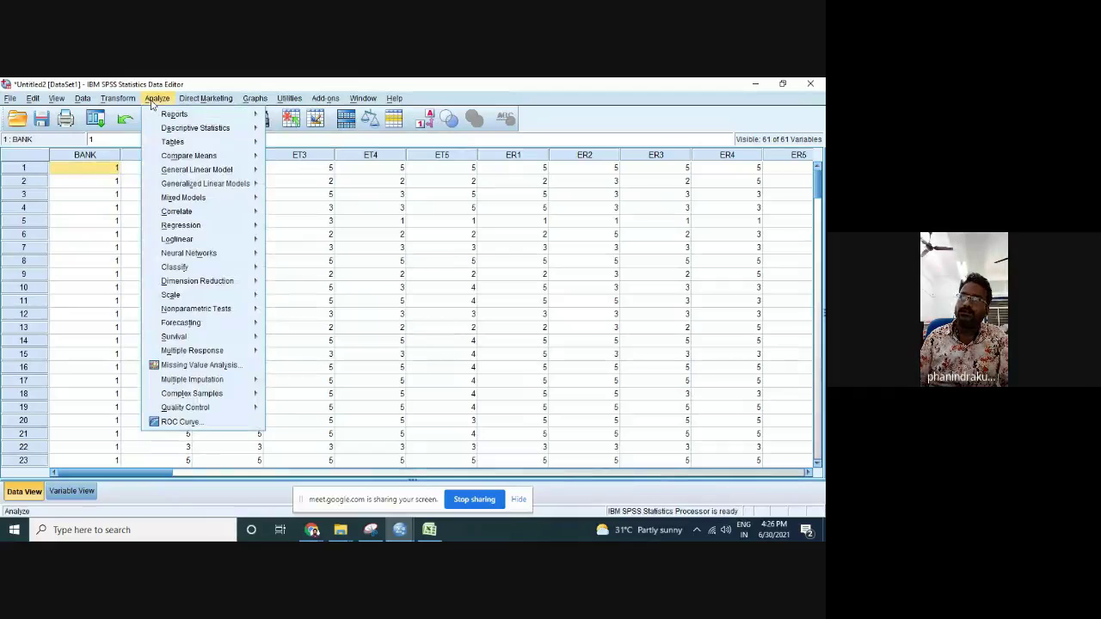
mouse_move(215, 157)
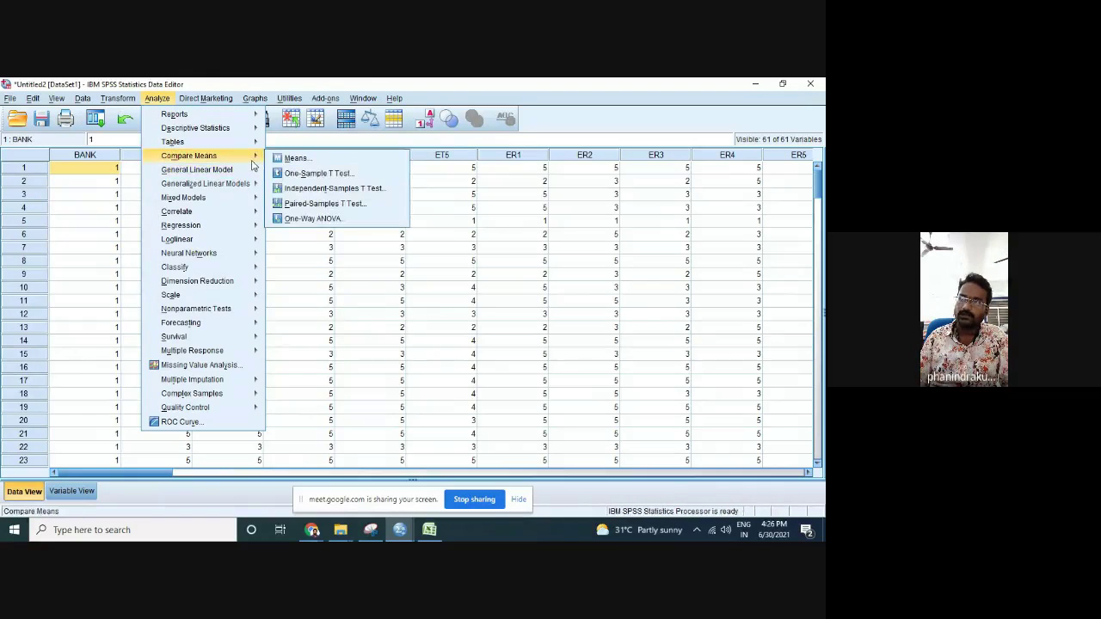
left_click(317, 190)
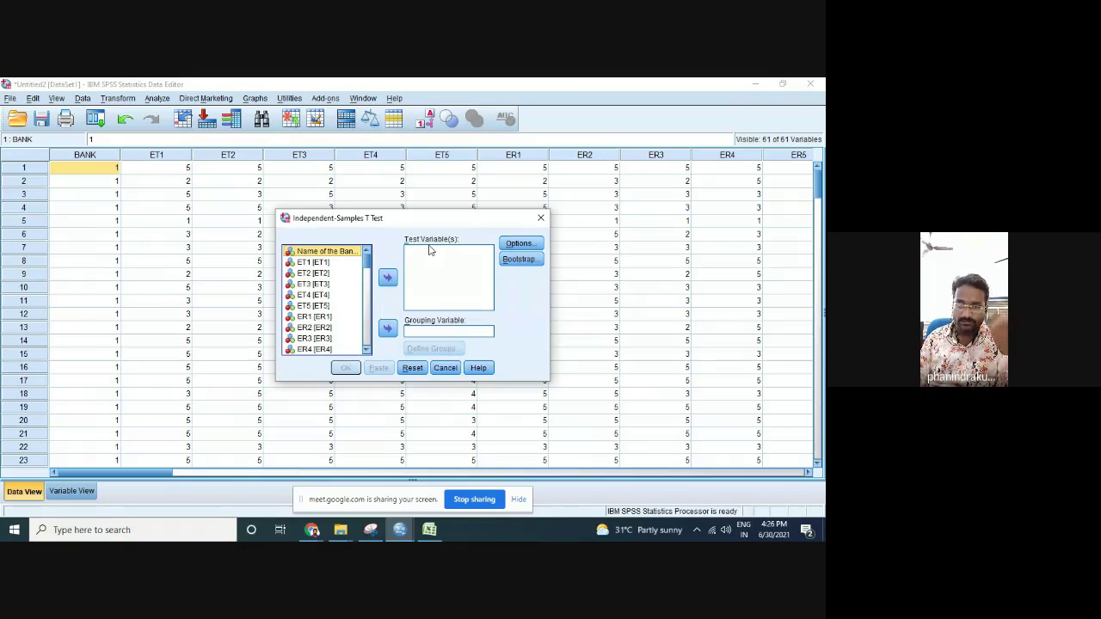
left_click(323, 262)
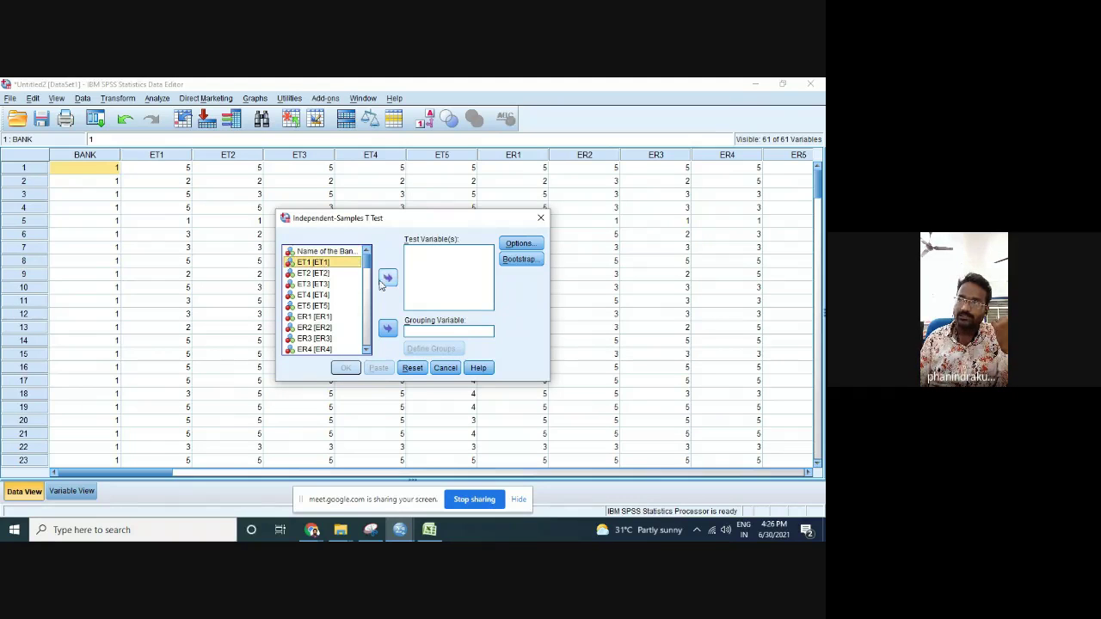
left_click(387, 277)
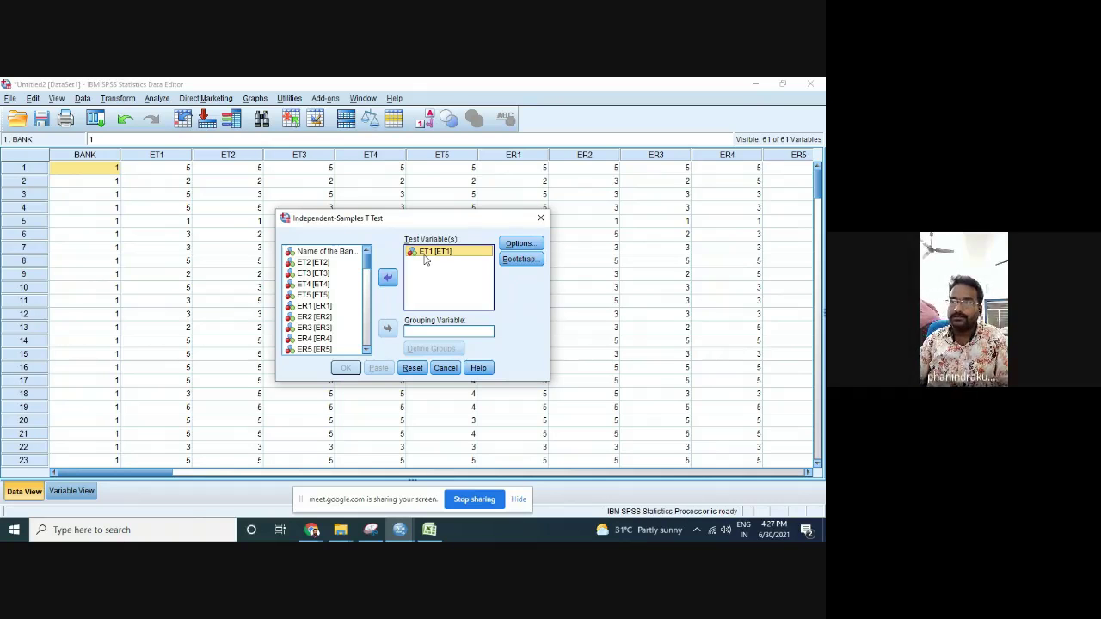
Assign Name of the Bank as the grouping variable with groups 1 and 2, and run the t-test
left_click(344, 251)
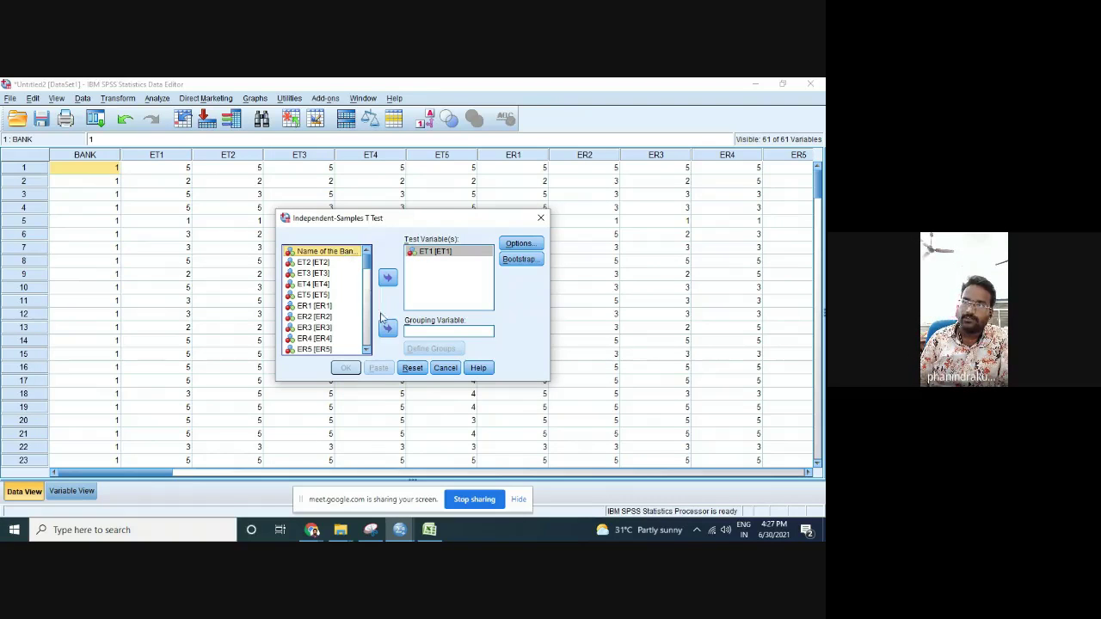
left_click(386, 330)
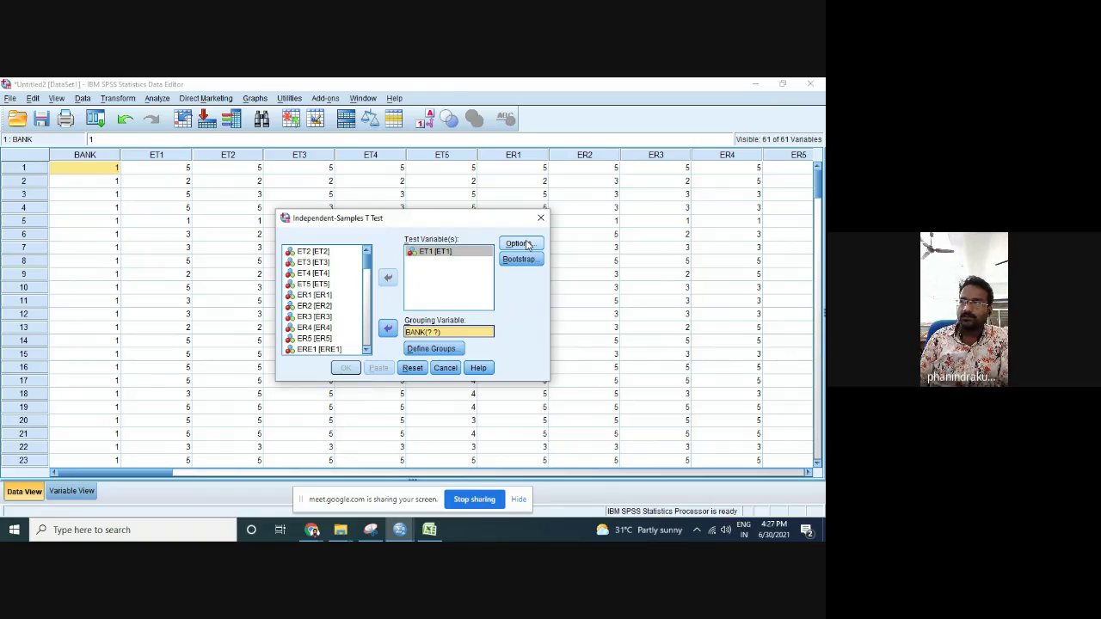
left_click(443, 348)
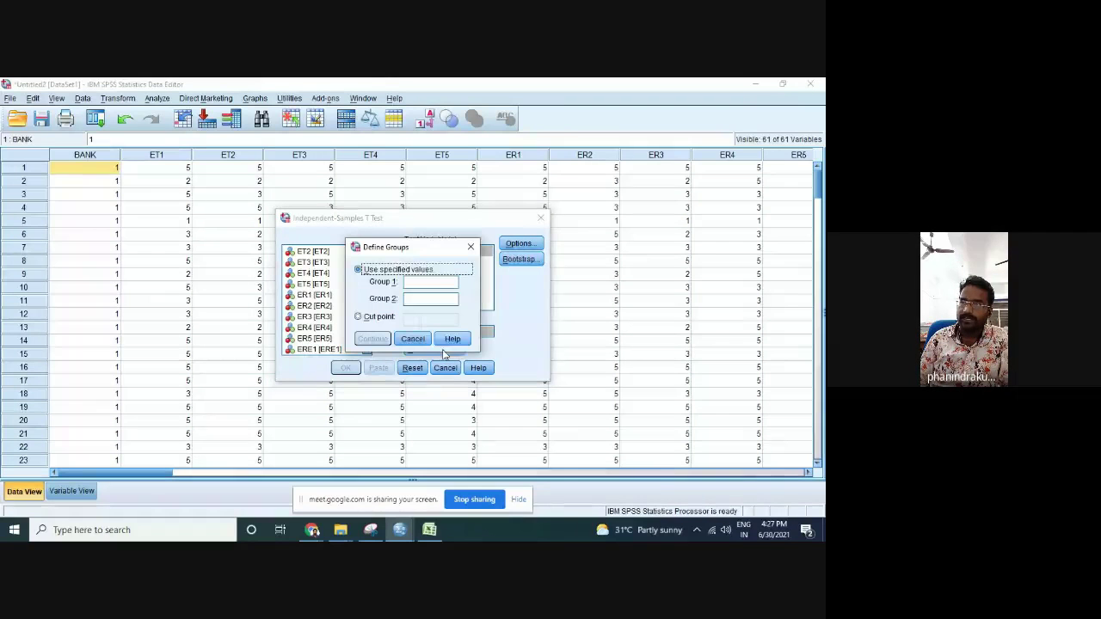
left_click(430, 282)
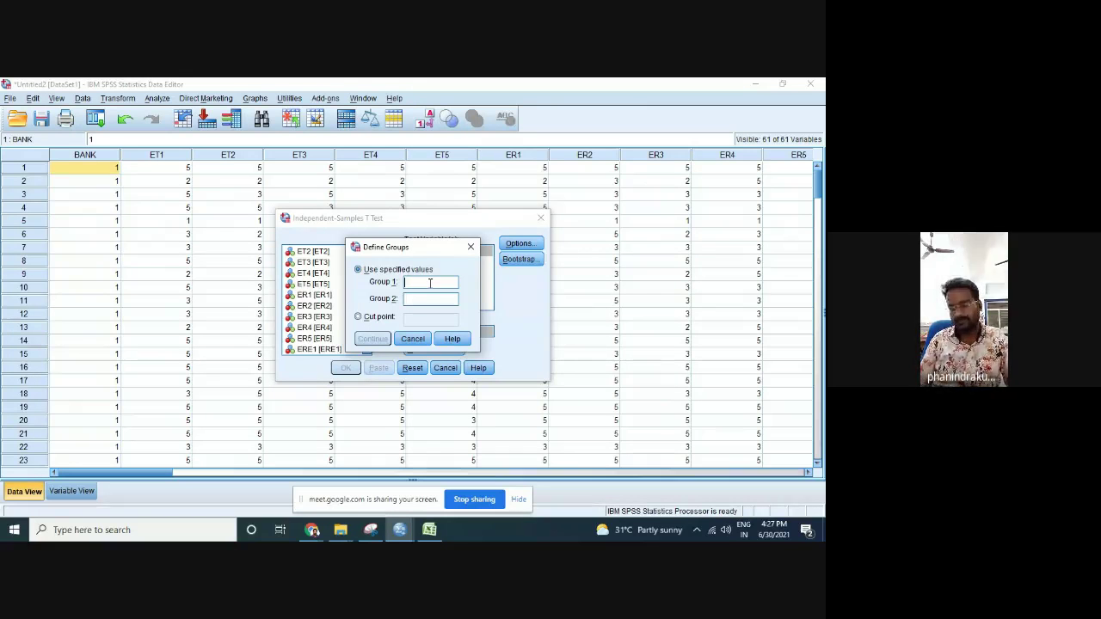
type("1")
key("Tab")
type("2")
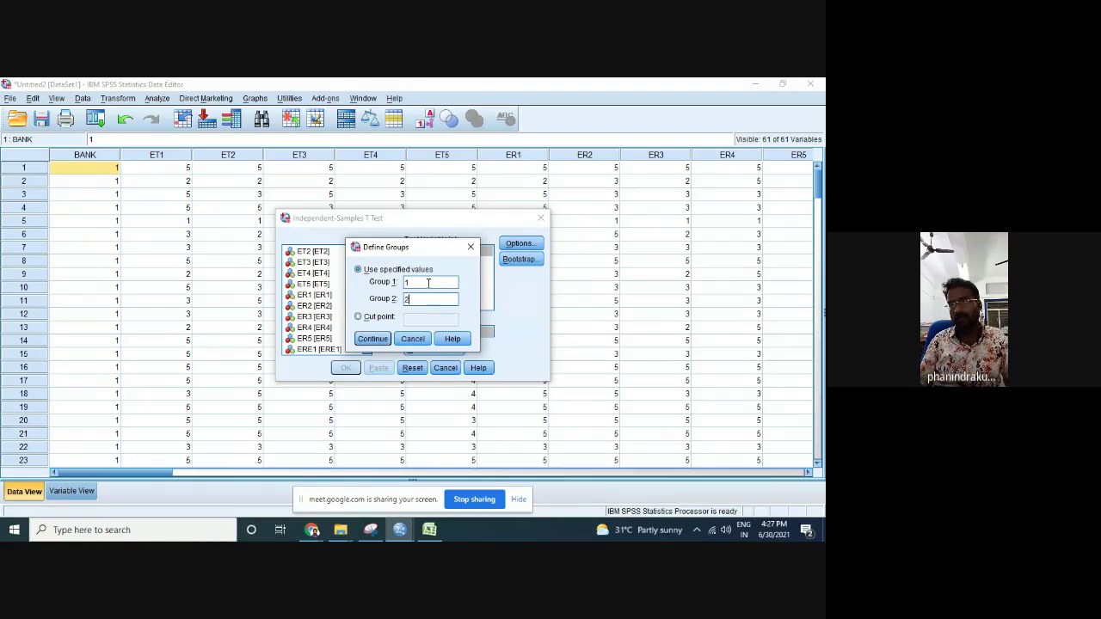
left_click(372, 338)
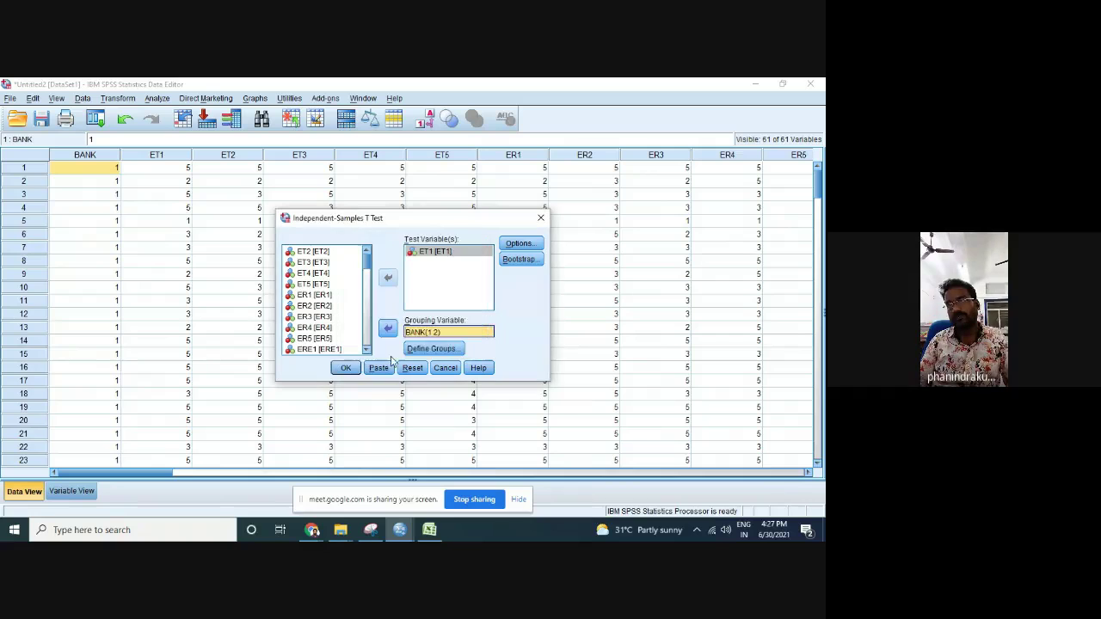
left_click(345, 368)
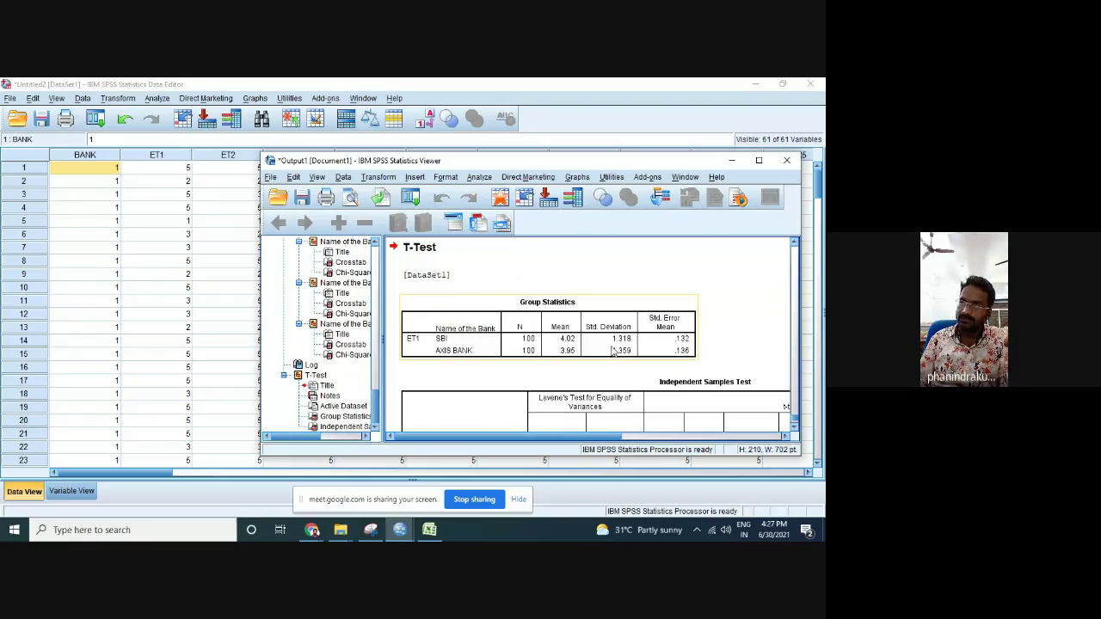
Examine the full Independent Samples Test table for ET1, including Levene's test, significance and the confidence interval
scroll(669, 351, "down", 2)
scroll(662, 348, "down", 1)
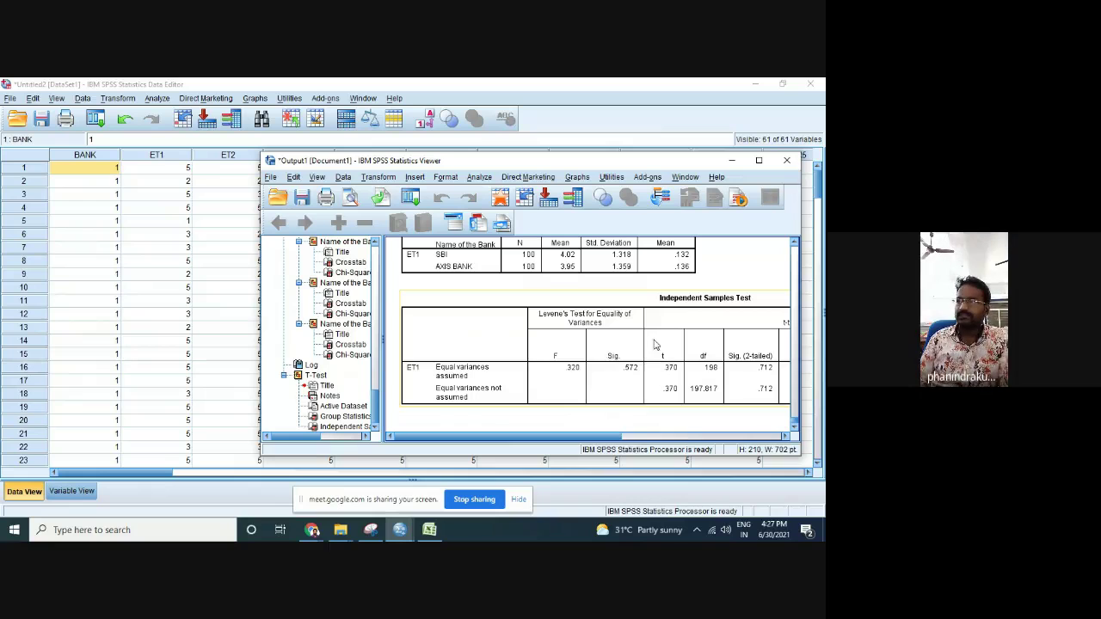
left_click_drag(526, 437, 557, 439)
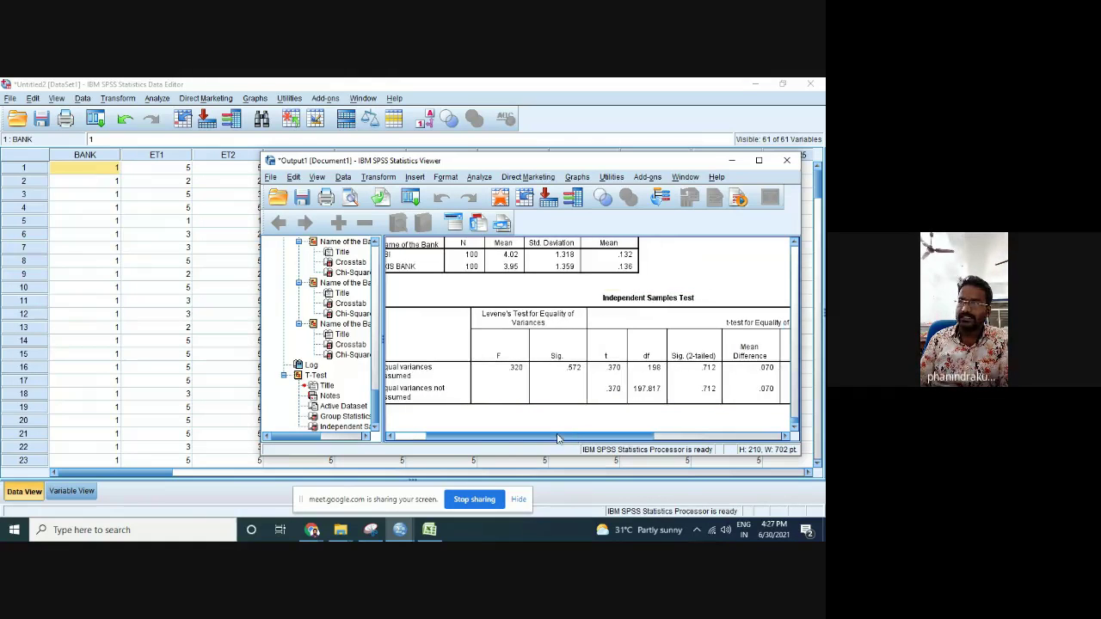
left_click_drag(560, 439, 673, 439)
left_click(560, 379)
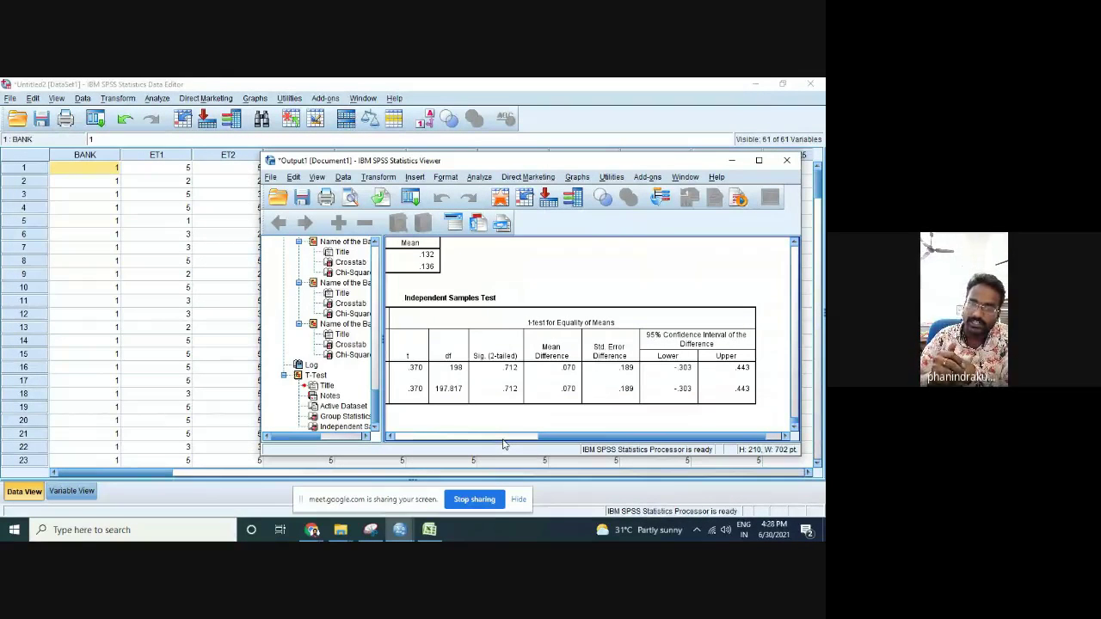
left_click(758, 160)
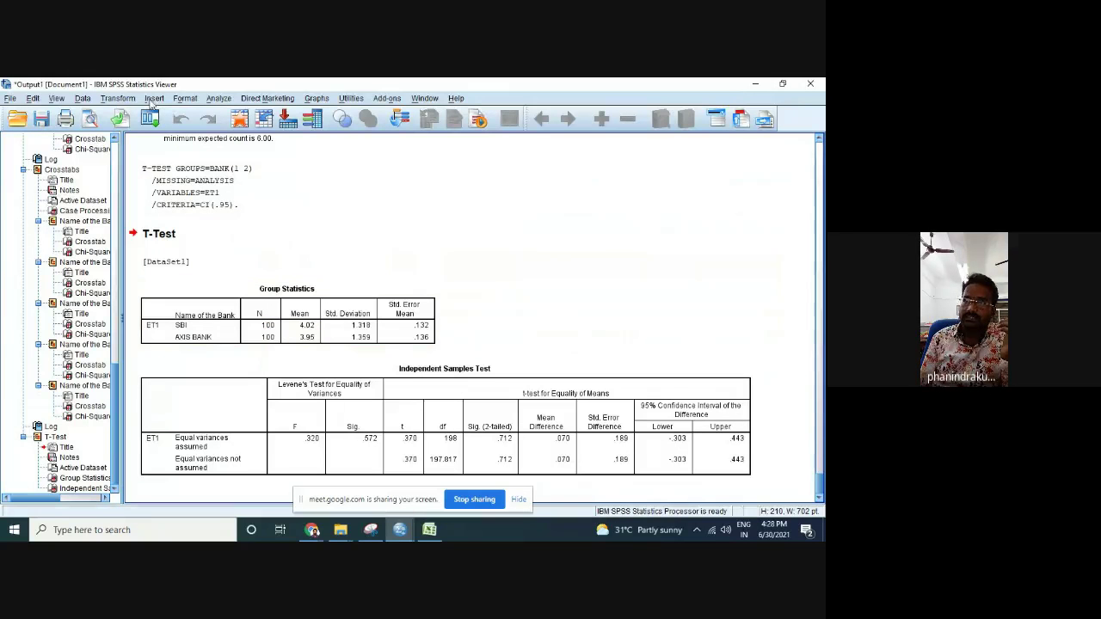
Reopen the Independent-Samples T Test from the dataset and remove ET1 from the test variables
left_click(755, 84)
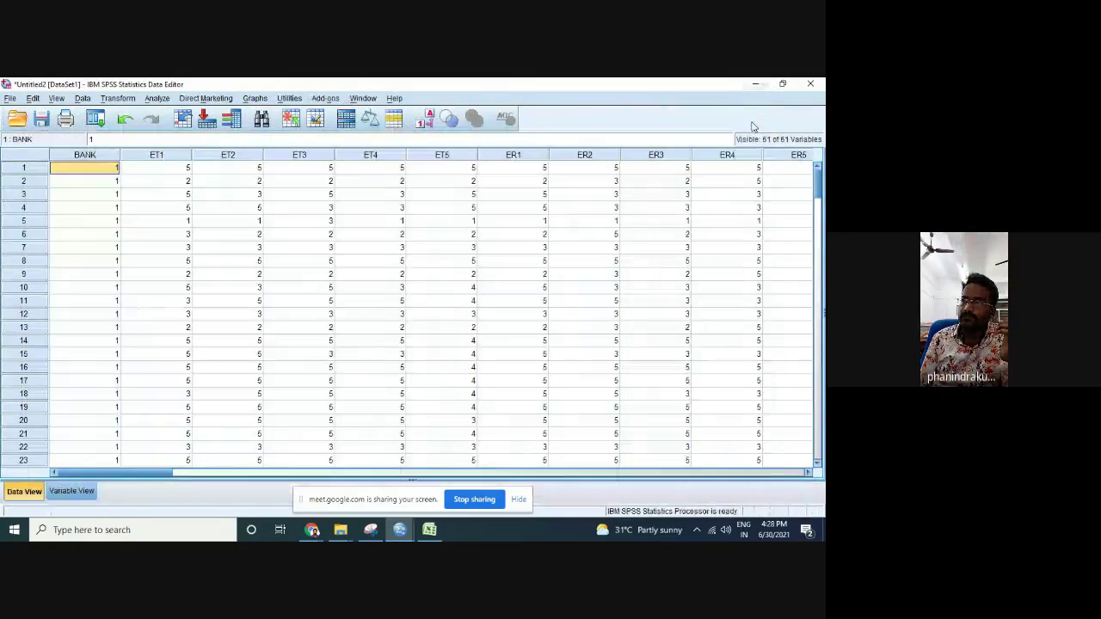
left_click(157, 98)
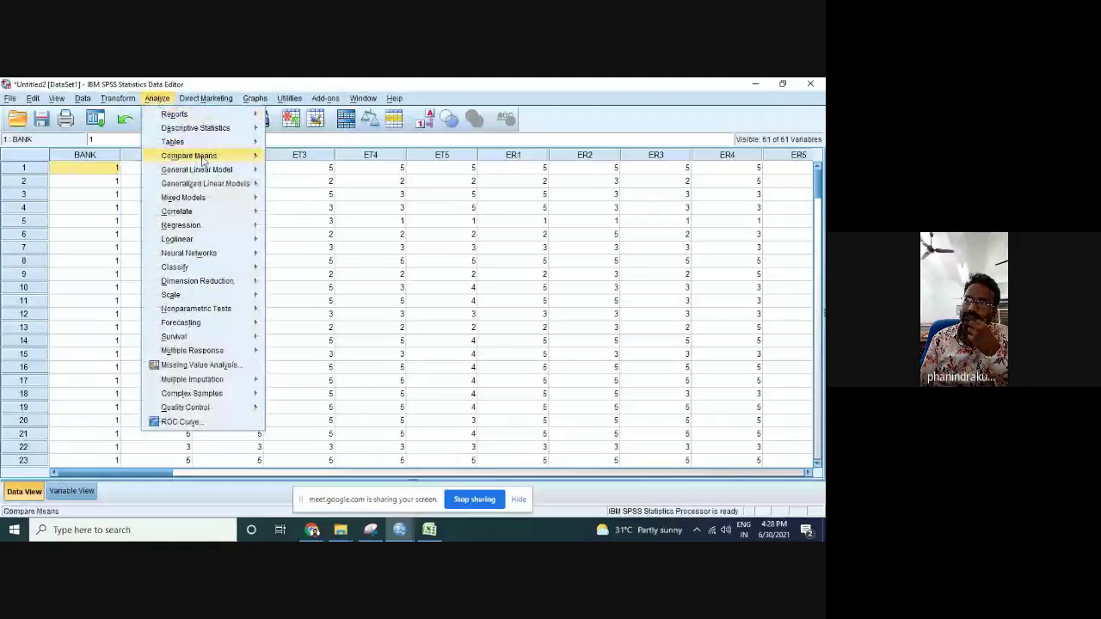
mouse_move(204, 160)
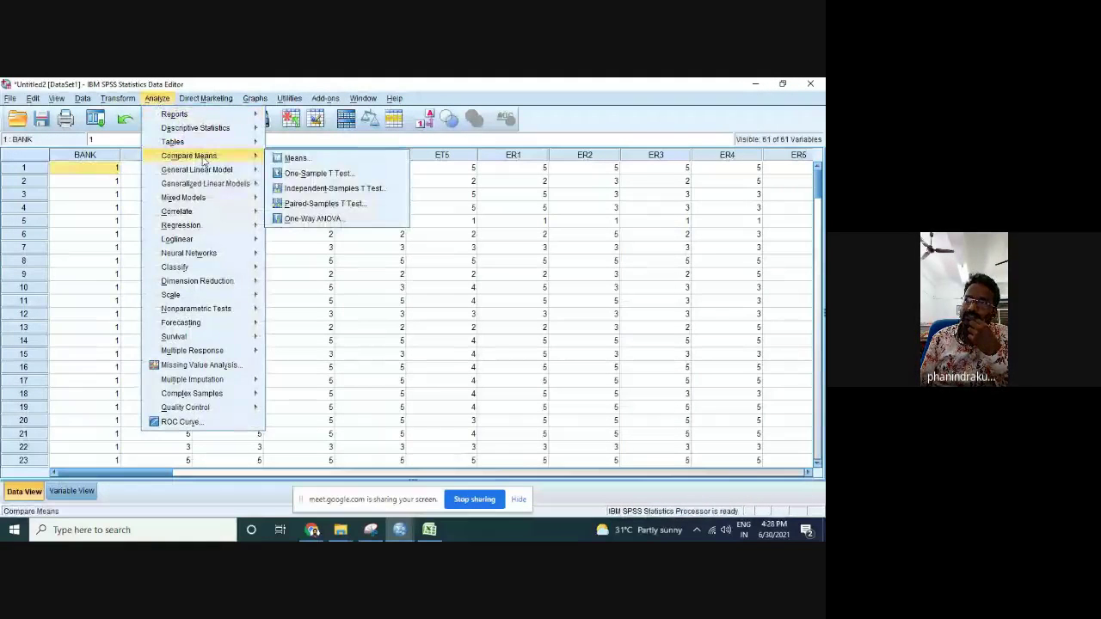
left_click(299, 188)
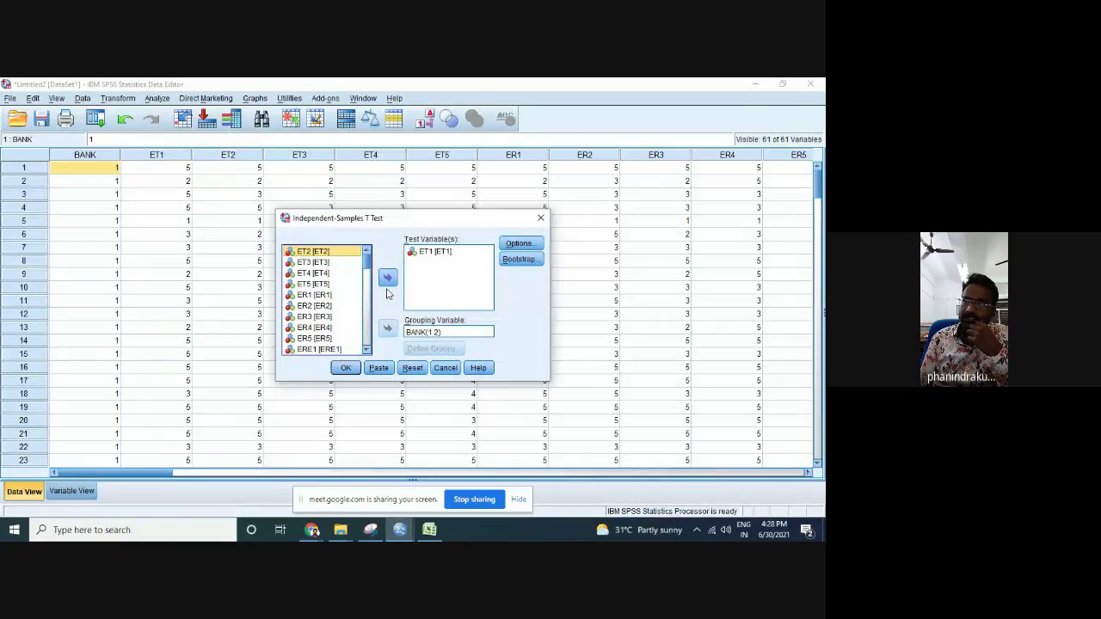
left_click(430, 251)
left_click(387, 277)
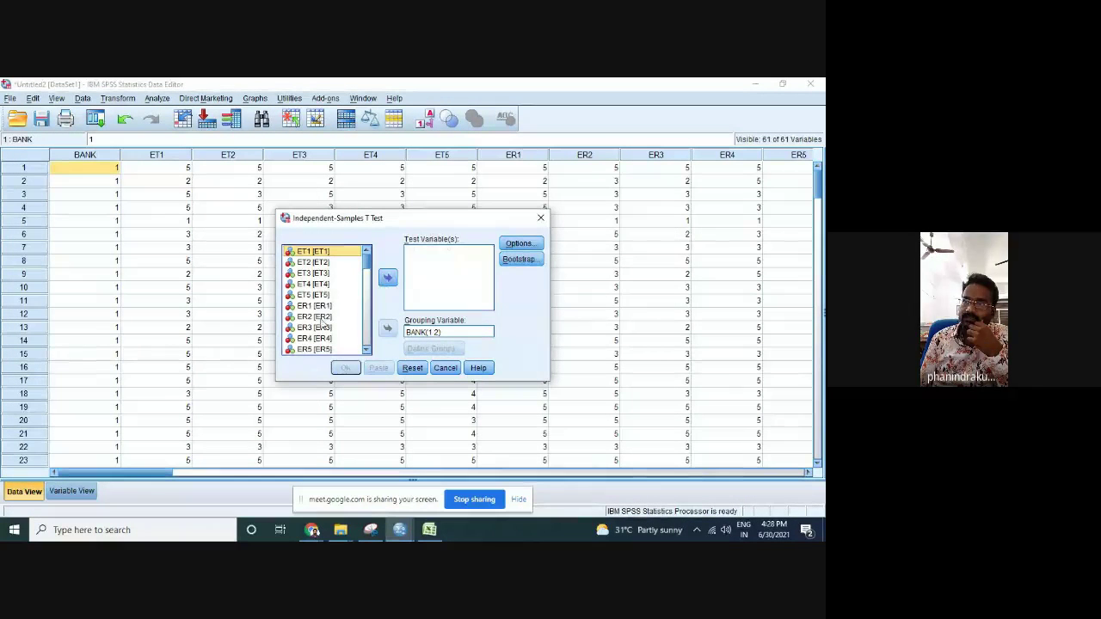
Add ER1, ER2 and ER3 as test variables and run the t-test grouped by bank
left_click(315, 306)
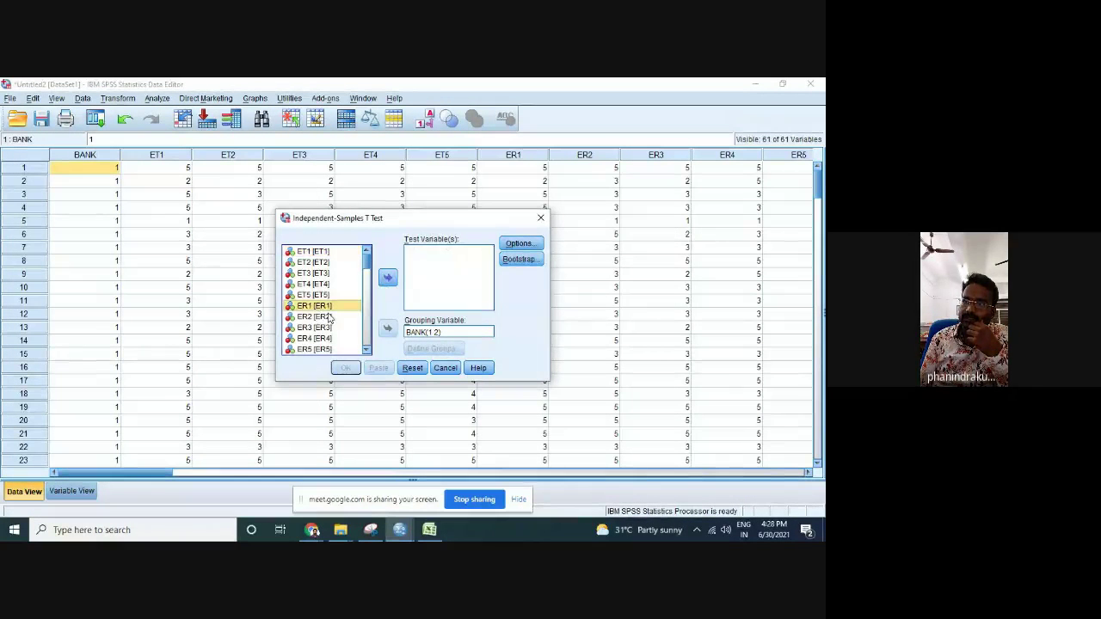
left_click(387, 279)
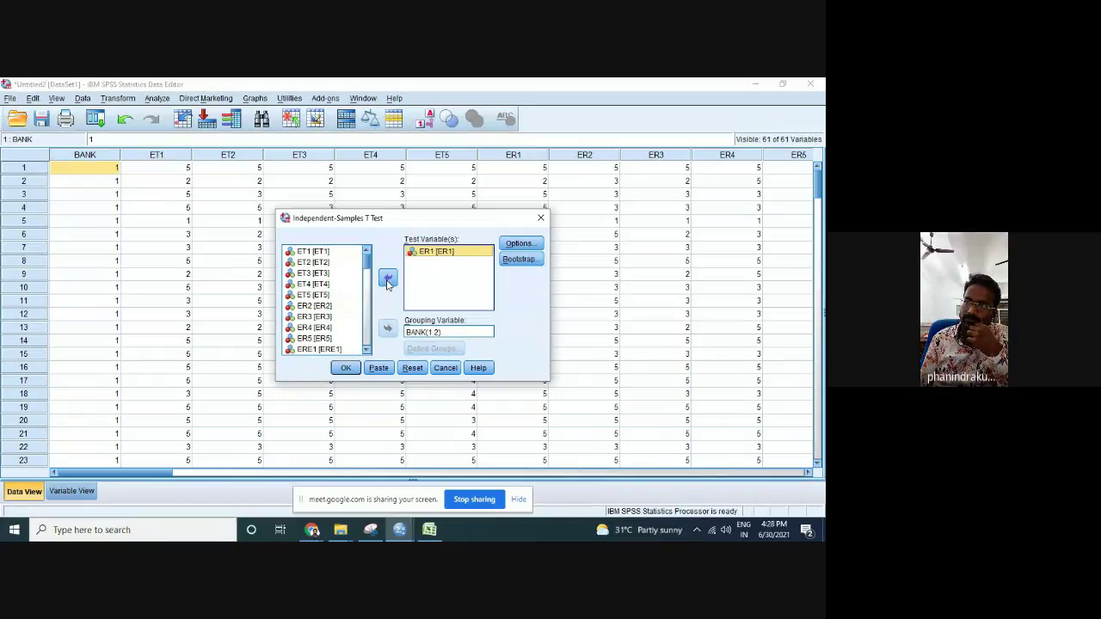
left_click(318, 306)
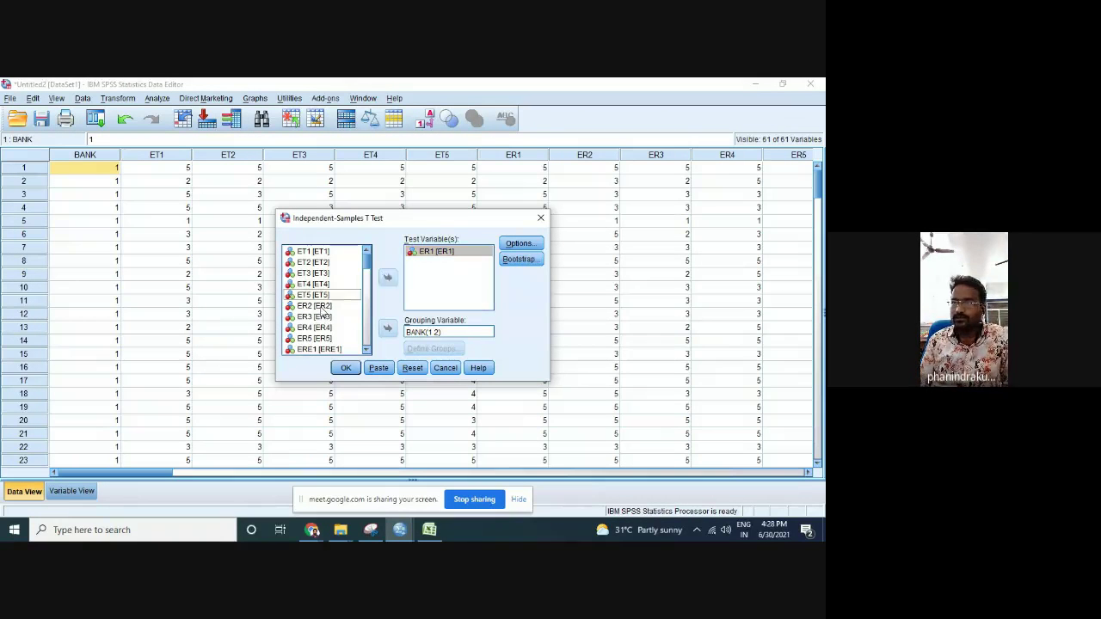
left_click(387, 279)
left_click(319, 306)
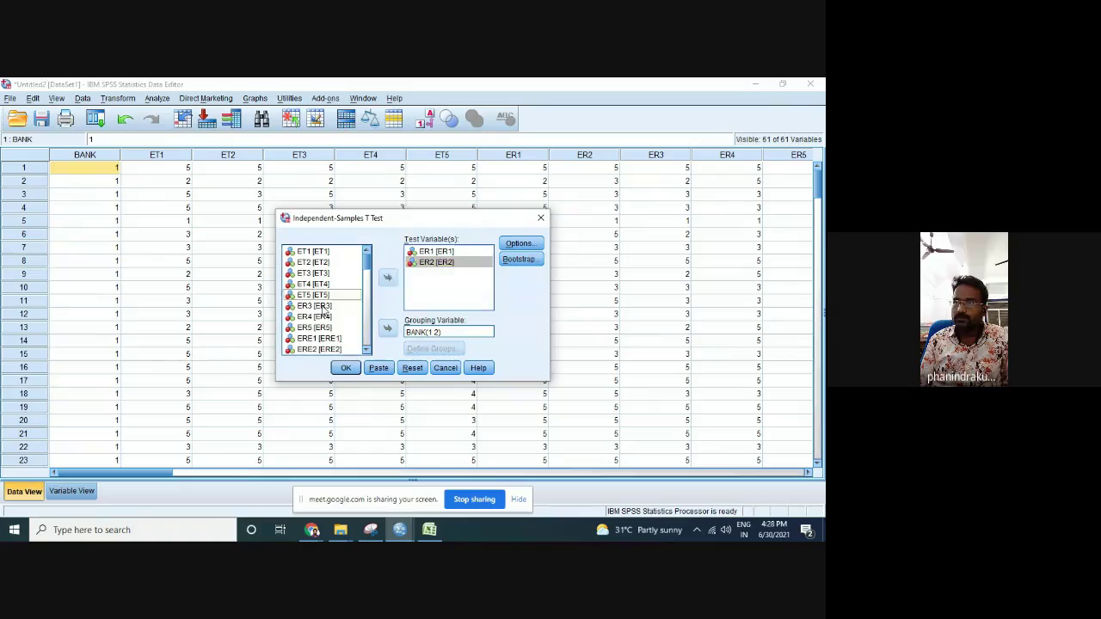
left_click(388, 280)
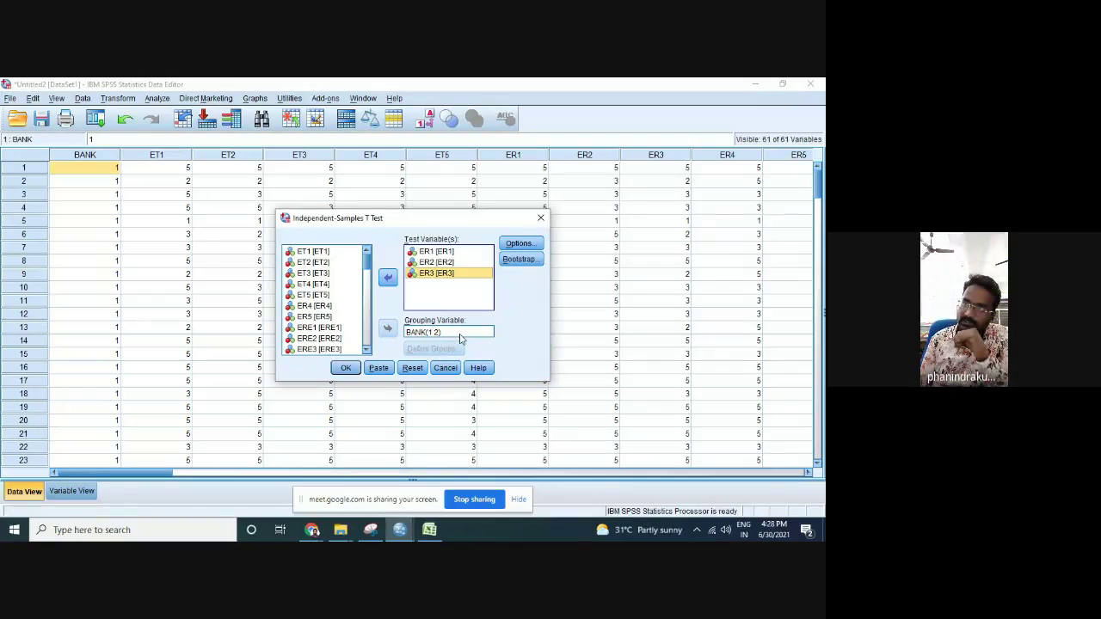
left_click(346, 368)
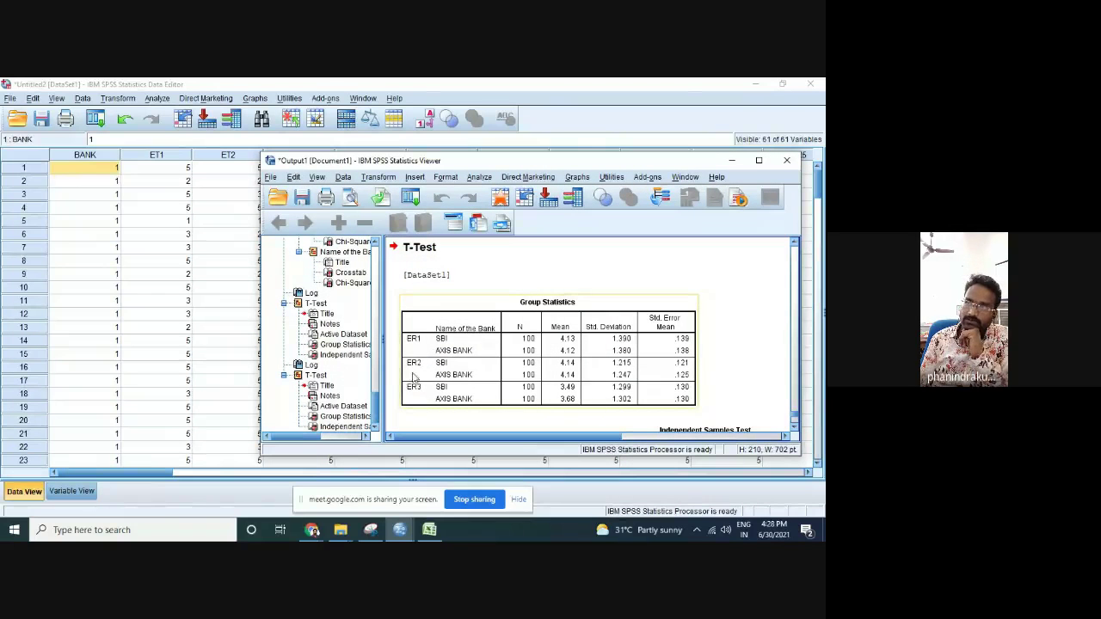
Examine the Independent Samples Test table for ER1, ER2 and ER3 across to the confidence interval columns
scroll(418, 393, "down", 5)
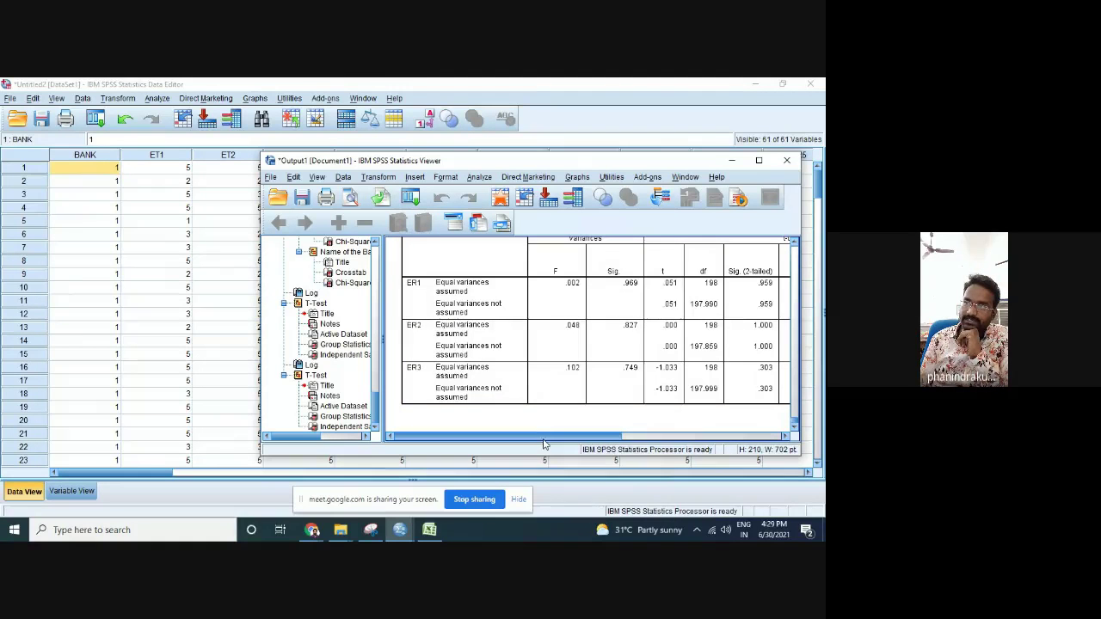
left_click_drag(543, 443, 612, 441)
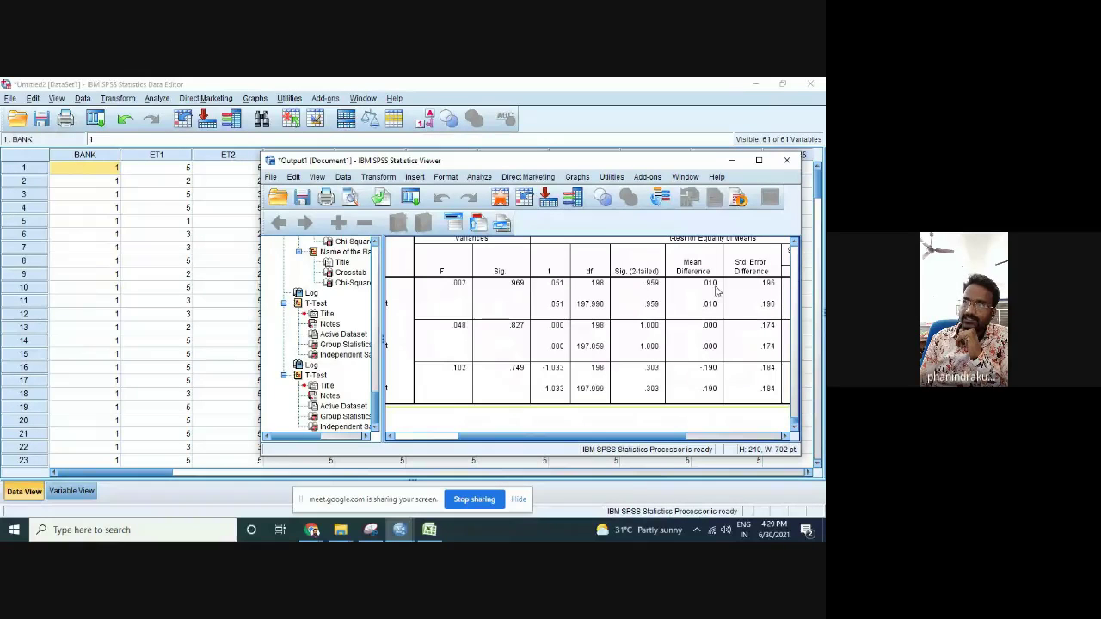
left_click_drag(640, 437, 716, 438)
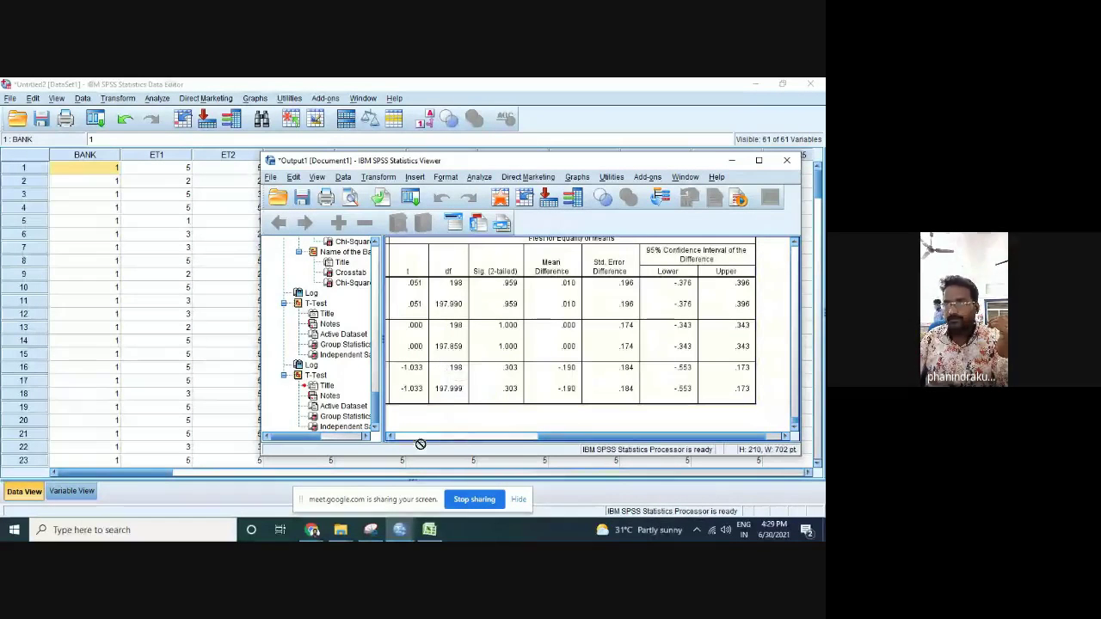
Review the t, significance and confidence interval columns for ER1, ER2 and ER3, and return to the dataset
mouse_move(559, 438)
left_mouse_down()
mouse_move(405, 447)
mouse_move(578, 443)
left_mouse_up()
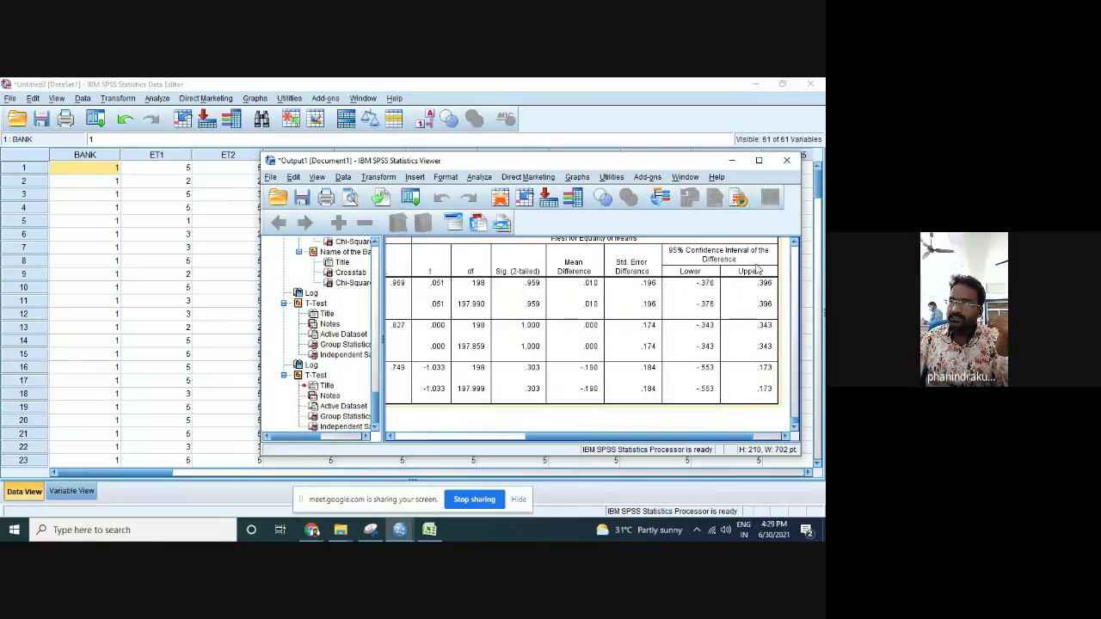
left_click_drag(643, 436, 510, 442)
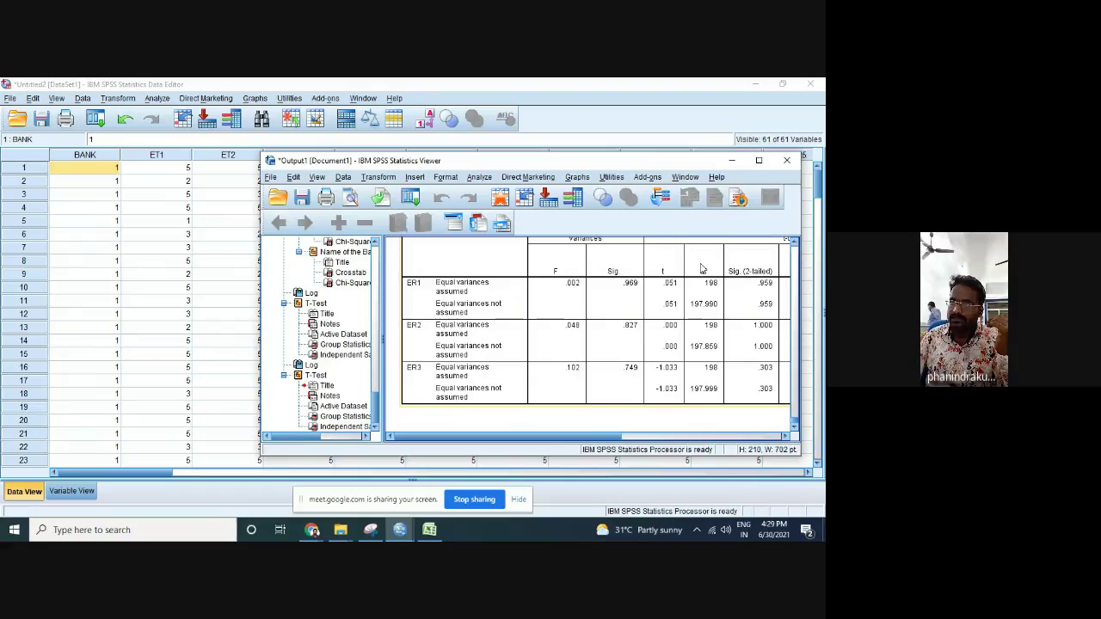
left_click(759, 161)
key("alt+Tab")
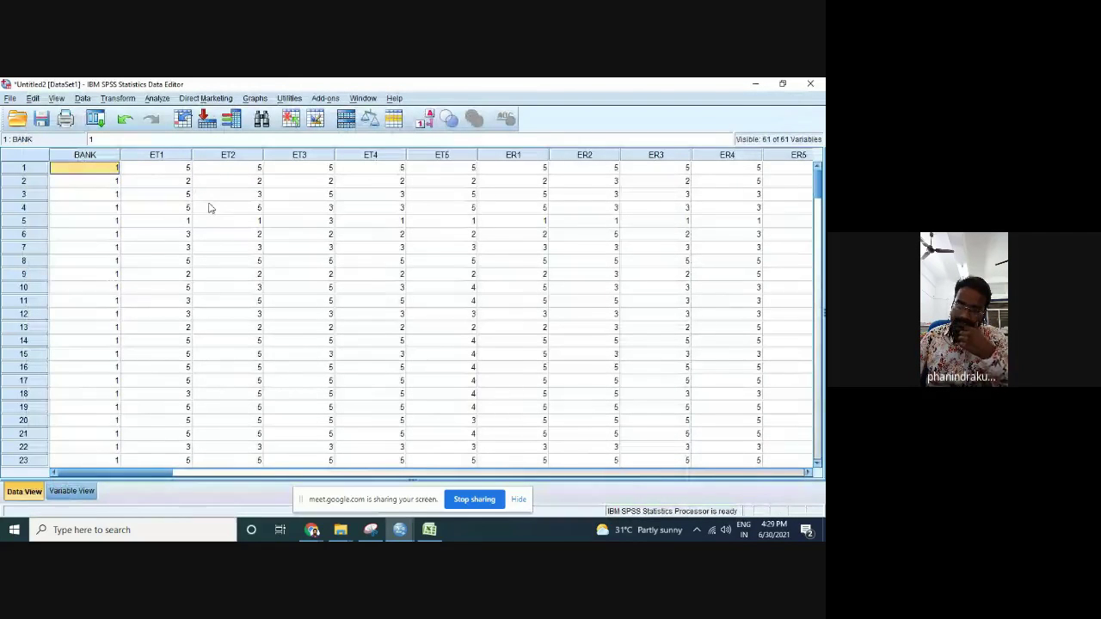
Run a Paired-Samples T Test that pairs ET1 with Name of the Bank
left_click(155, 99)
mouse_move(200, 159)
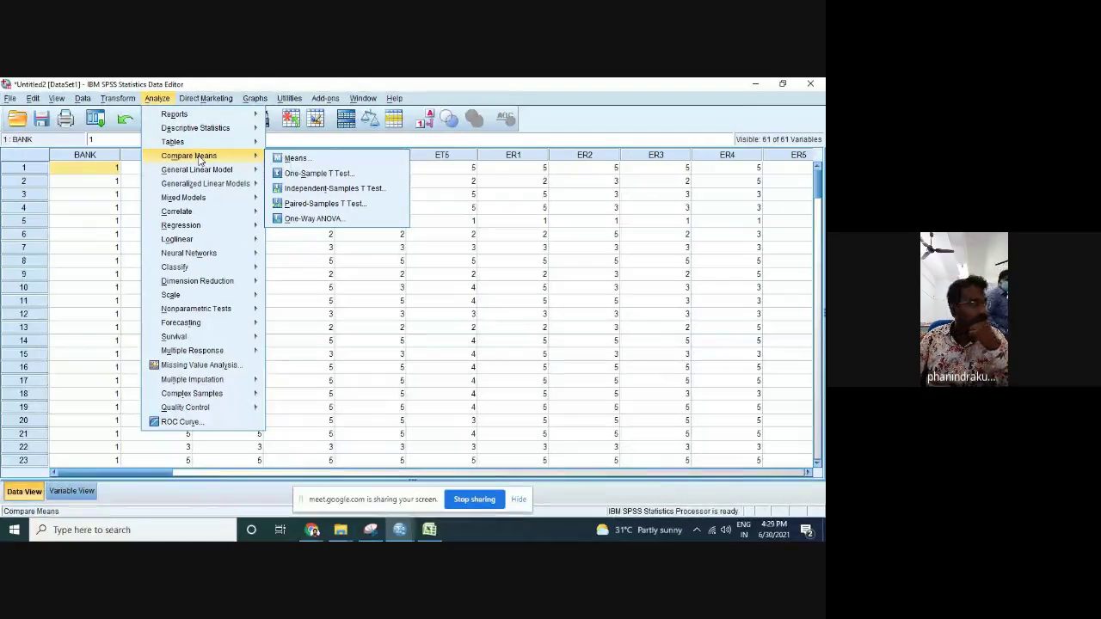
left_click(307, 205)
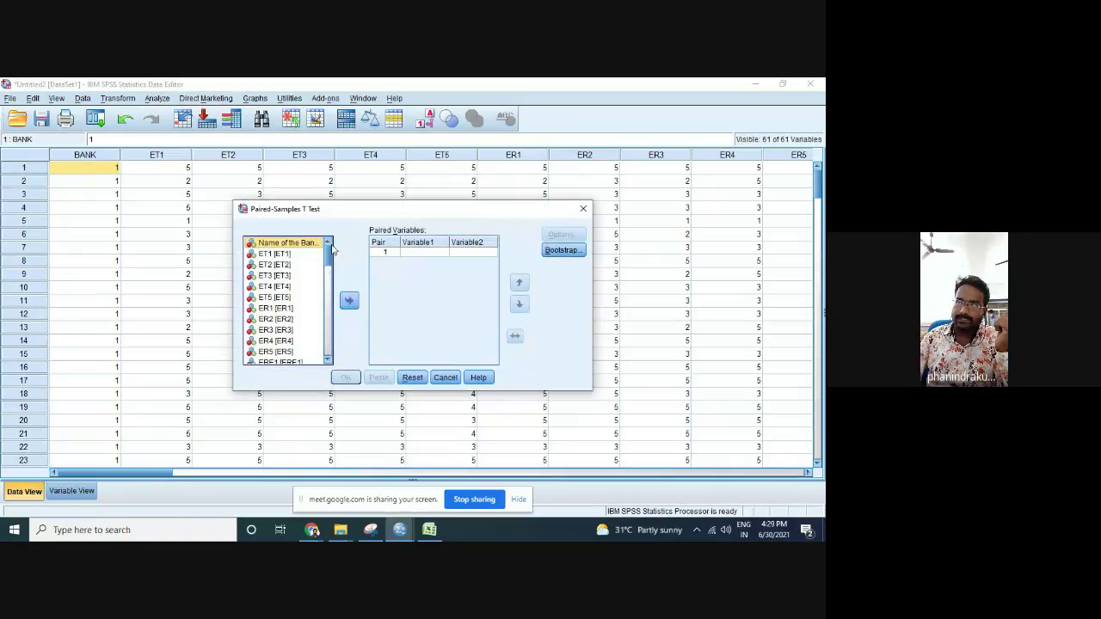
left_click(275, 254)
left_click(348, 300)
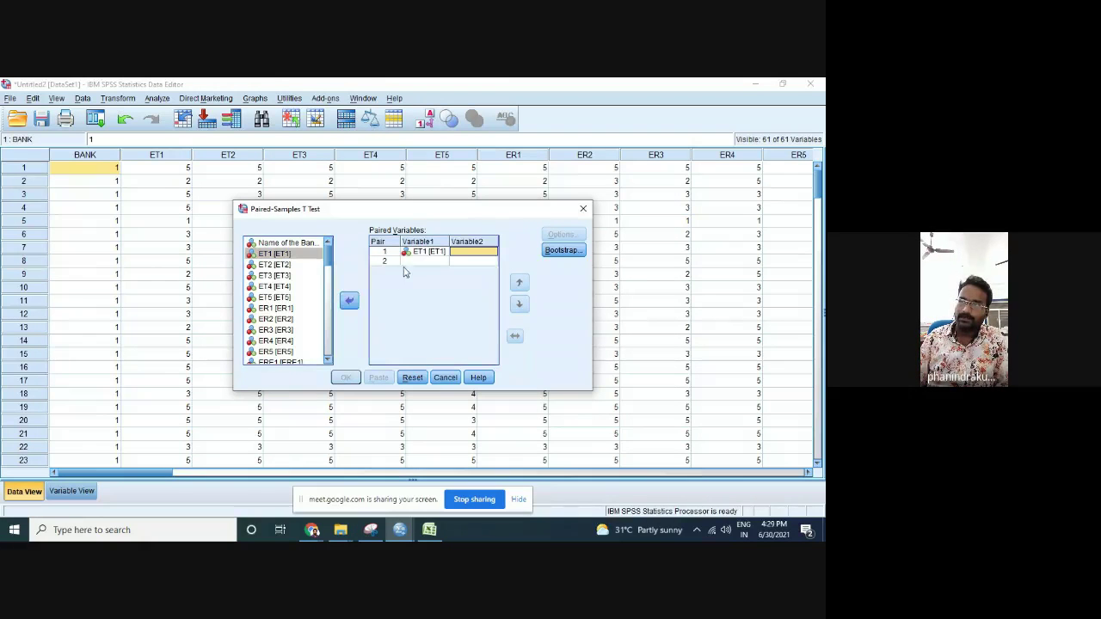
left_click(299, 243)
left_click(348, 301)
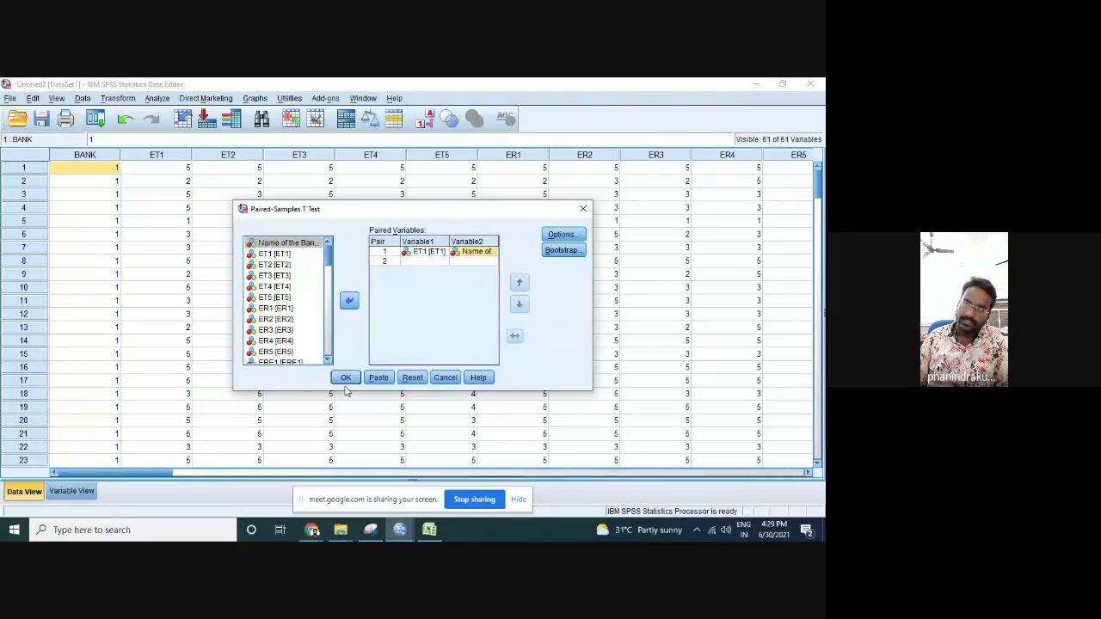
left_click(345, 380)
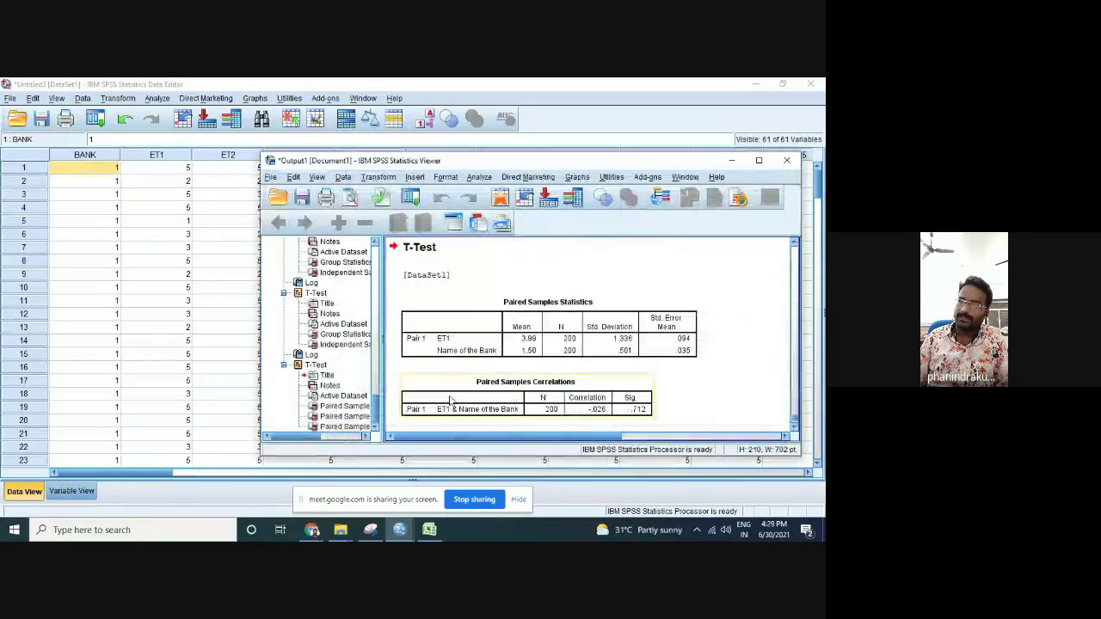
Examine the Paired Samples Test table for ET1 and Name of the Bank across to the significance column
scroll(534, 373, "down", 3)
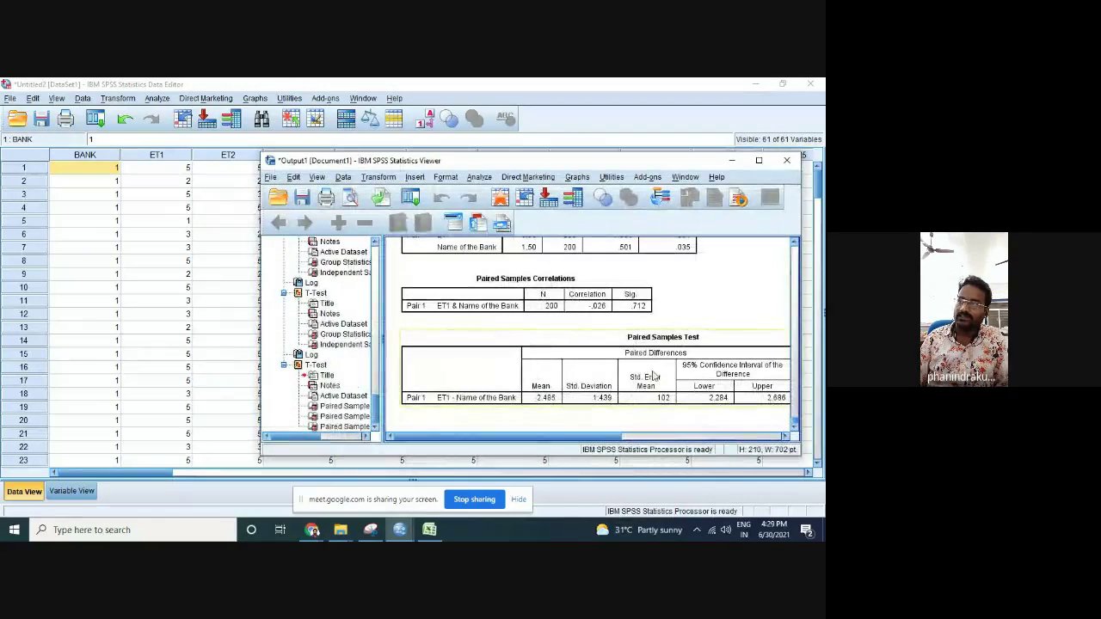
left_click(436, 411)
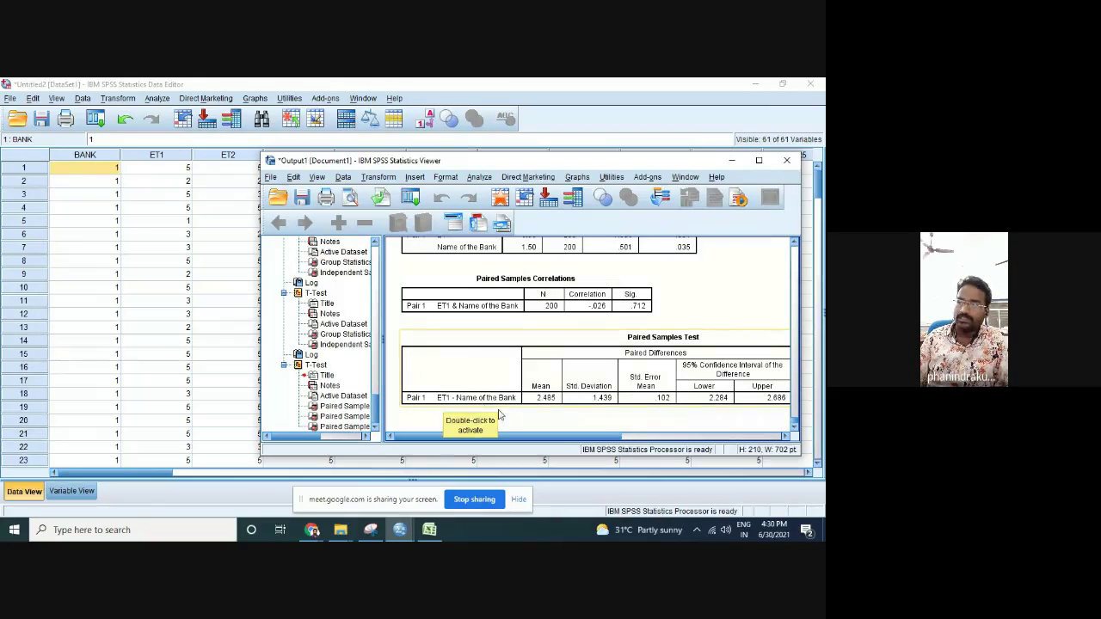
left_click_drag(557, 436, 571, 442)
left_click_drag(610, 437, 631, 437)
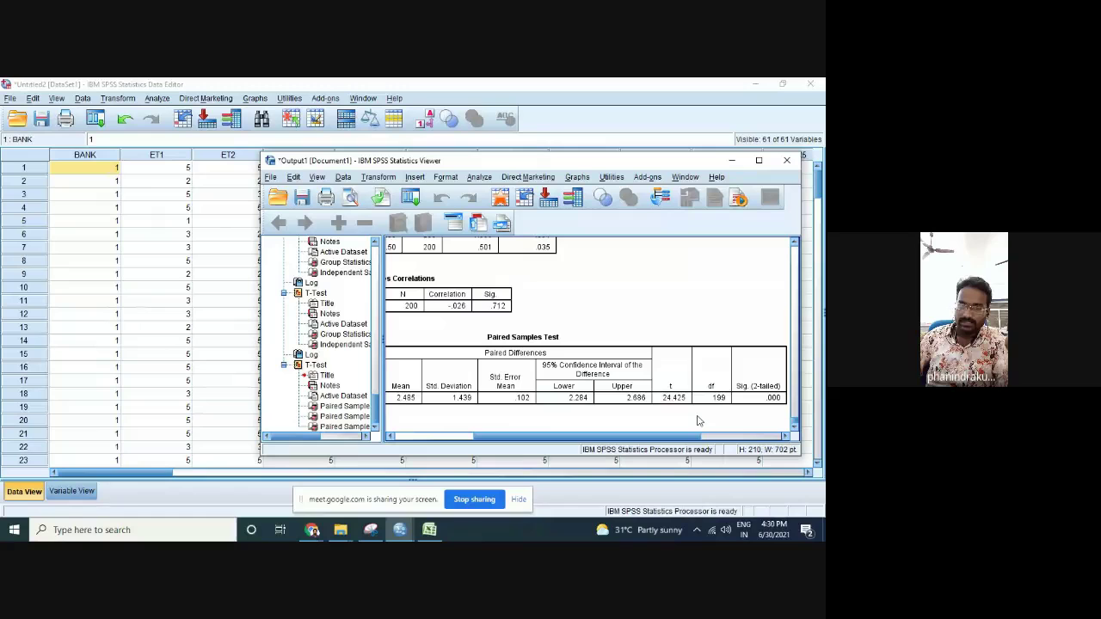
left_click_drag(692, 436, 613, 436)
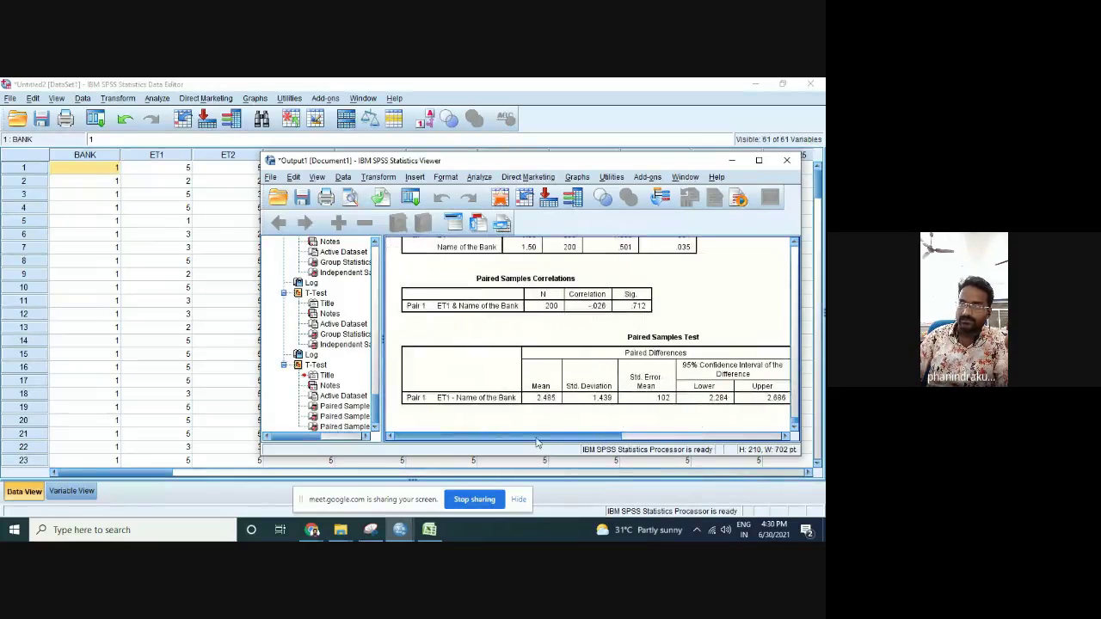
Reopen the Paired-Samples T Test from the dataset and clear its existing variable pair
left_click(735, 162)
left_click(157, 98)
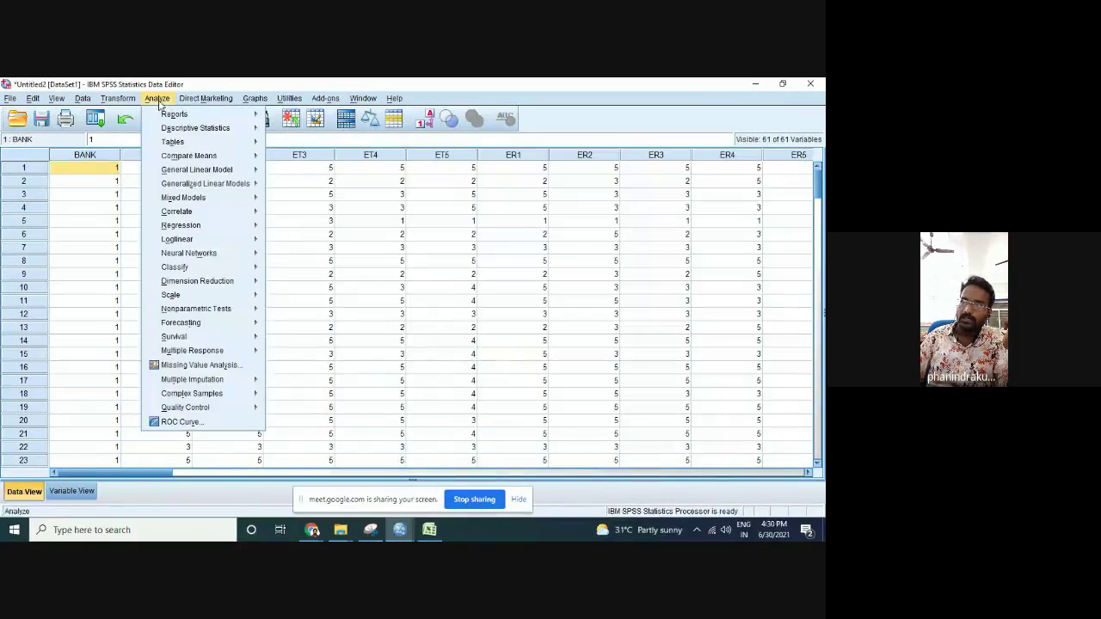
mouse_move(221, 159)
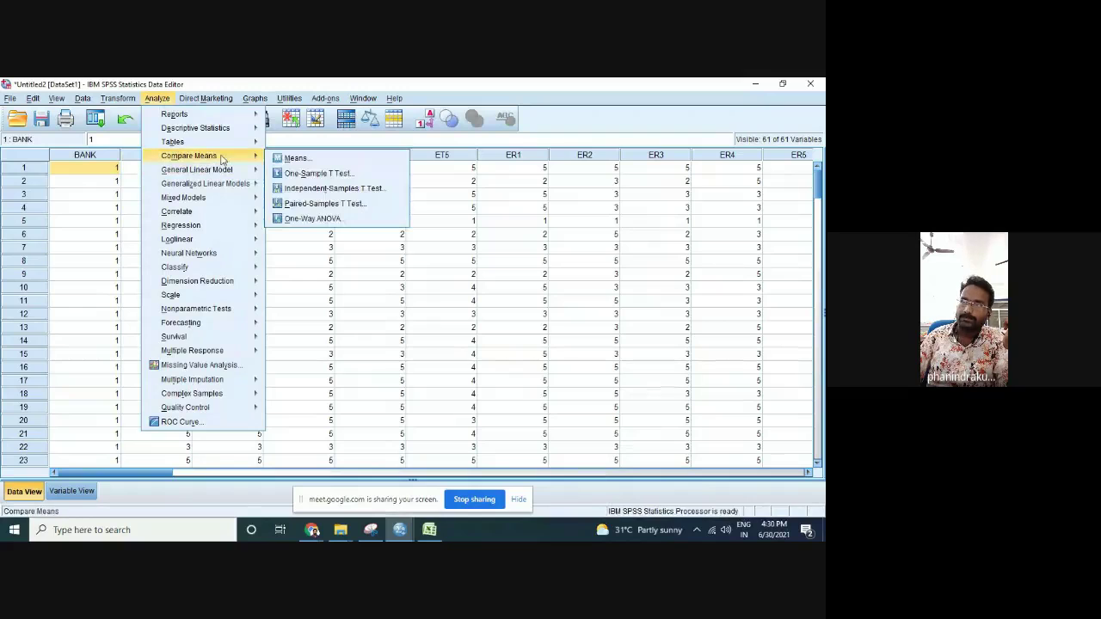
left_click(325, 203)
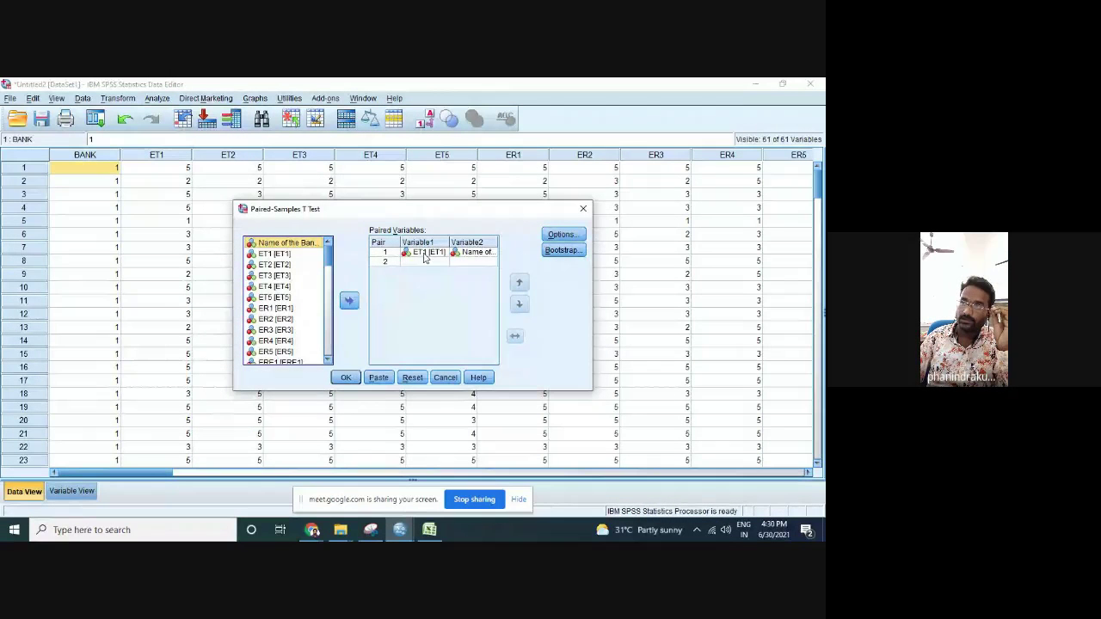
left_click(414, 378)
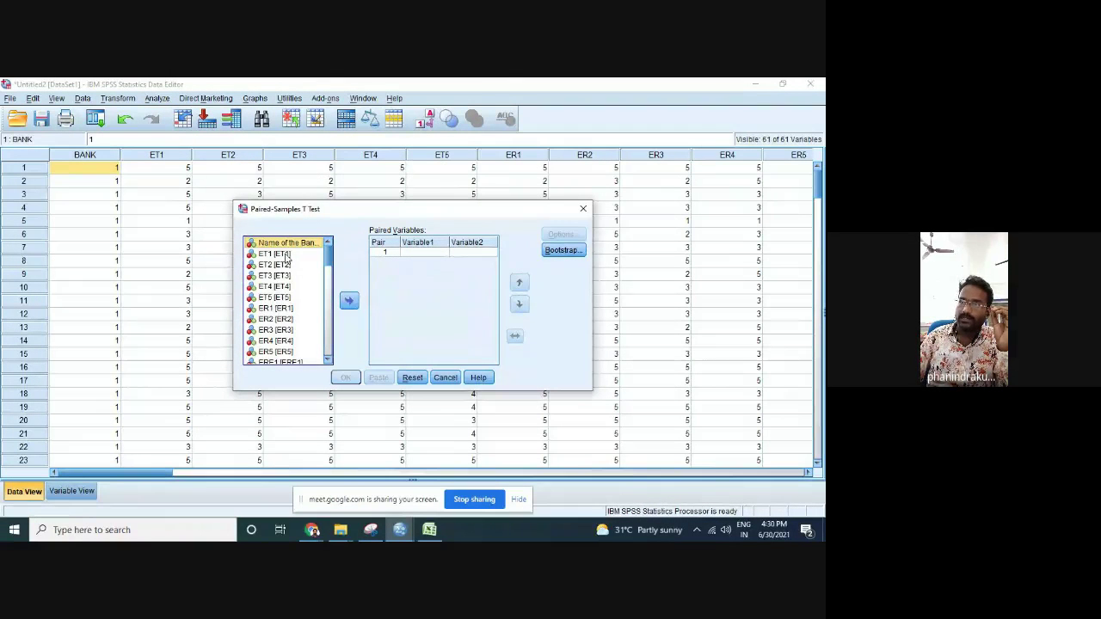
Pair ET1 with ET2 and run the paired-samples t-test
left_click(288, 254)
left_click(348, 301)
left_click(280, 265)
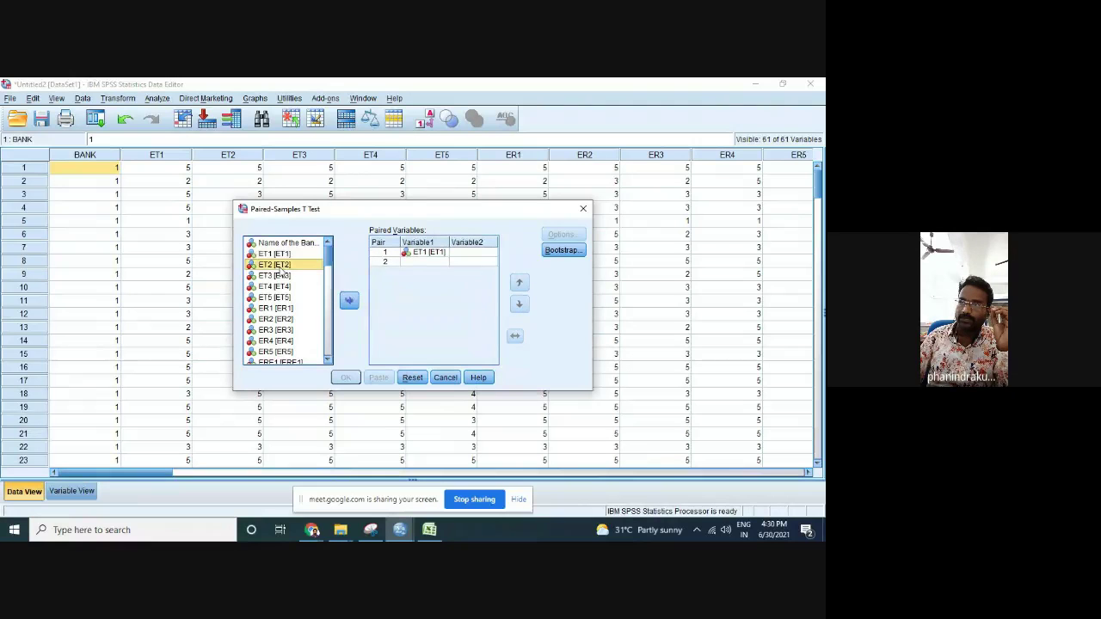
left_click(348, 301)
left_click(560, 235)
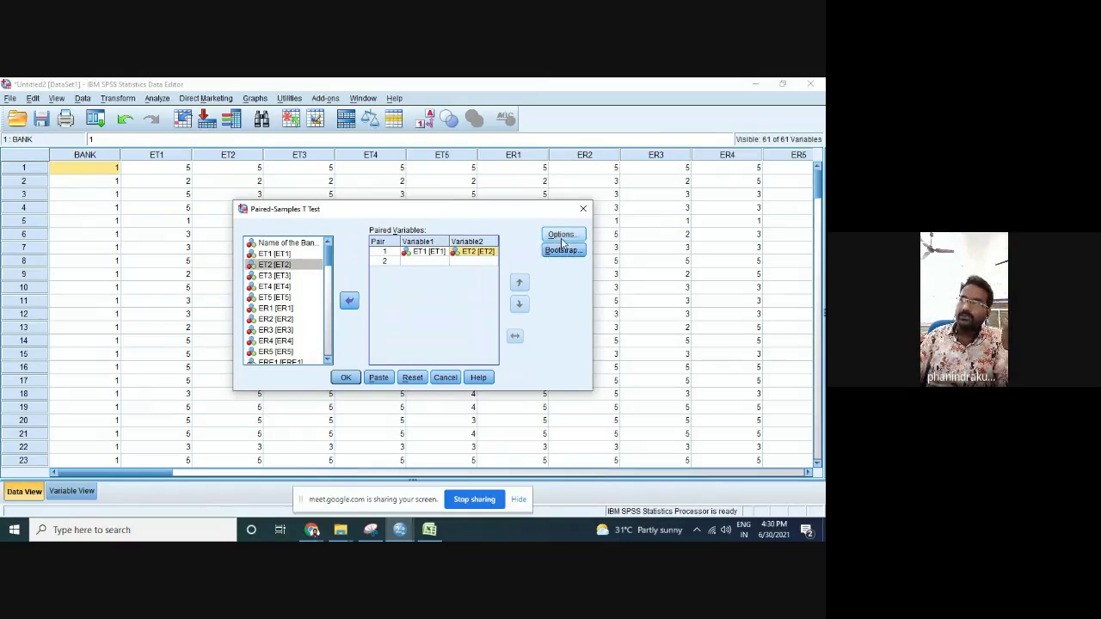
left_click(483, 248)
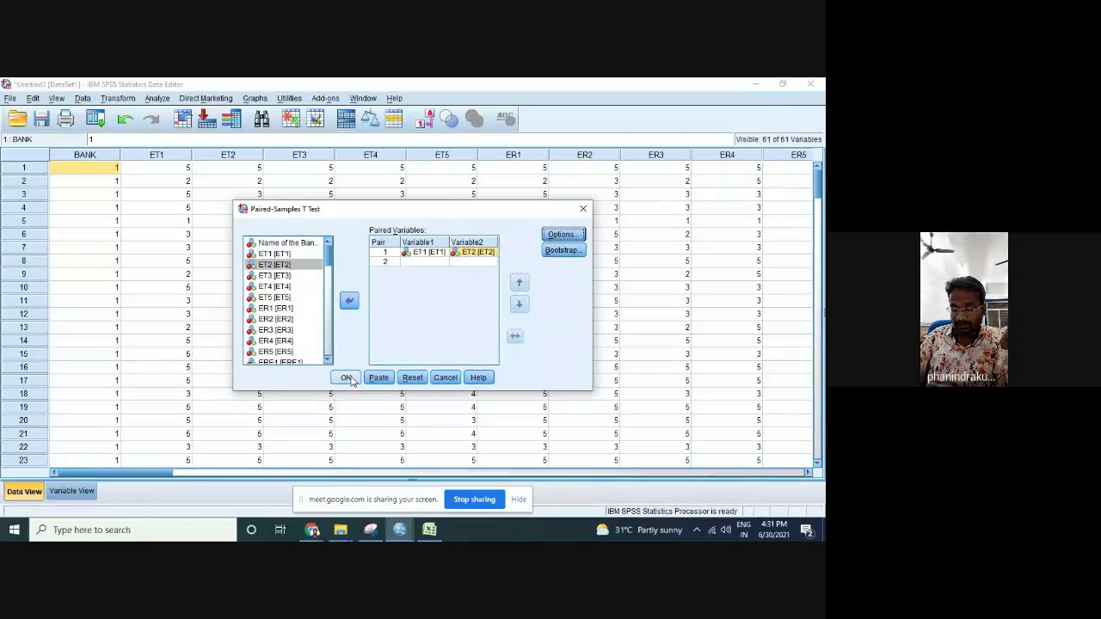
left_click(346, 378)
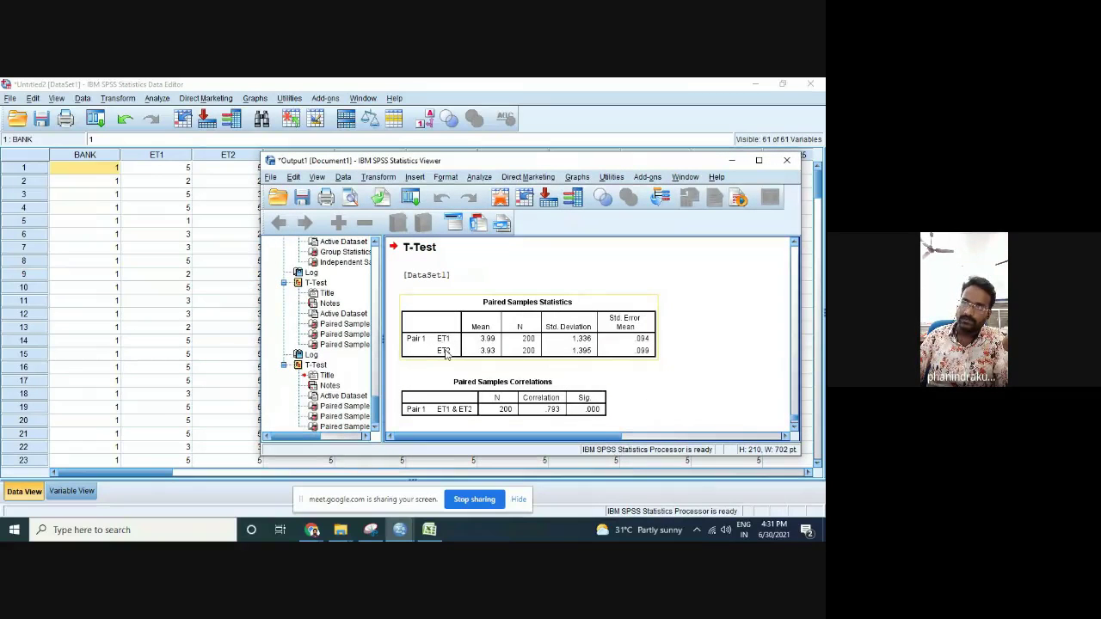
Examine the Paired Samples Correlations and Paired Samples Test tables for ET1 and ET2, and return to the dataset
scroll(446, 353, "down", 1)
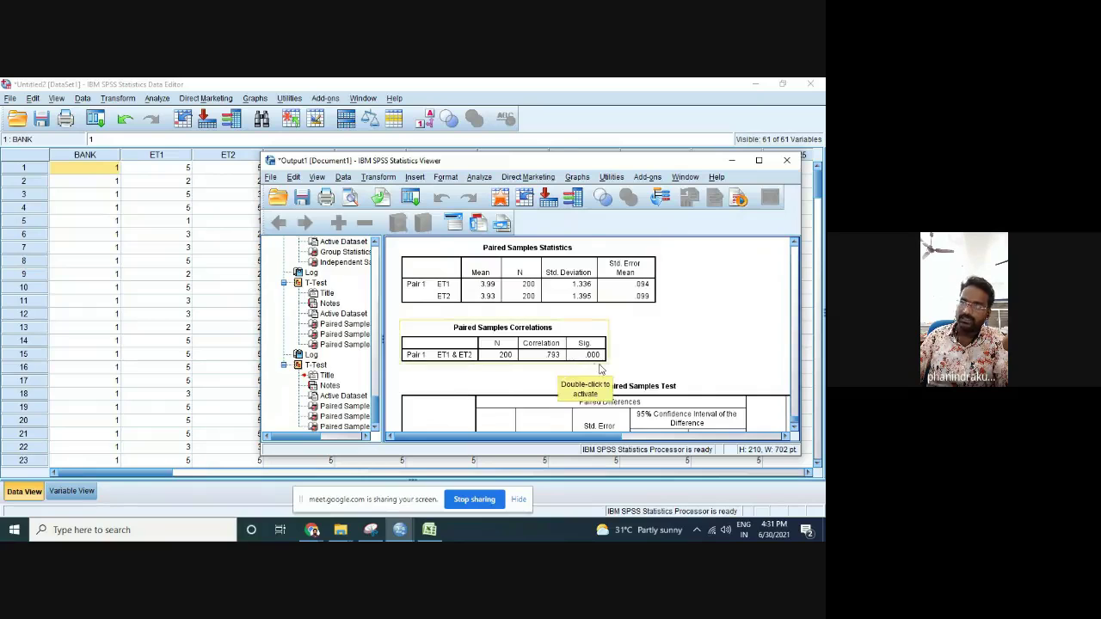
scroll(602, 368, "down", 1)
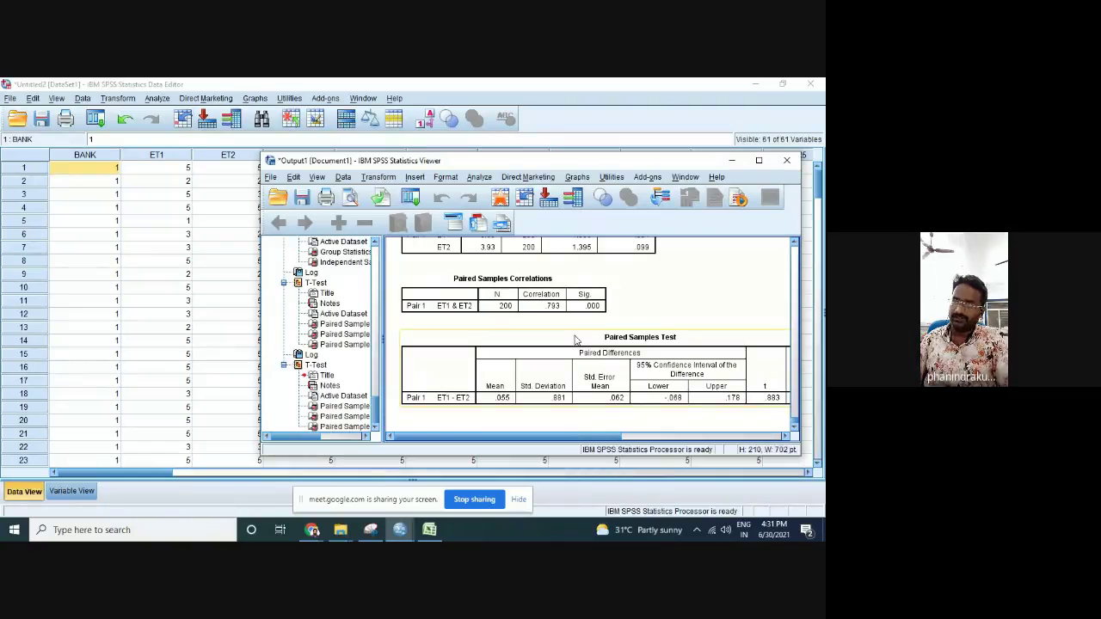
mouse_move(602, 437)
left_mouse_down()
mouse_move(649, 438)
mouse_move(600, 437)
left_mouse_up()
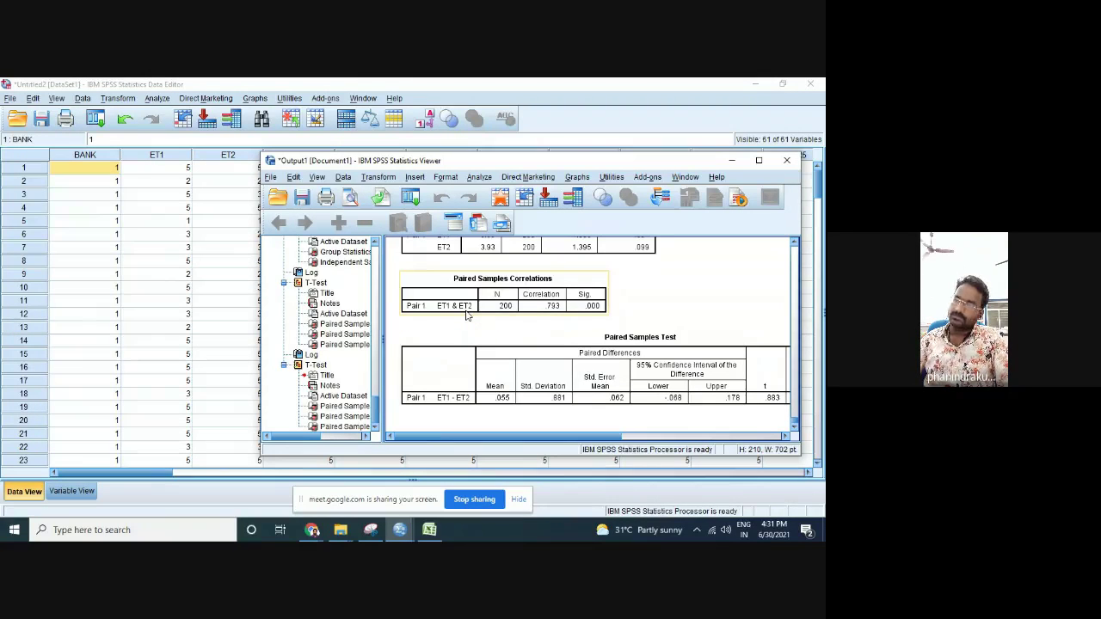
left_click(760, 161)
left_click(755, 83)
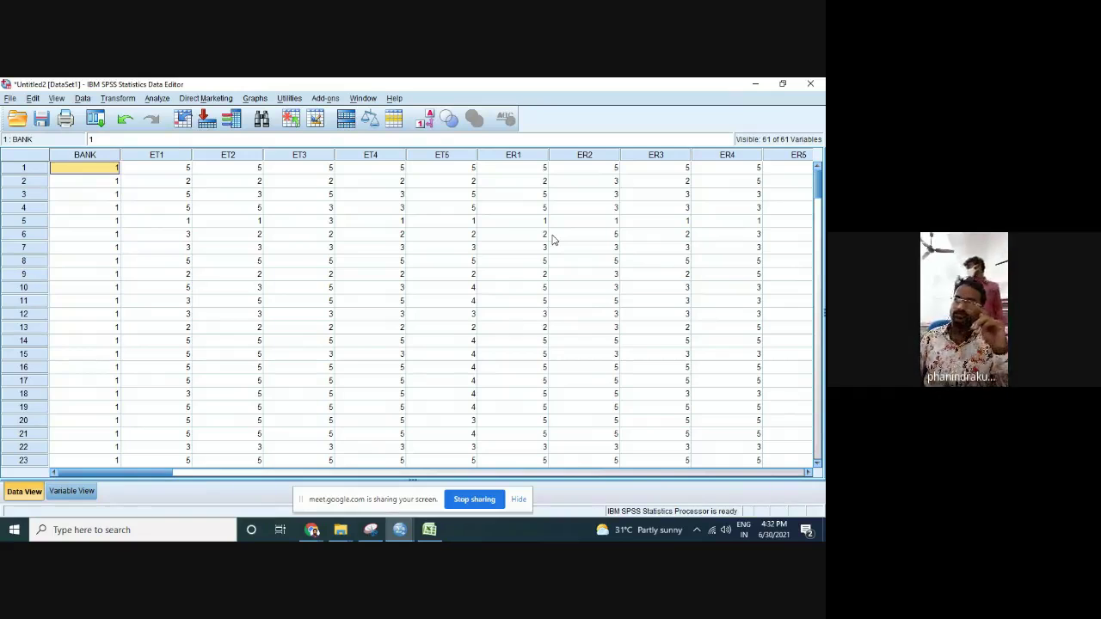
Review the Chi-square choice in the Crosstabs statistics settings and leave Crosstabs without running it
left_click(158, 98)
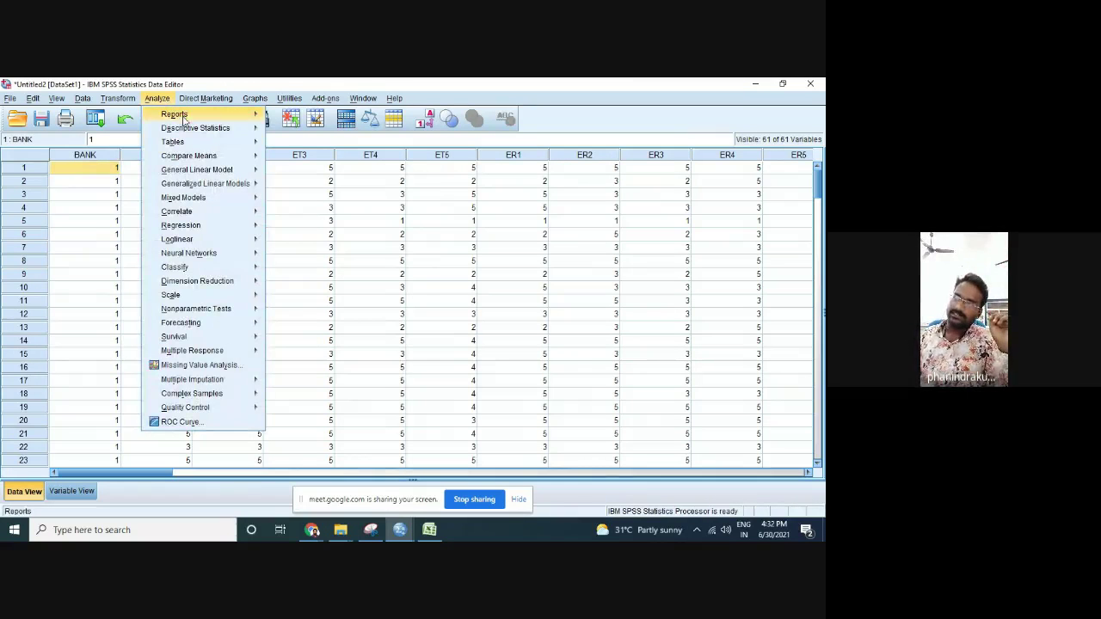
mouse_move(191, 131)
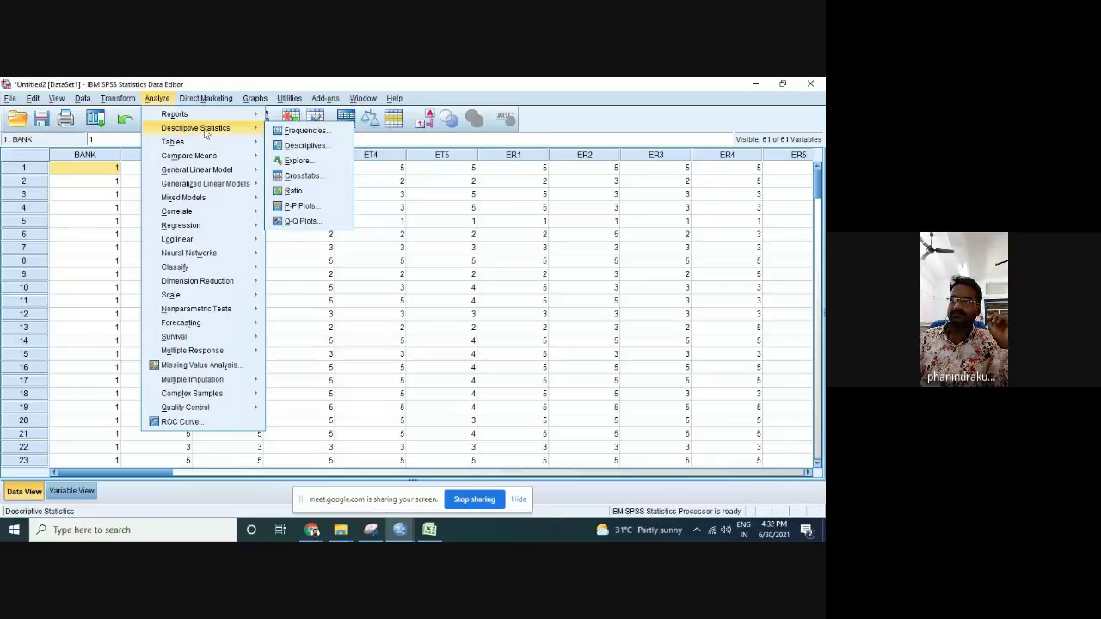
left_click(299, 178)
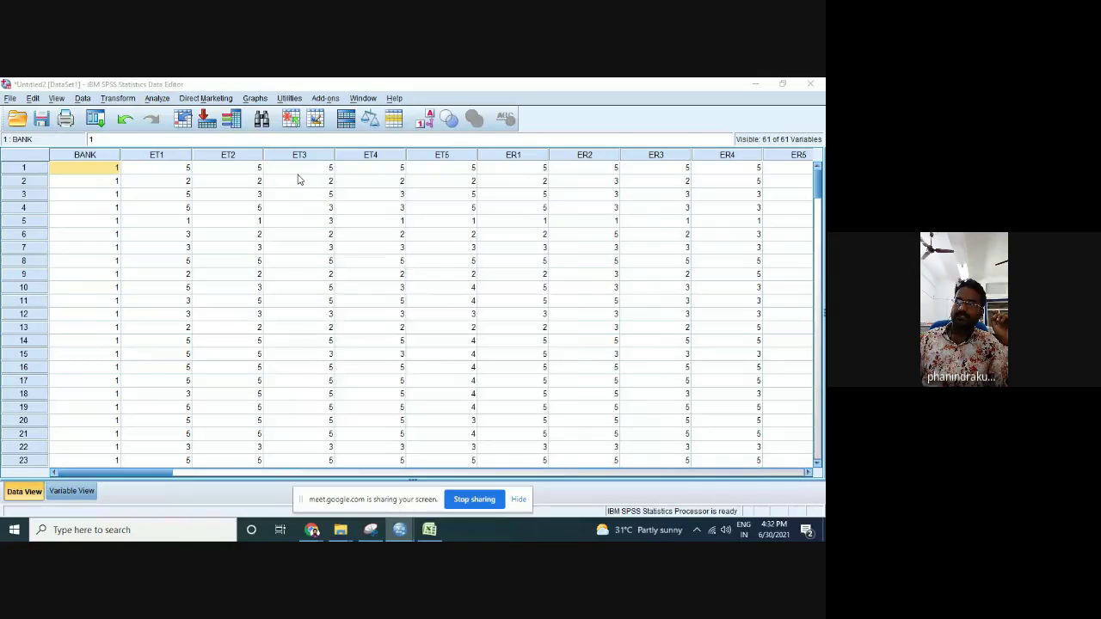
left_click(534, 217)
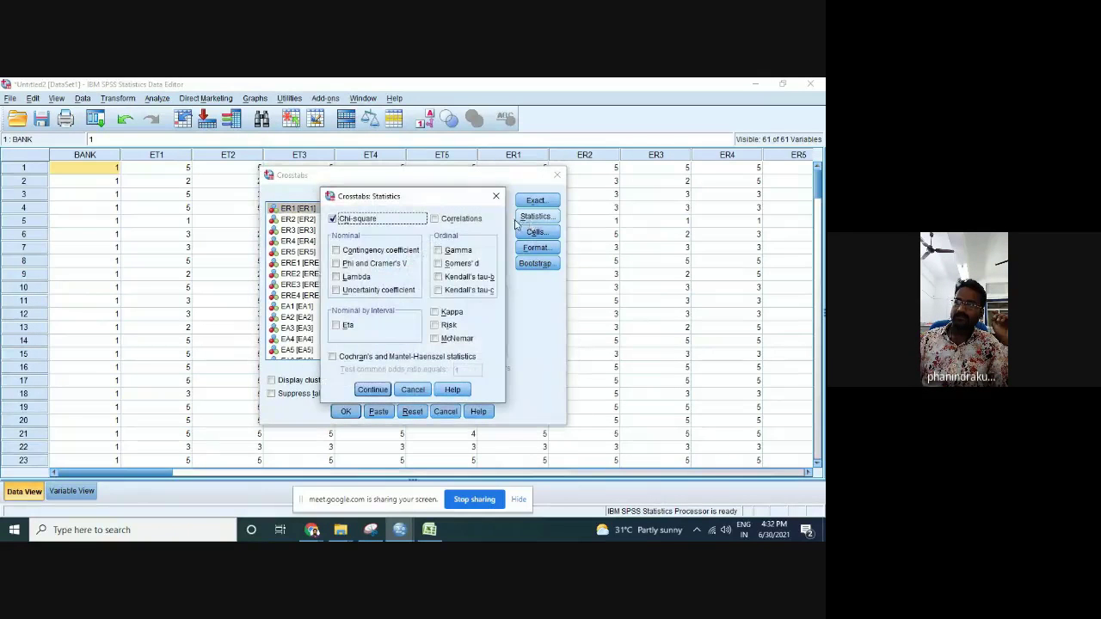
left_click(496, 200)
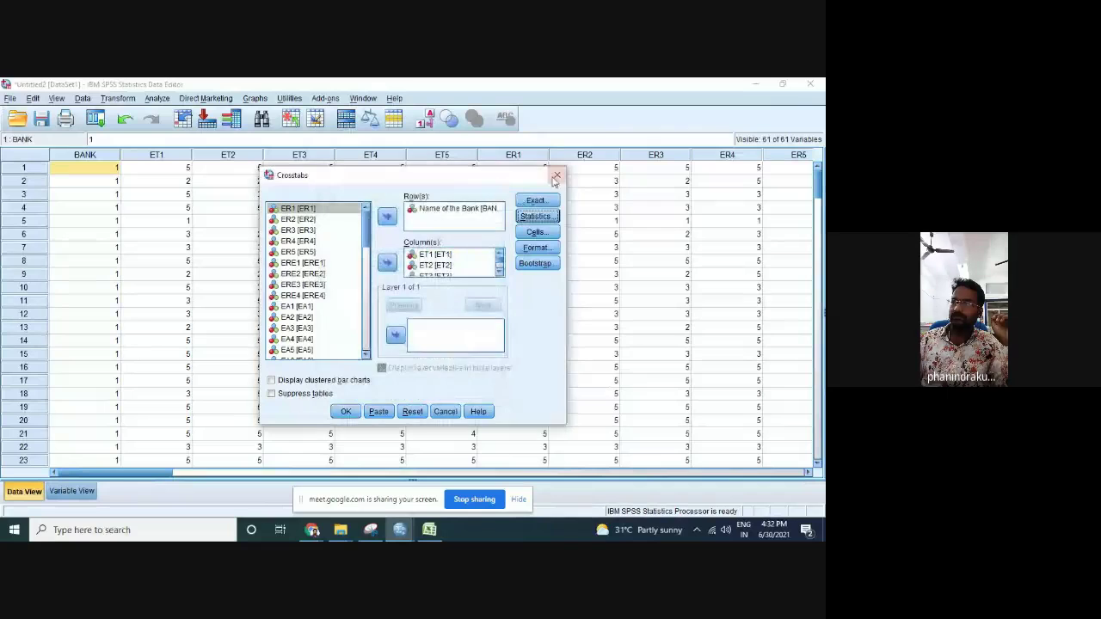
left_click(556, 175)
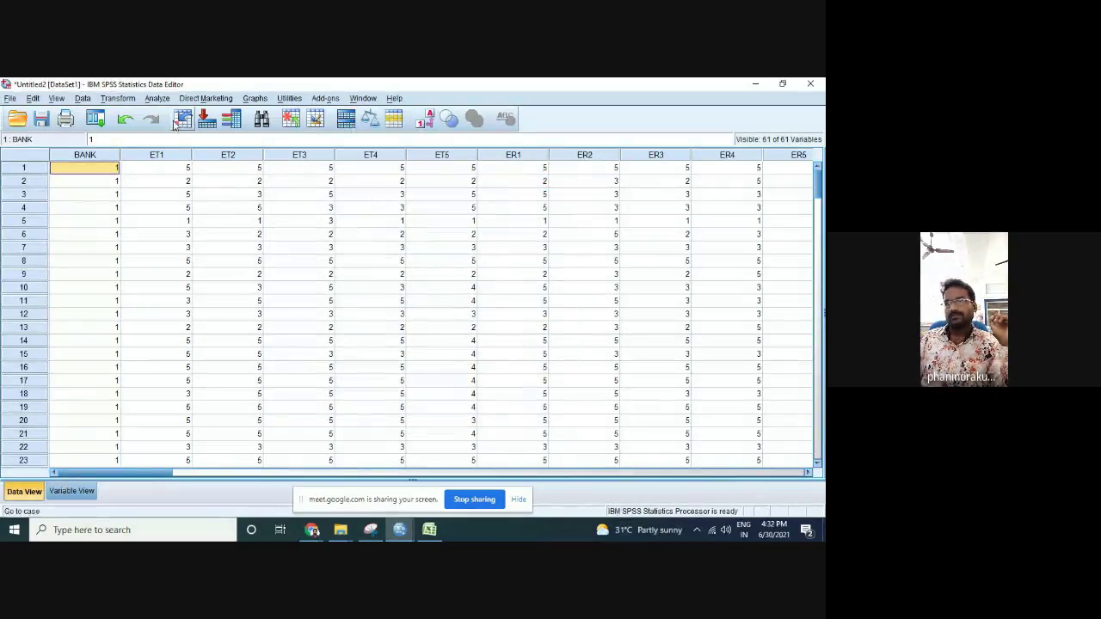
left_click(156, 98)
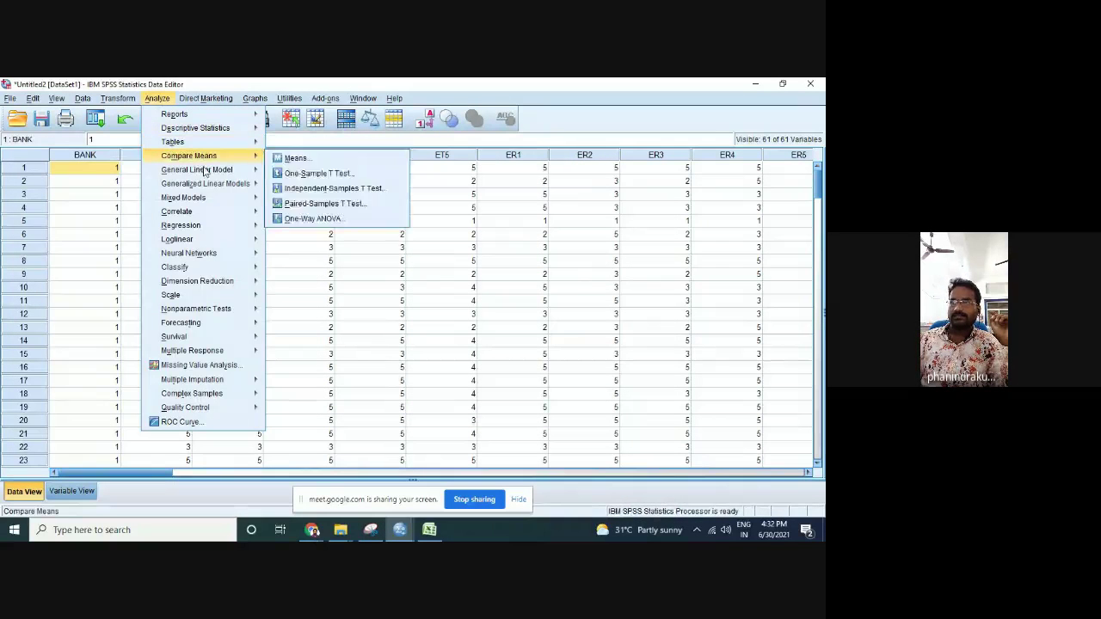
mouse_move(210, 226)
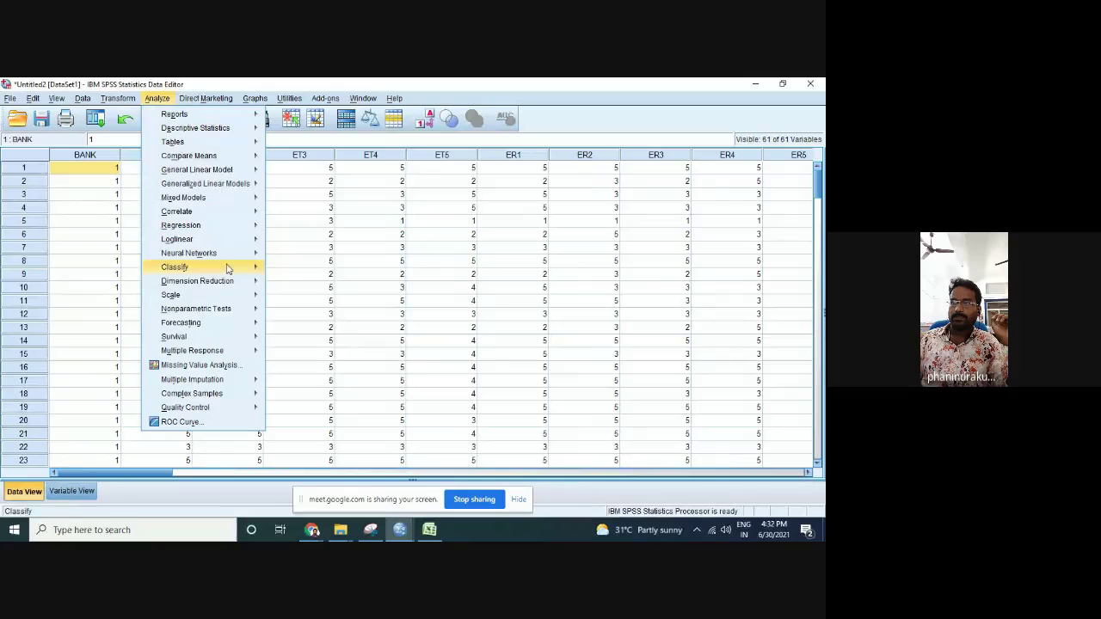
mouse_move(249, 314)
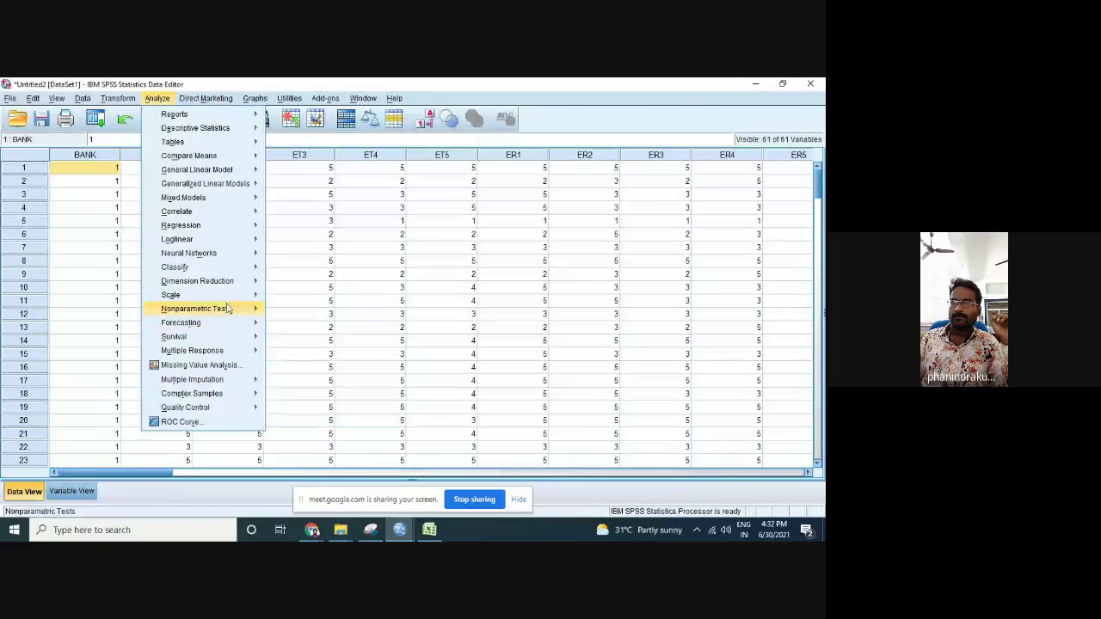
mouse_move(232, 202)
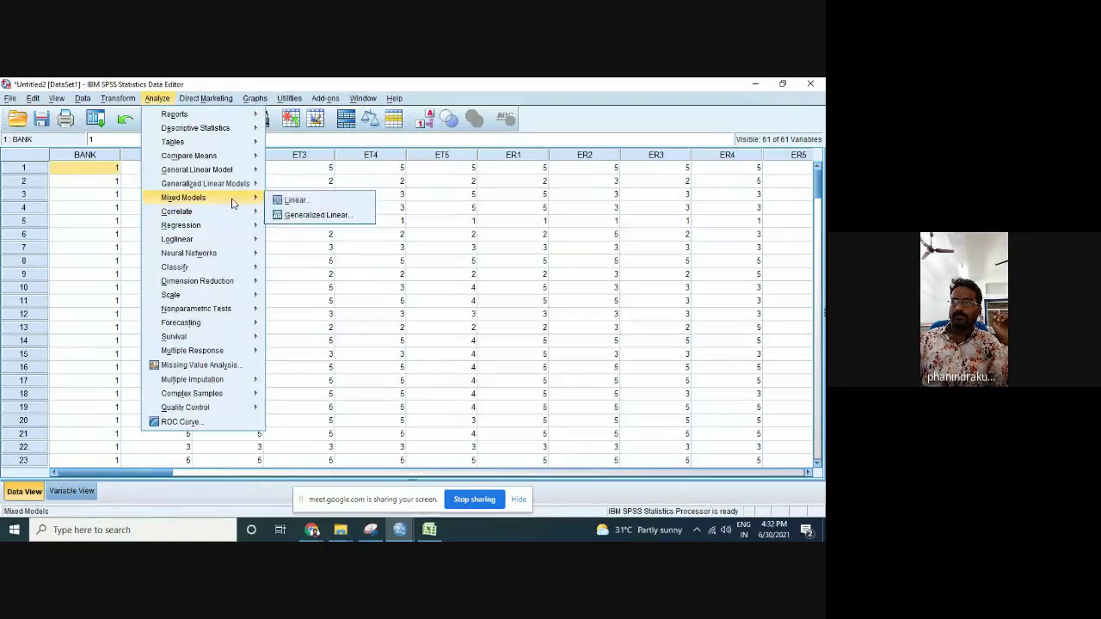
mouse_move(245, 144)
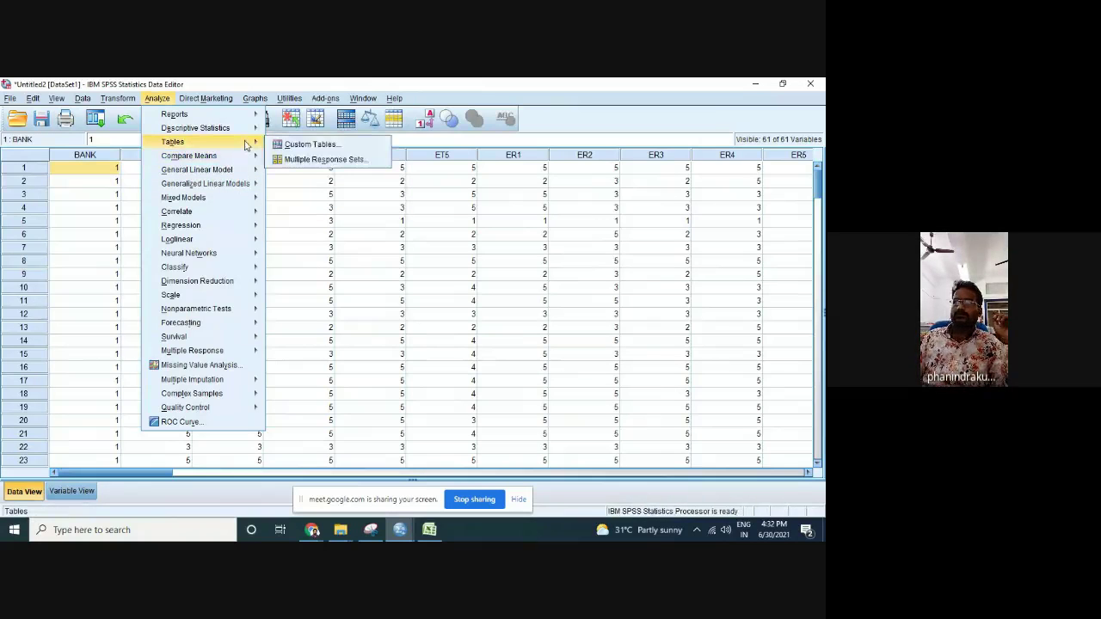
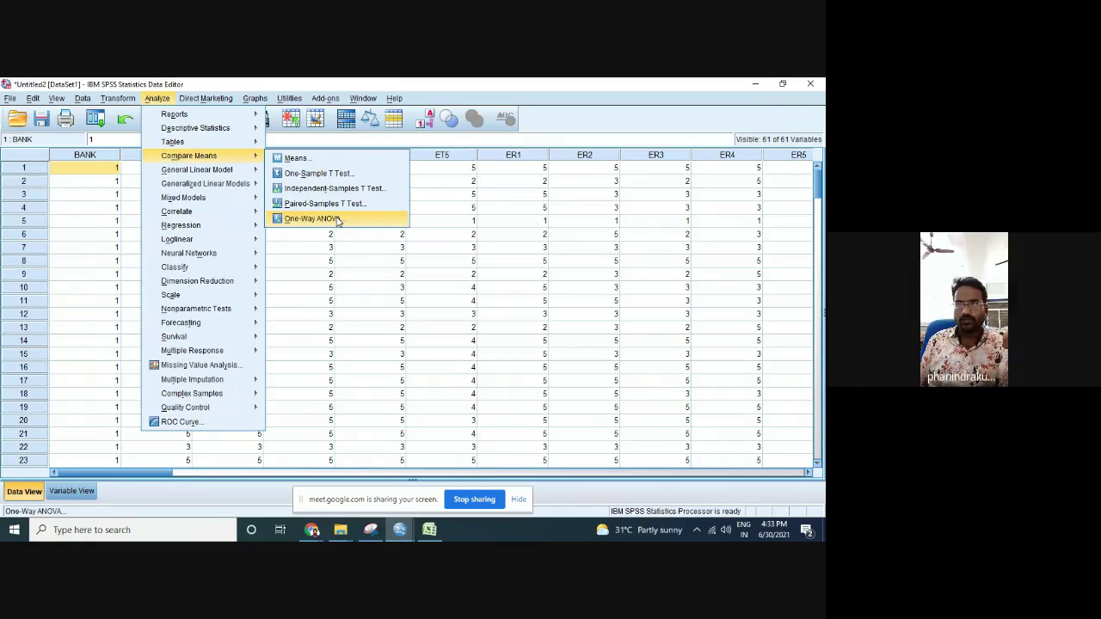
Set up a One-Way ANOVA with Name of the Bank as the dependent variable and ET1 as the factor
left_click(337, 219)
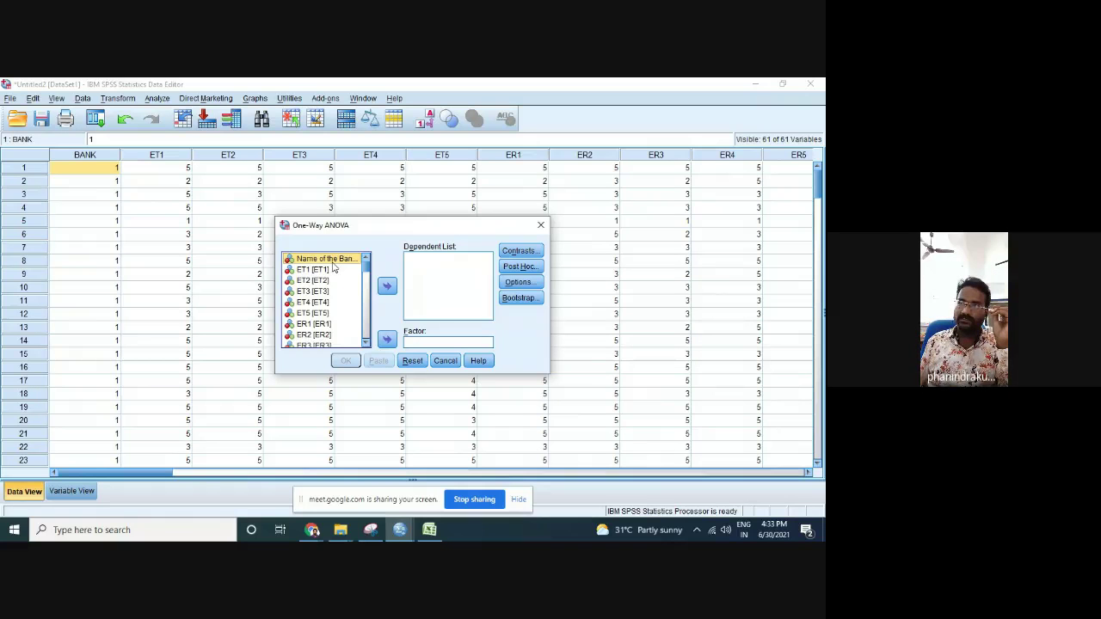
left_click(366, 297)
scroll(365, 308, "down", 10)
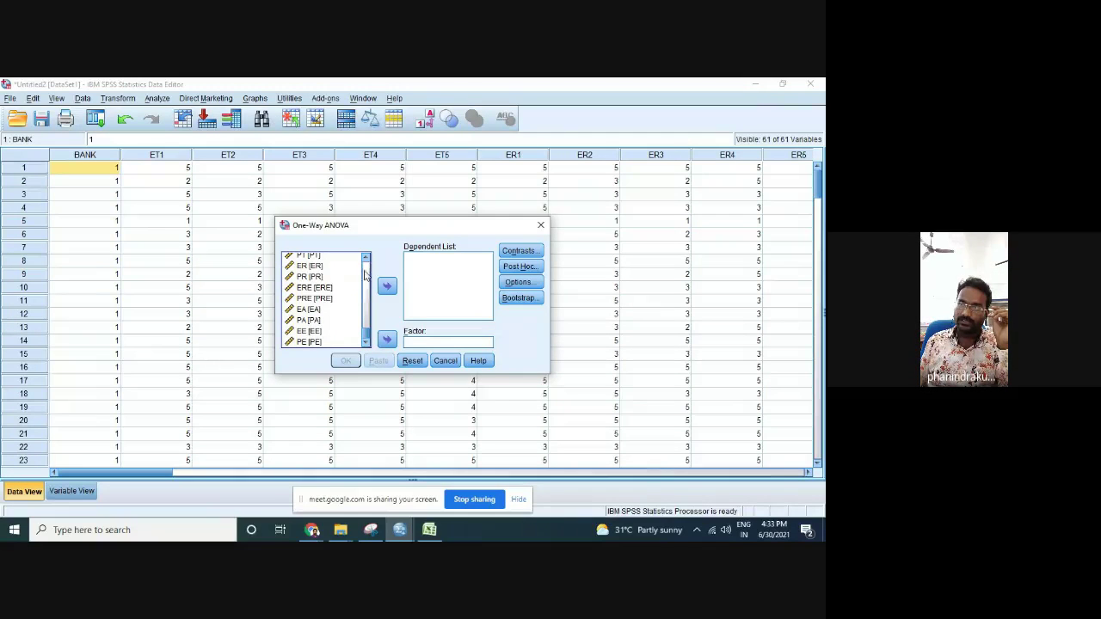
left_click_drag(367, 334, 362, 268)
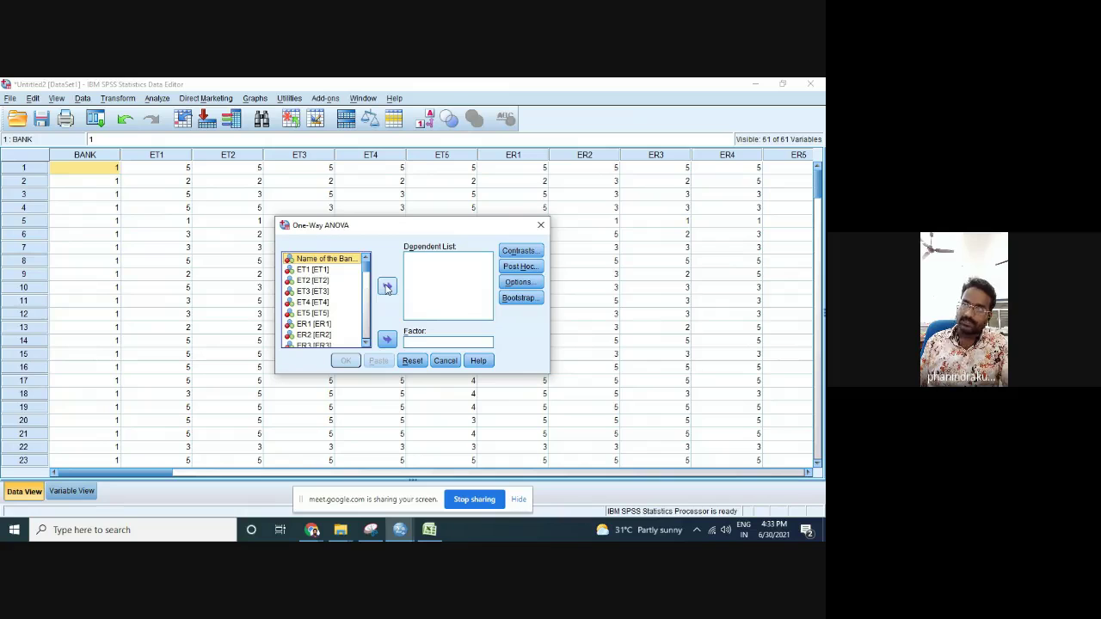
left_click(387, 287)
left_click(312, 260)
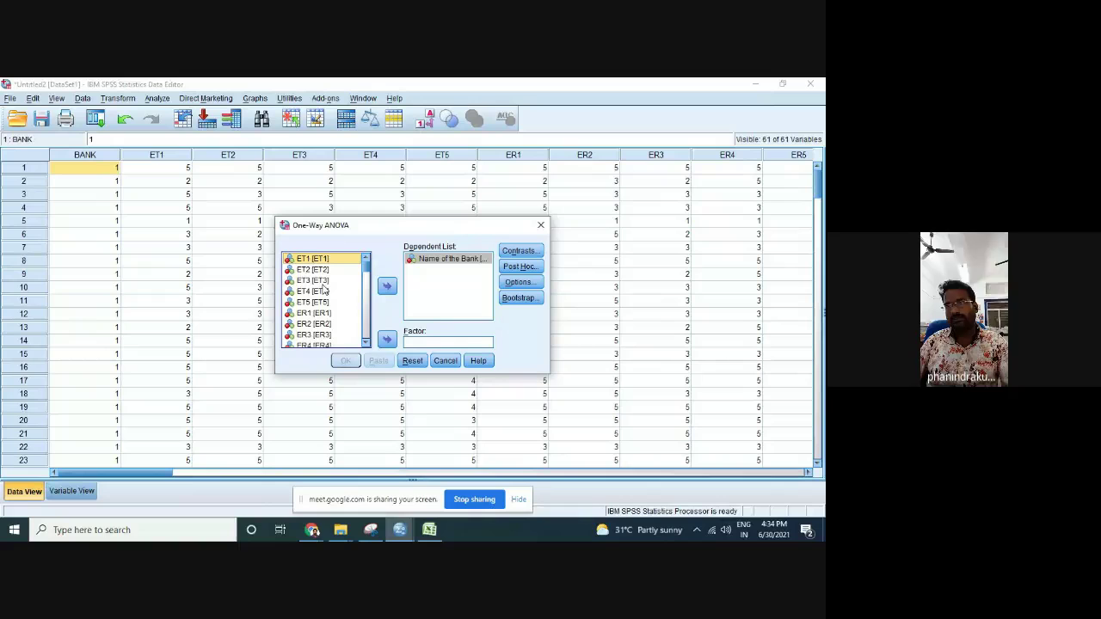
left_click(386, 338)
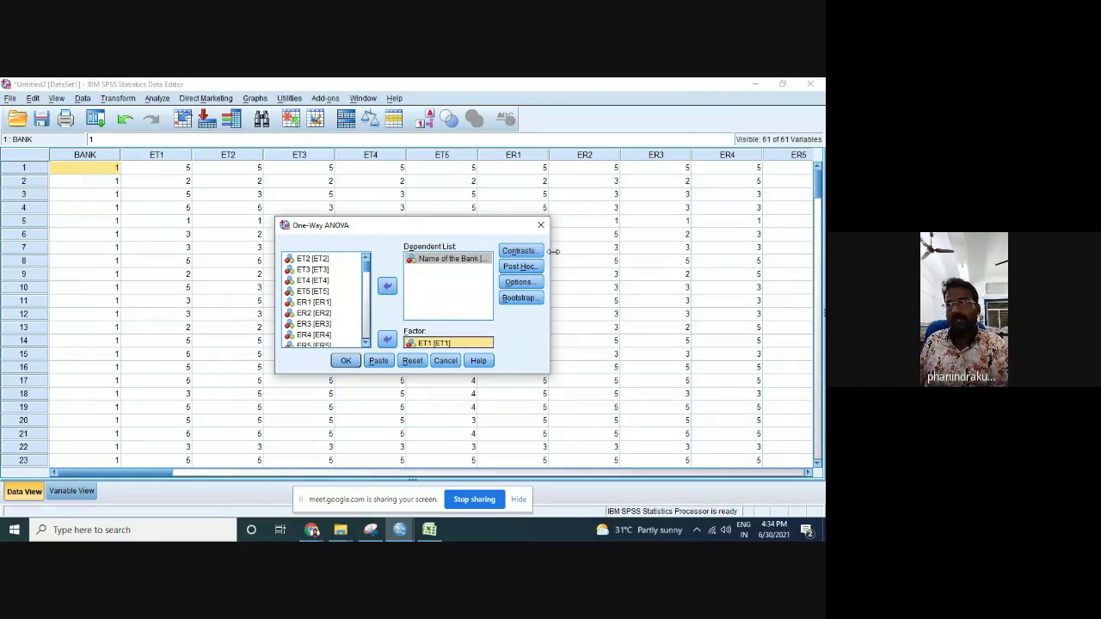
Review the One-Way ANOVA contrast and post hoc comparison options, leaving both without applying changes
left_click(526, 254)
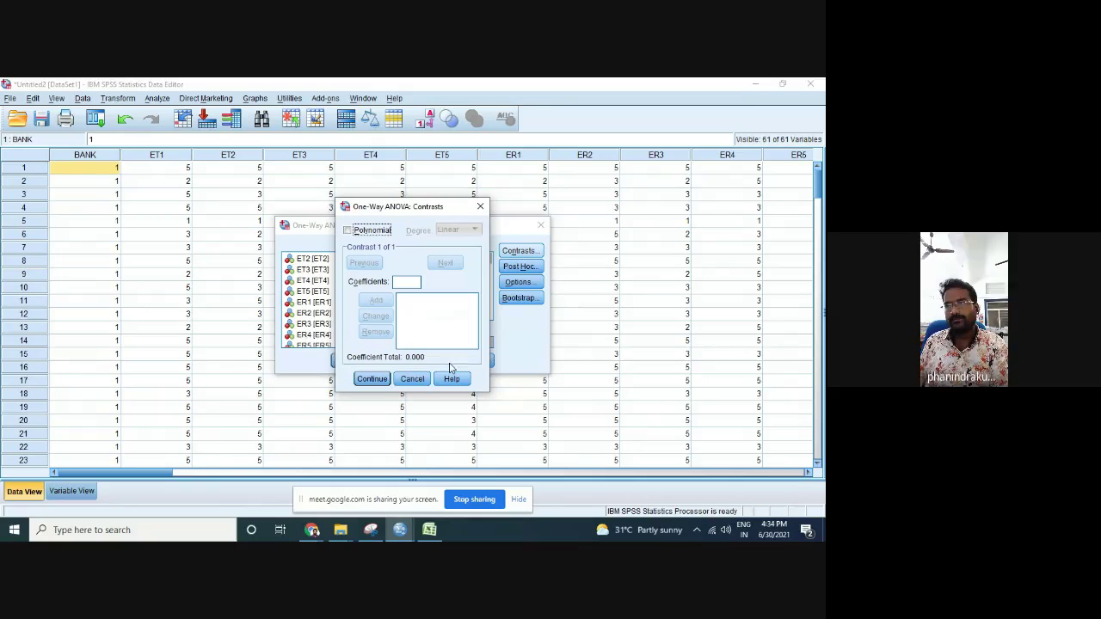
left_click(409, 381)
left_click(524, 251)
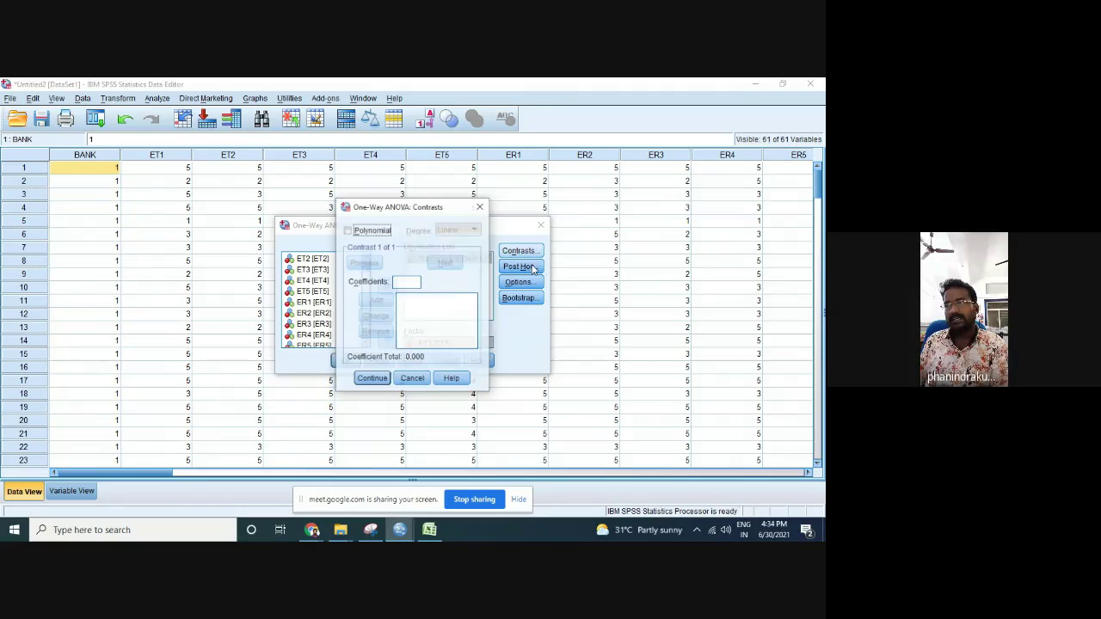
left_click(480, 206)
left_click(519, 266)
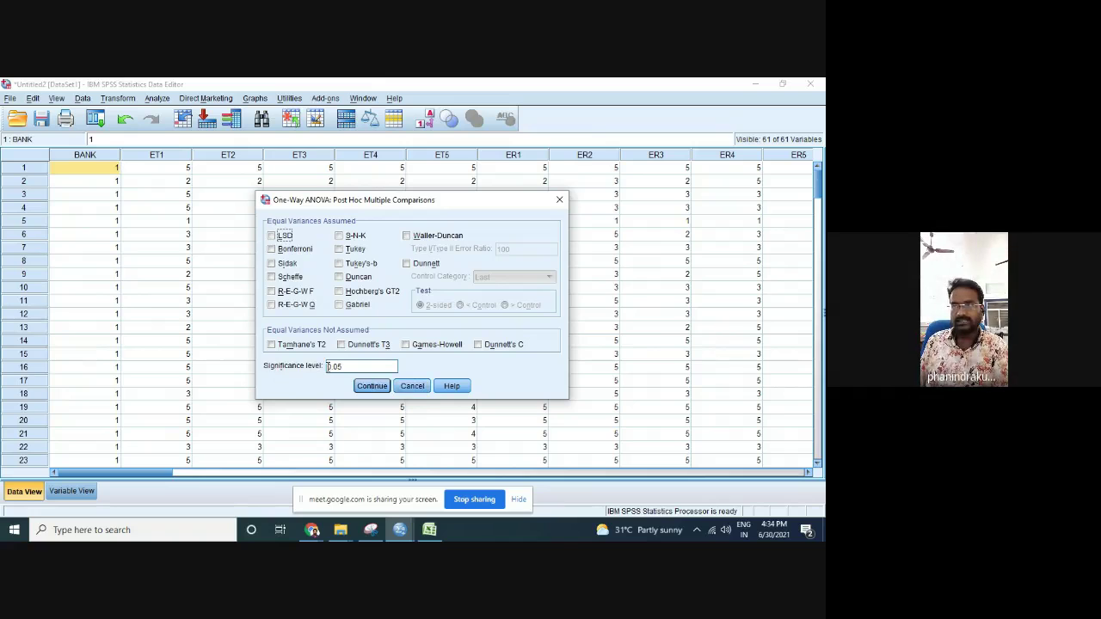
left_click(411, 386)
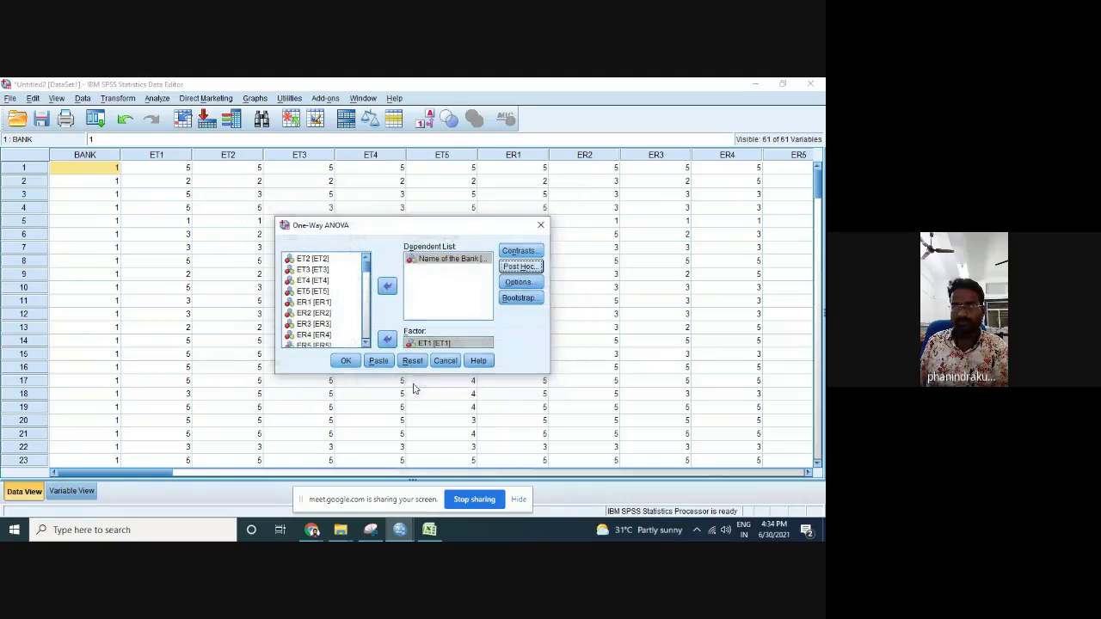
Run the One-Way ANOVA of Name of the Bank by ET1, examine its ANOVA table and return to the dataset
left_click(345, 361)
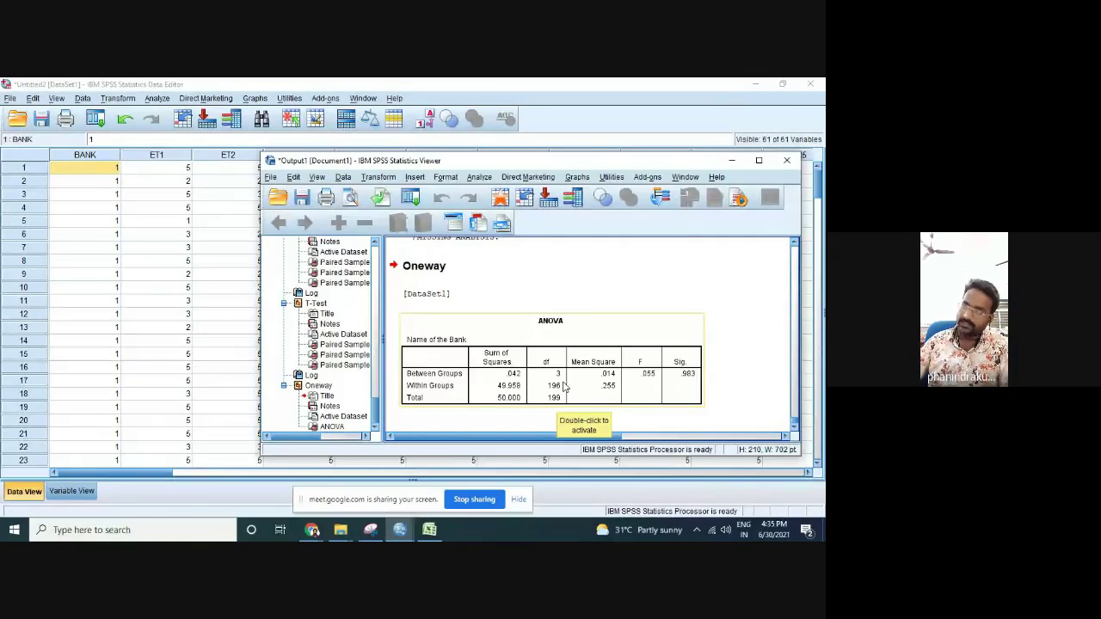
left_click(758, 161)
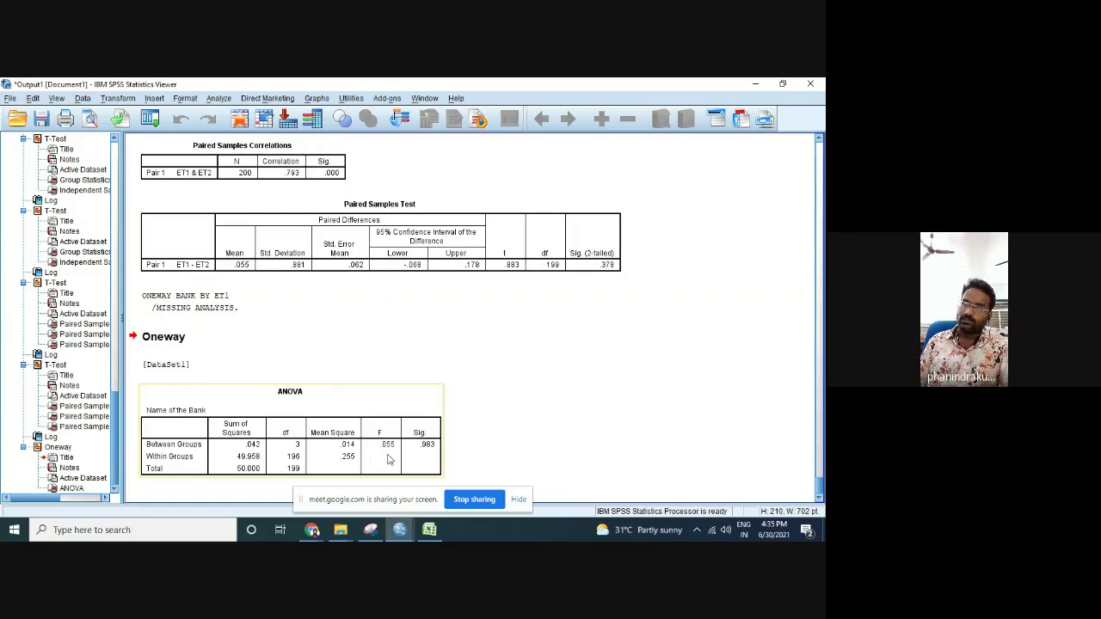
left_click(757, 83)
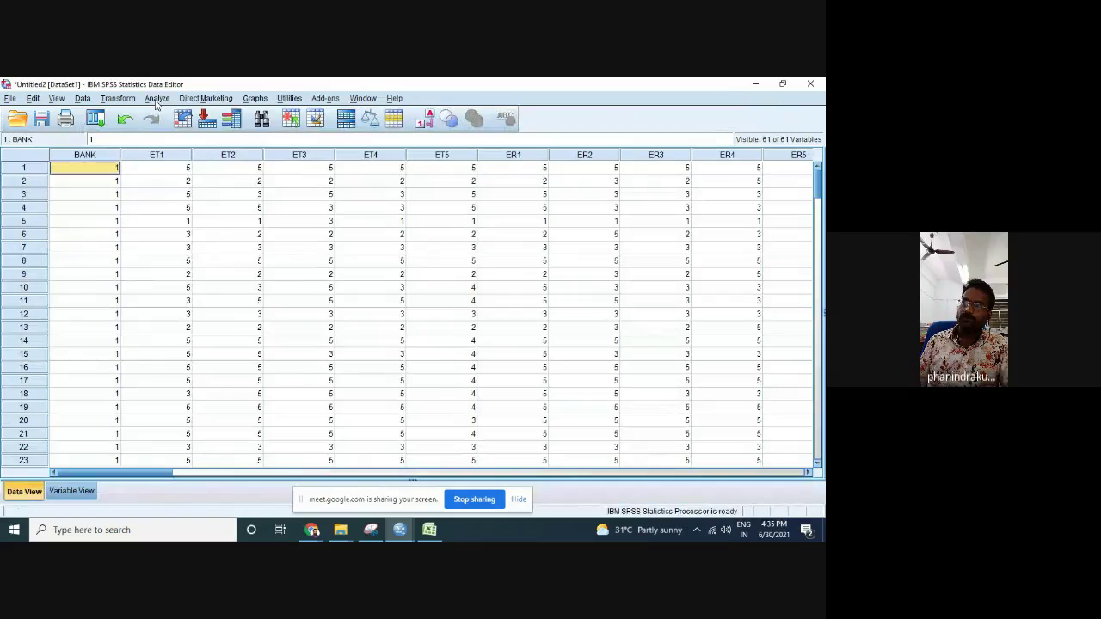
Reopen One-Way ANOVA, clear its previous variables and assign ET1 through ET5 as the dependent variables
left_click(156, 98)
mouse_move(220, 159)
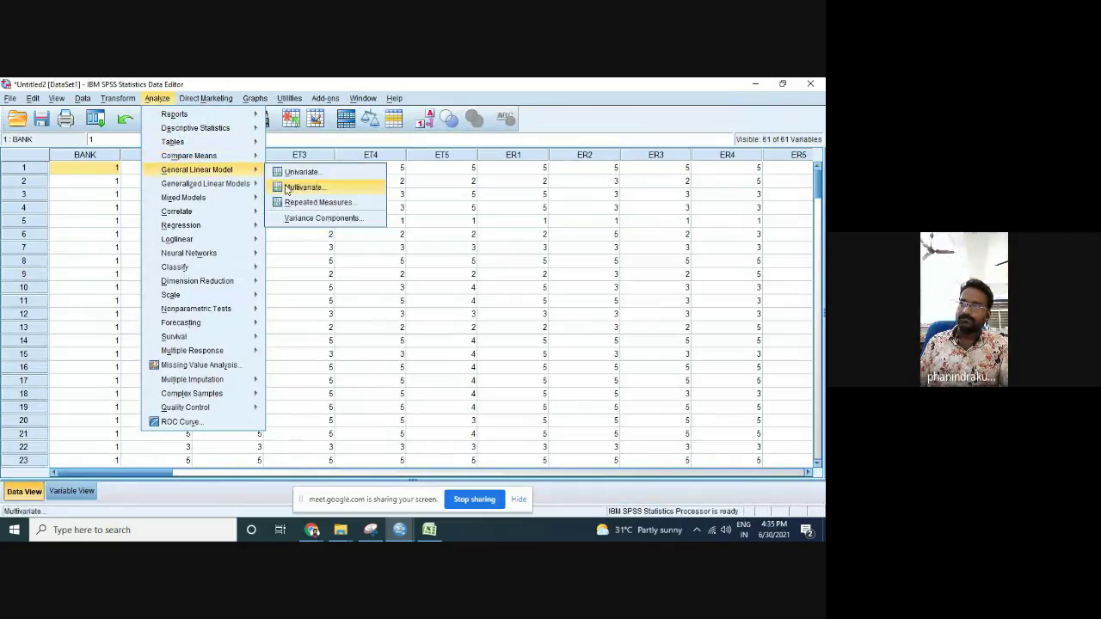
left_click(314, 219)
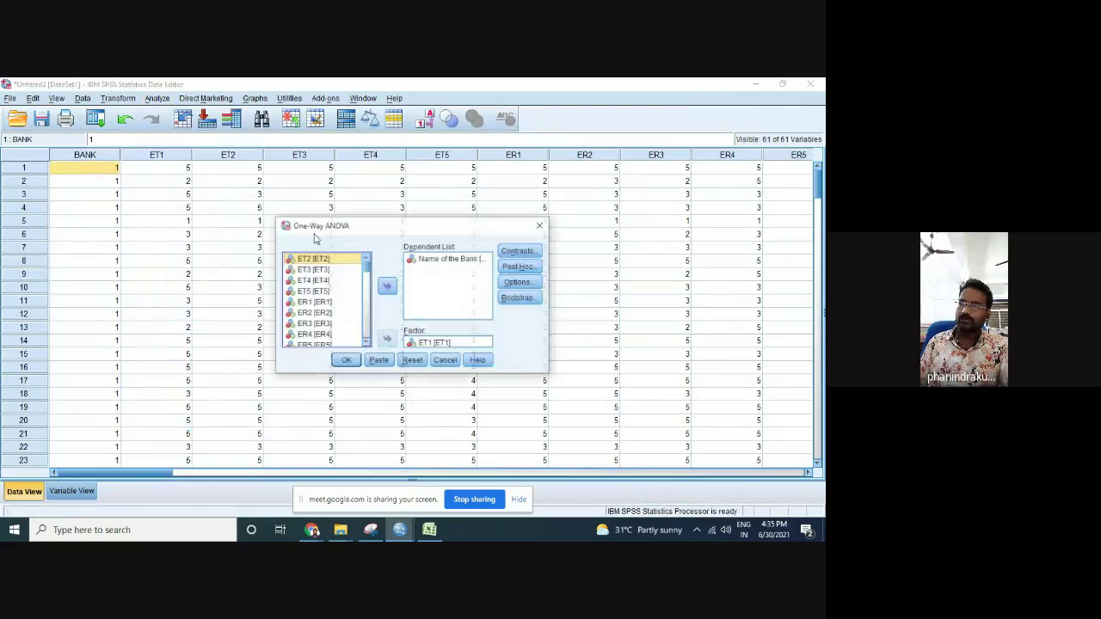
left_click(324, 270)
left_click(327, 281, "shift")
left_click(326, 291, "shift")
left_click(325, 303, "shift")
left_click(325, 313, "shift")
left_click(386, 286)
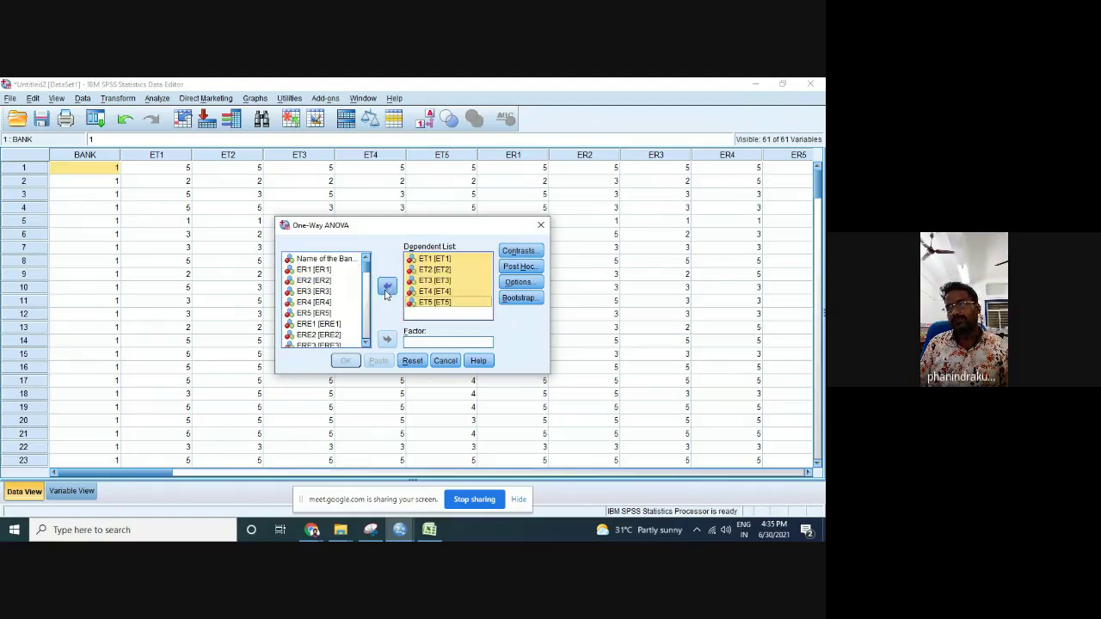
Set Name of the Bank as the ANOVA factor and run the analysis
left_click(331, 262)
left_click(386, 339)
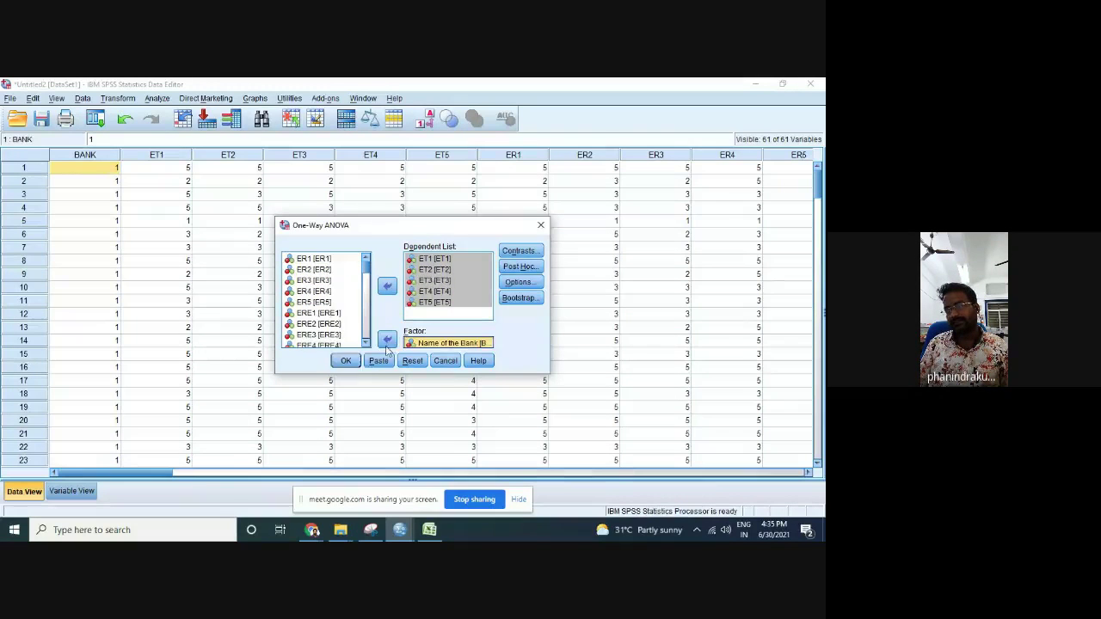
left_click(345, 360)
scroll(530, 386, "down", 5)
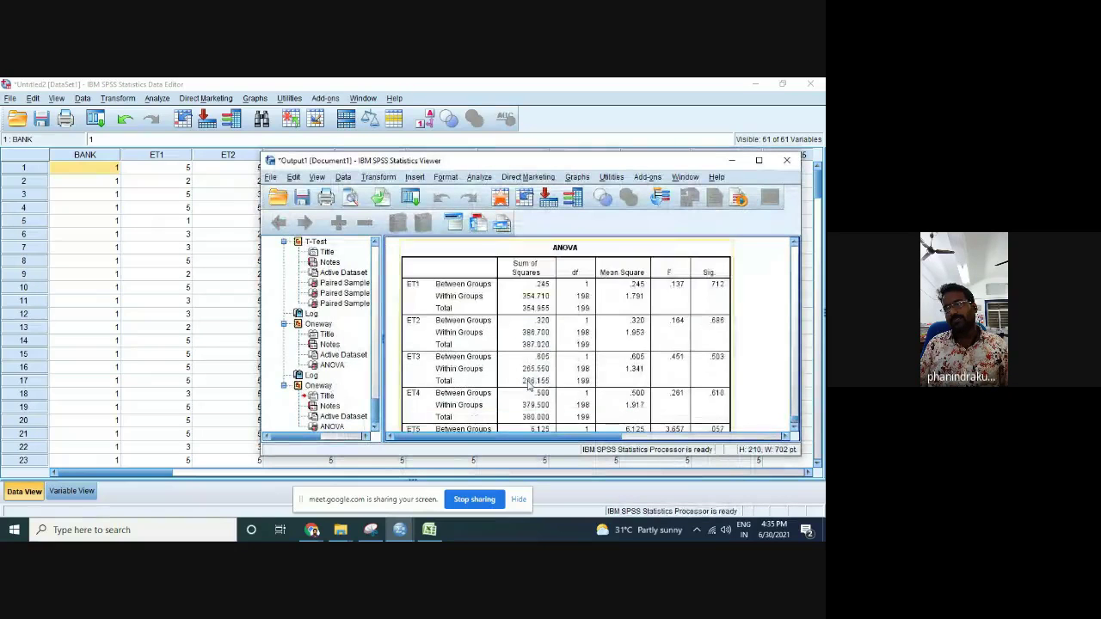
Examine the F and Sig. values for ET1 to ET5 in the enlarged ANOVA output, and return to the dataset
left_click(758, 161)
left_click(154, 314)
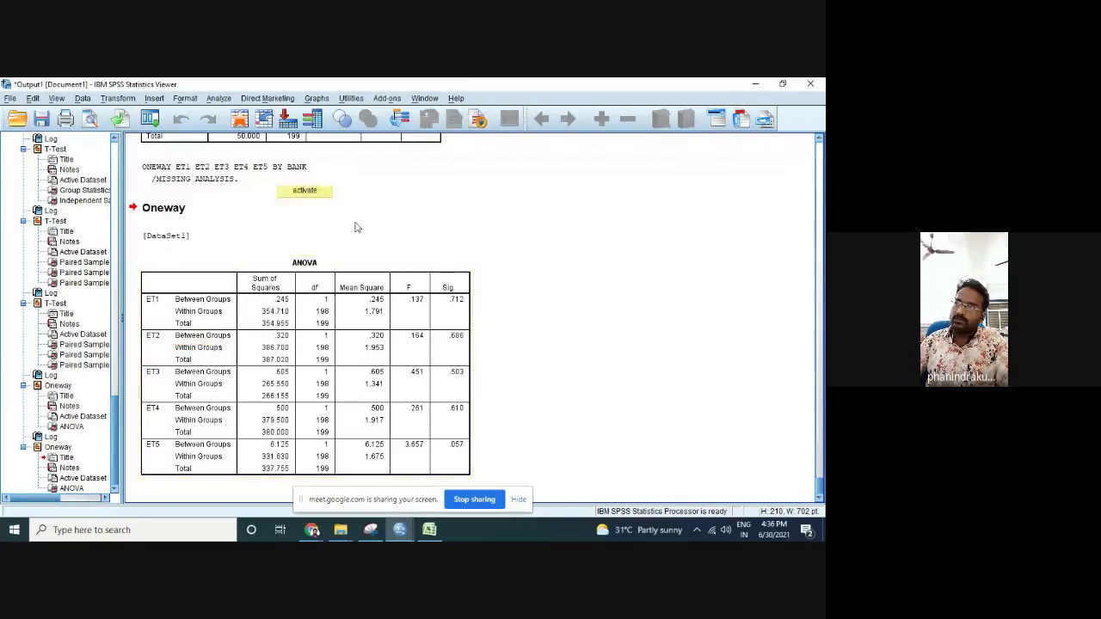
left_click(411, 311)
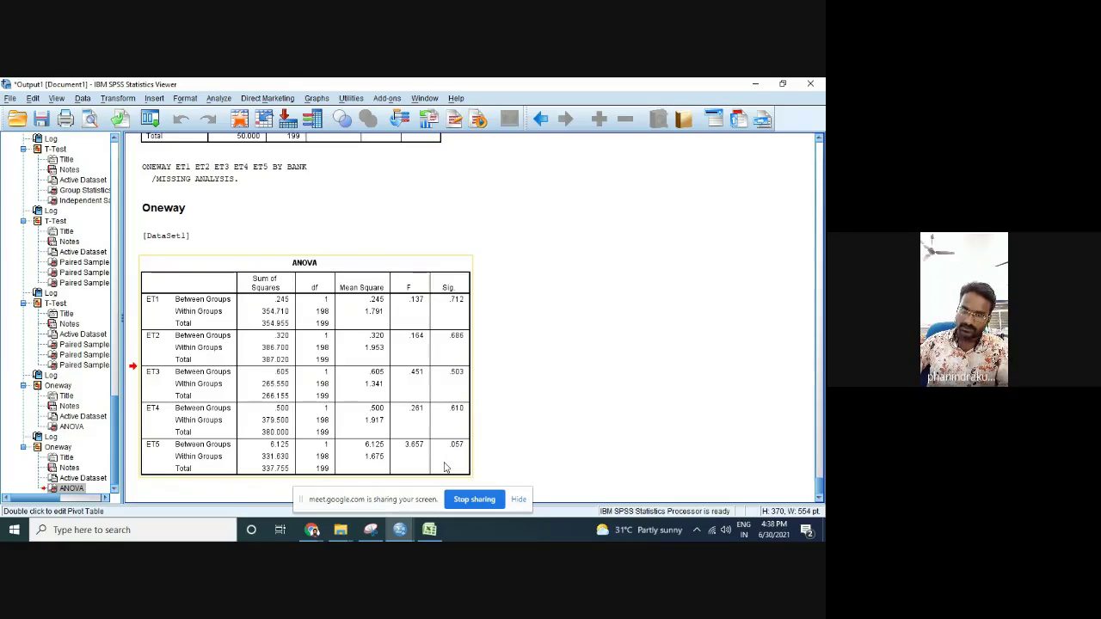
left_click(442, 386)
left_click(754, 85)
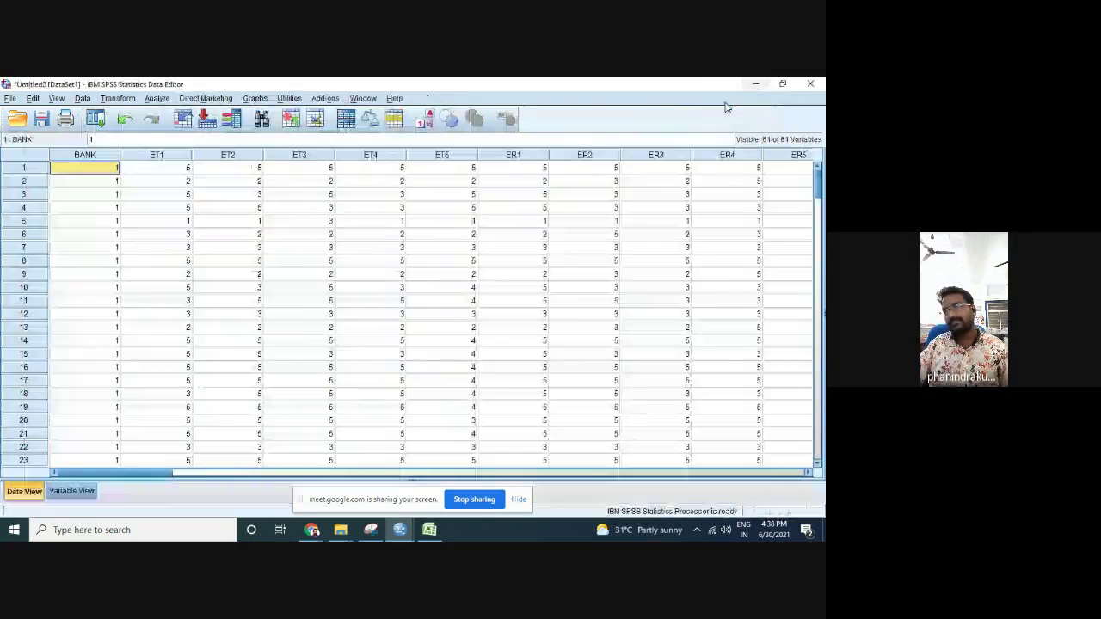
Switch to the Day - 5 folder in File Explorer and open the analysis document in Word
mouse_move(341, 530)
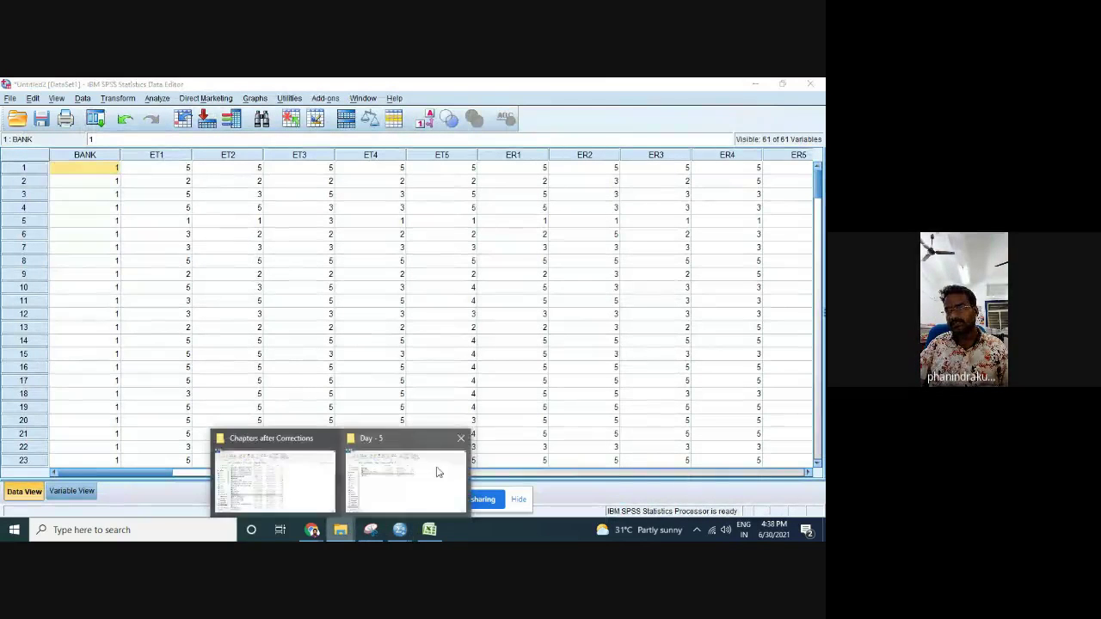
left_click(425, 469)
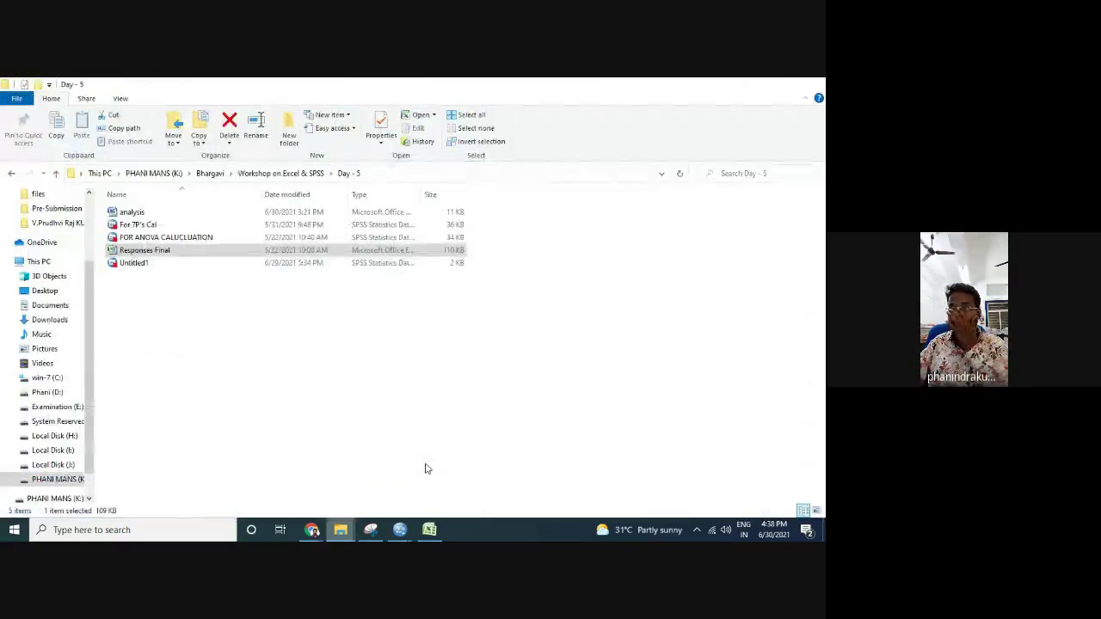
left_click(196, 214)
double_click(196, 218)
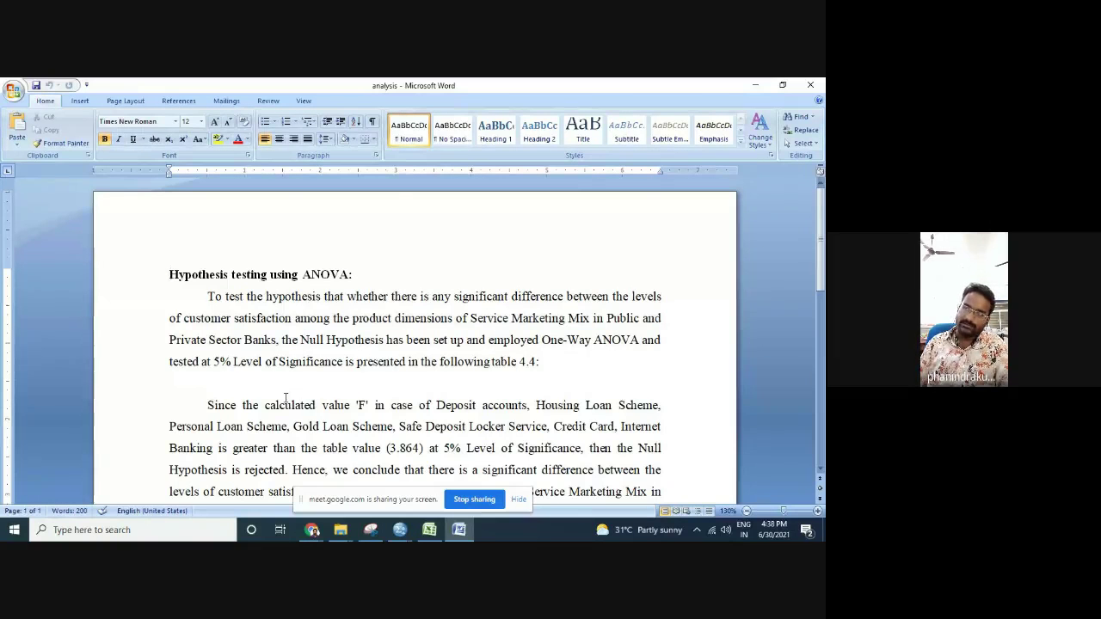
Read the ANOVA hypothesis-testing interpretation, marking the calculated value F and the table value (3.864) at 5%
scroll(277, 447, "down", 1)
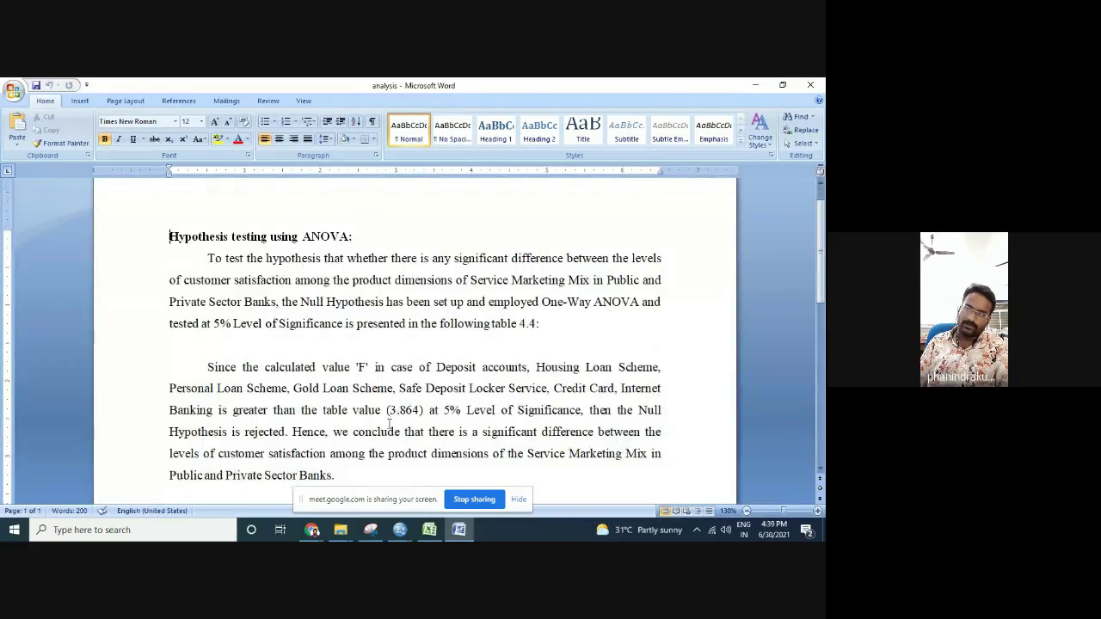
double_click(361, 370)
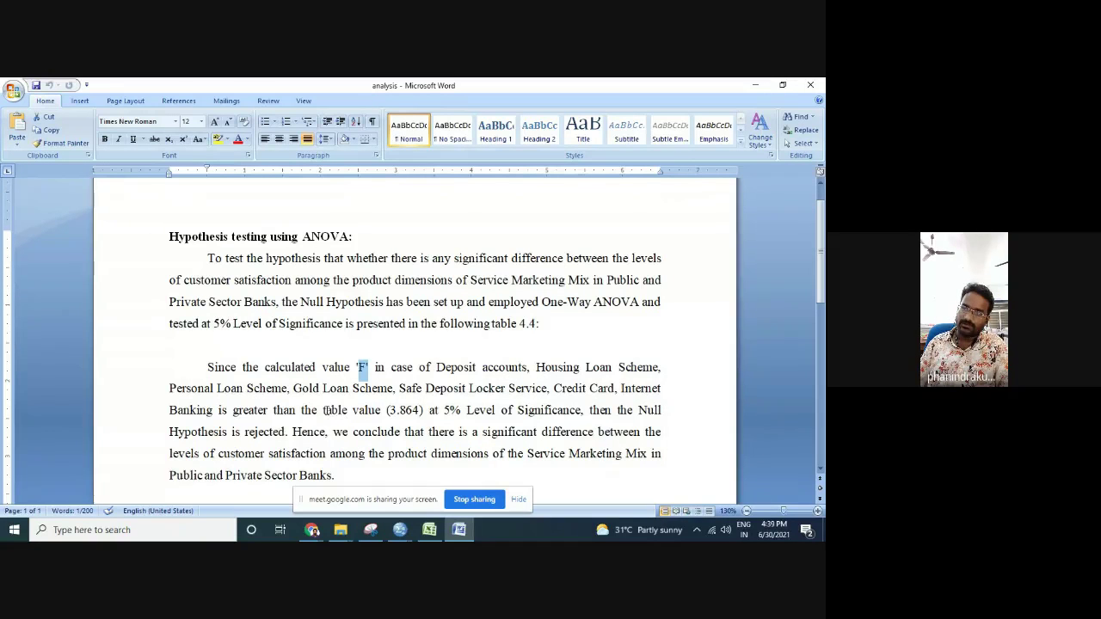
left_click_drag(323, 410, 456, 413)
scroll(456, 411, "down", 2)
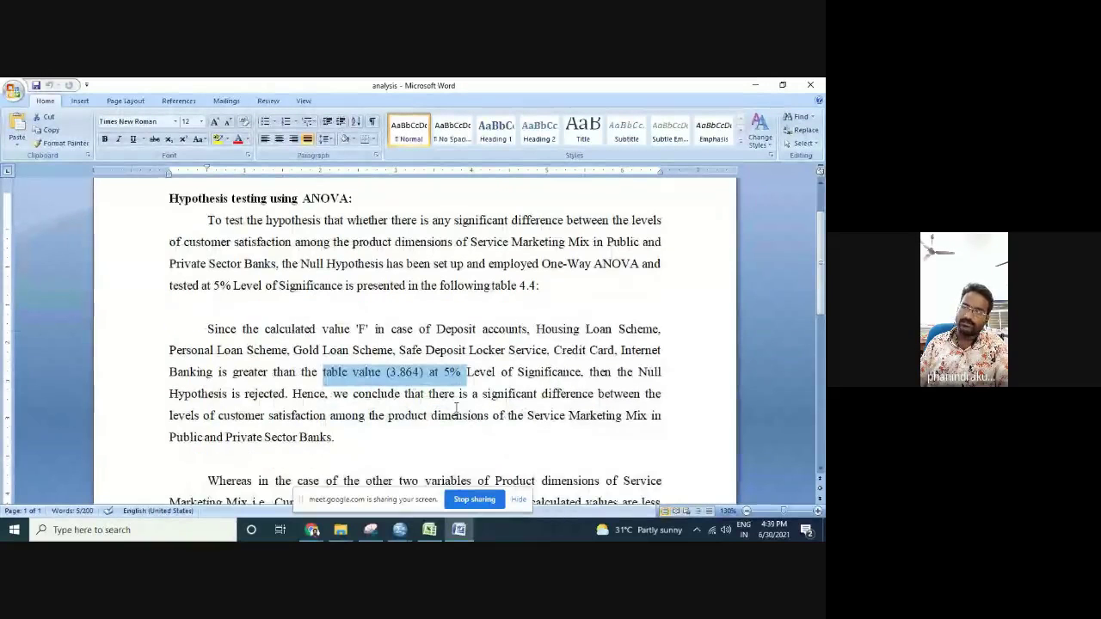
scroll(457, 407, "down", 2)
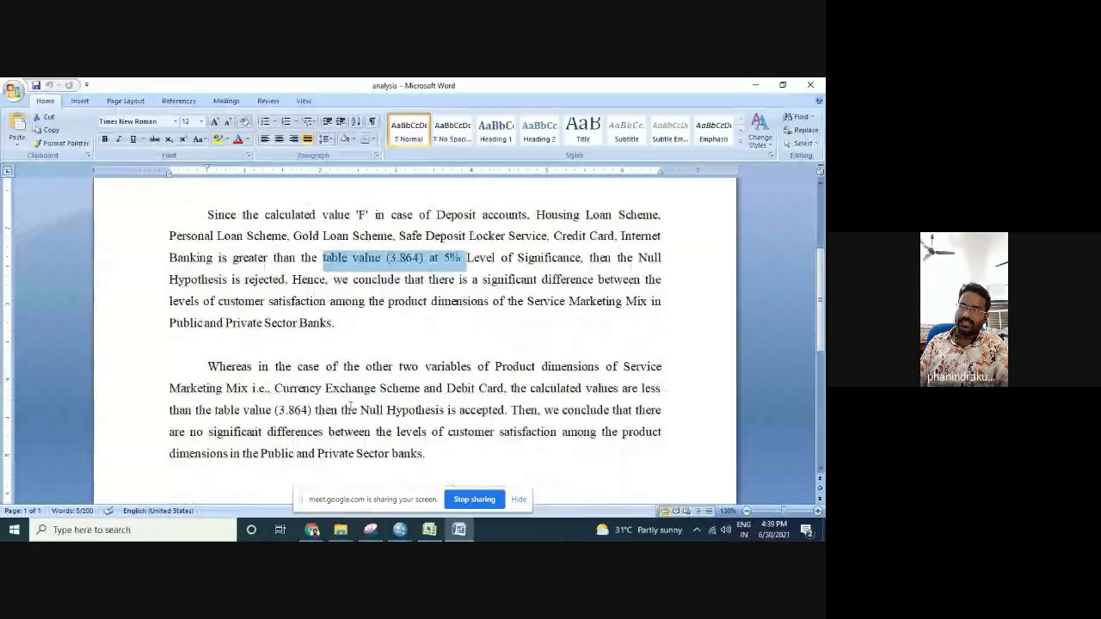
Highlight in yellow the passage from "Whereas in the case of the other two variables" through "table value (3.864)"
left_click_drag(207, 368, 315, 413)
left_click(218, 138)
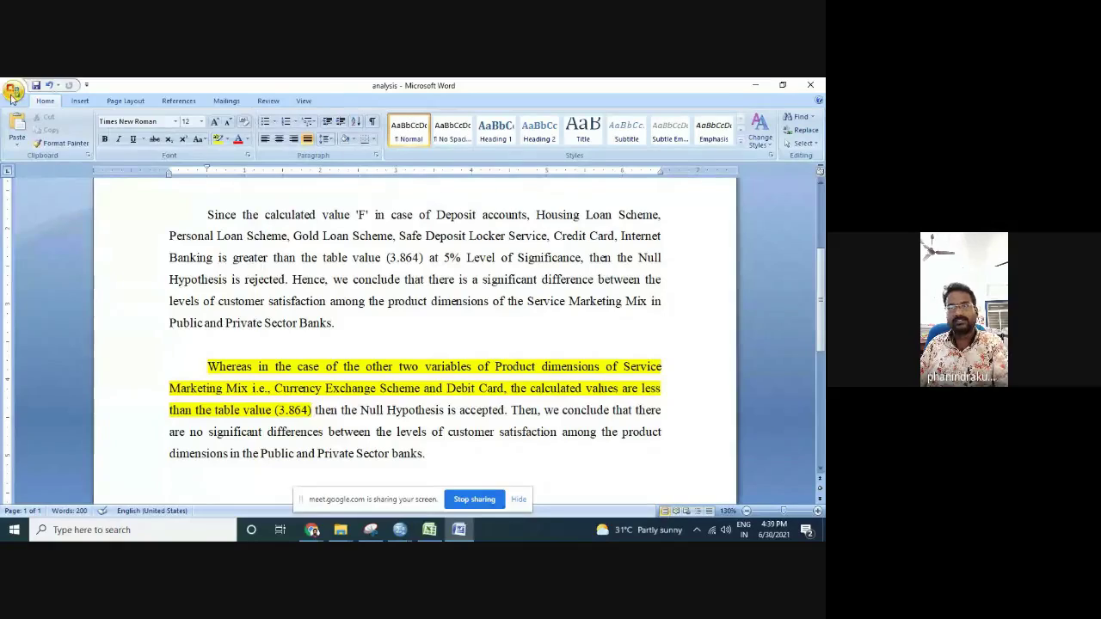
Open the recent Chapter - 4 Customer Satisfaction Evaluation document and locate Table 4.4, Hypothesis Testing using ANOVA
left_click(13, 90)
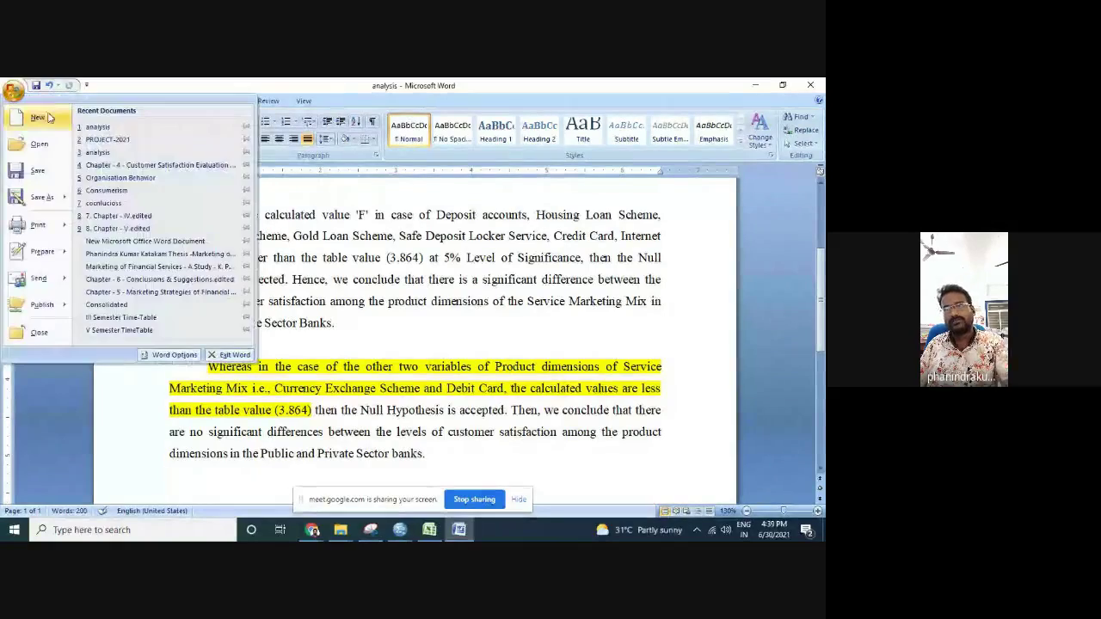
left_click(155, 165)
scroll(326, 324, "down", 5)
scroll(325, 324, "down", 20)
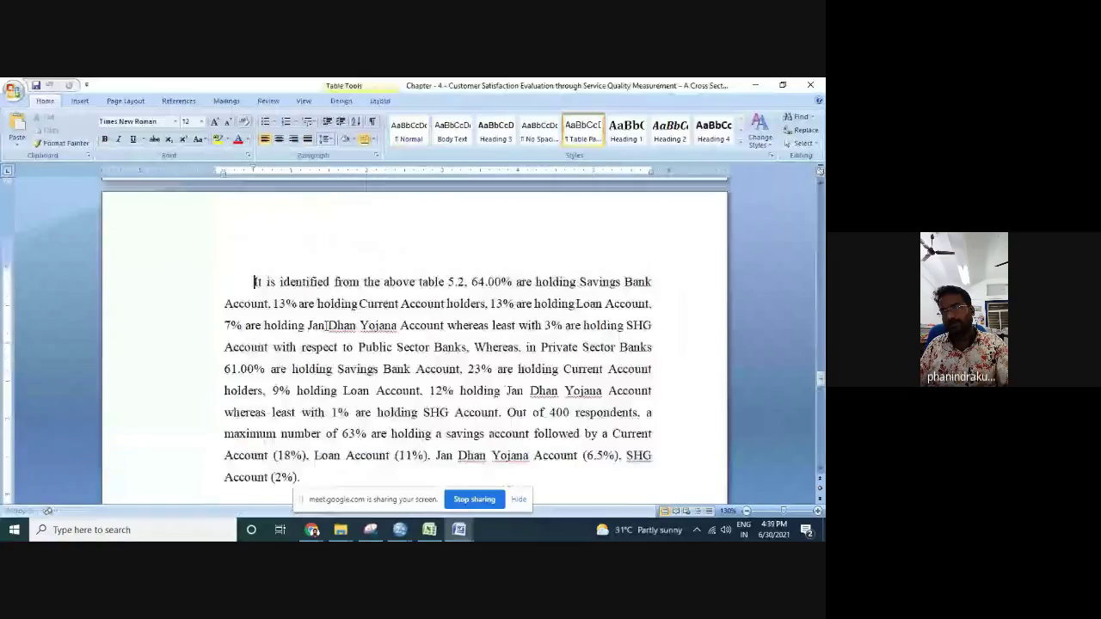
scroll(326, 324, "down", 20)
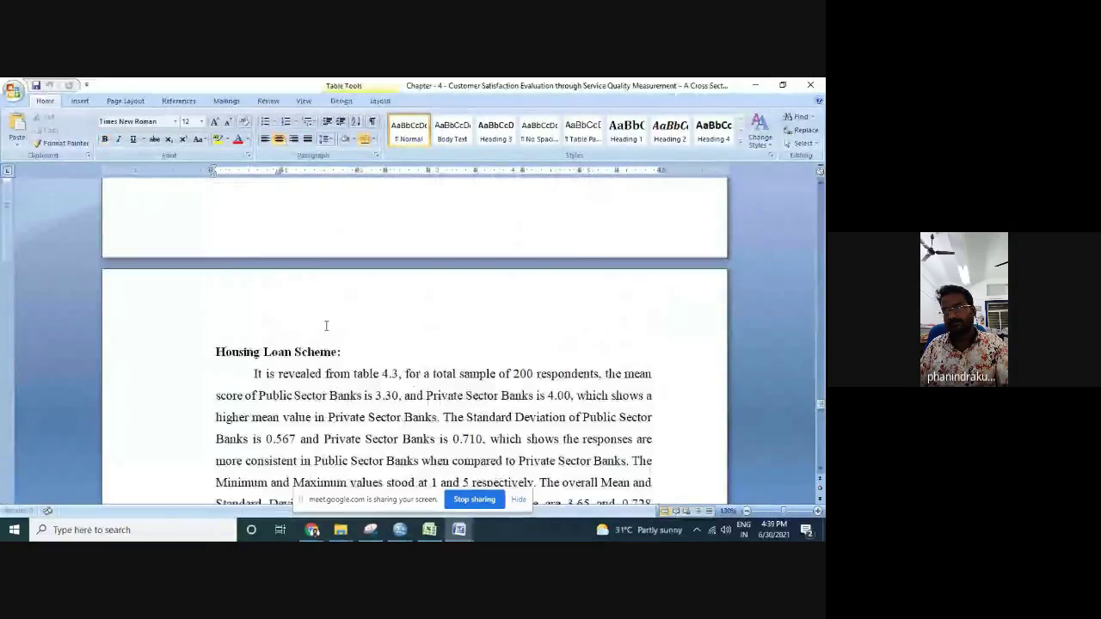
scroll(326, 324, "down", 20)
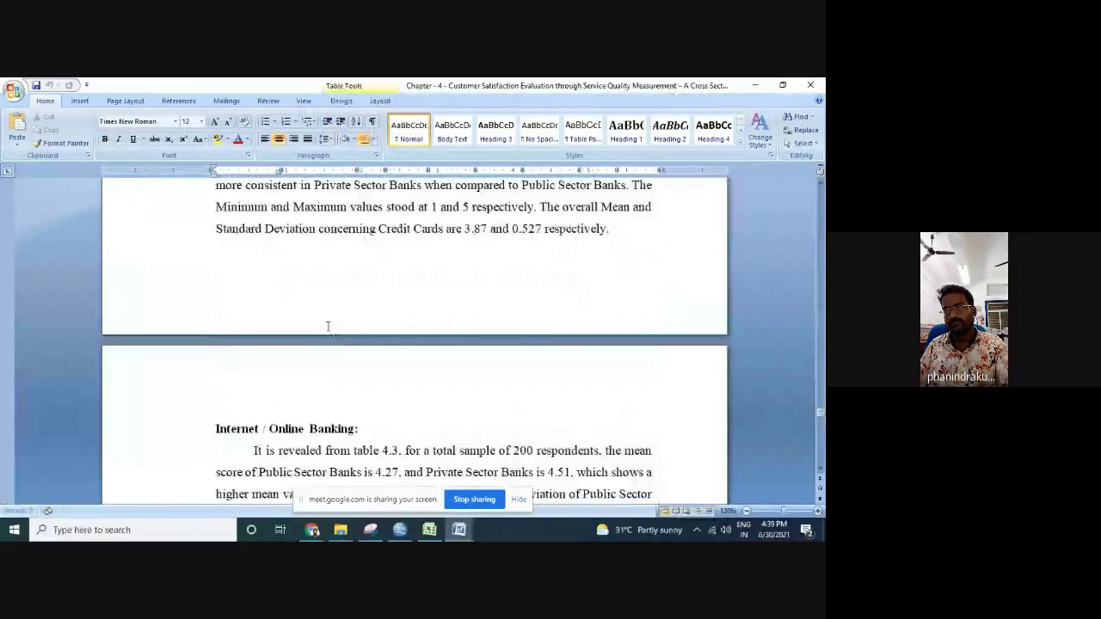
scroll(326, 325, "down", 15)
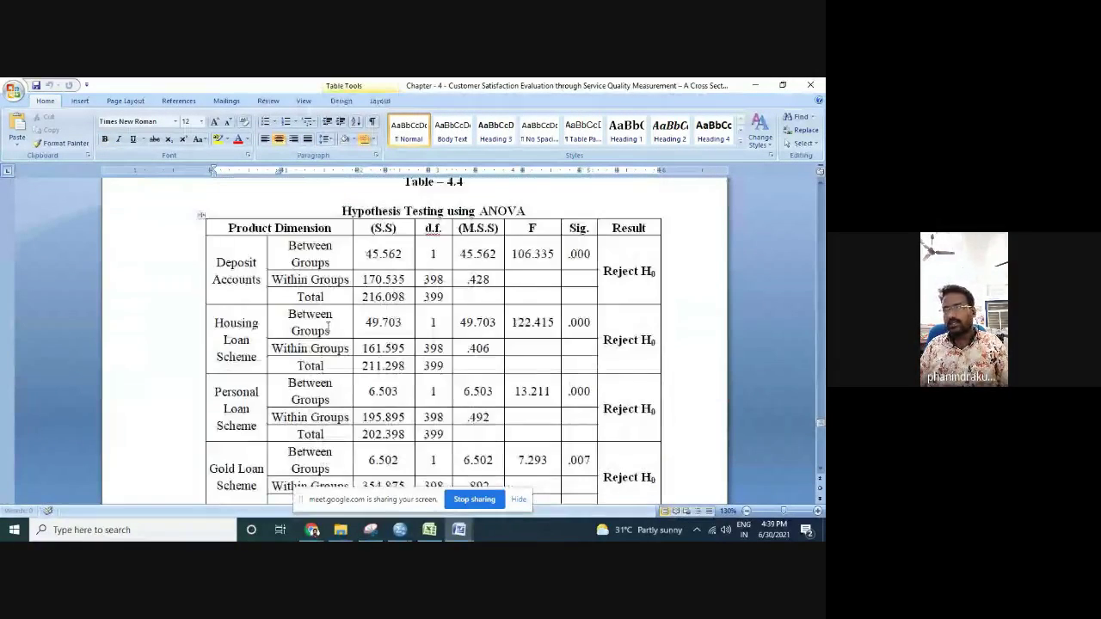
scroll(327, 327, "down", 1)
scroll(328, 325, "down", 2)
scroll(329, 326, "down", 1)
scroll(330, 328, "down", 2)
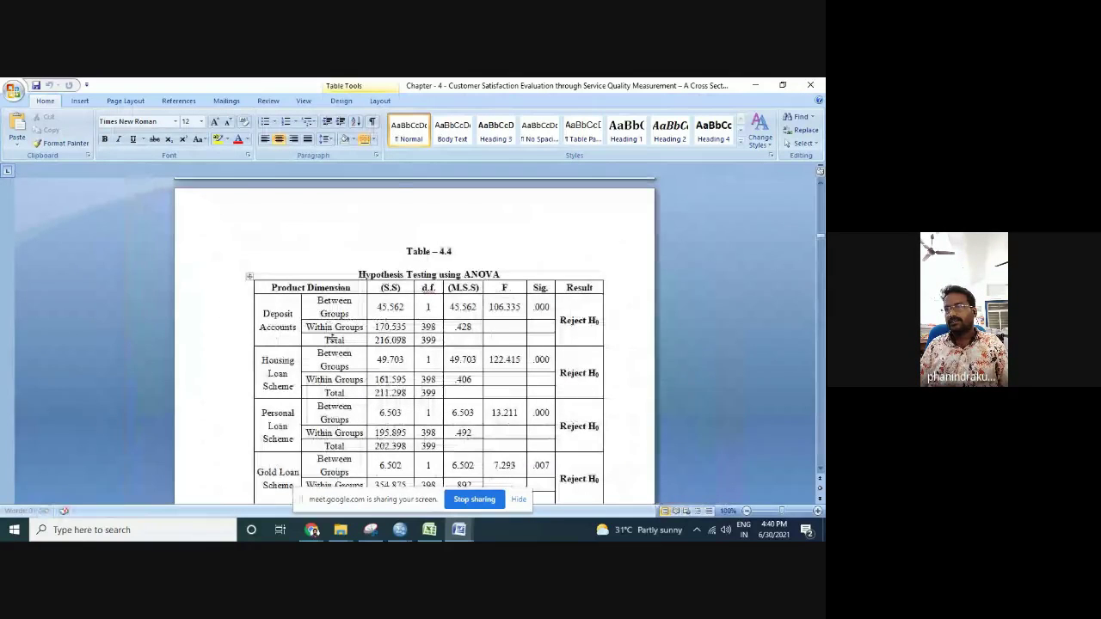
Shade the F column of Table 4.4, Hypothesis Testing using ANOVA, with the blue theme colour
scroll(336, 338, "down", 2)
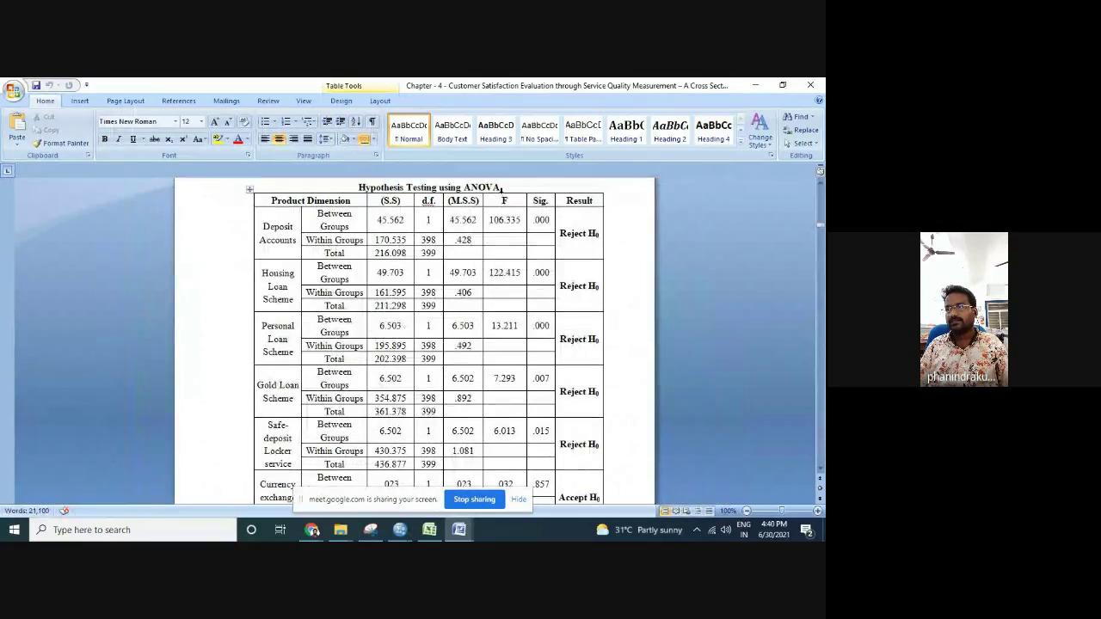
left_click(504, 194)
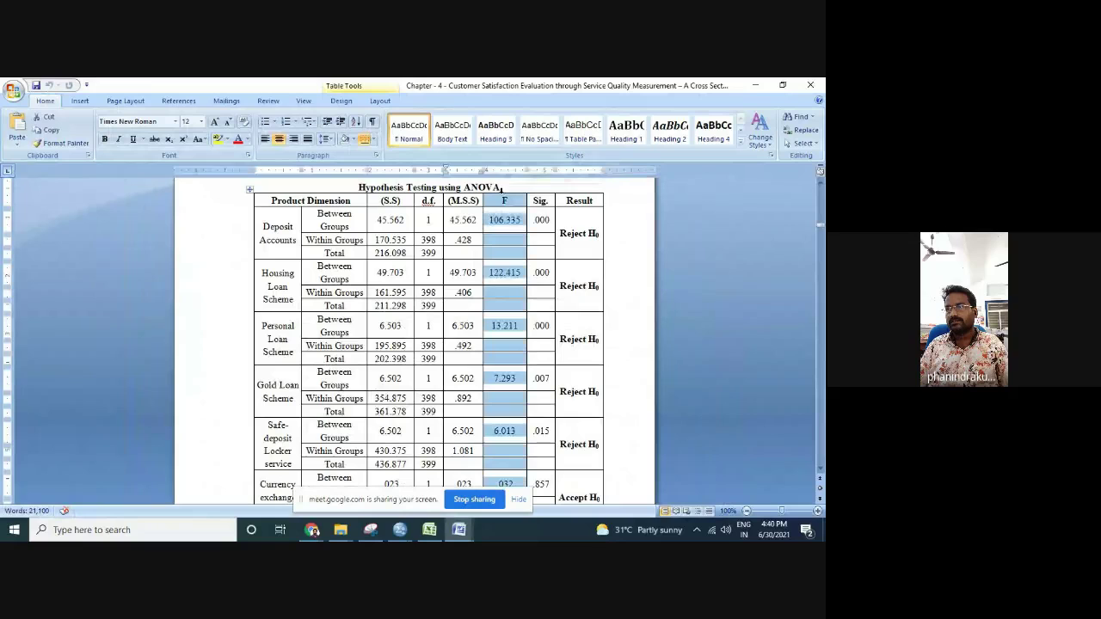
left_click(352, 140)
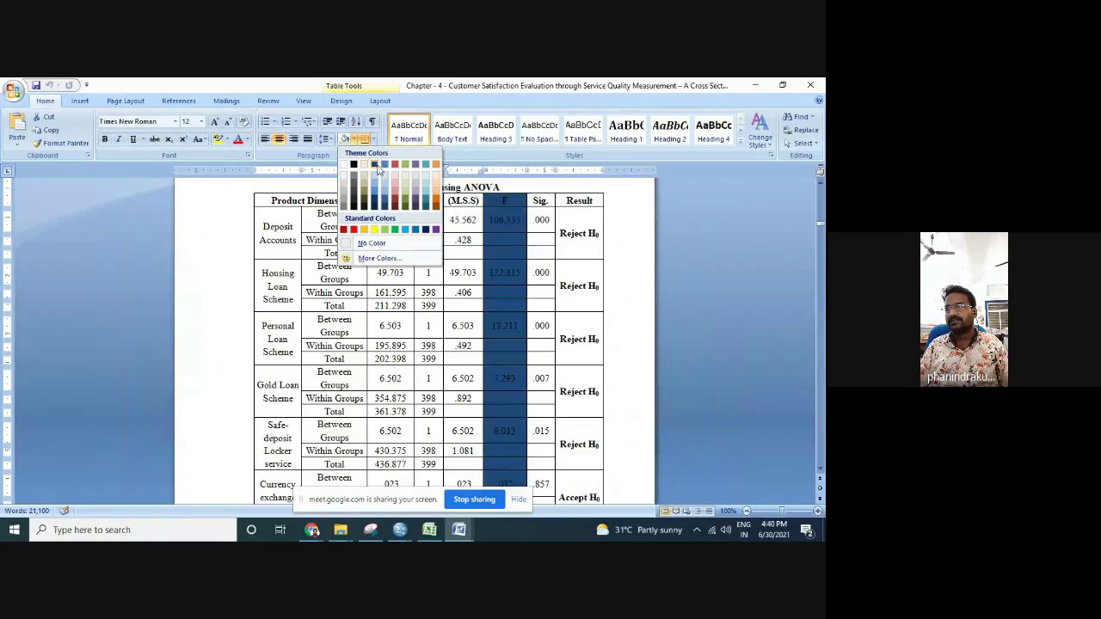
left_click(384, 167)
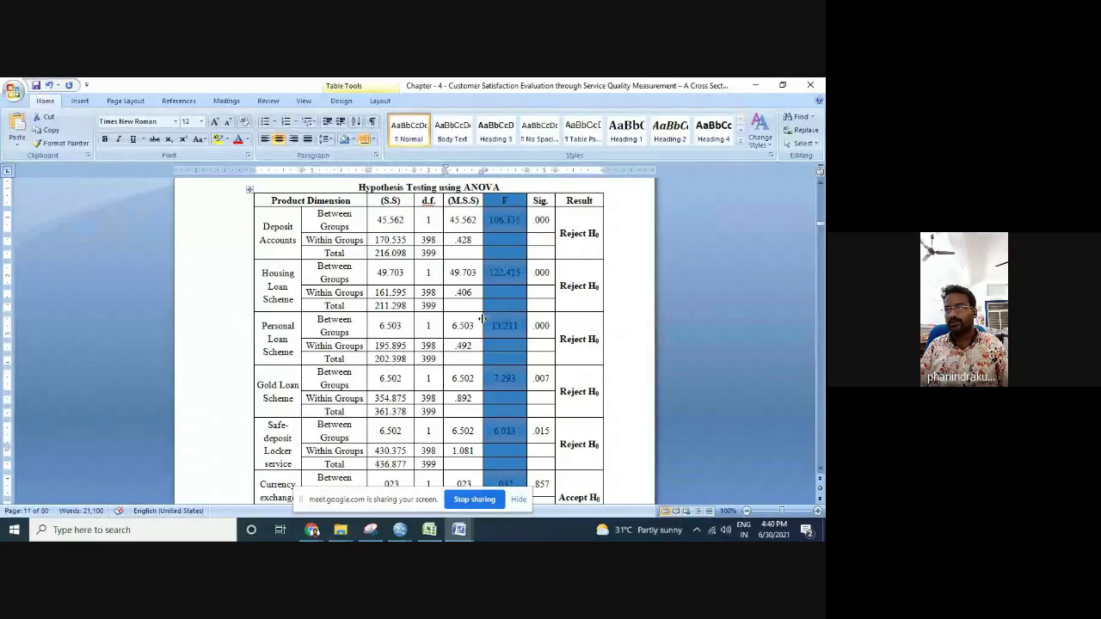
Check the F values of Currency exchange Scheme and Debit card in Table 4.4 against the 3.864 table value in the analysis document
scroll(499, 392, "down", 3)
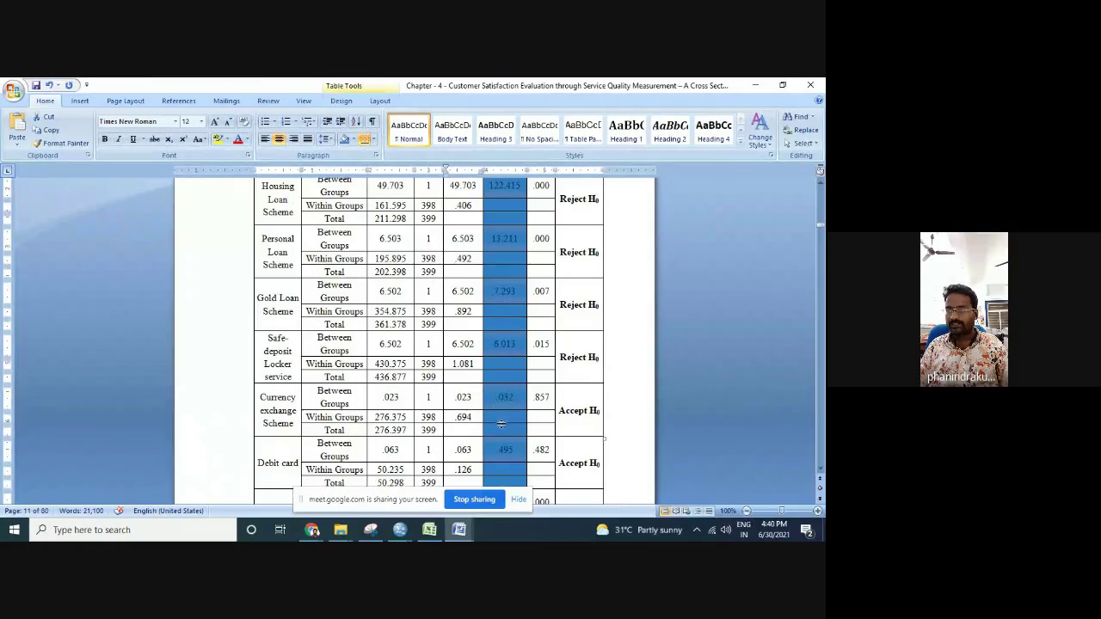
scroll(501, 452, "down", 4)
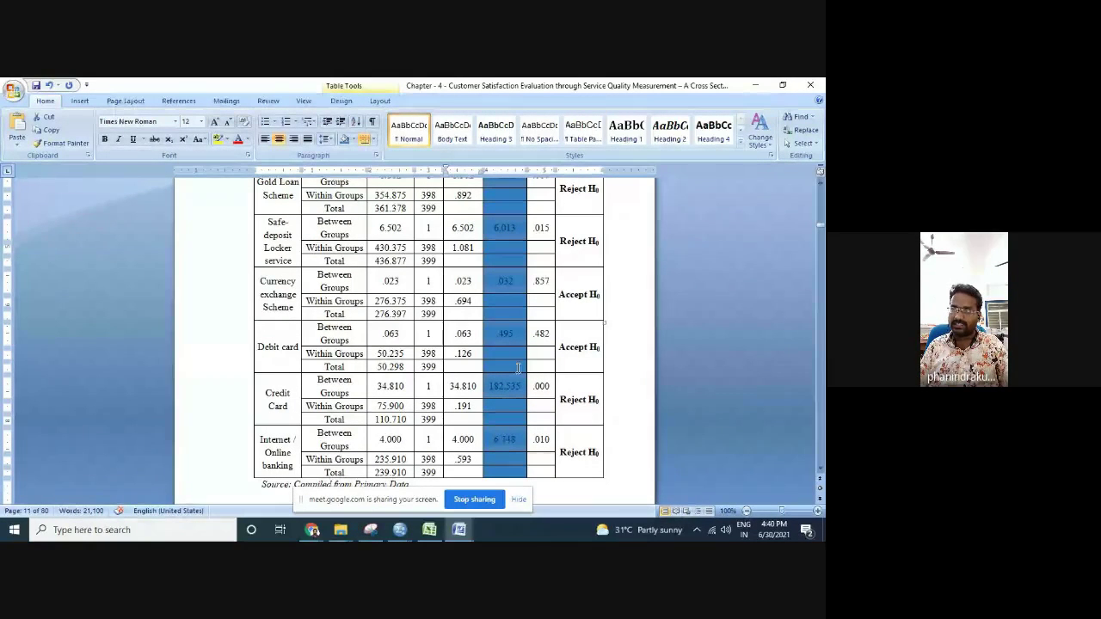
left_click_drag(275, 289, 288, 347)
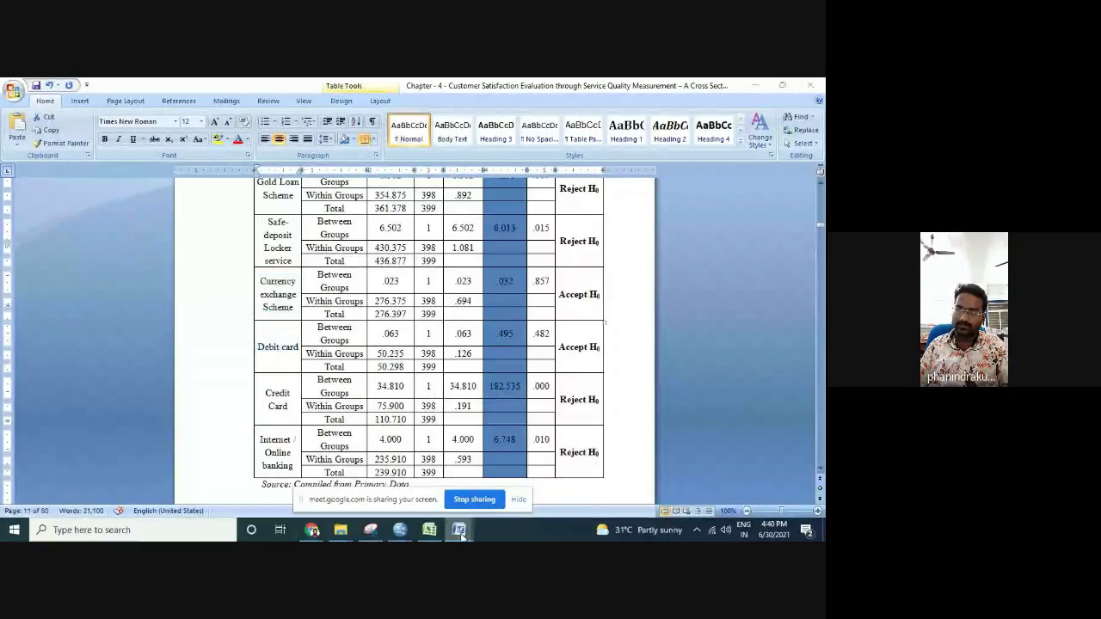
mouse_move(459, 529)
left_click(432, 484)
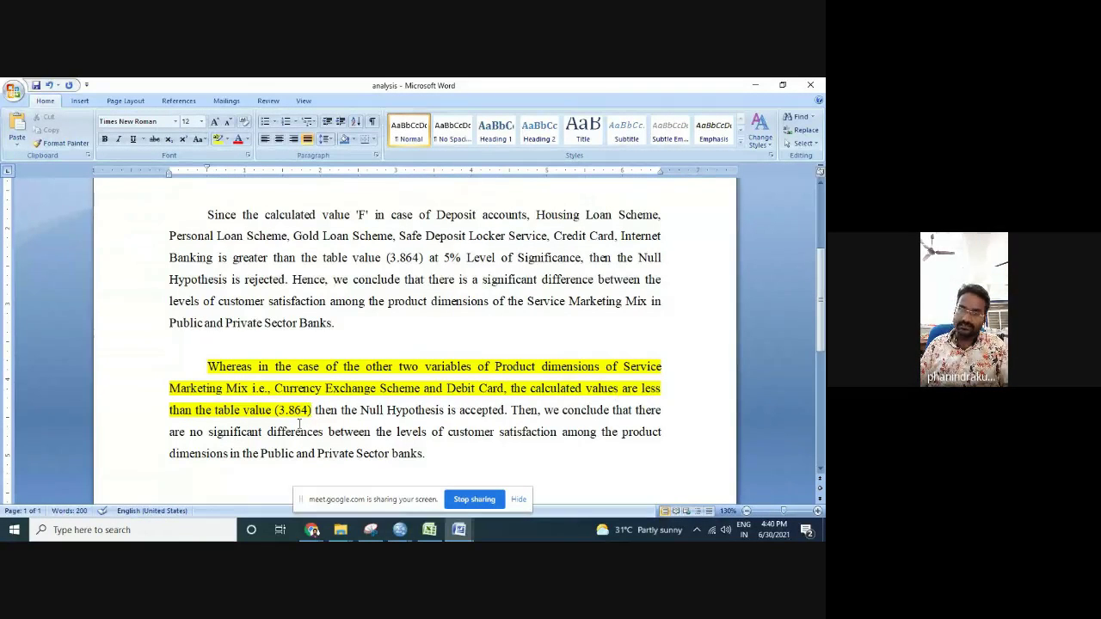
left_click_drag(277, 411, 308, 417)
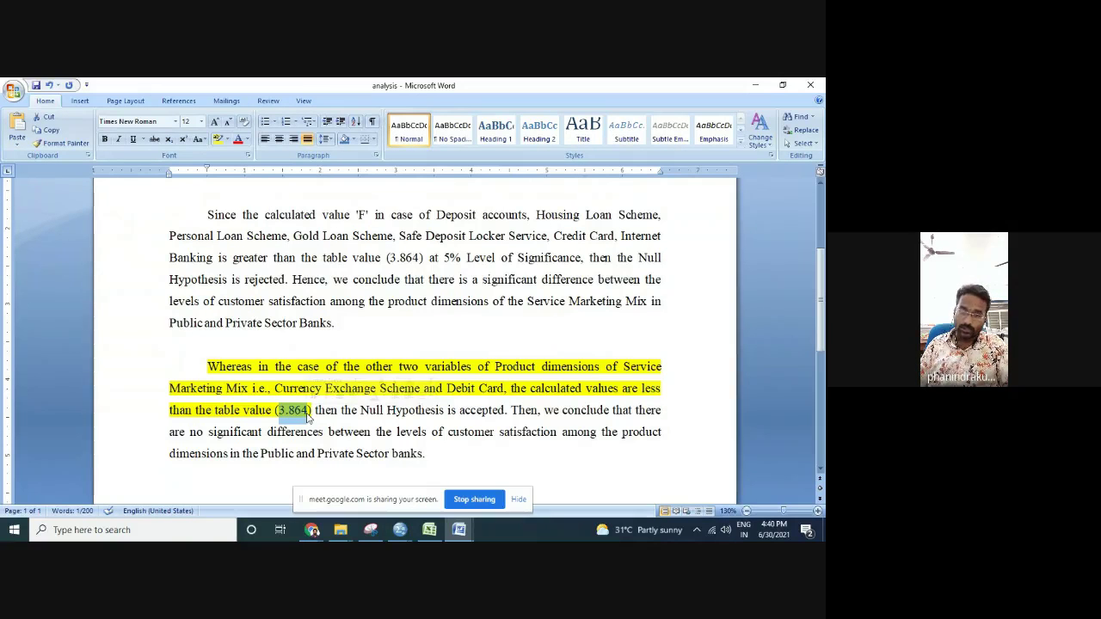
Switch to Chrome and search Google for "ANOVA Table value" in a new tab
left_click(318, 527)
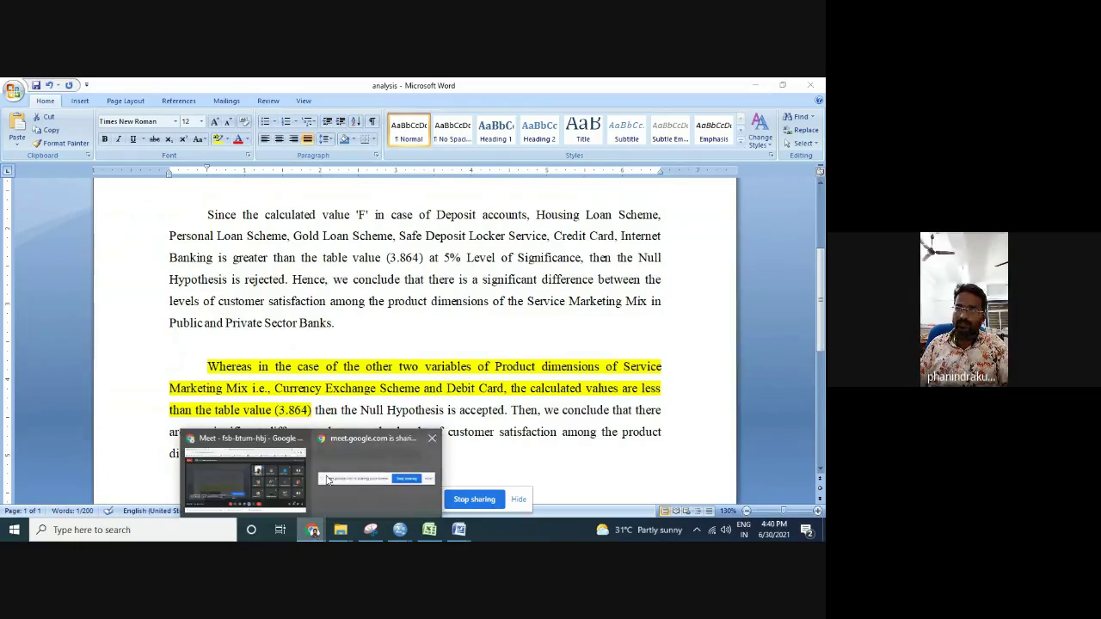
left_click(248, 473)
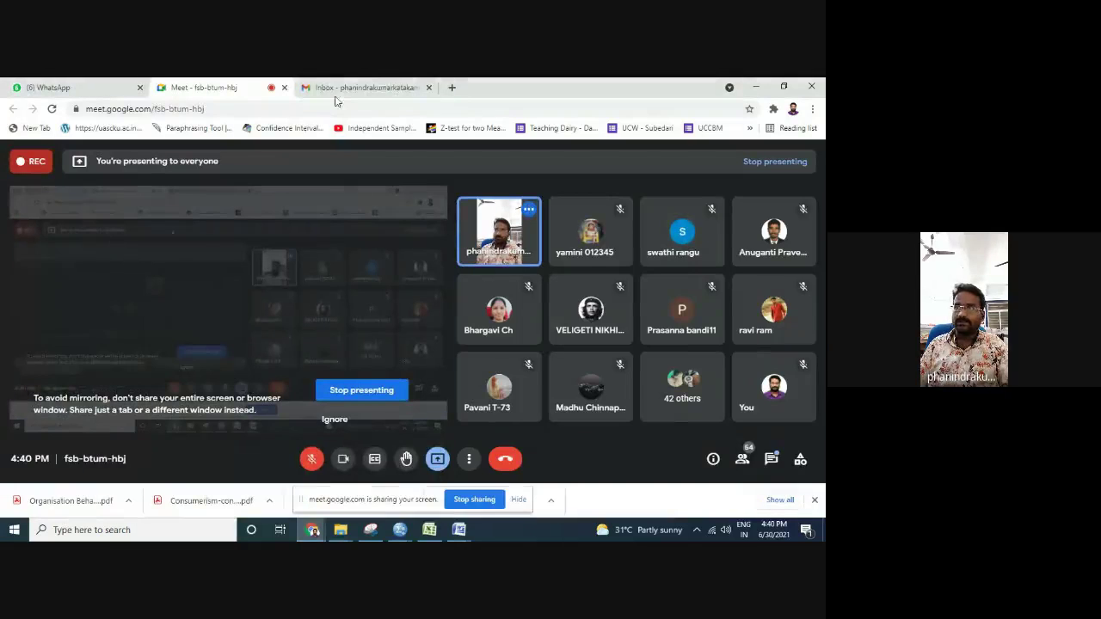
left_click(452, 86)
left_click(439, 106)
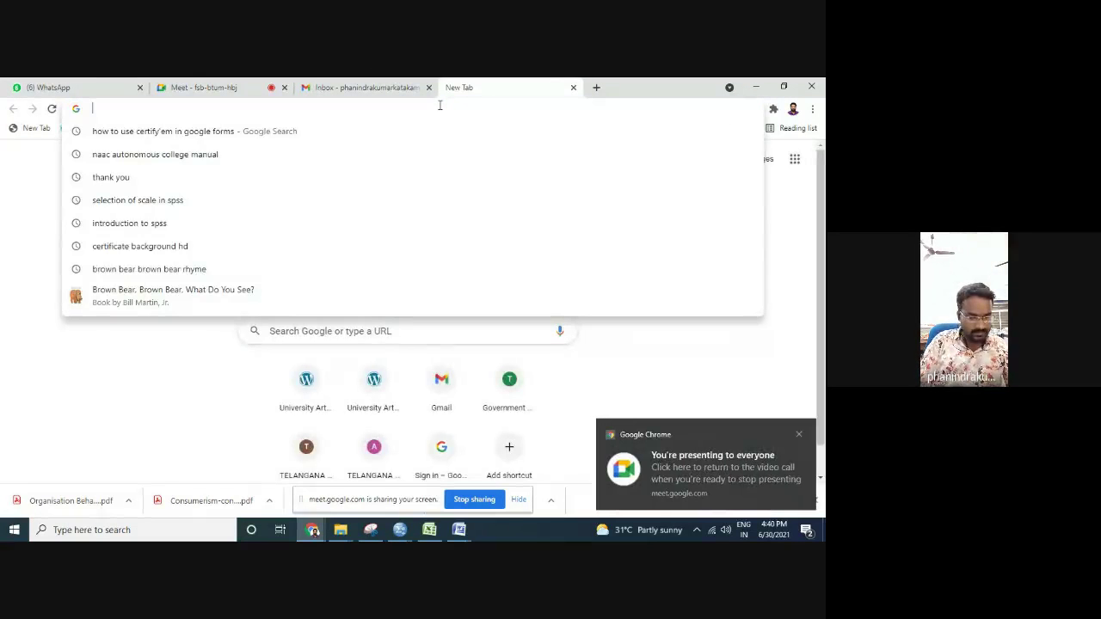
type("ANOVA C")
key("BackSpace")
type("Table value")
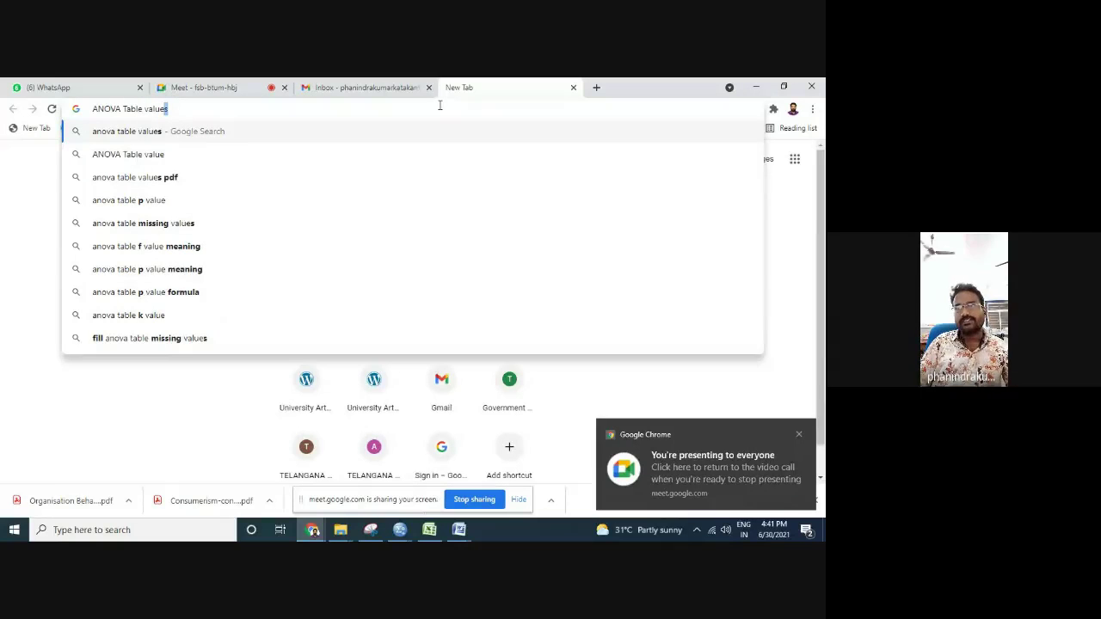
key("Down")
key("Return")
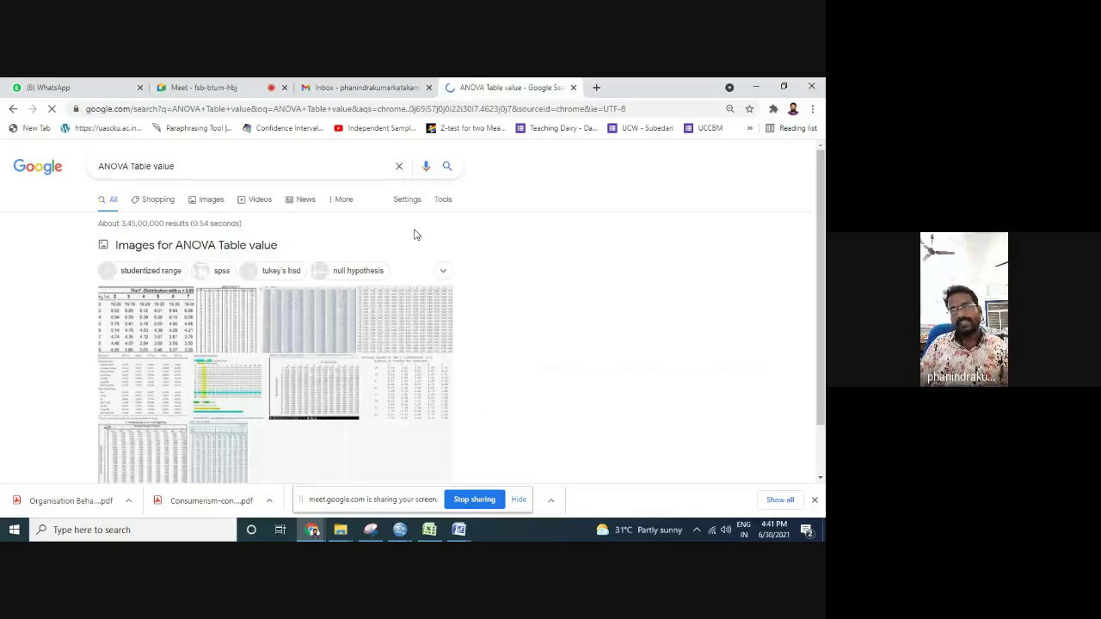
Preview the dummies.com F-distribution table and the Lumen Learning One-Way Analysis of Variance table among the image results, and close the preview
left_click(155, 311)
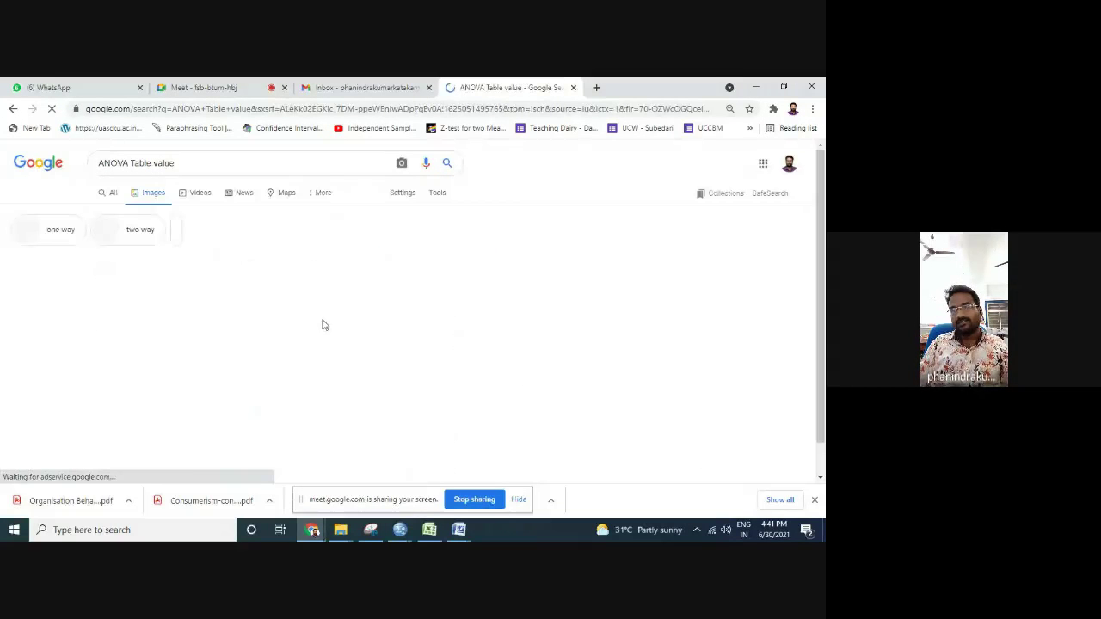
left_click(98, 309)
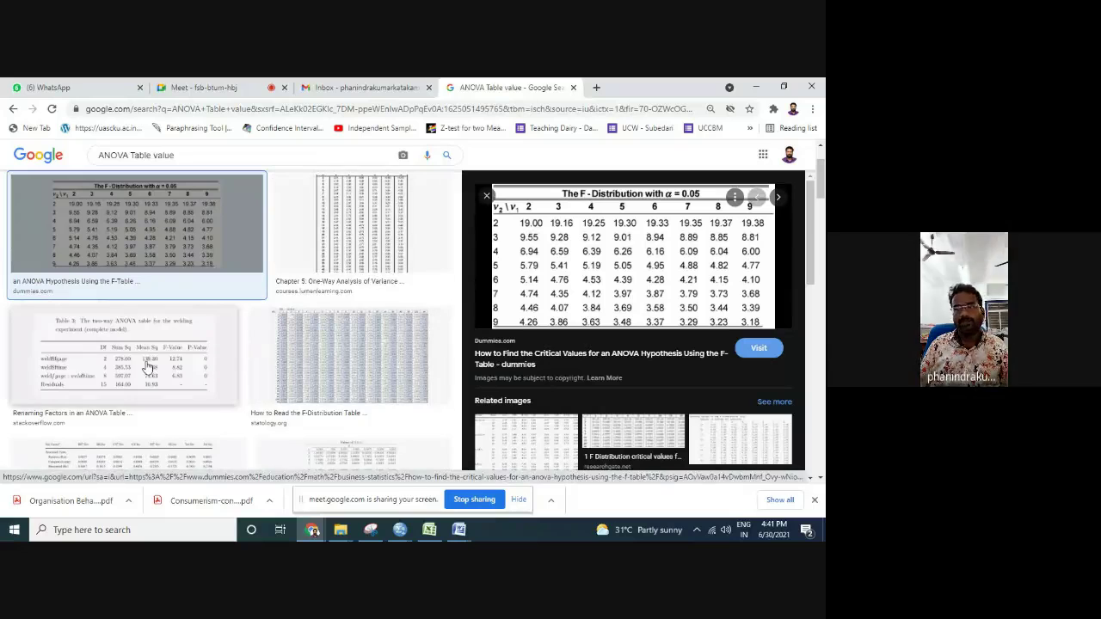
left_click(322, 268)
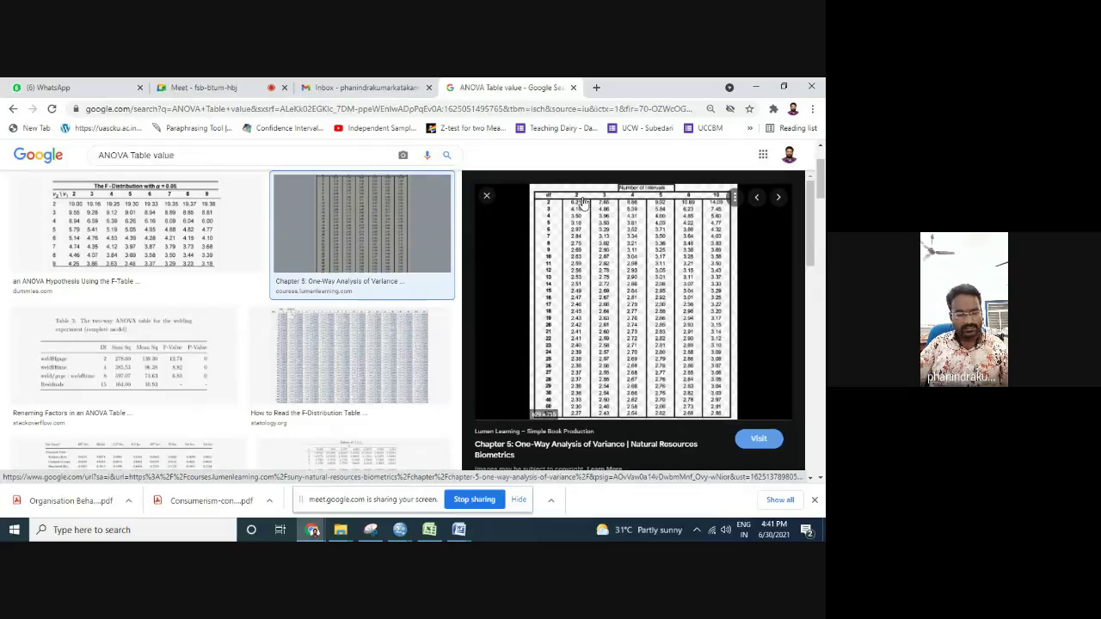
key("Escape")
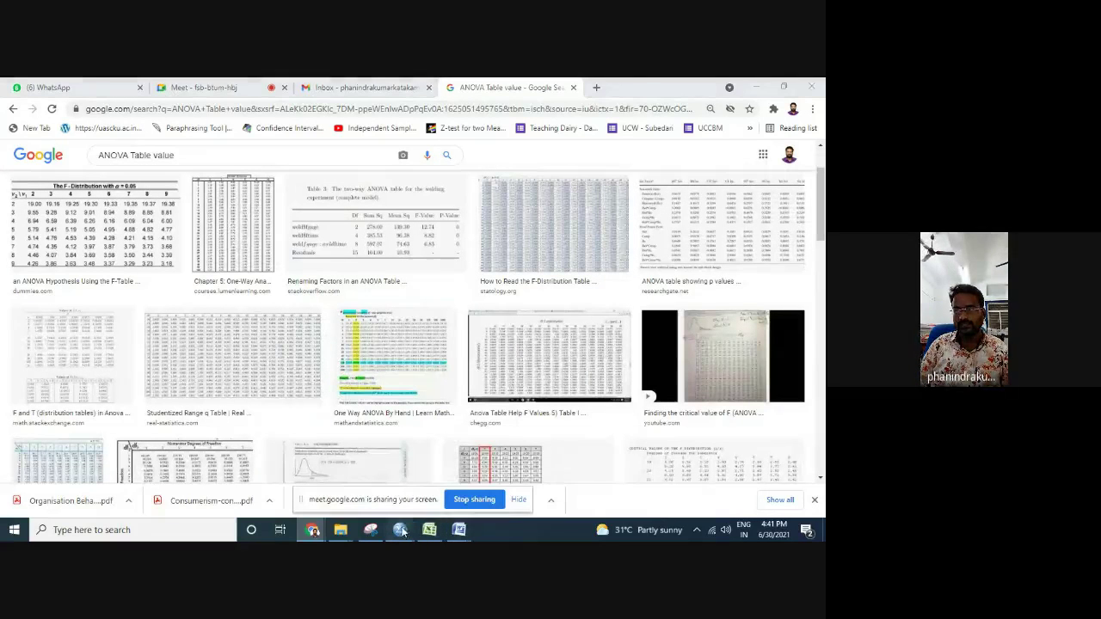
Switch to the SPSS Statistics Viewer output and examine the Oneway ANOVA table for ET1 to ET5
mouse_move(400, 530)
left_click(592, 475)
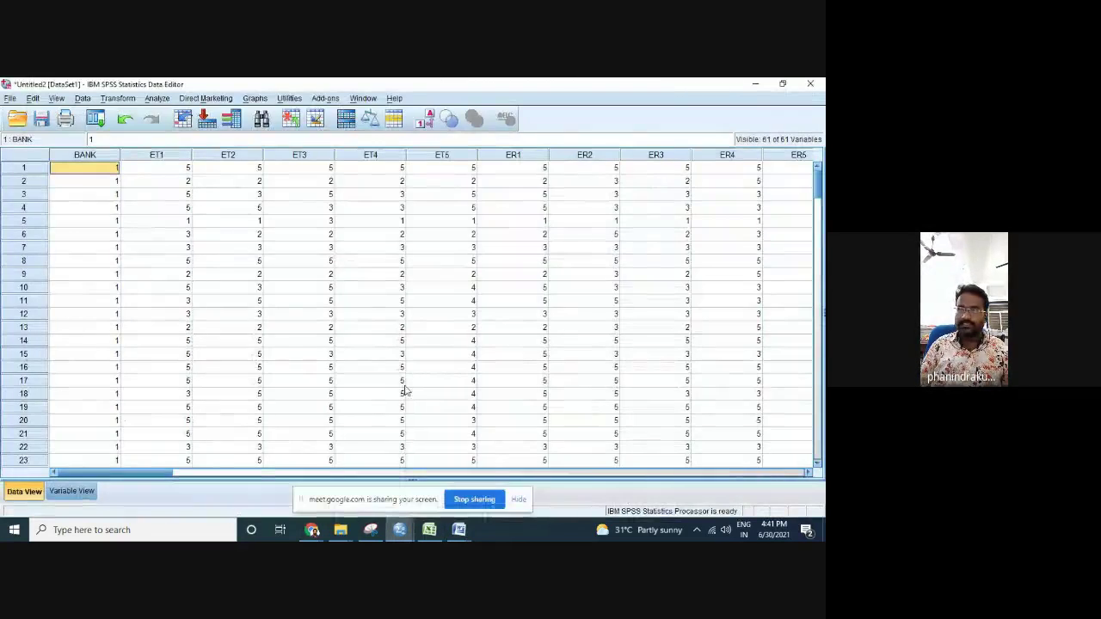
mouse_move(400, 530)
left_click(457, 489)
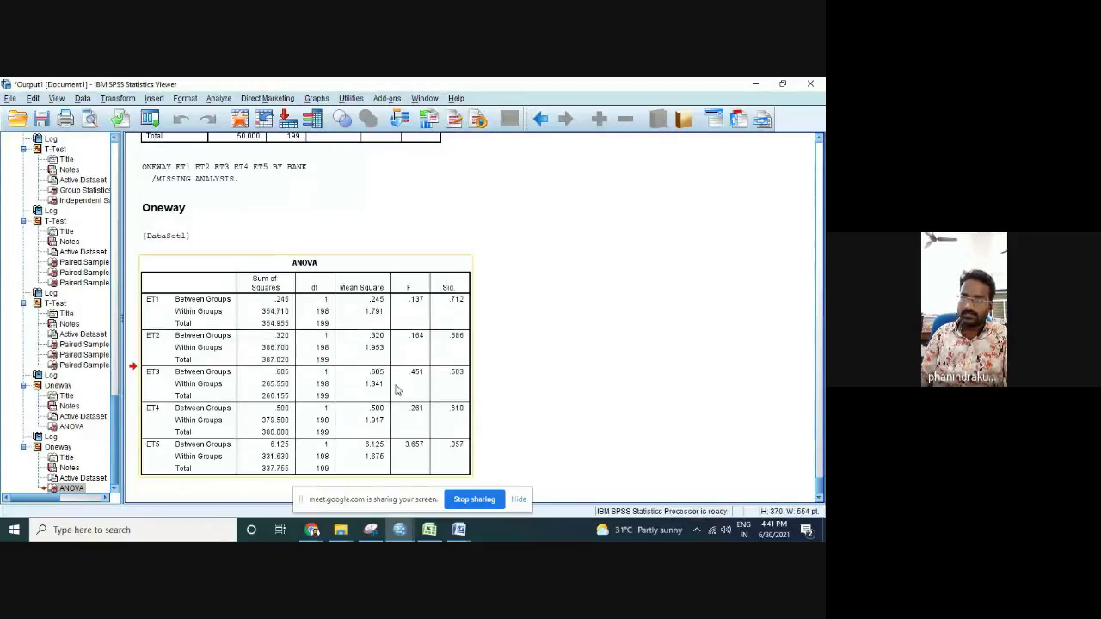
left_click(375, 443)
Return to the analysis document in Word and select the concluding sentence from "Then, we conclude that" to "Private Sector banks."
mouse_move(458, 530)
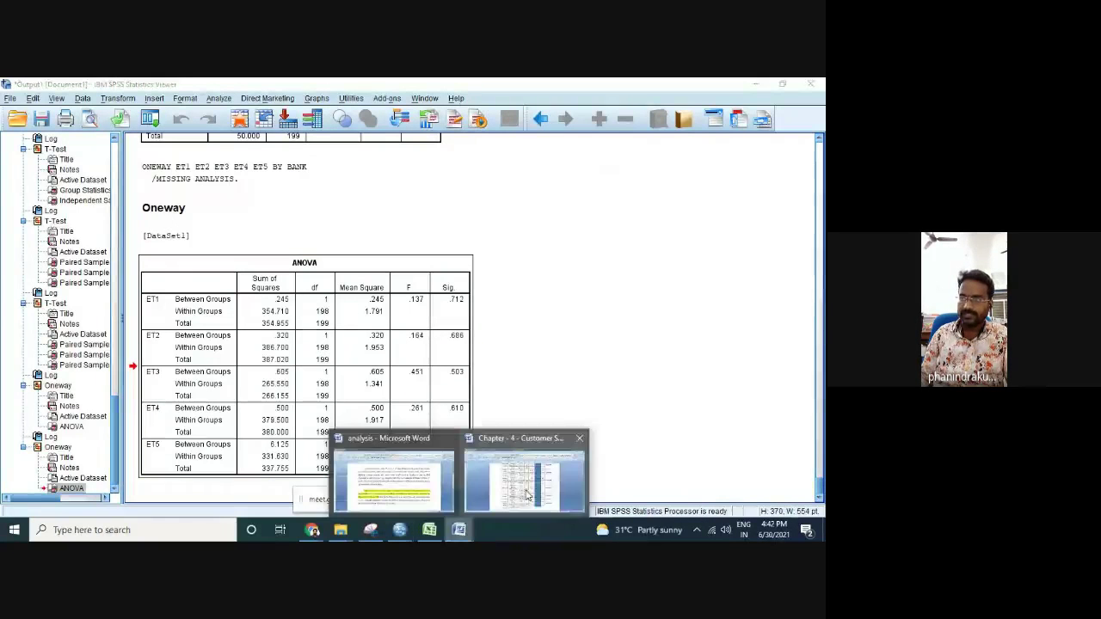
mouse_move(503, 487)
left_click(430, 469)
left_click_drag(512, 336, 530, 384)
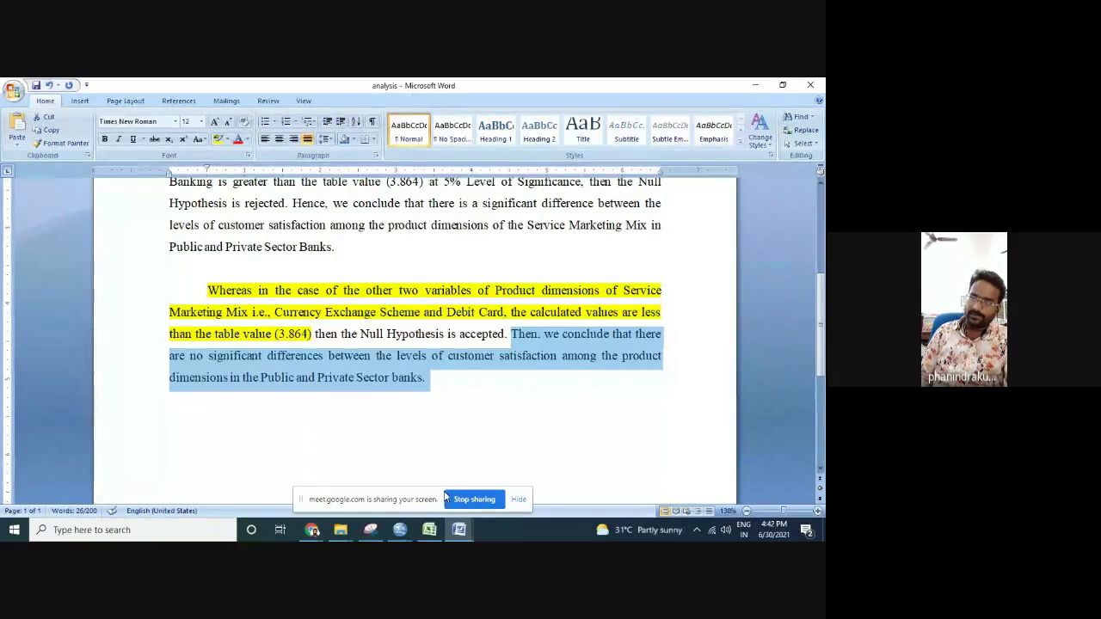
Switch to the Untitled2 dataset in the SPSS Data Editor and open the Reliability Analysis procedure
left_click(430, 530)
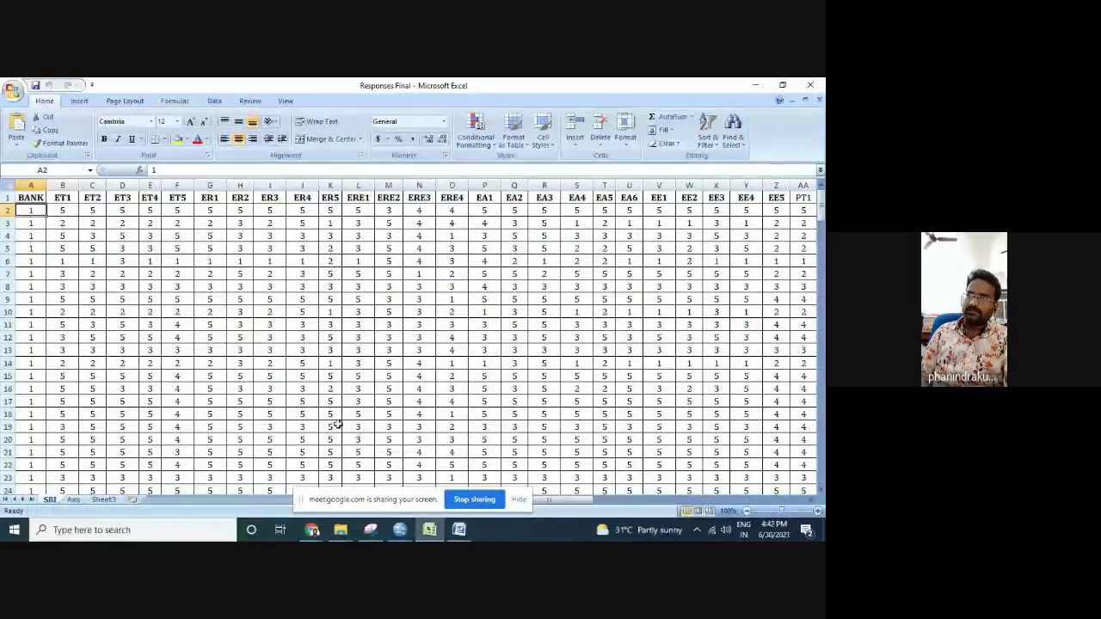
left_click(399, 530)
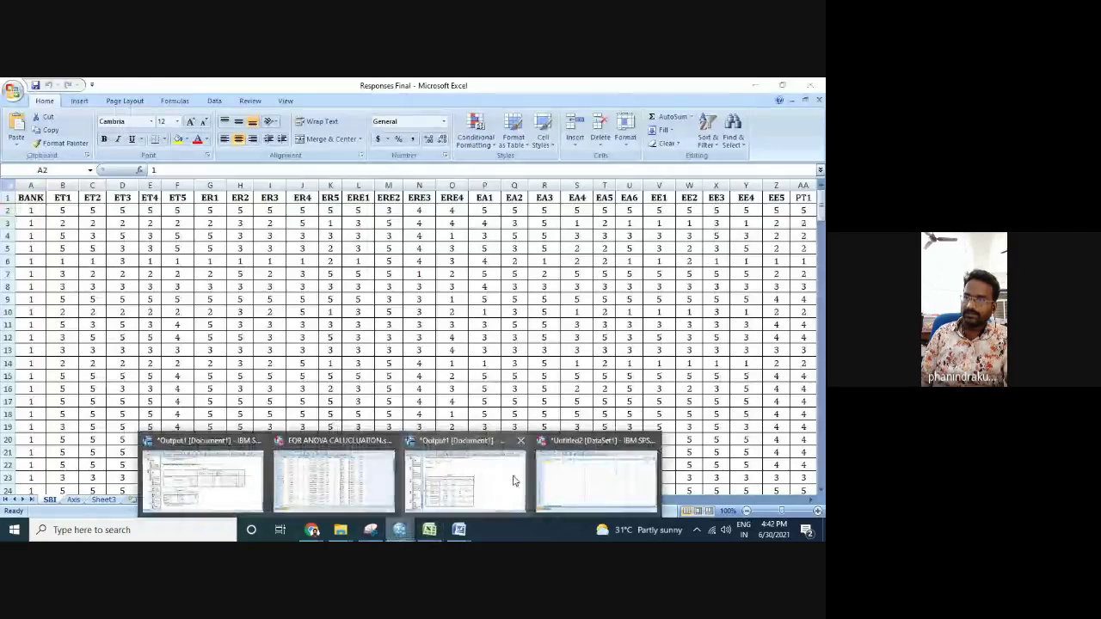
left_click(593, 479)
left_click(169, 99)
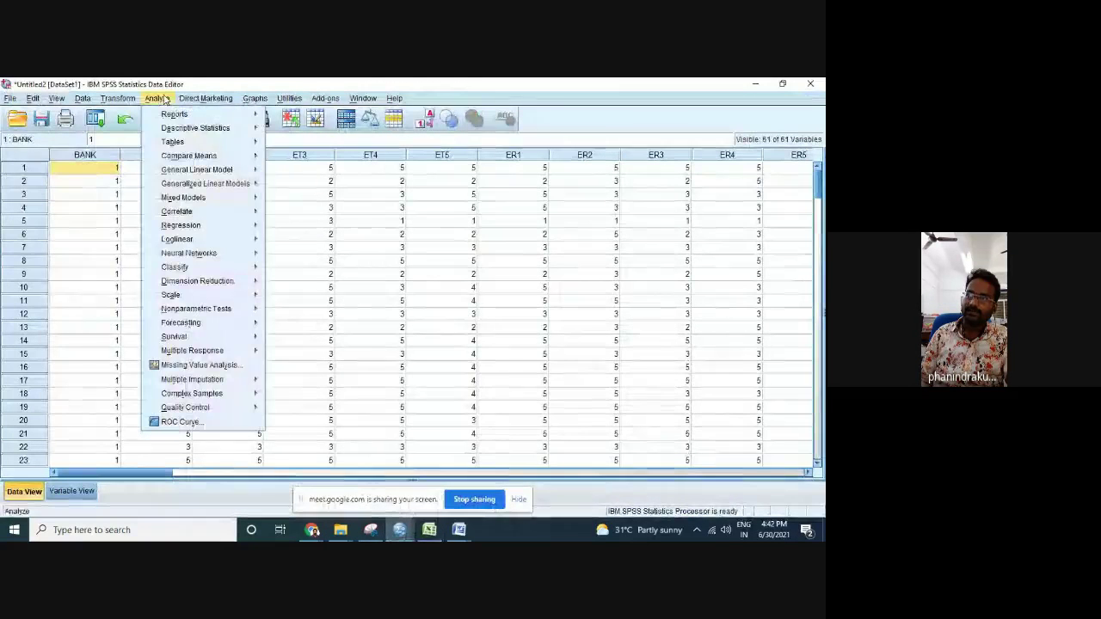
mouse_move(225, 282)
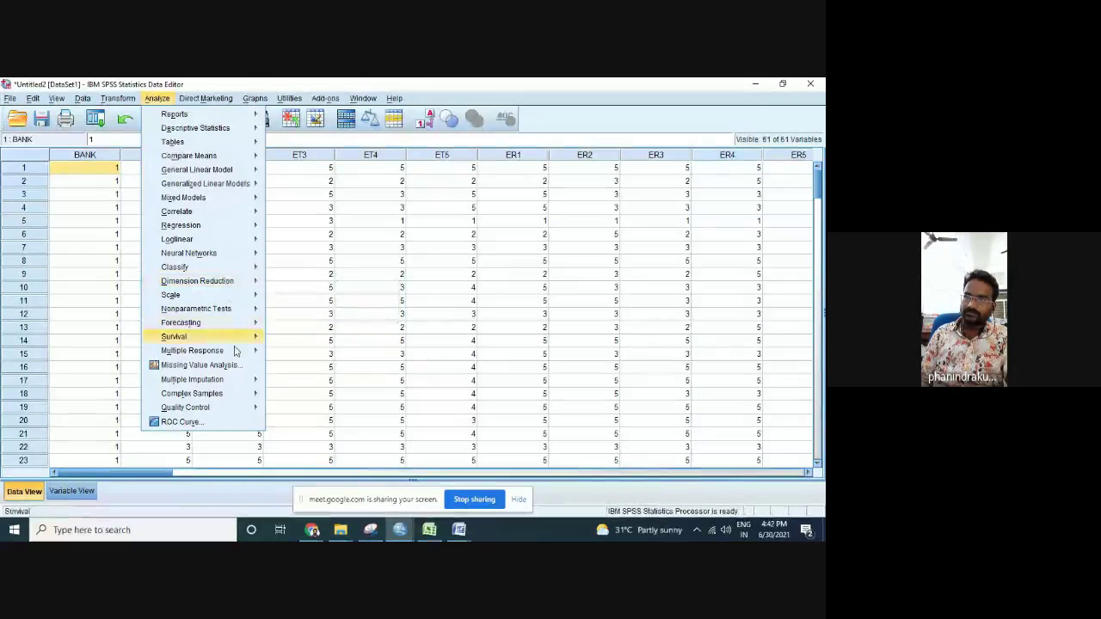
mouse_move(238, 312)
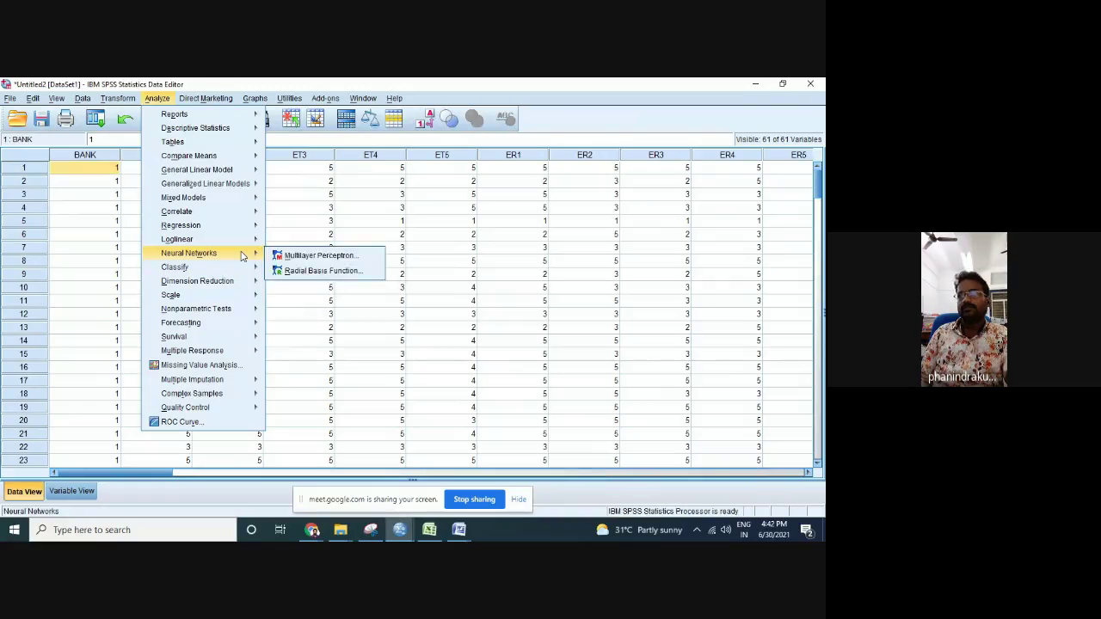
mouse_move(240, 229)
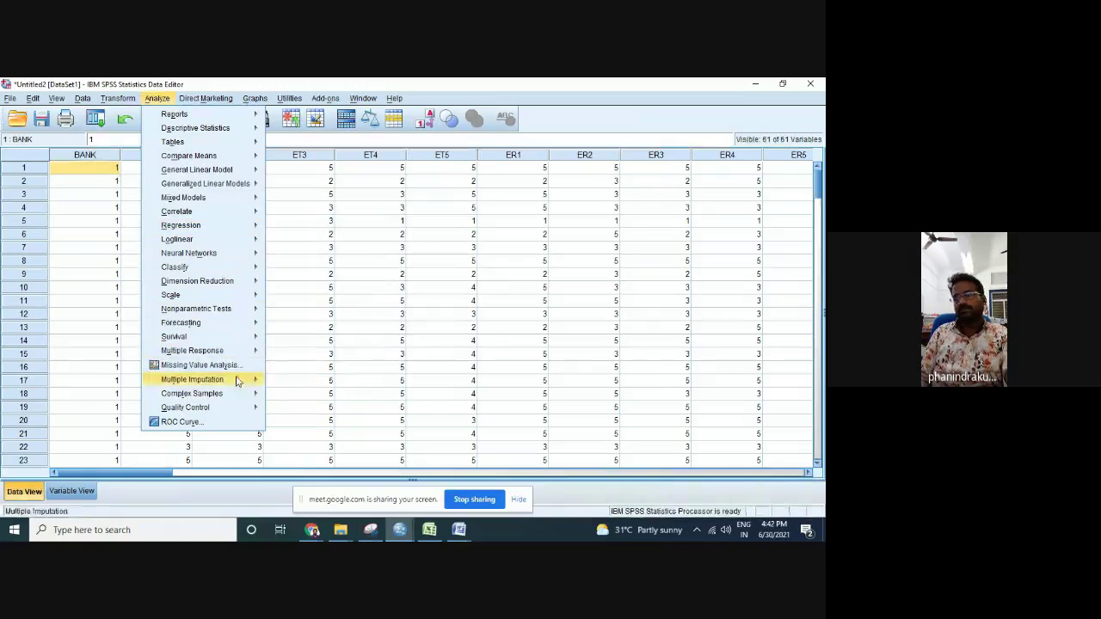
mouse_move(237, 381)
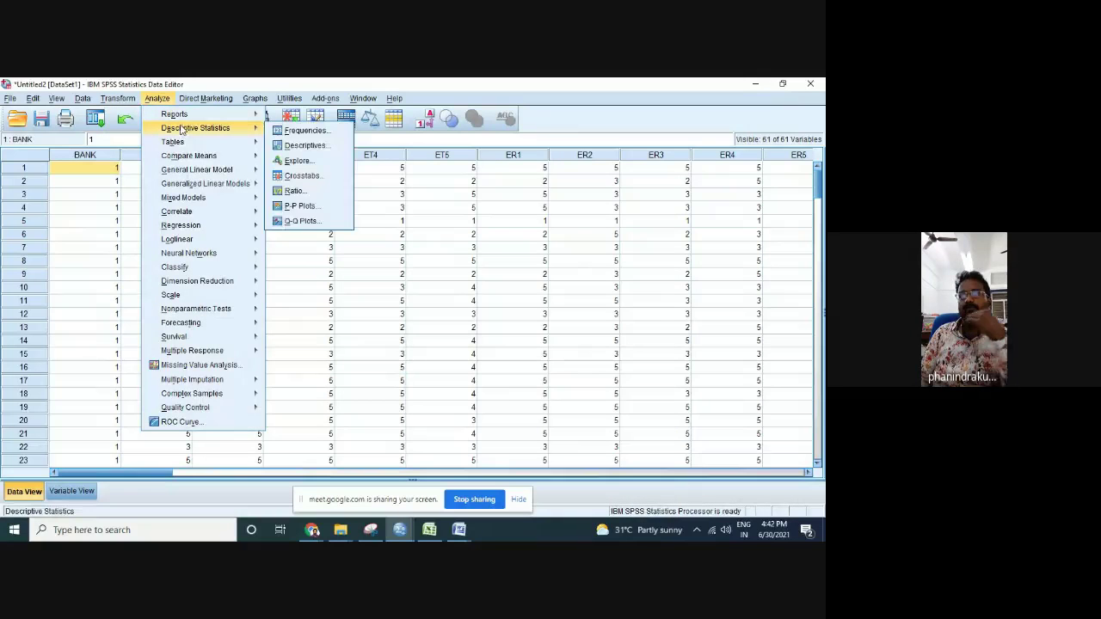
mouse_move(199, 172)
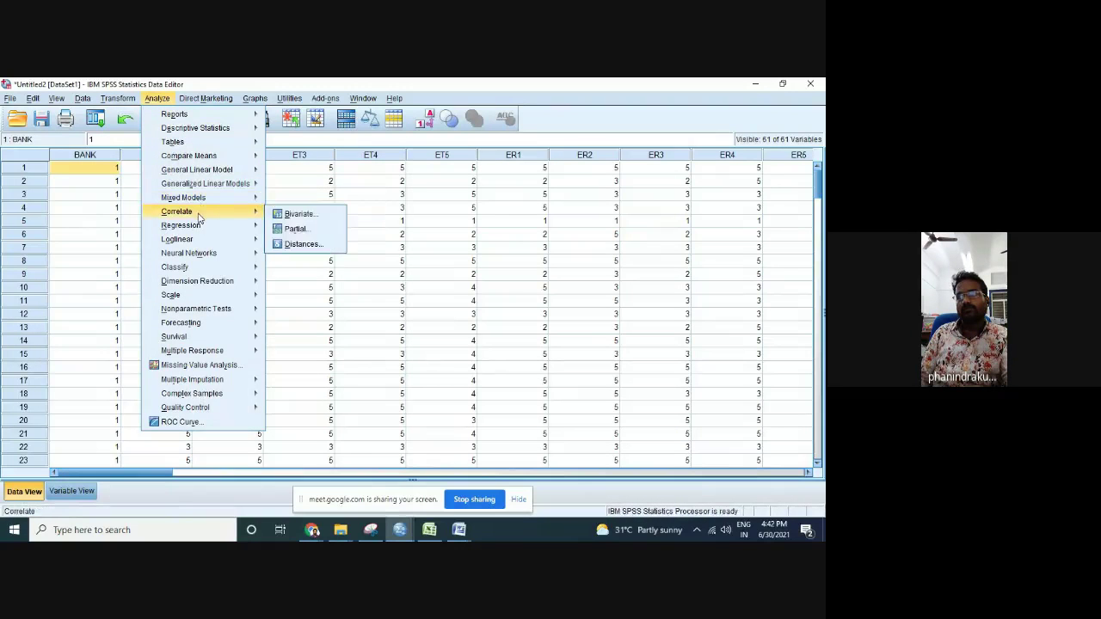
mouse_move(204, 227)
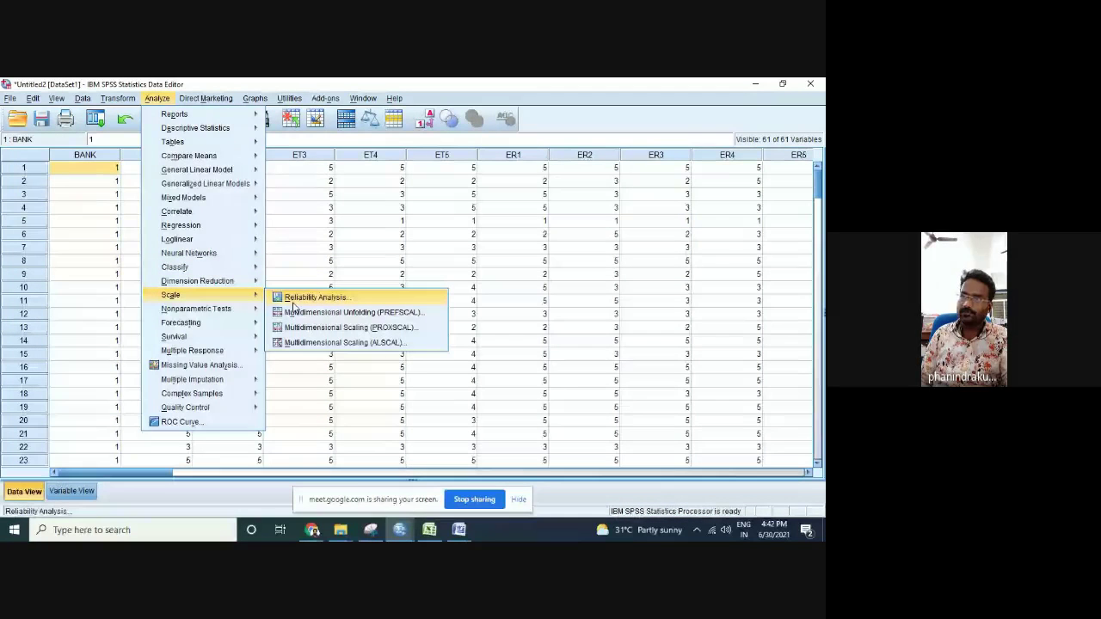
left_click(293, 301)
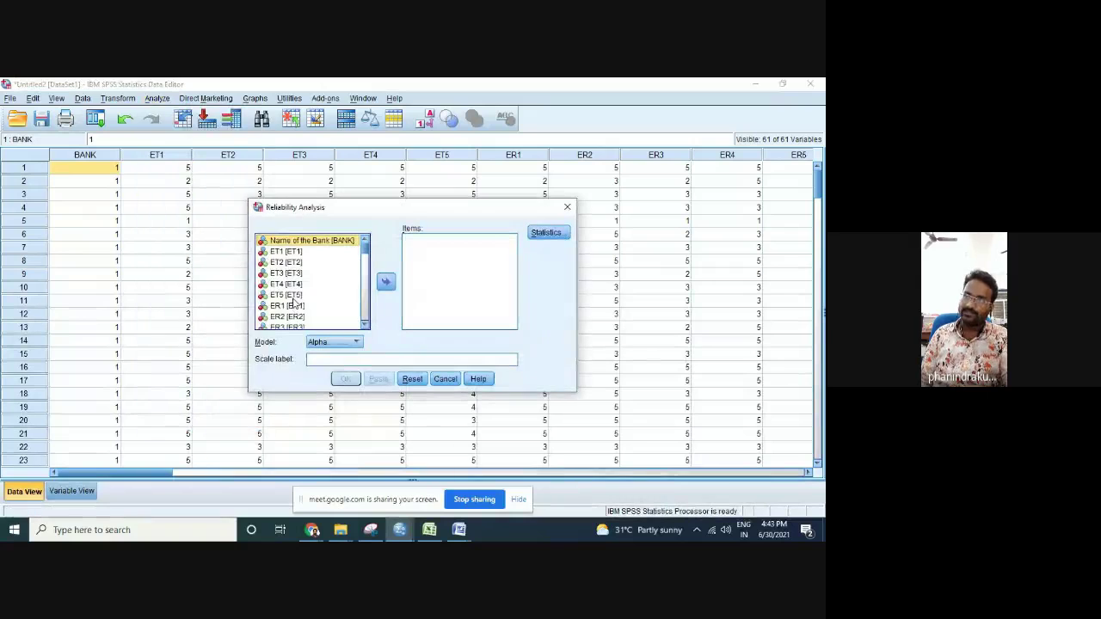
Run the reliability analysis with the Alpha model on all variables except Name of the Bank
left_click(296, 253)
key("ctrl+a")
left_click(313, 243, "ctrl")
left_click(386, 281)
left_click(429, 285)
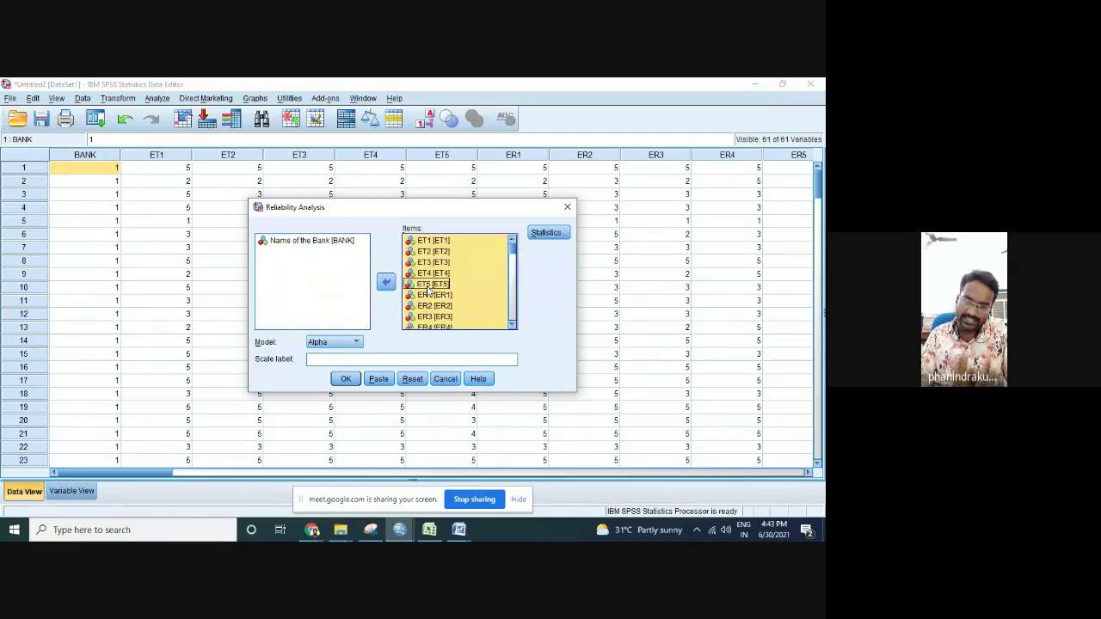
key("ctrl+a")
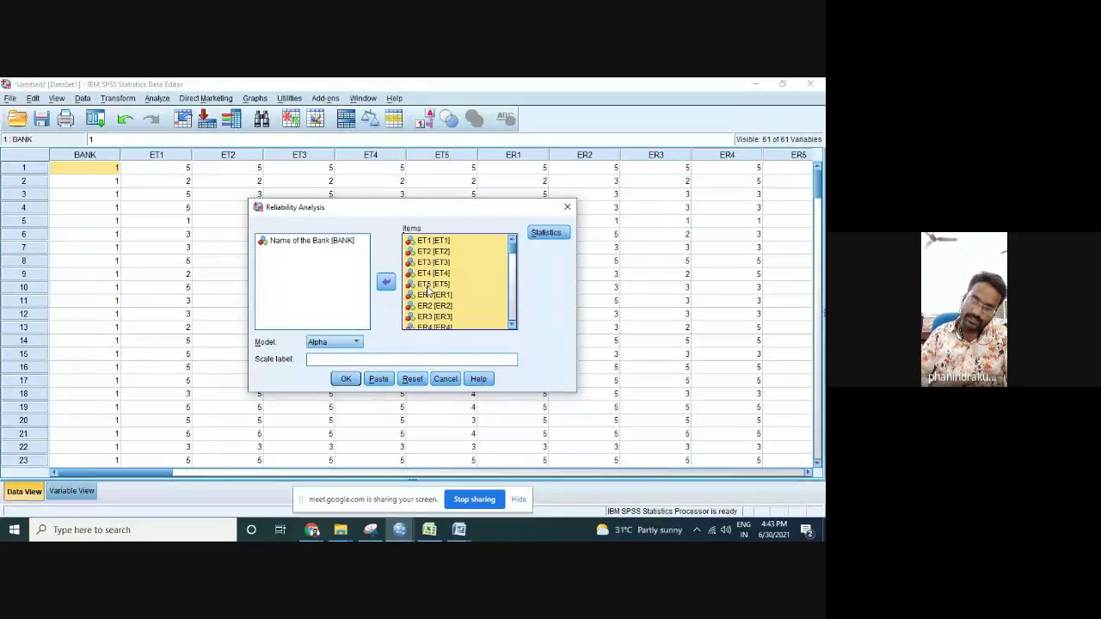
left_click(345, 378)
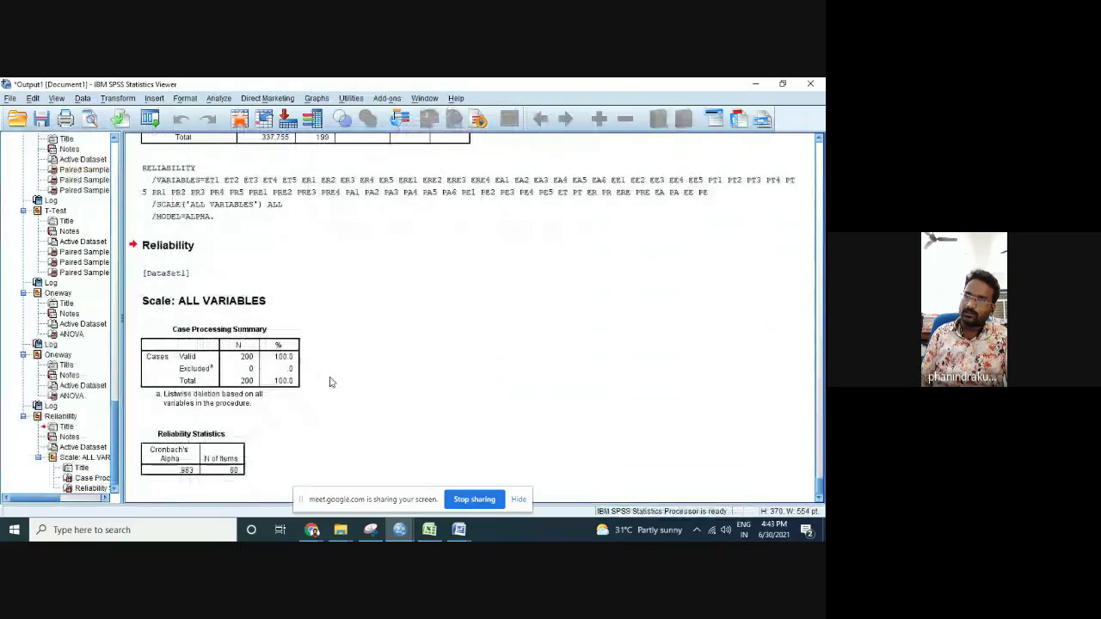
Switch to File Explorer, check the DAY - 4 folder of Workshop on Excel & SPSS, and go to the Day - 5 folder
left_click(193, 473)
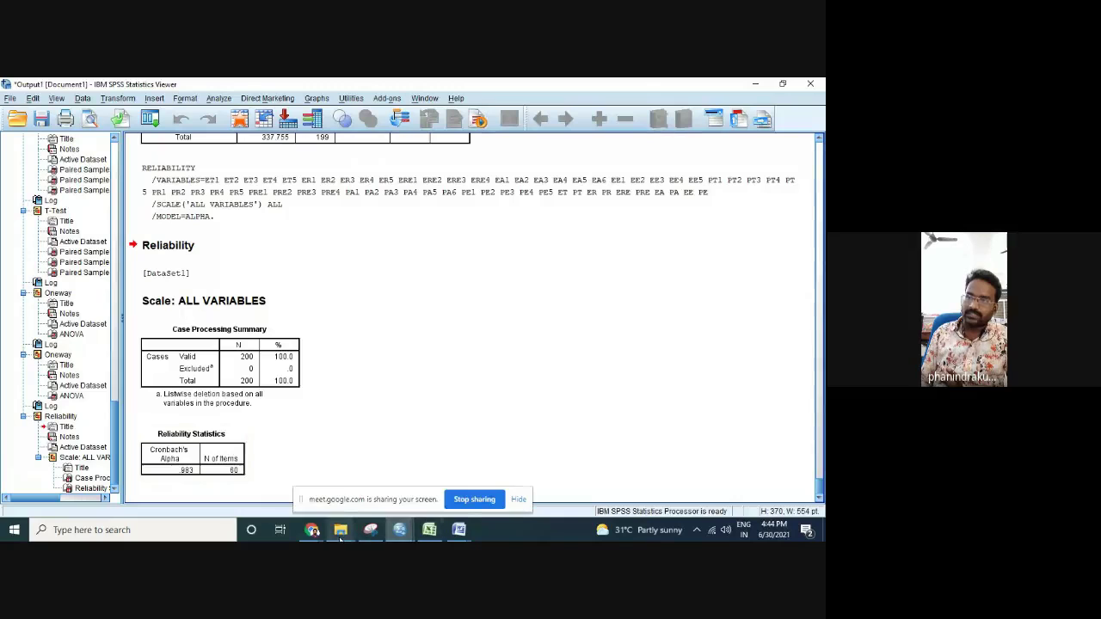
mouse_move(341, 533)
mouse_move(377, 502)
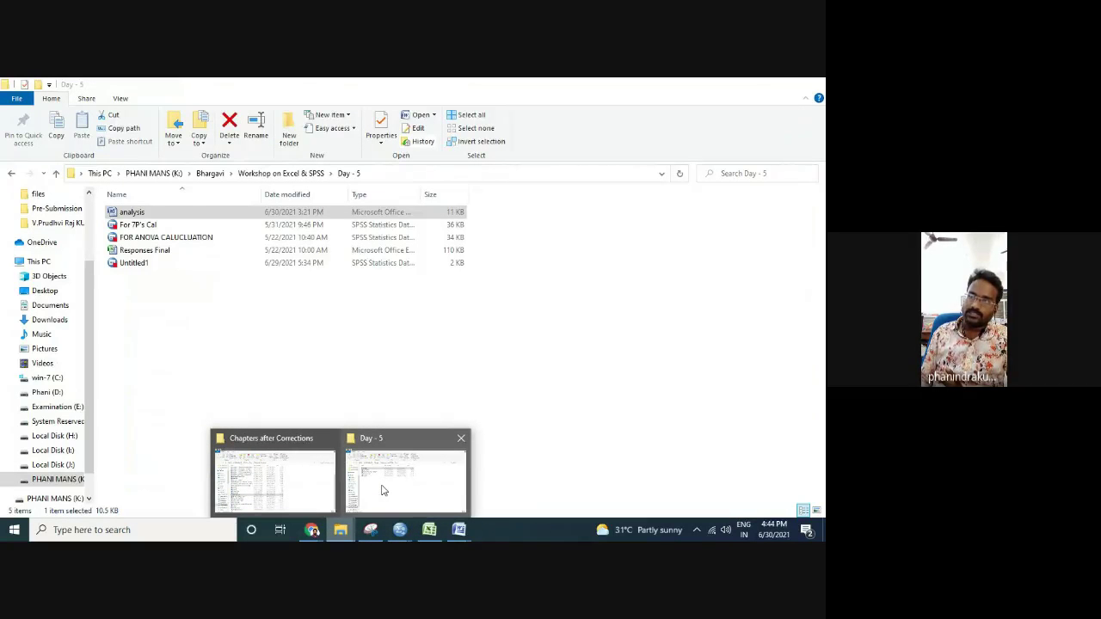
left_click(383, 490)
left_click(11, 173)
left_click(157, 237)
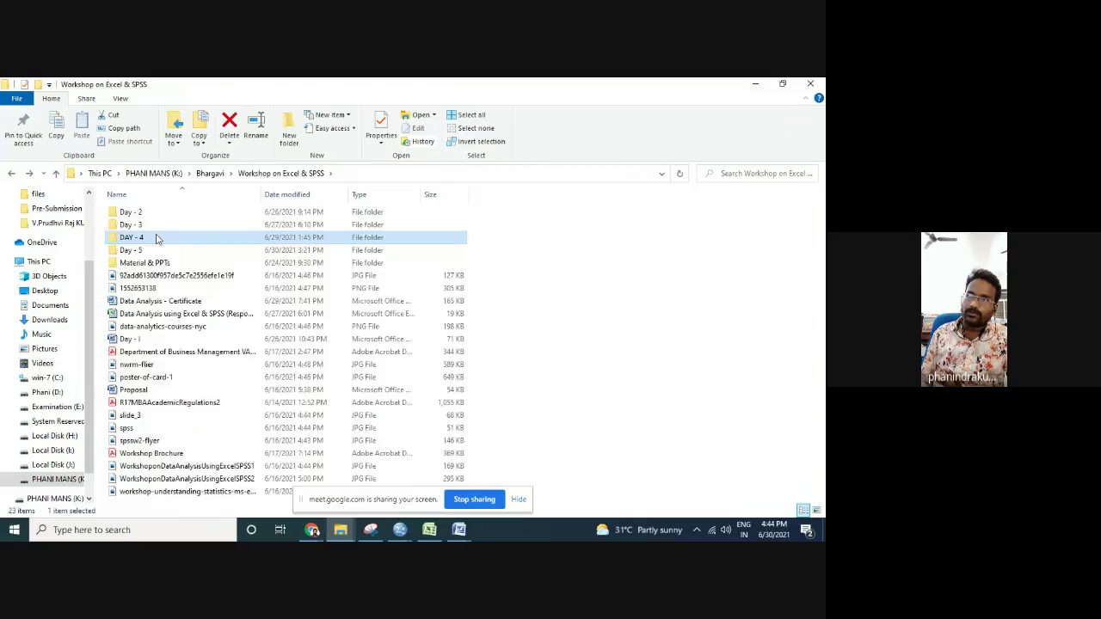
double_click(157, 237)
left_click(11, 173)
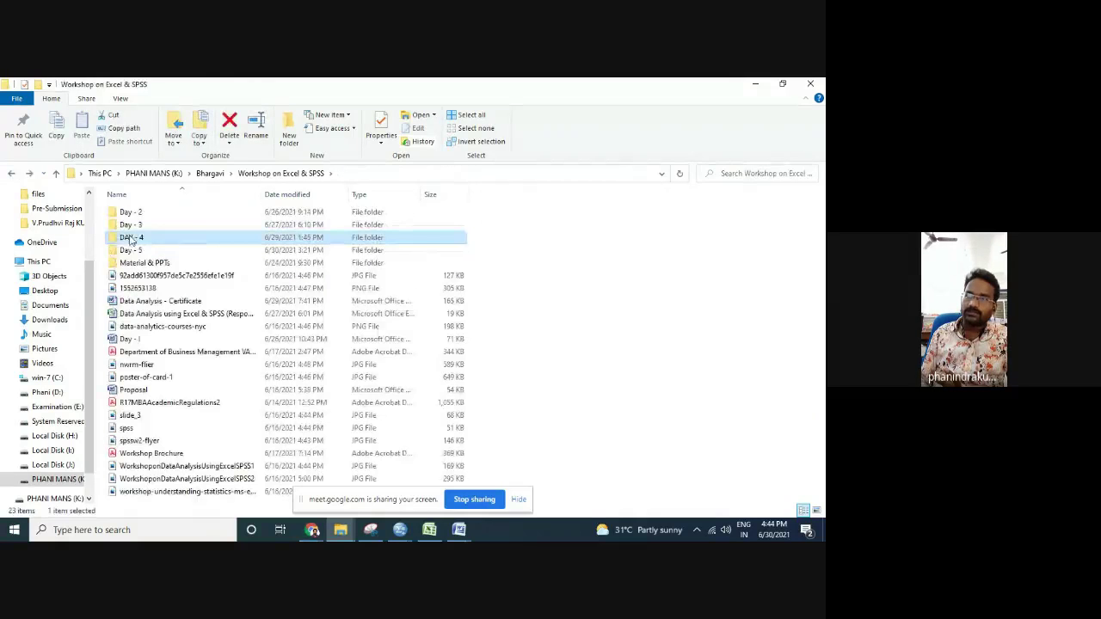
double_click(142, 250)
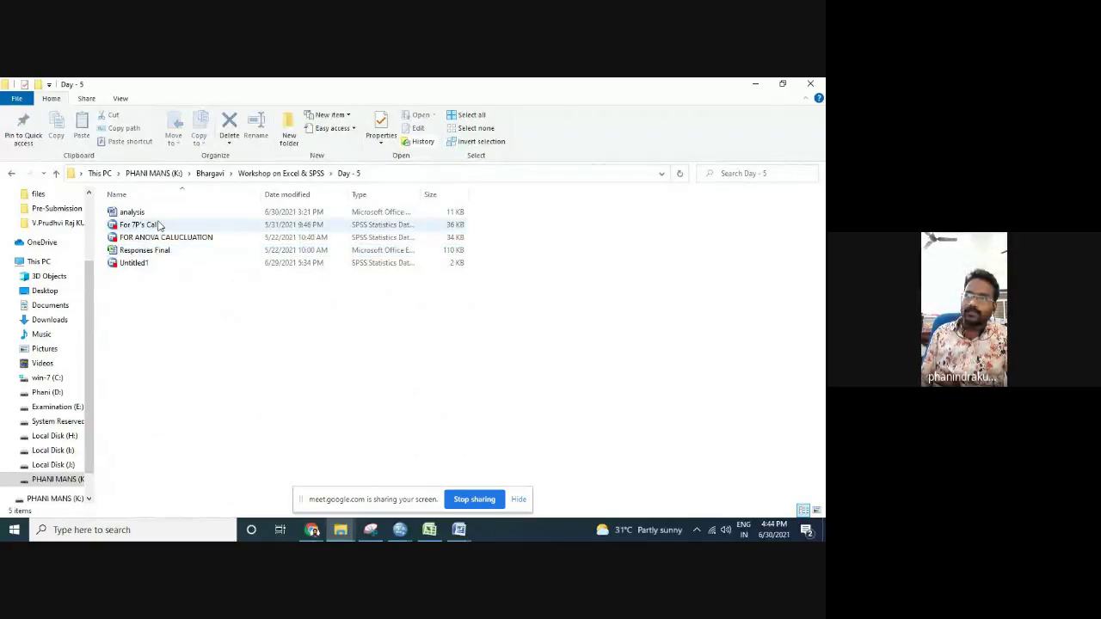
Open the Untitled1 data file in SPSS and decline to continue with the file already in use
left_click(169, 267)
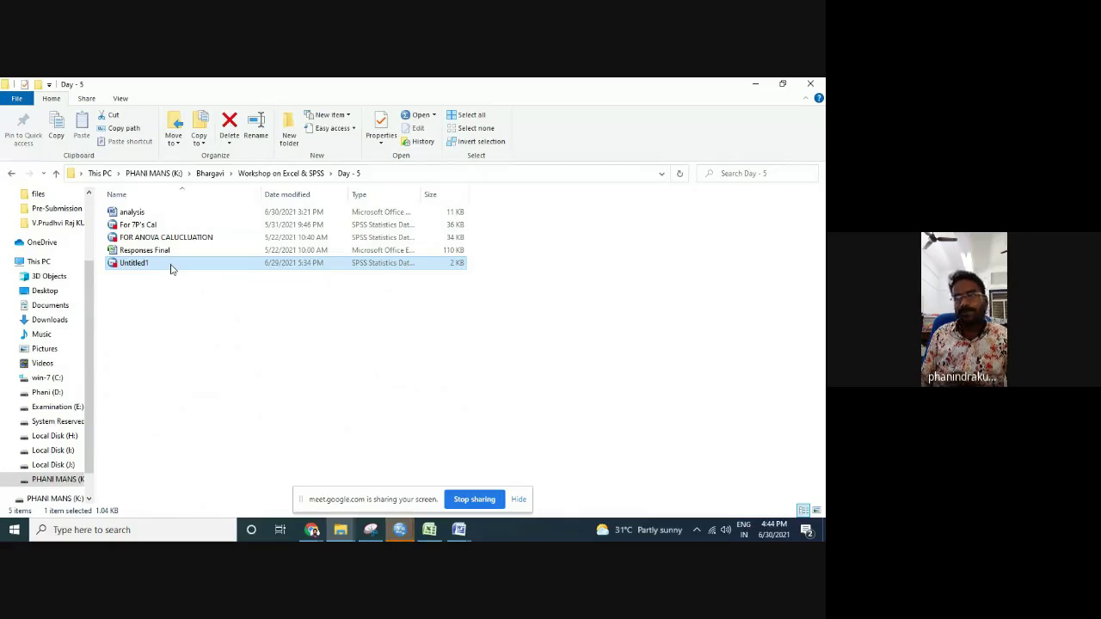
left_click(399, 529)
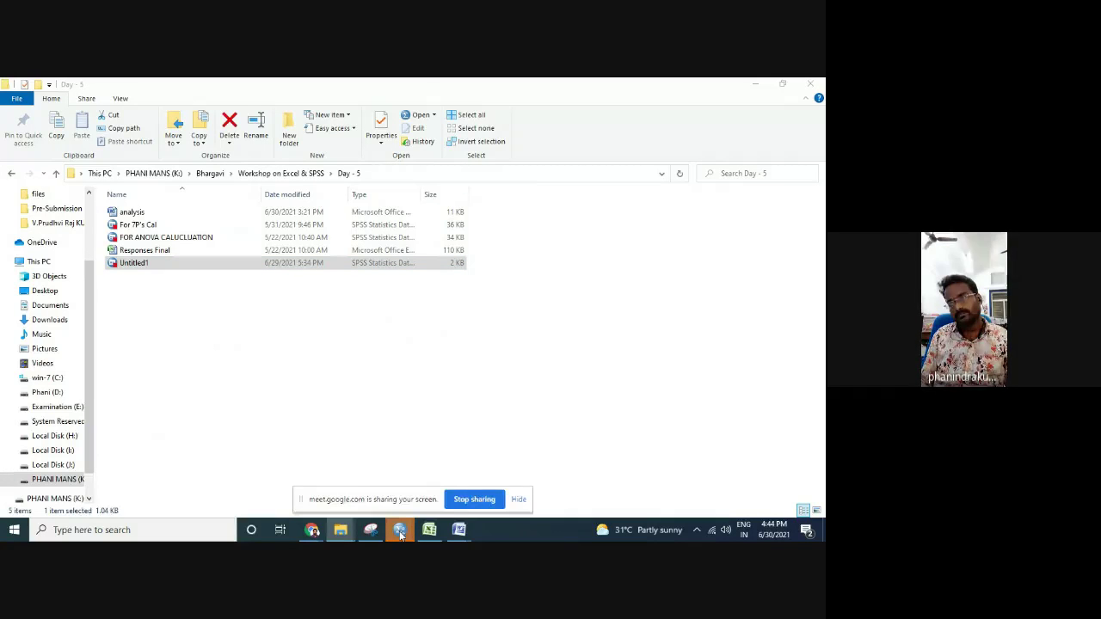
left_click(651, 496)
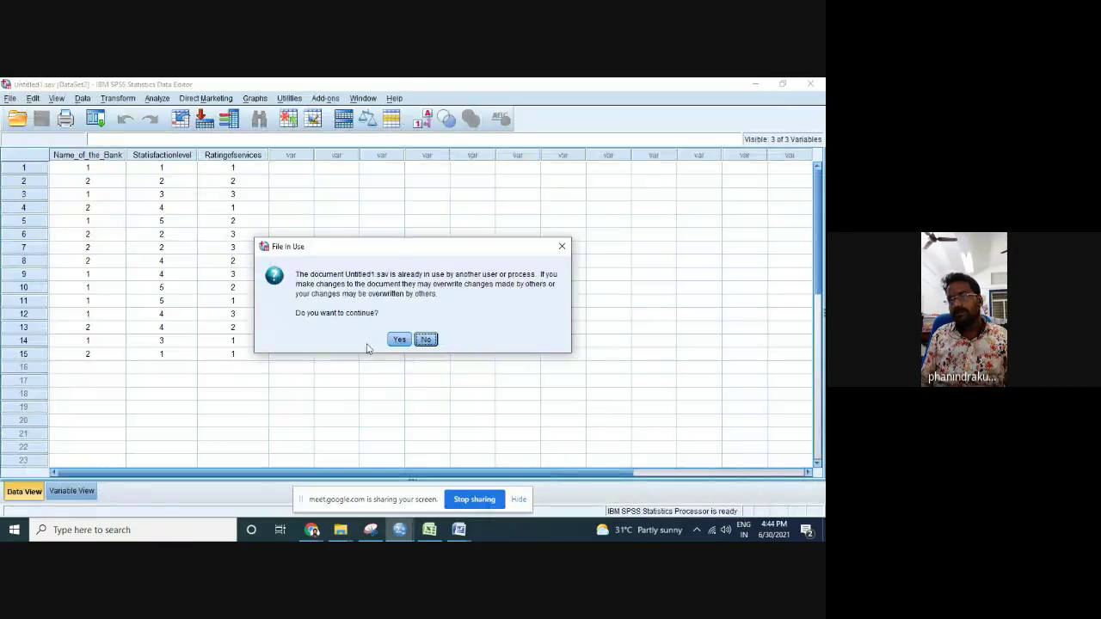
left_click(424, 339)
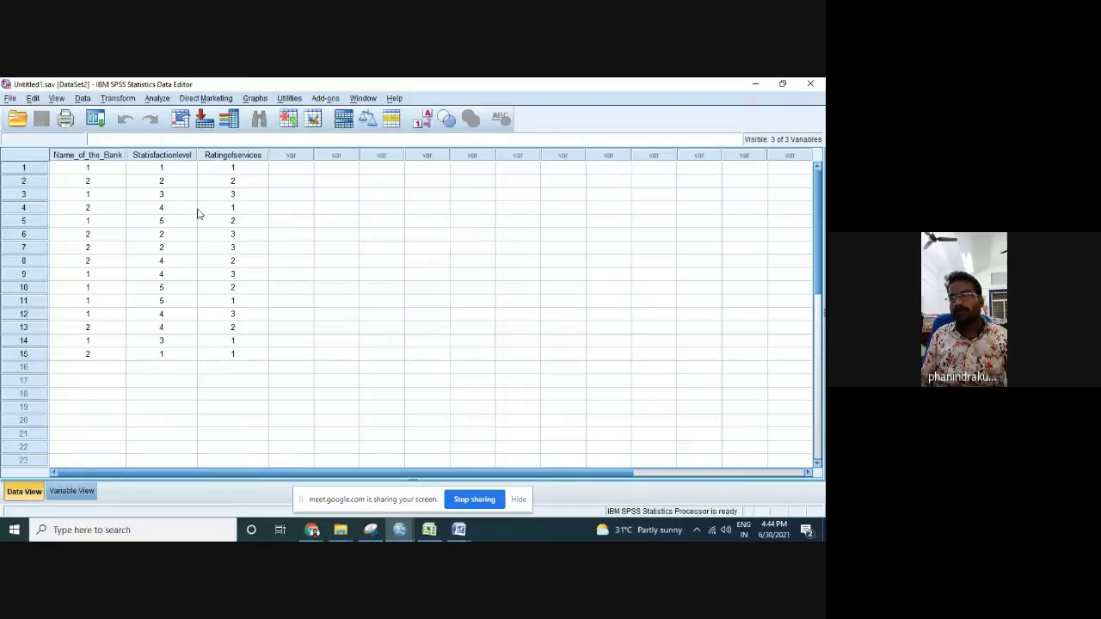
Run an Alpha reliability analysis in Untitled1 on Level of Satisfaction and the service rating question, keeping the output document open
left_click(118, 98)
mouse_move(158, 100)
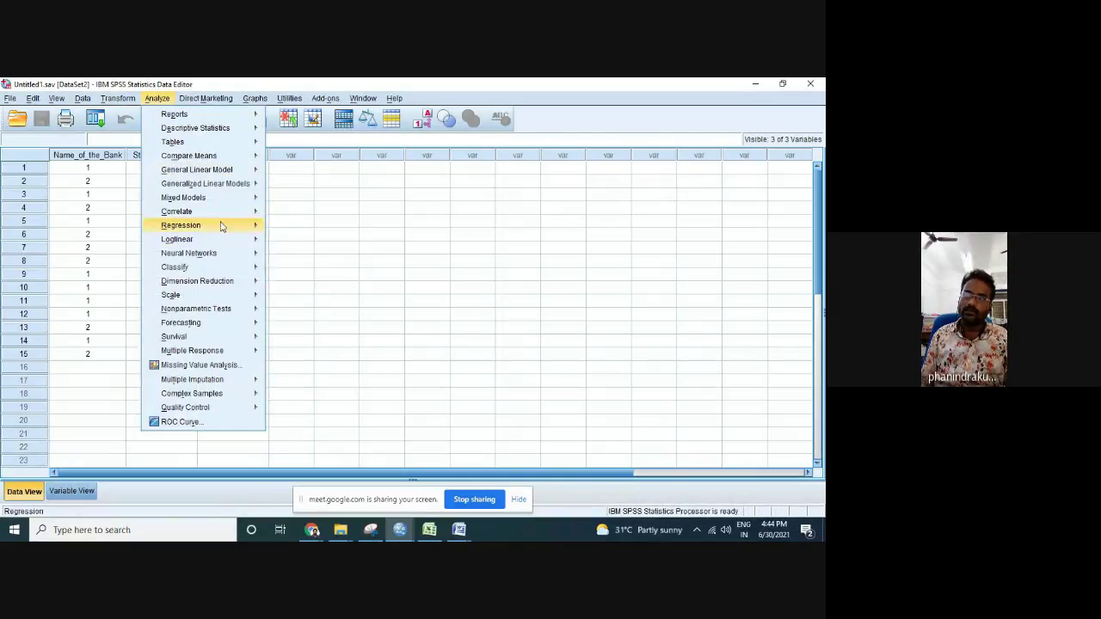
mouse_move(236, 295)
left_click(311, 298)
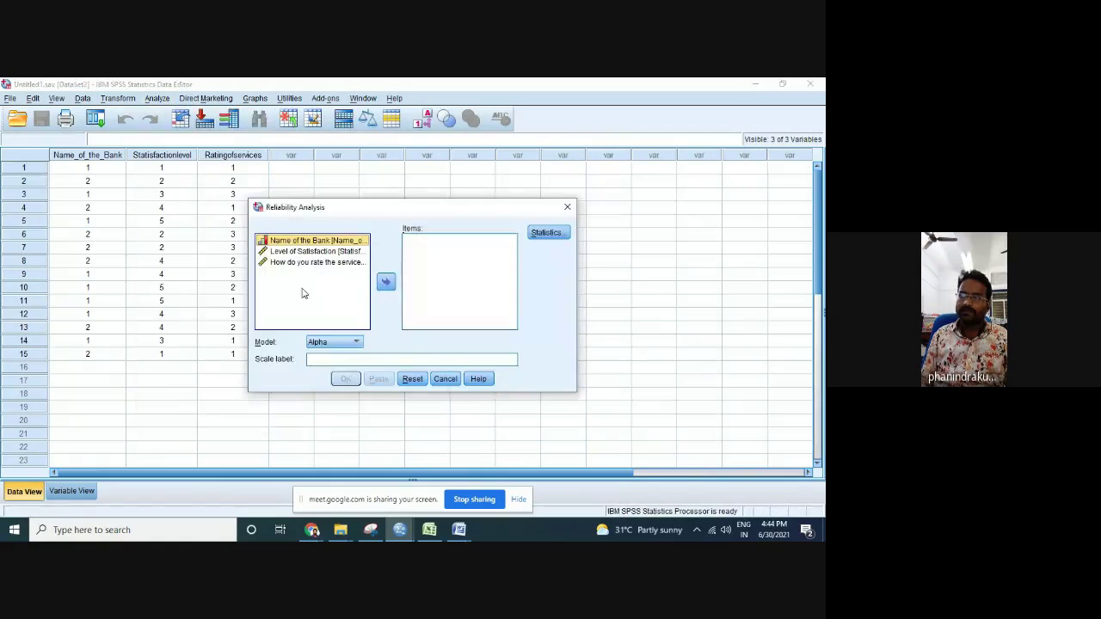
left_click(332, 251)
left_click(334, 263, "shift")
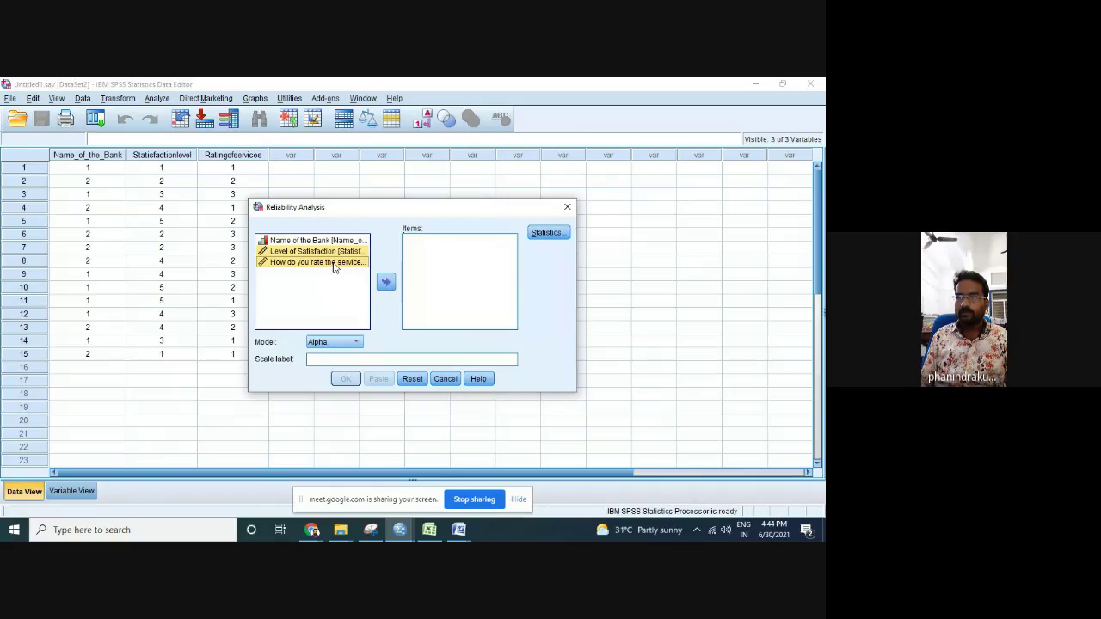
left_click(386, 282)
left_click(345, 378)
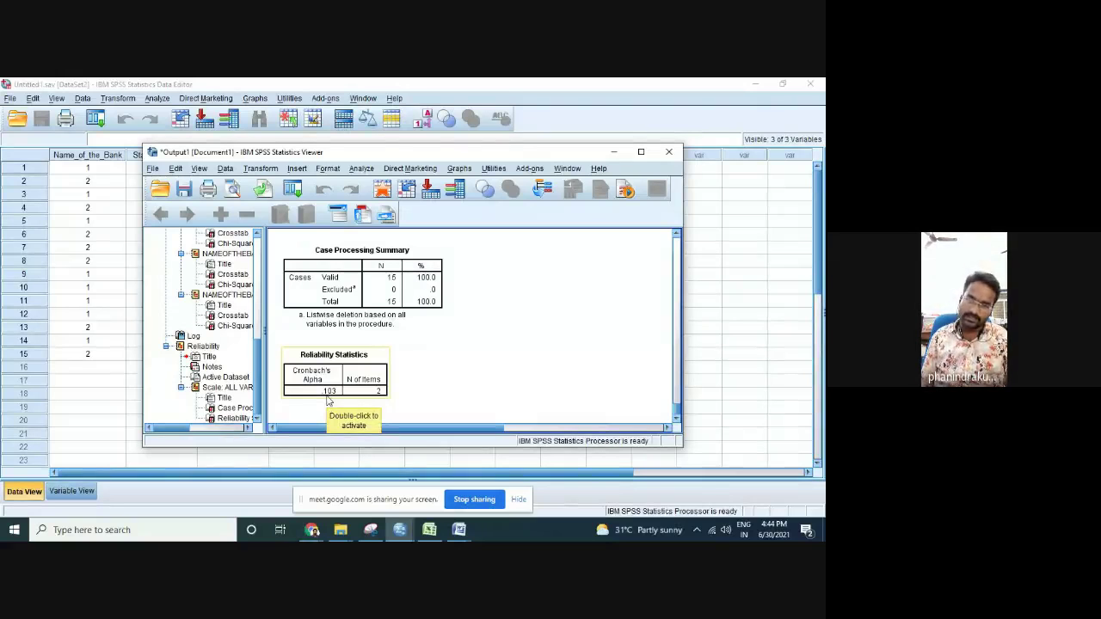
left_click(669, 151)
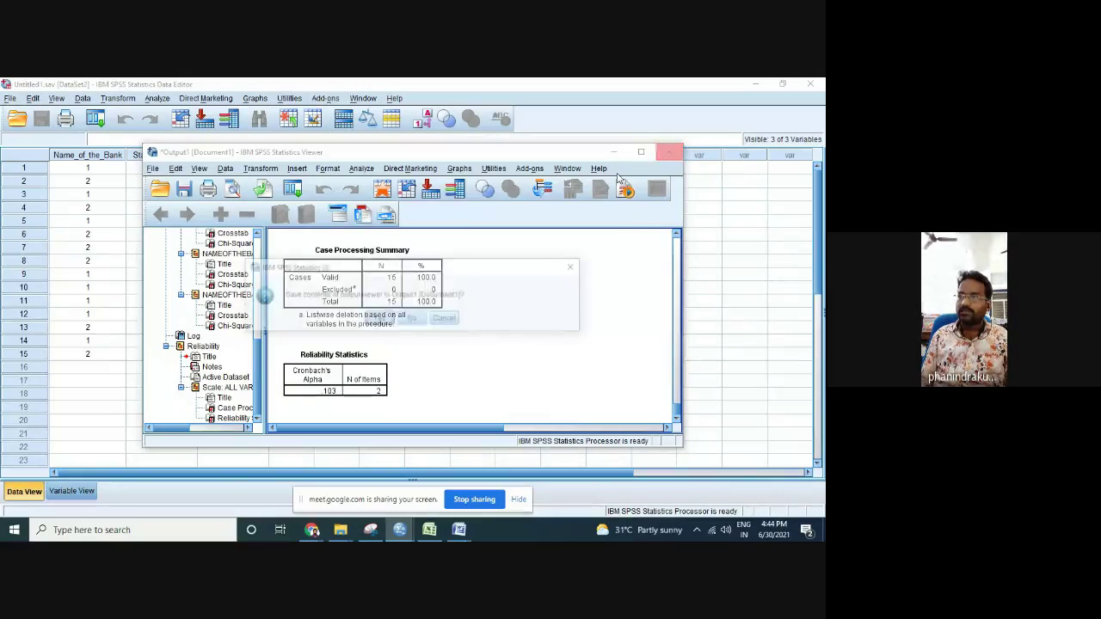
left_click(444, 318)
Reopen Reliability Analysis for Untitled1 and remove the service rating question and Level of Satisfaction from the items
left_click(157, 98)
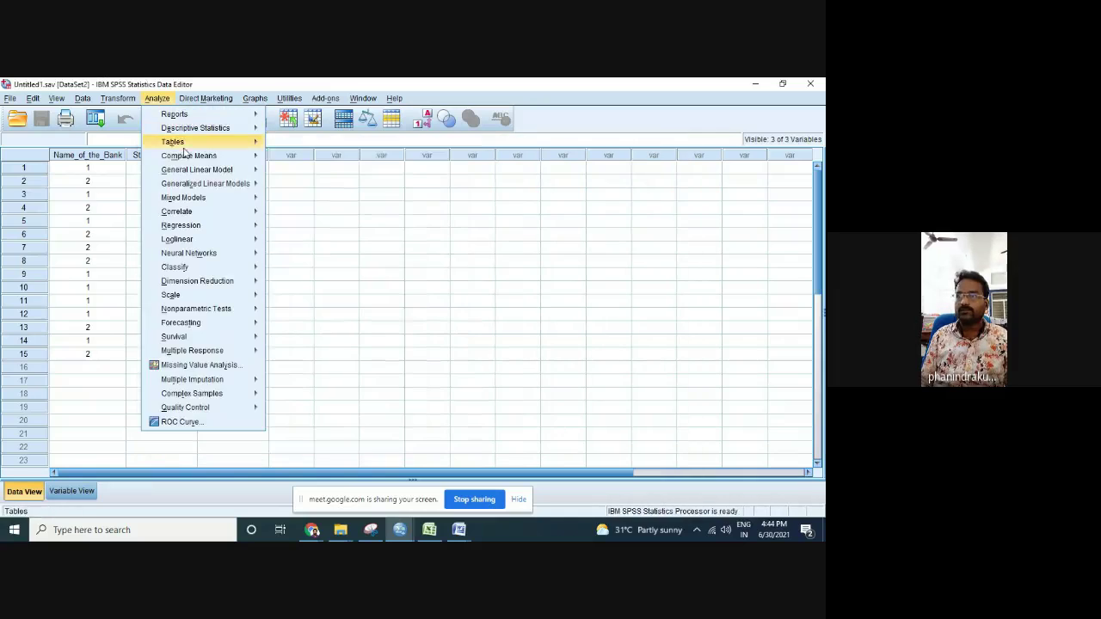
mouse_move(197, 295)
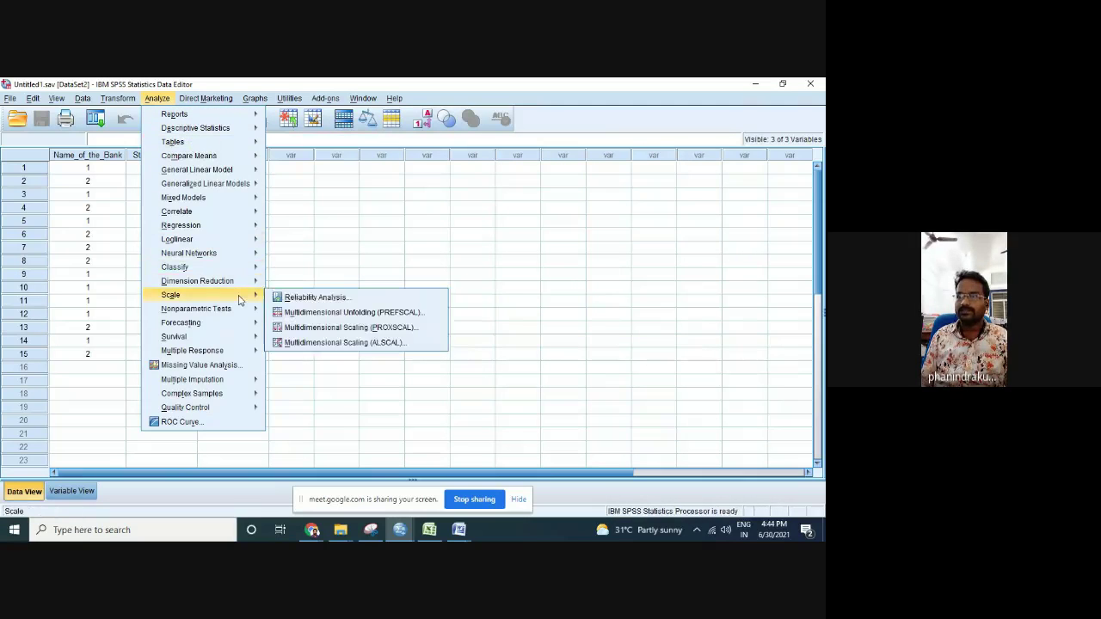
left_click(296, 296)
left_click(442, 251)
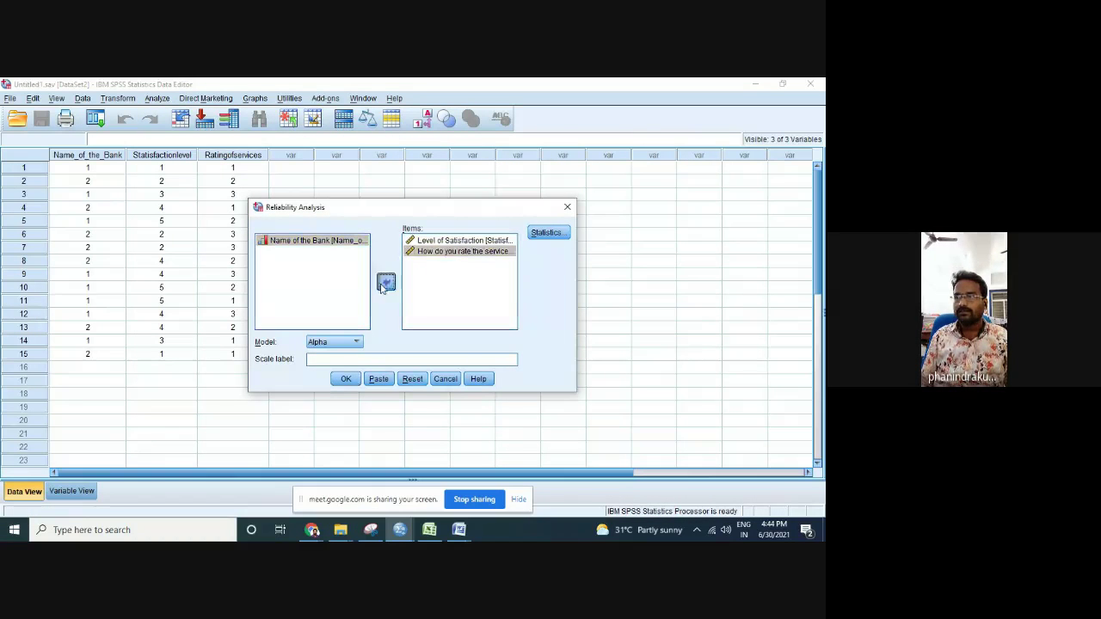
left_click(385, 283)
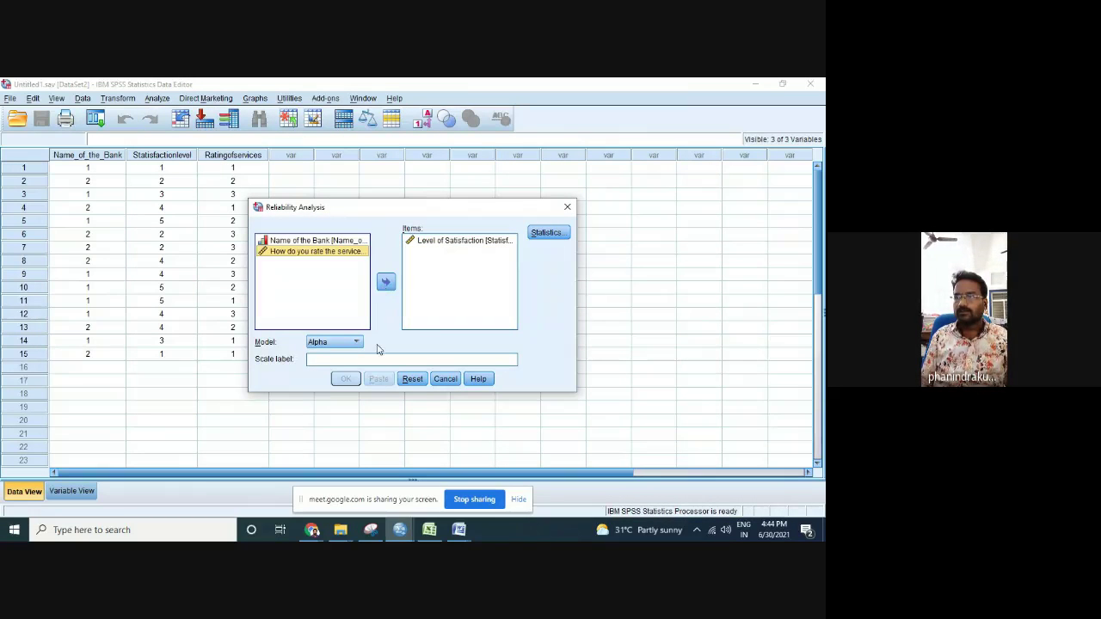
left_click(446, 242)
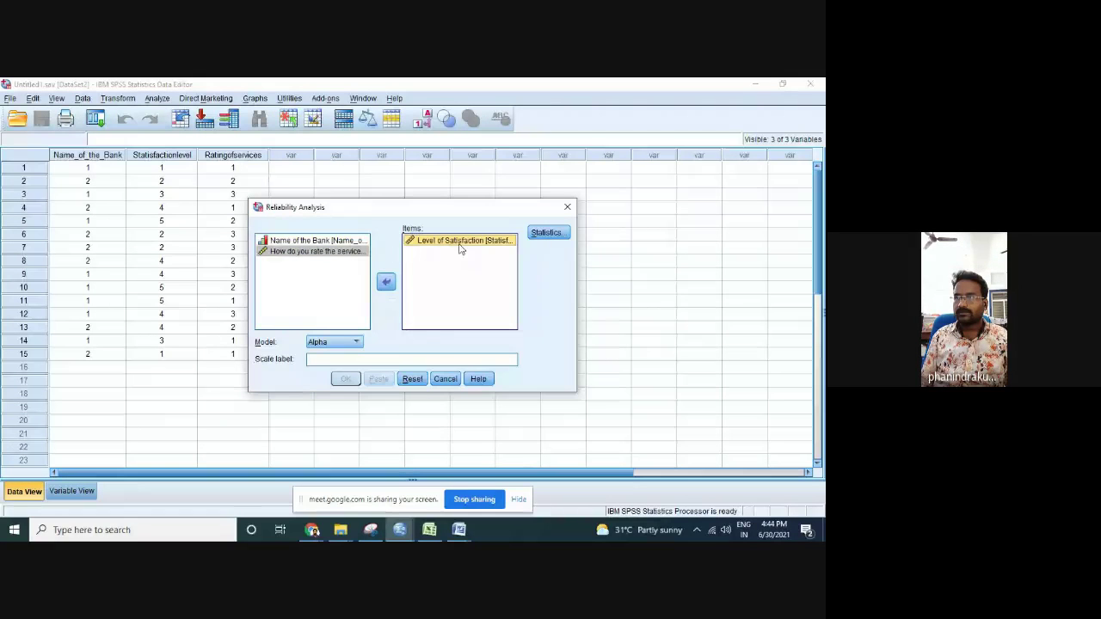
left_click(336, 241)
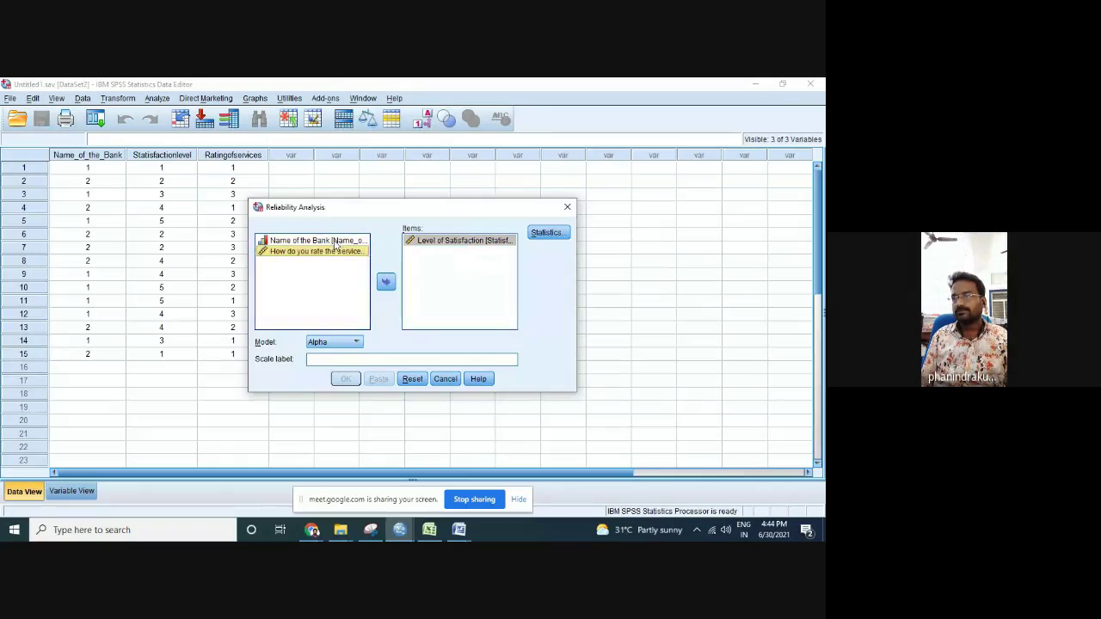
left_click(384, 282)
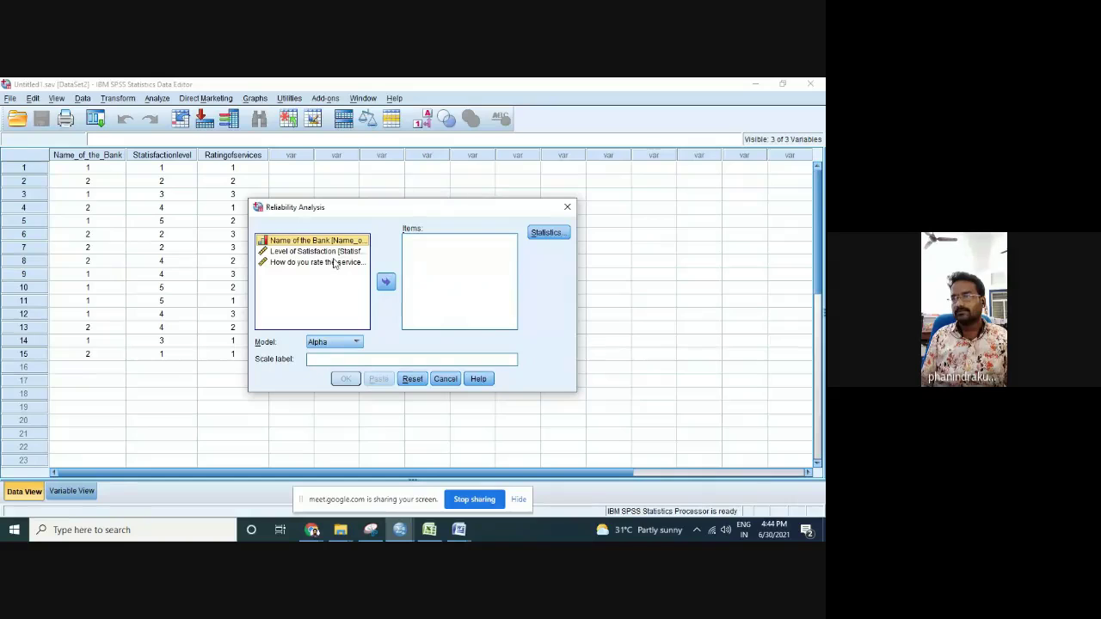
Run the Alpha reliability analysis on Level of Satisfaction and Name of the Bank, and examine the Reliability Statistics table
left_click(385, 281)
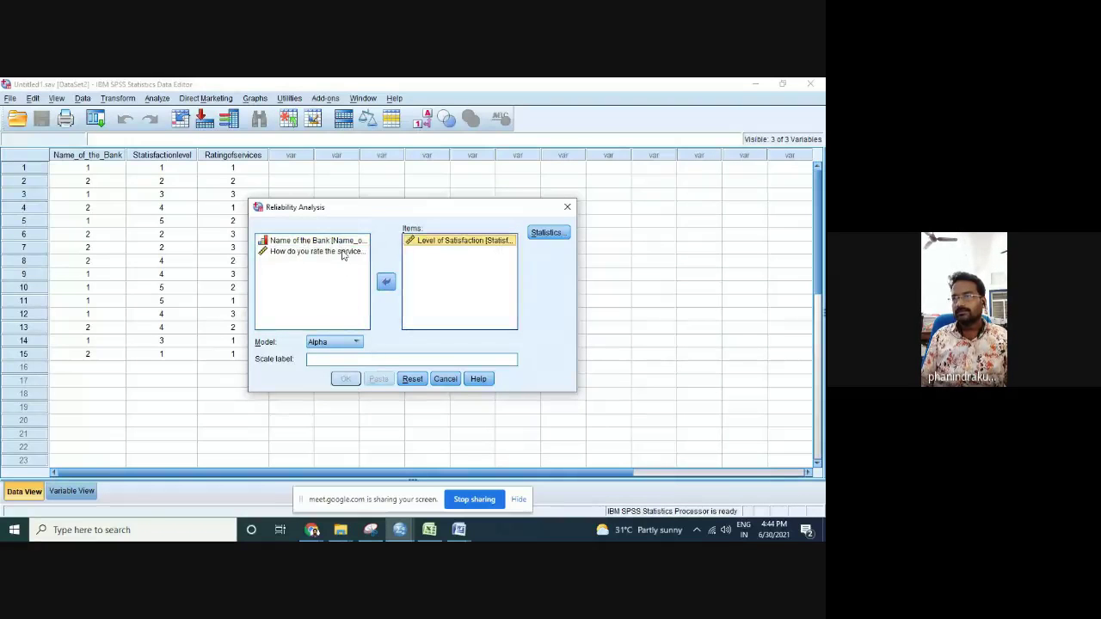
left_click(348, 253)
left_click(353, 242)
left_click(385, 282)
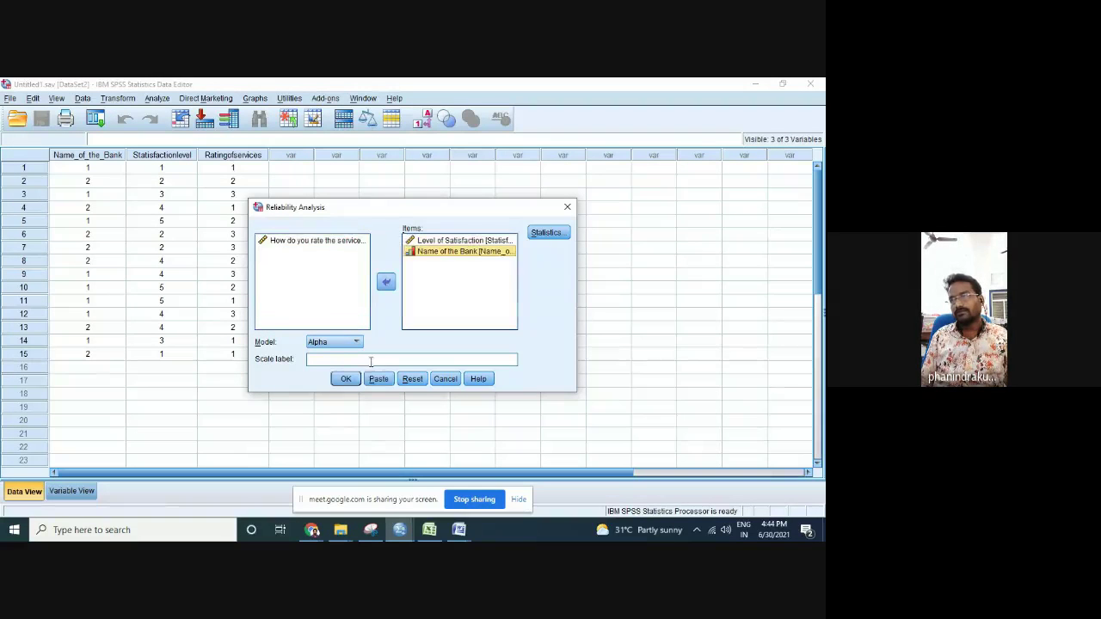
left_click(345, 379)
scroll(398, 371, "down", 3)
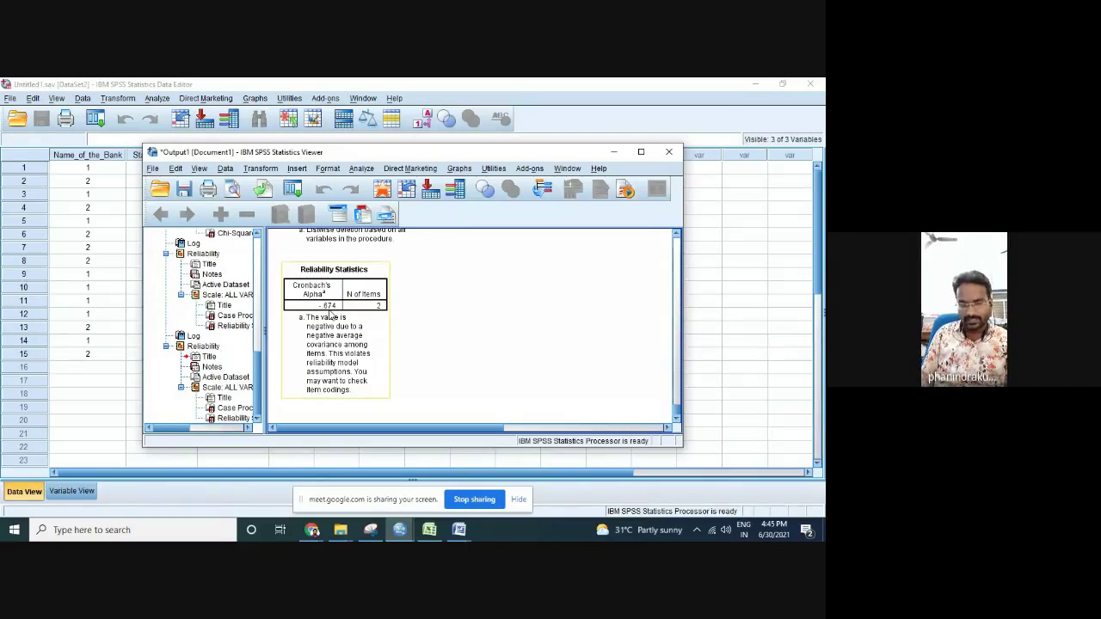
left_click(373, 410)
Switch to the Untitled2 dataset, review the Reliability Analysis variable selection that leaves out Name of the Bank, and cancel the procedure
mouse_move(399, 530)
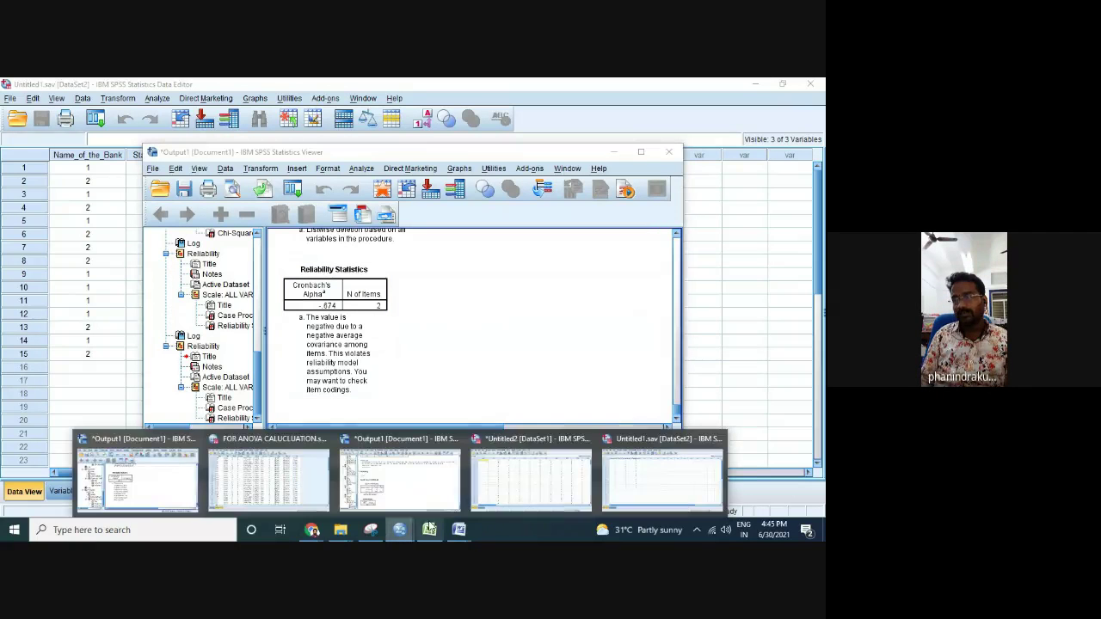
left_click(542, 486)
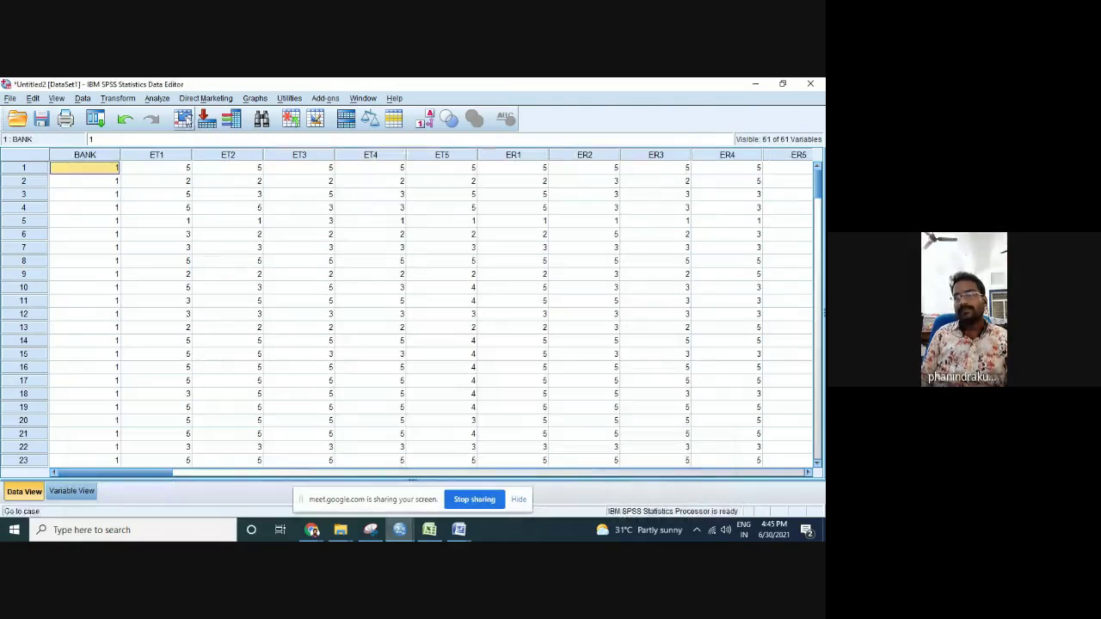
left_click(157, 100)
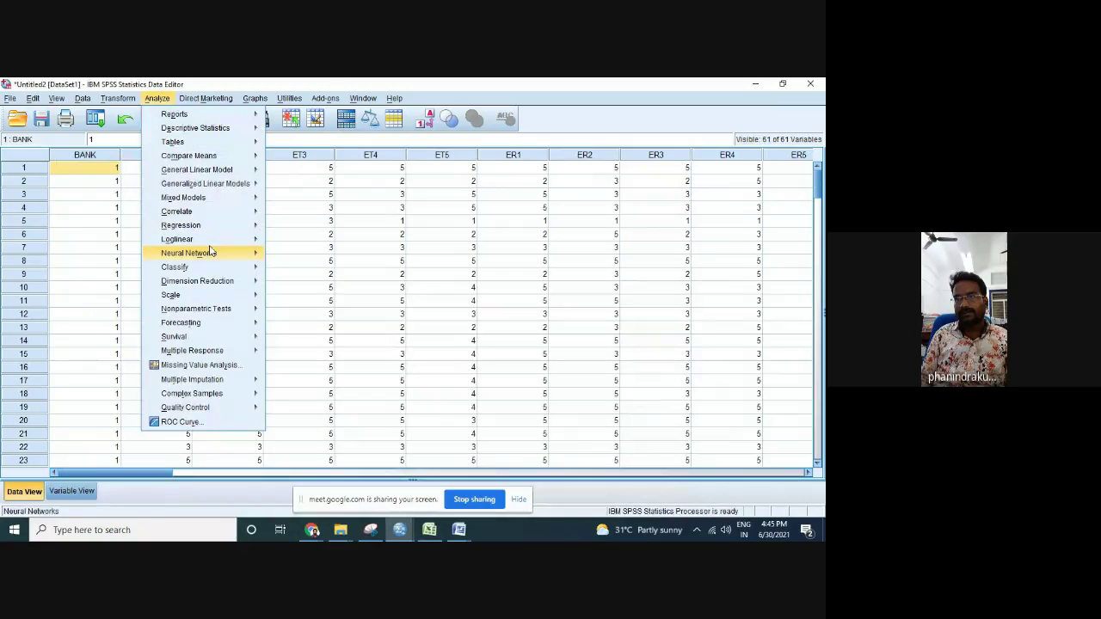
mouse_move(215, 295)
left_click(283, 301)
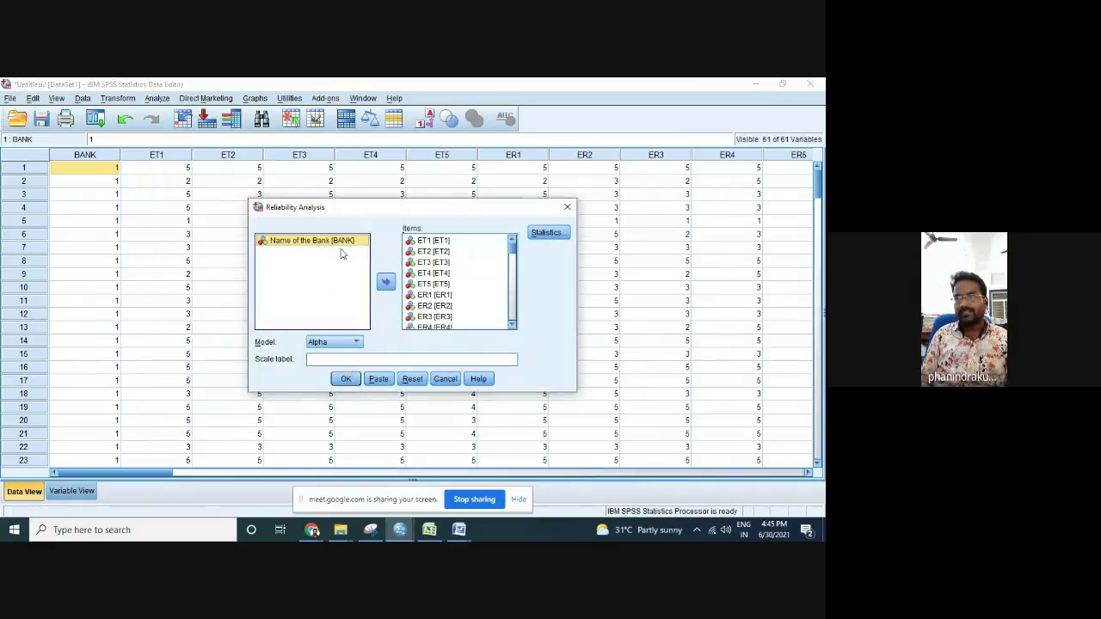
left_click(301, 242)
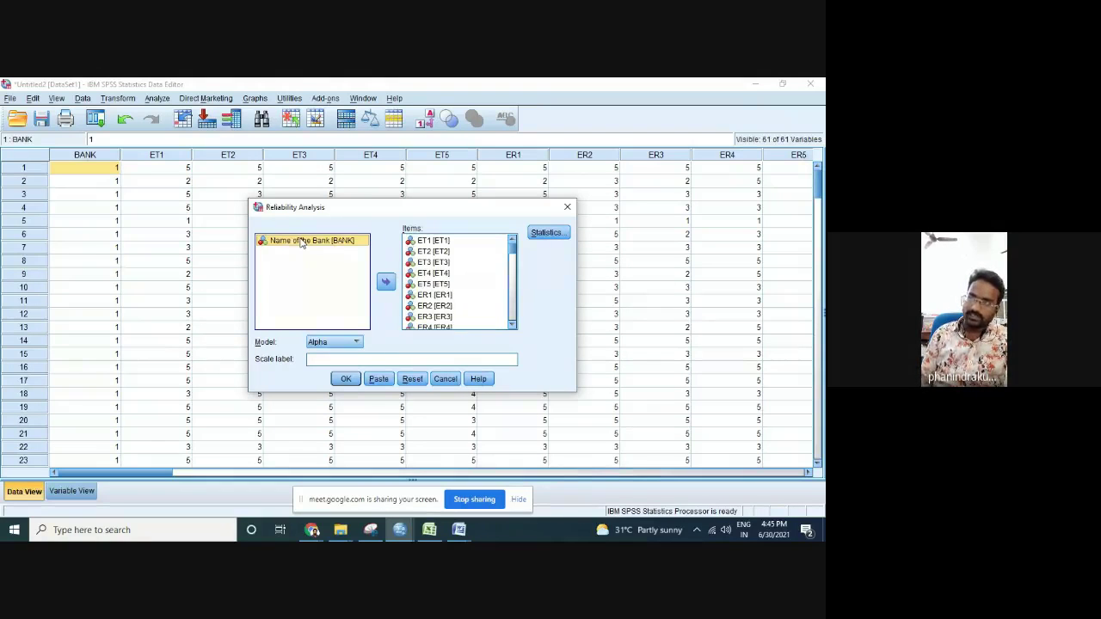
left_click(446, 379)
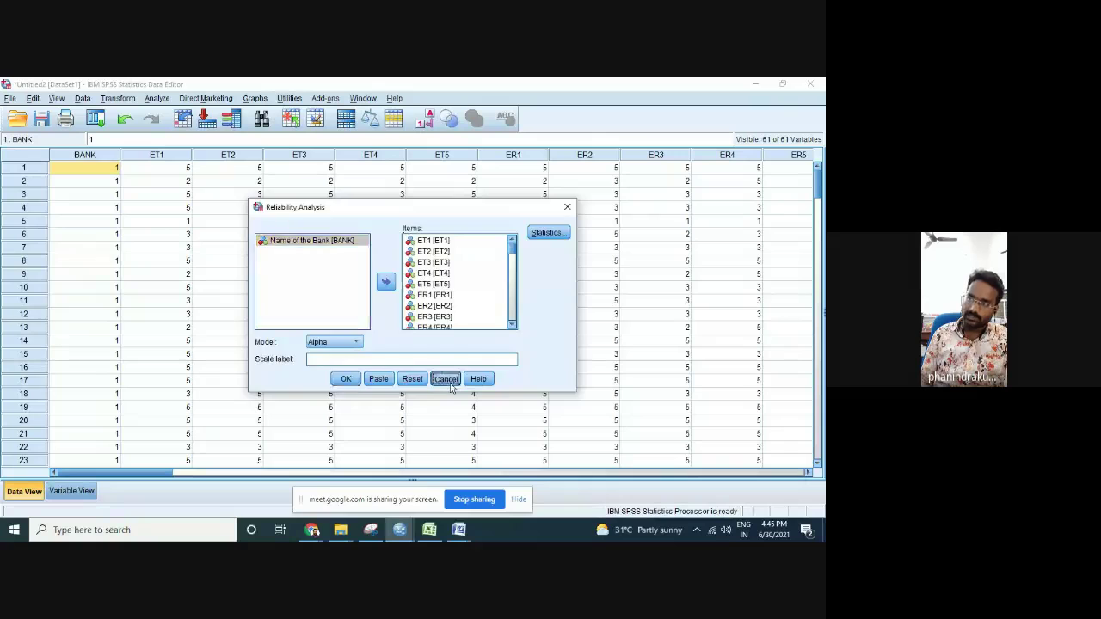
left_click(373, 331)
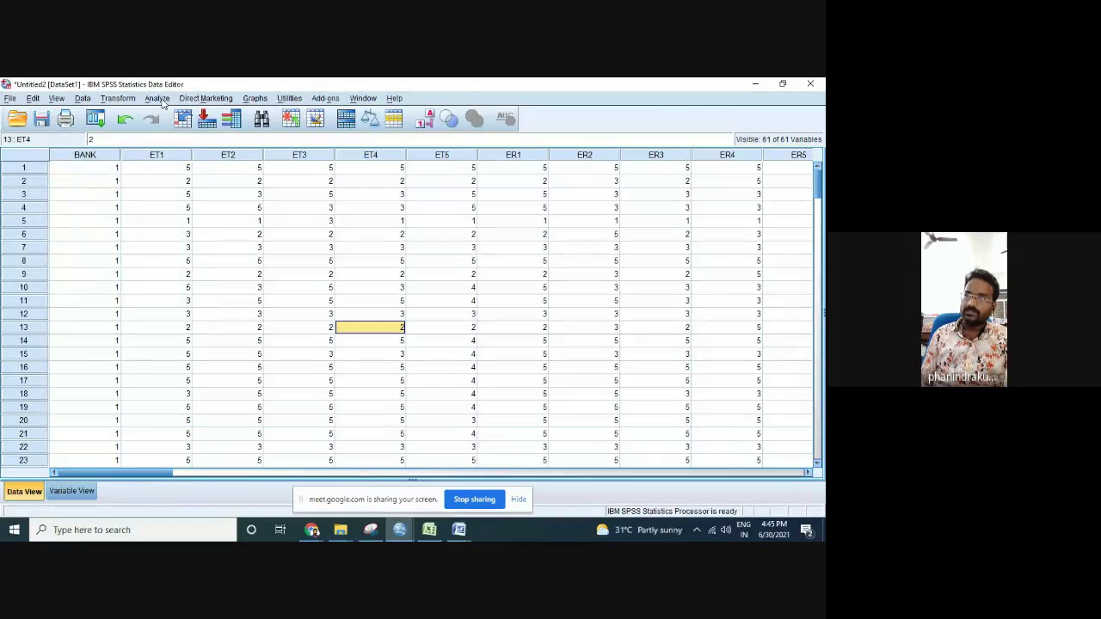
Return to the output document with the all-variables reliability results and examine the ANOVA table for ET1 to ET5 above them
left_click(399, 529)
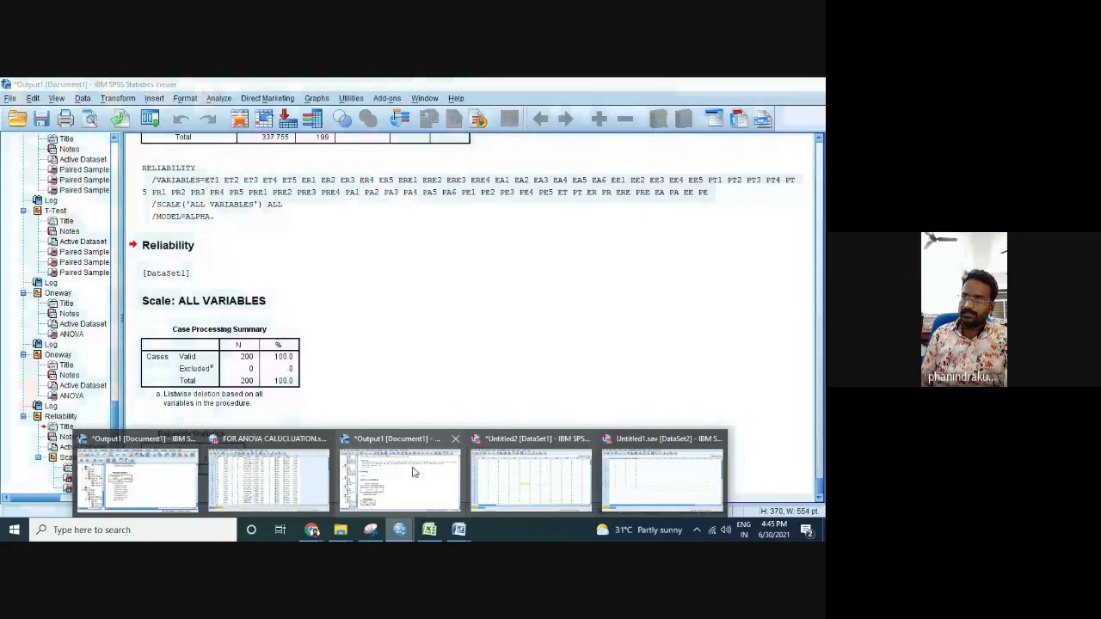
left_click(413, 471)
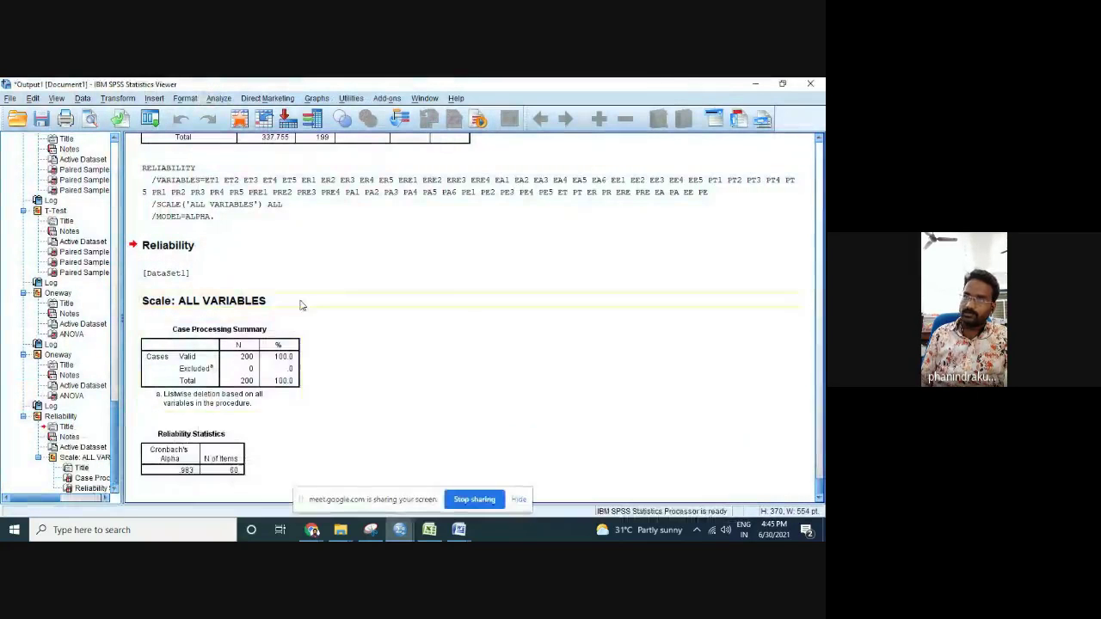
scroll(301, 305, "up", 5)
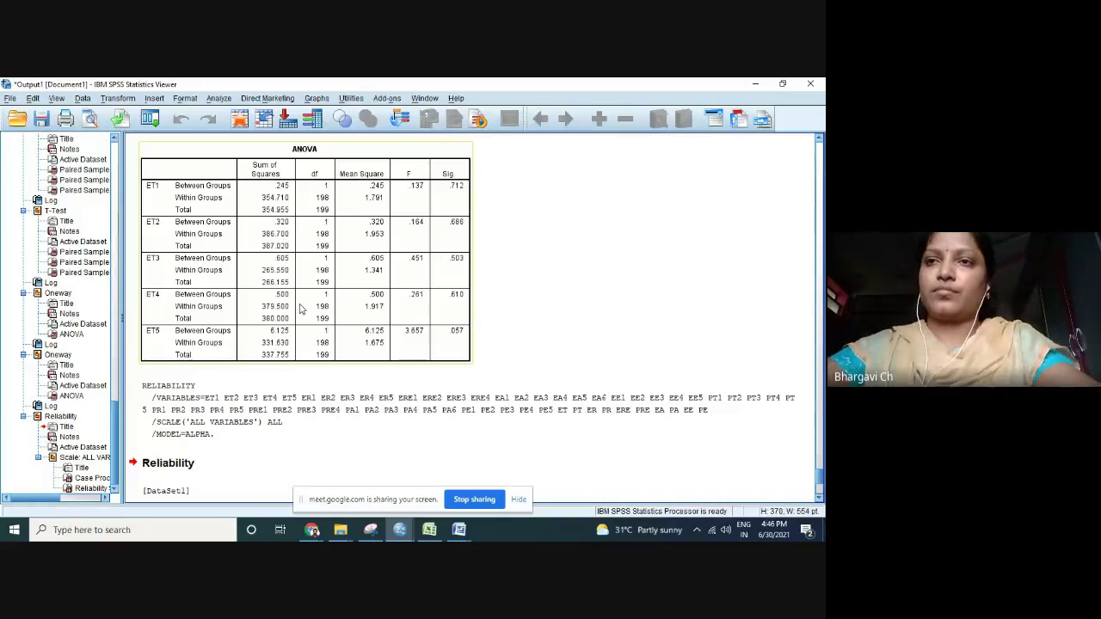
left_click(376, 432)
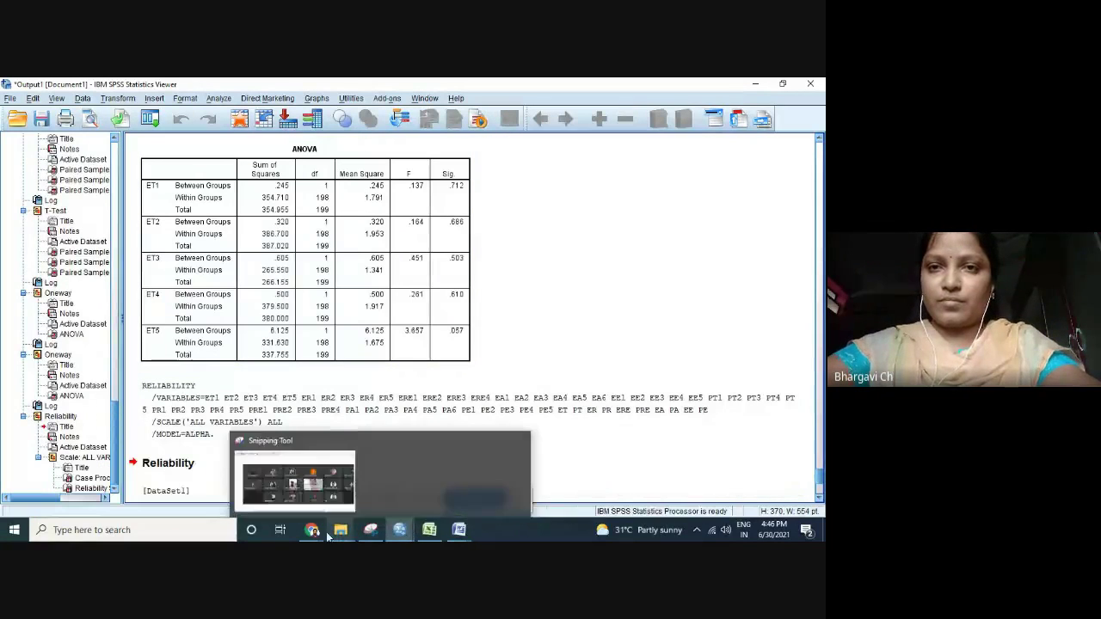
Stop sharing the screen in the Google Meet call
mouse_move(313, 531)
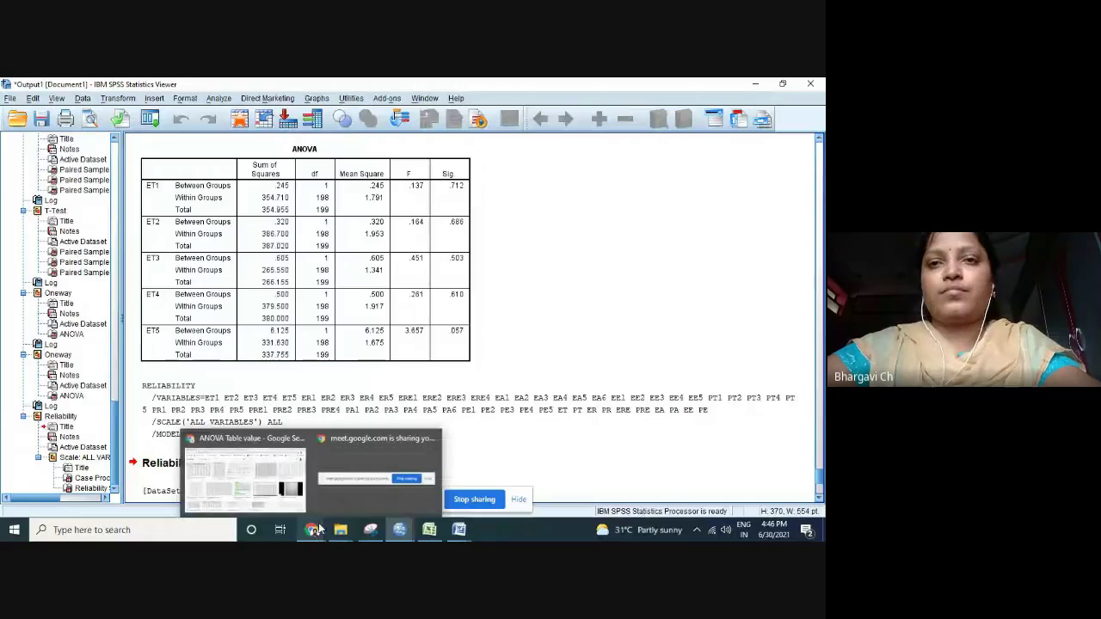
mouse_move(377, 462)
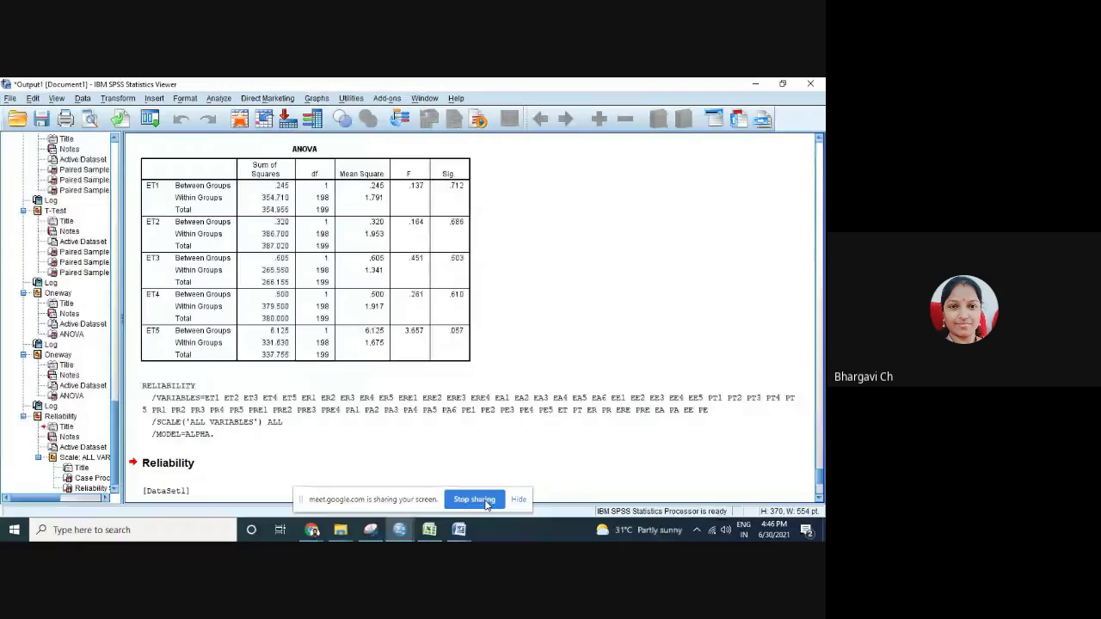
left_click(398, 528)
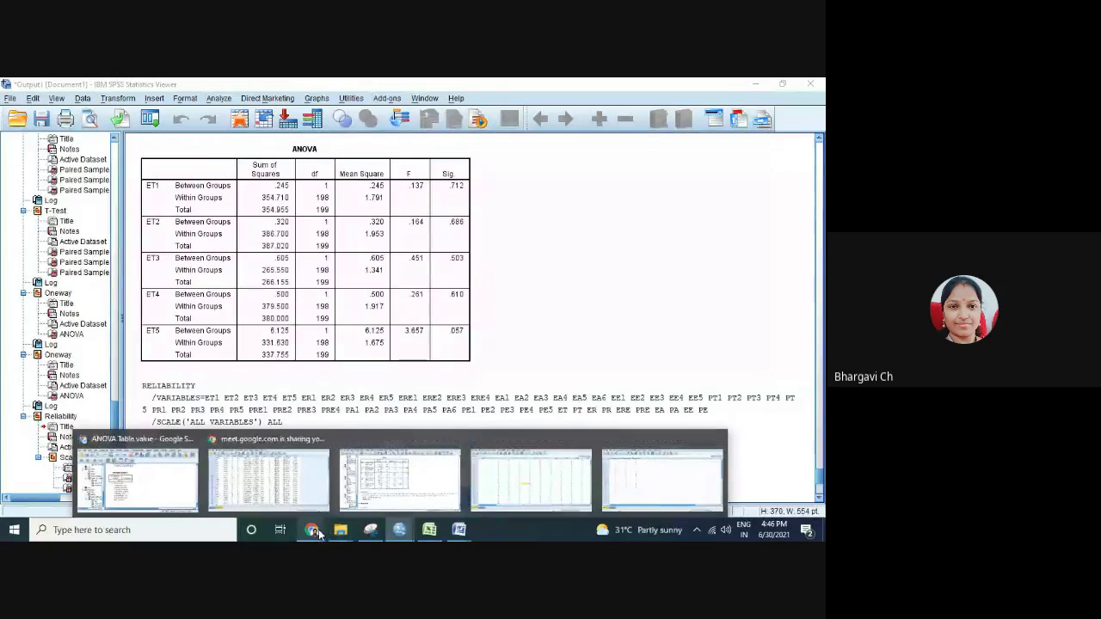
left_click(345, 462)
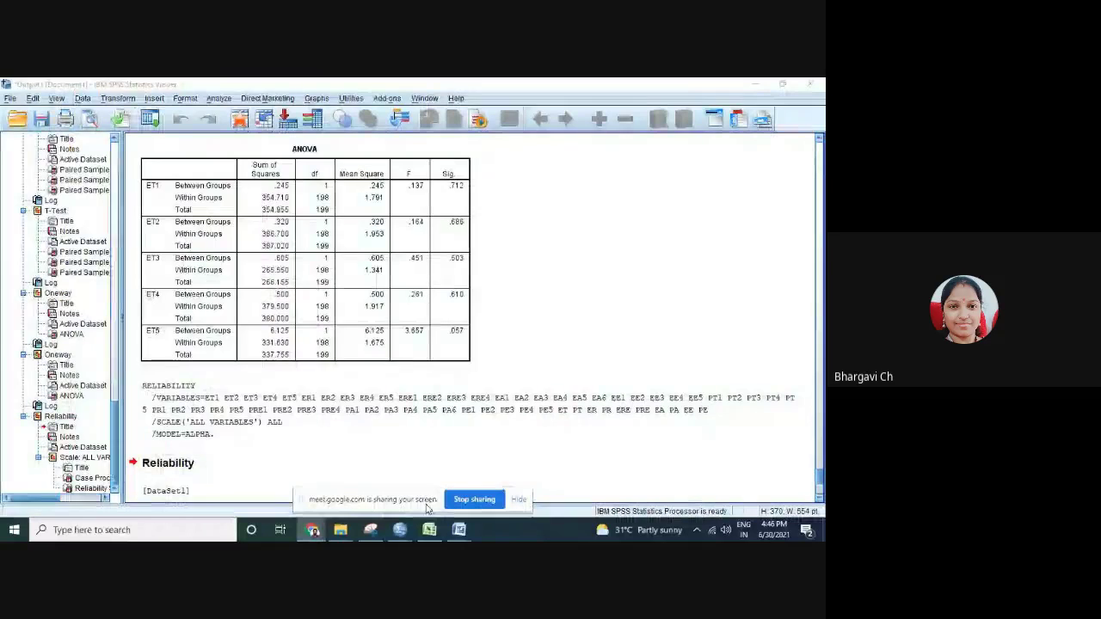
left_click(470, 499)
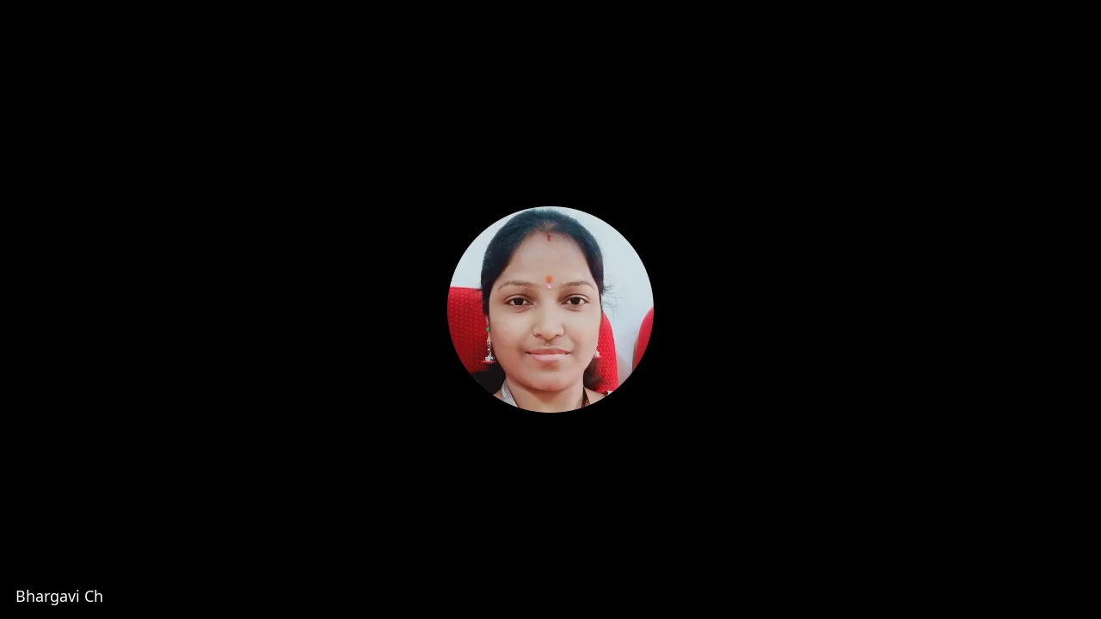
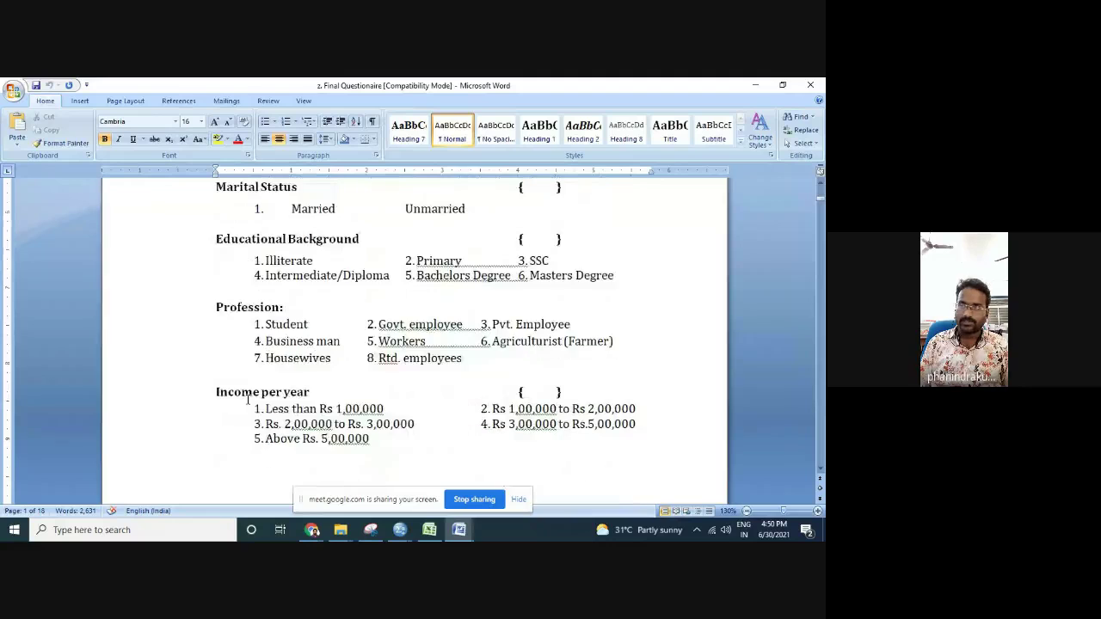
In the Word questionnaire, review the respondent profile and account questions through to the Section B satisfaction scale and its first rating table
scroll(248, 397, "down", 5)
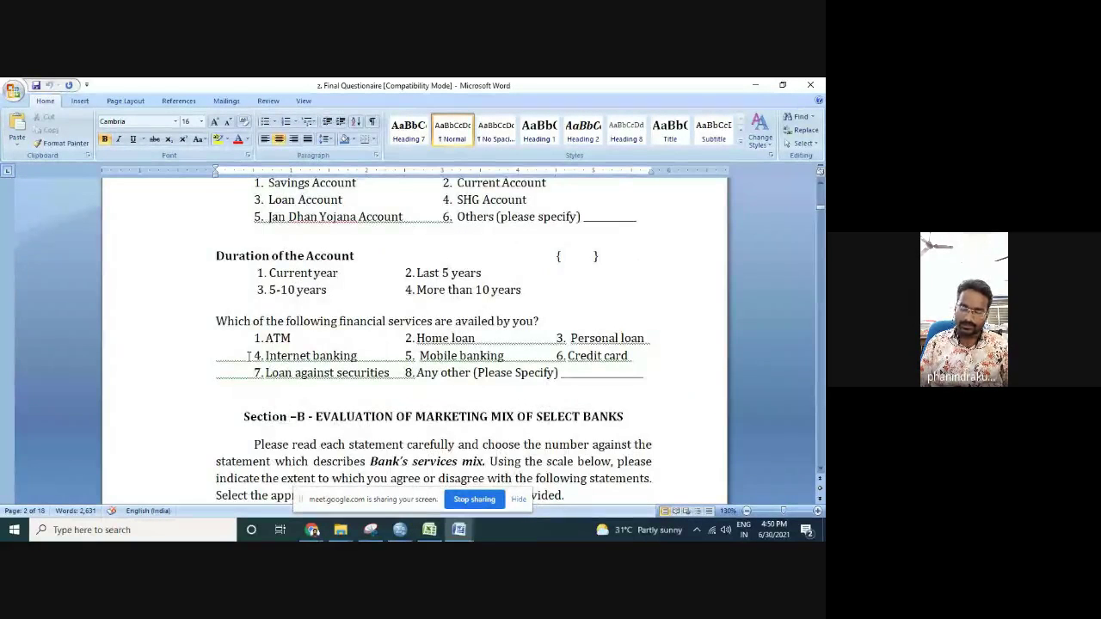
scroll(248, 355, "down", 3)
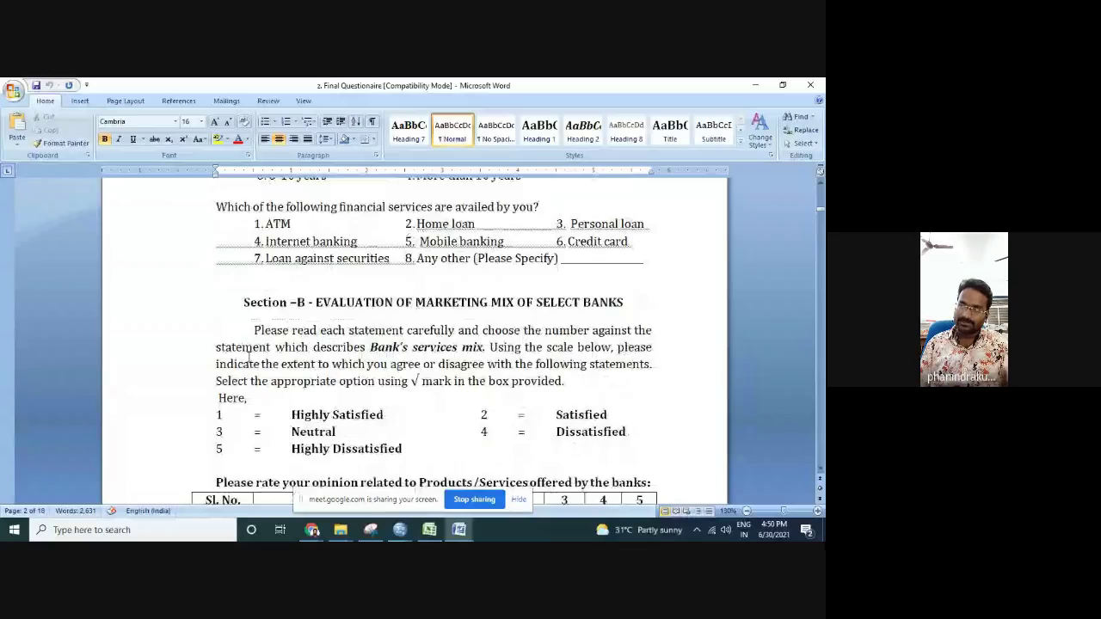
scroll(249, 355, "down", 5)
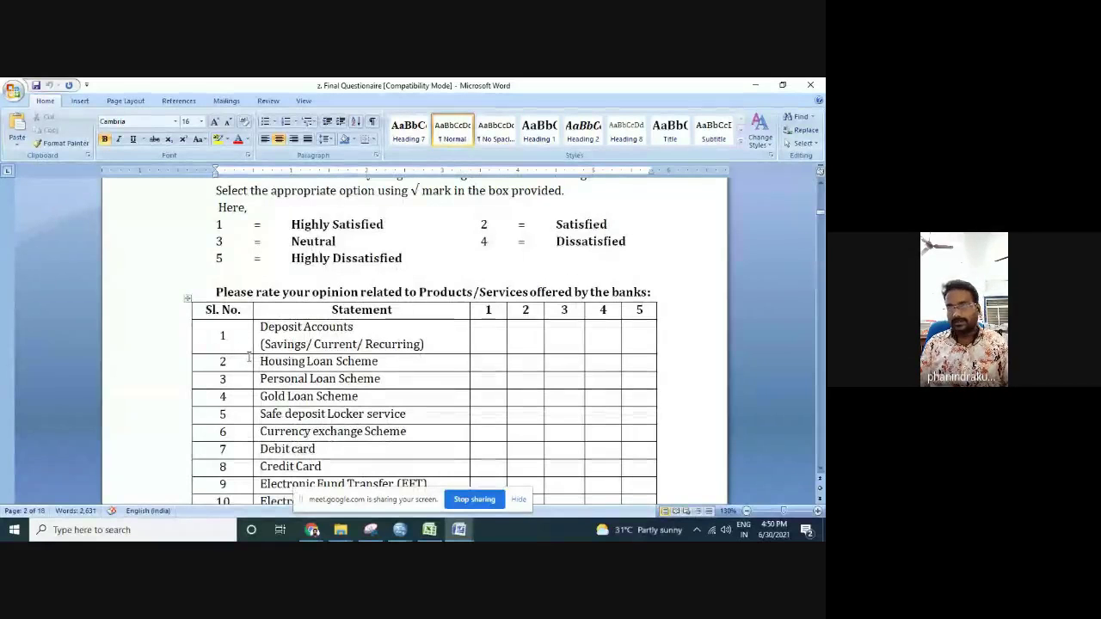
scroll(249, 355, "down", 1, "ctrl")
scroll(249, 356, "down", 7)
scroll(249, 356, "down", 2)
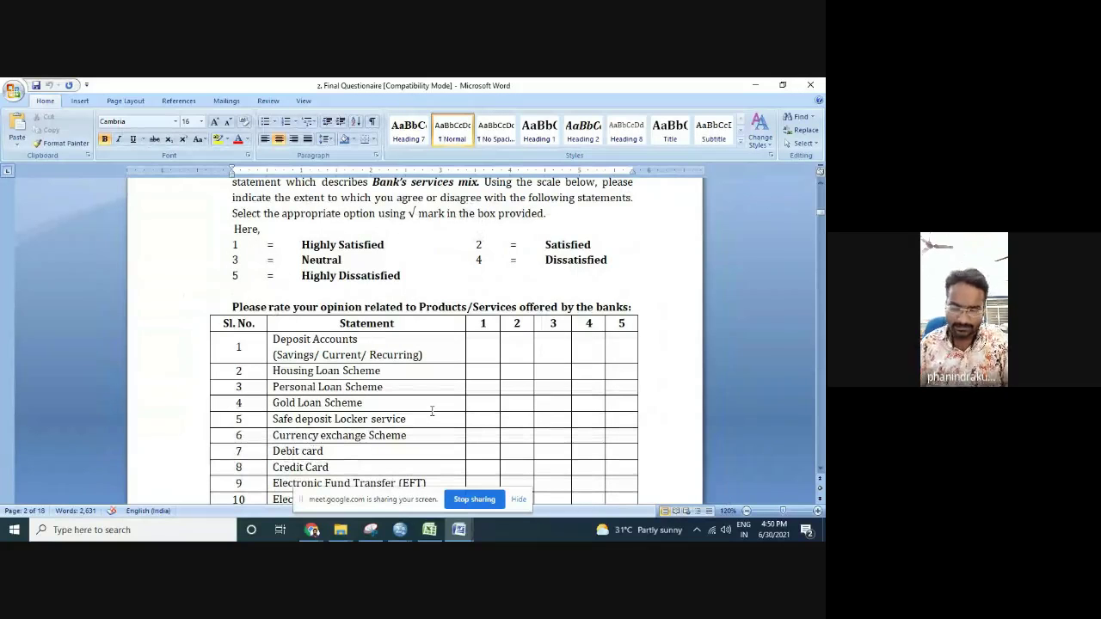
scroll(442, 386, "down", 1, "ctrl")
scroll(444, 386, "down", 2)
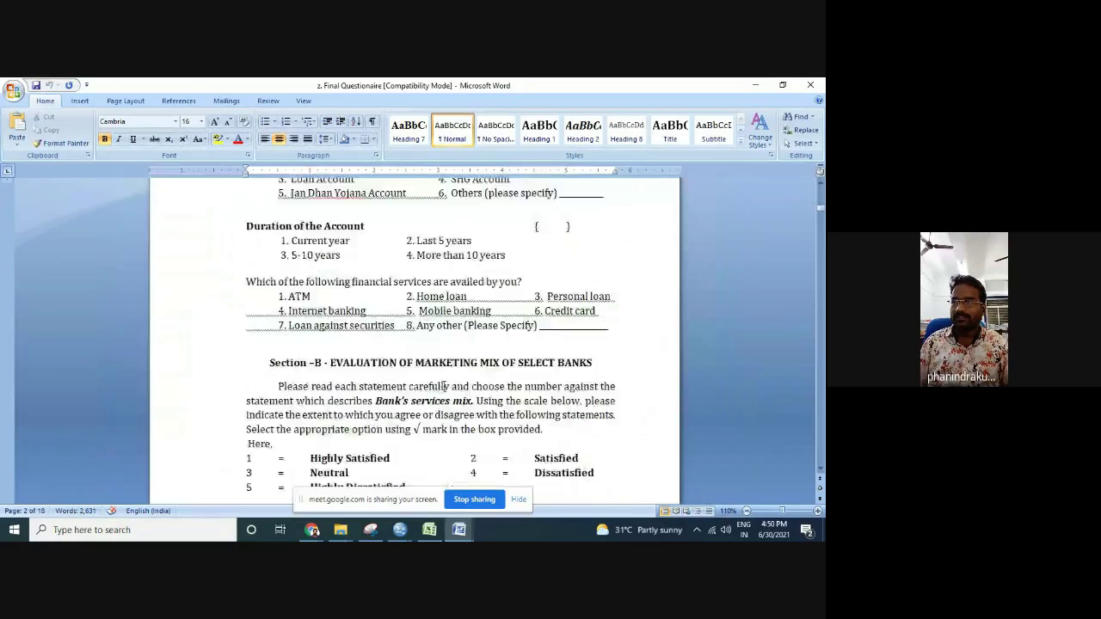
scroll(445, 386, "down", 3)
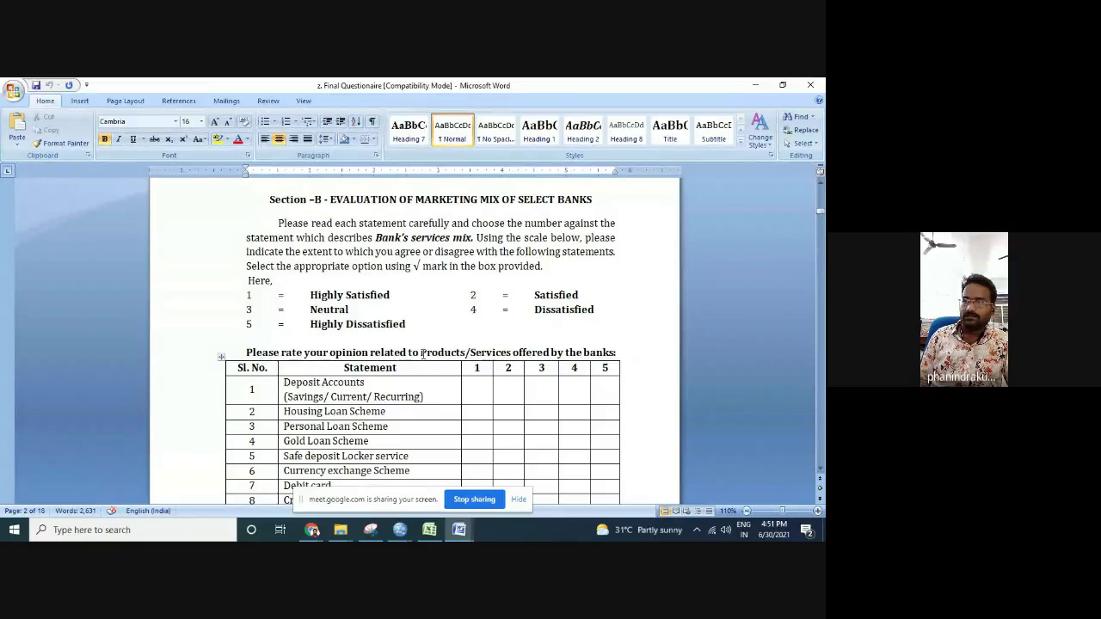
Highlight the products/services, prices charged, place/location, promotional activities and people wording in the Section B table headings, continuing to the process table
left_click_drag(421, 353, 486, 360)
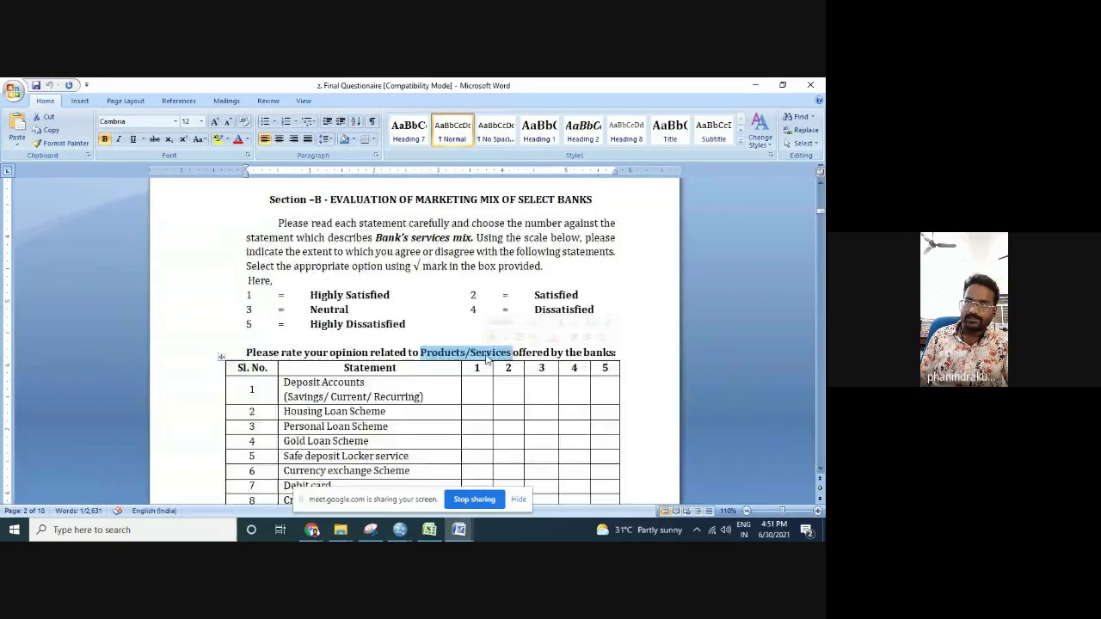
scroll(485, 360, "down", 10)
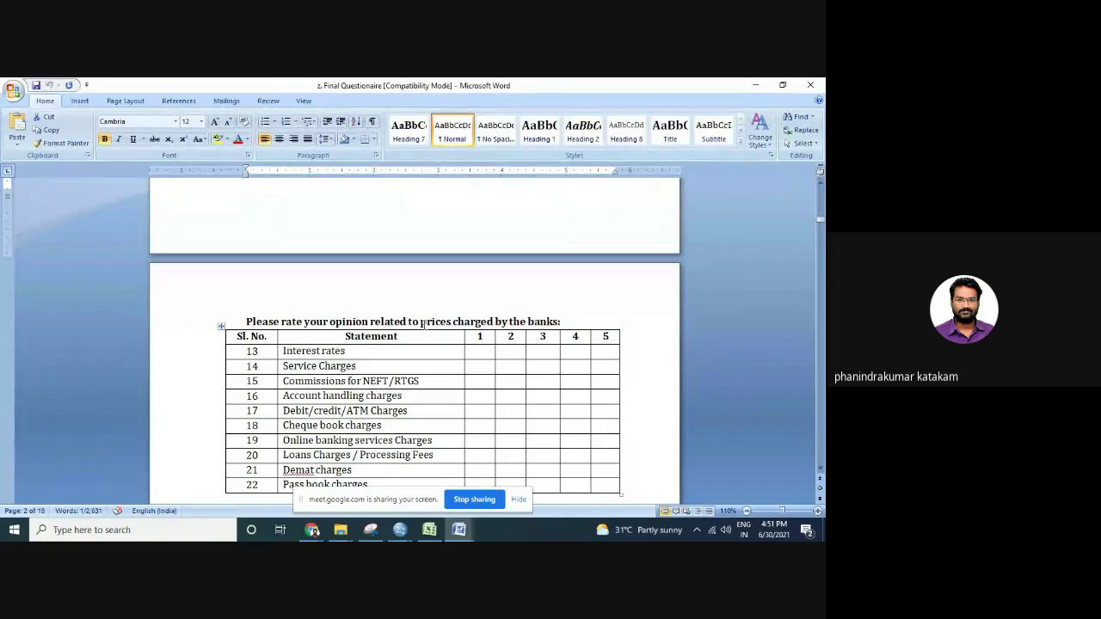
left_click_drag(420, 321, 469, 325)
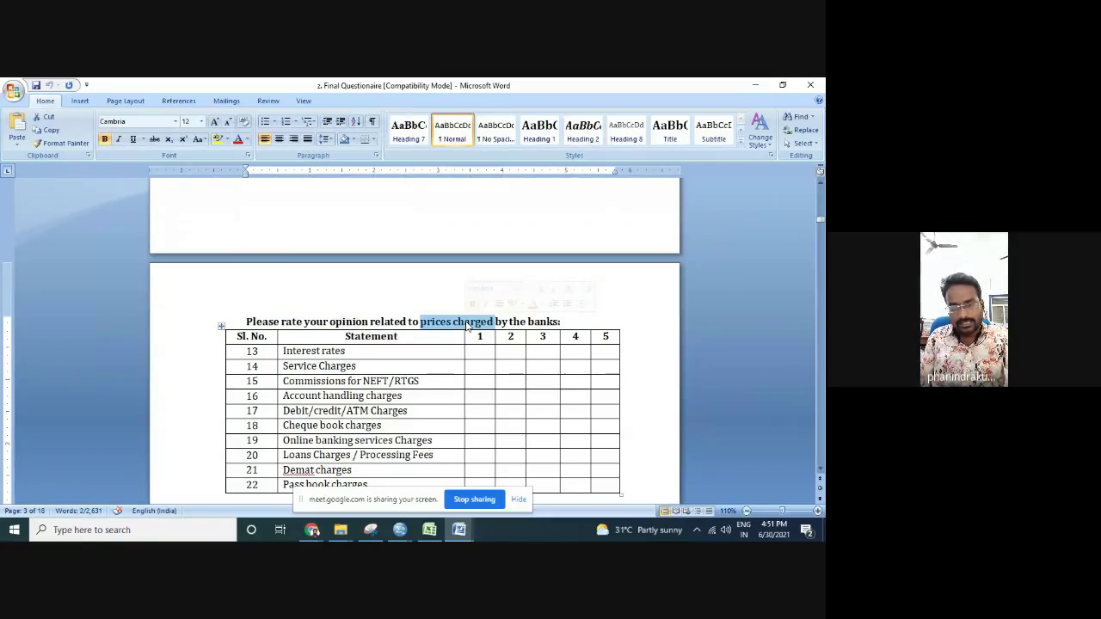
scroll(468, 325, "down", 5)
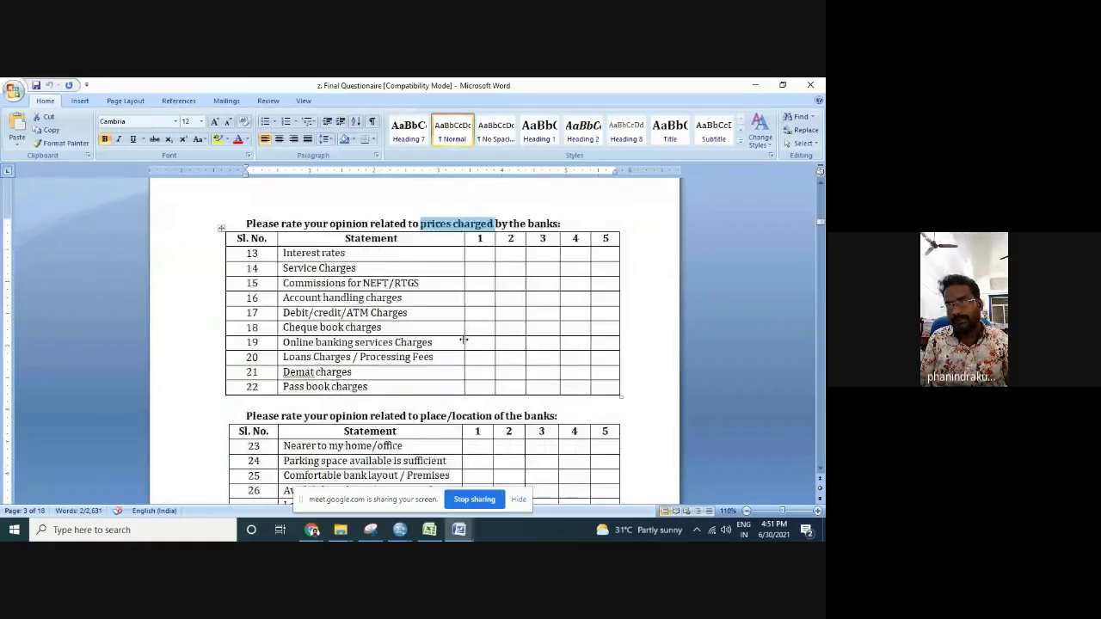
left_click_drag(420, 318, 465, 319)
scroll(466, 318, "down", 2)
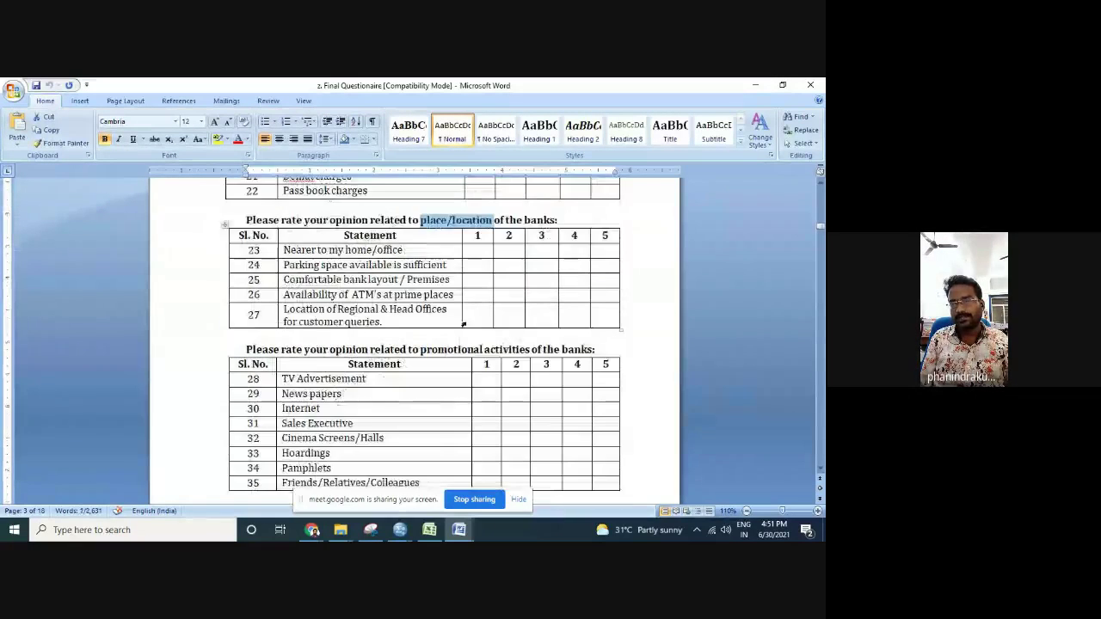
left_click_drag(420, 349, 500, 350)
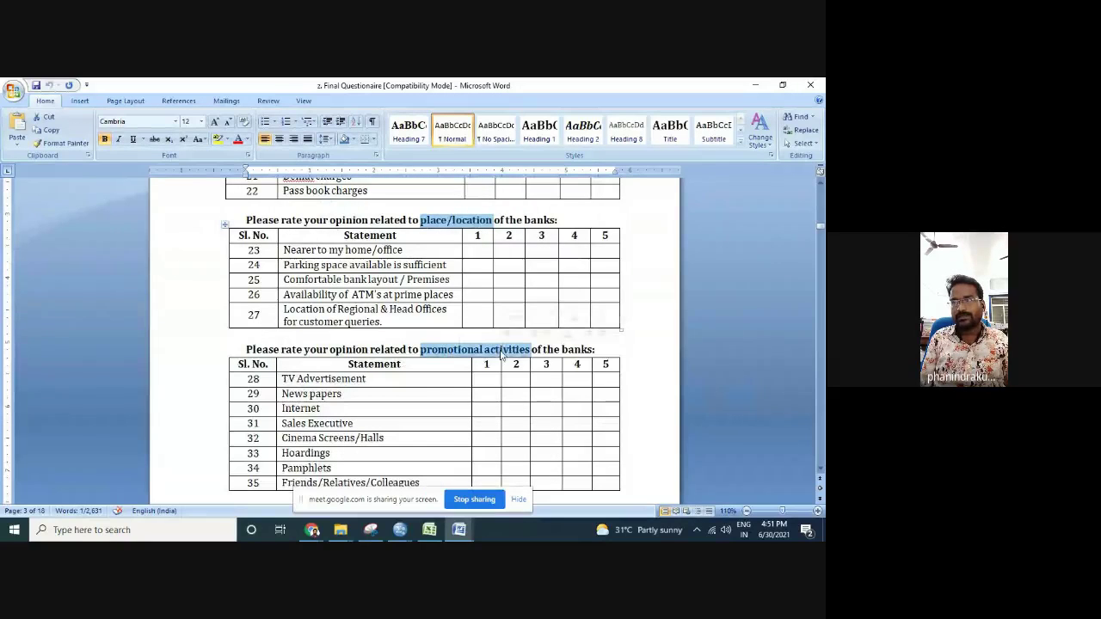
scroll(431, 356, "down", 3)
left_click_drag(421, 352, 455, 350)
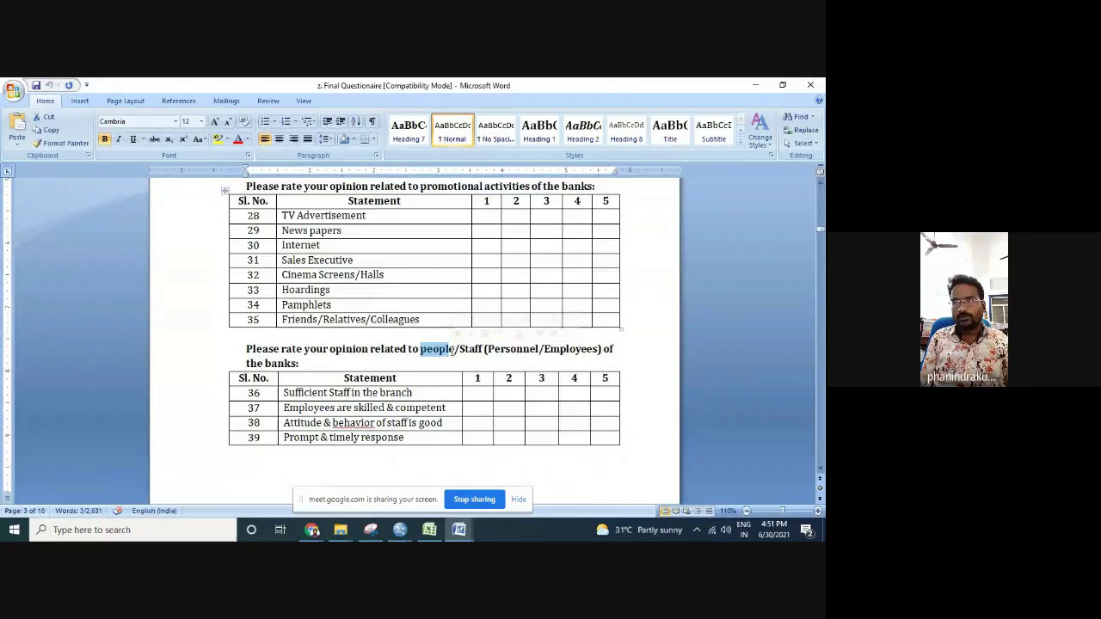
scroll(434, 344, "down", 6)
scroll(434, 298, "down", 2)
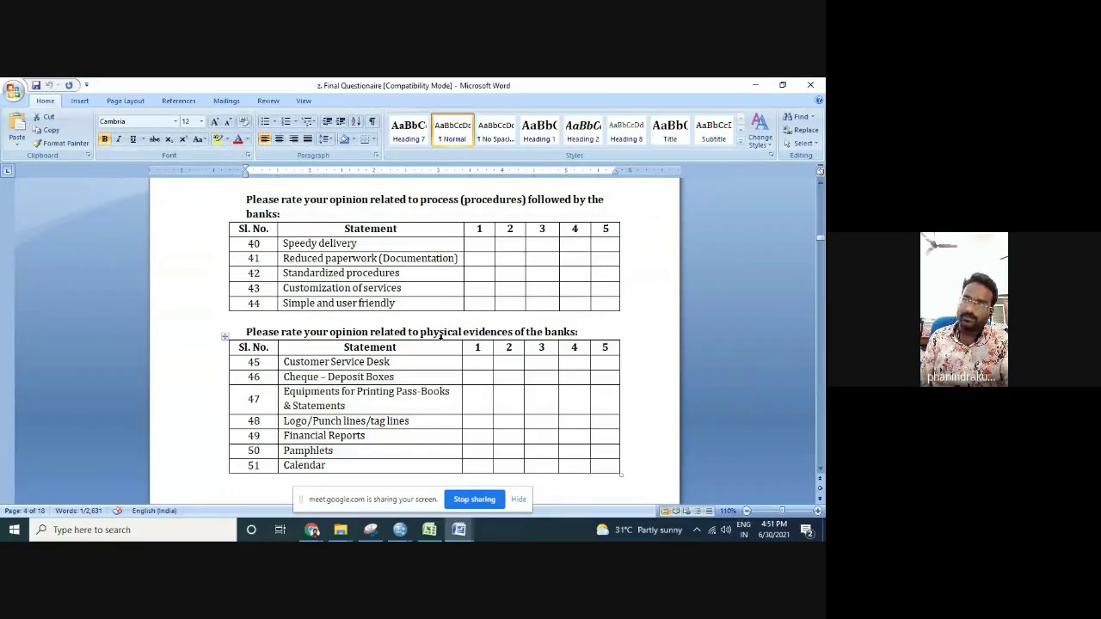
Enlarge the document to 140%, highlight process statements 40 to 44, and review the physical evidences table below them
left_click(414, 206)
scroll(379, 301, "up", 2)
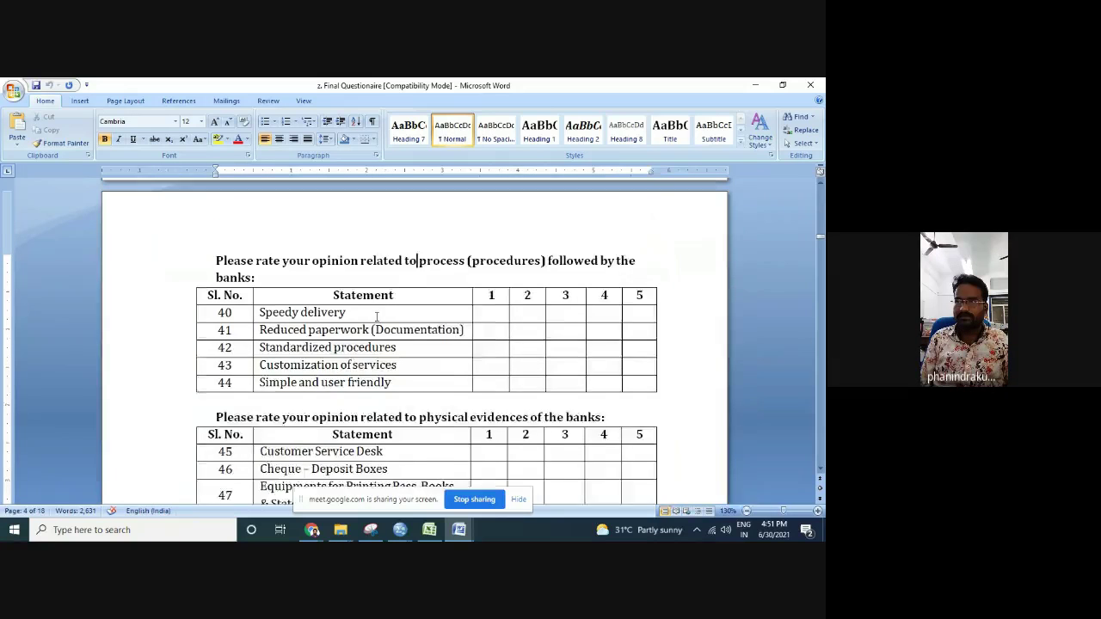
scroll(376, 316, "up", 1)
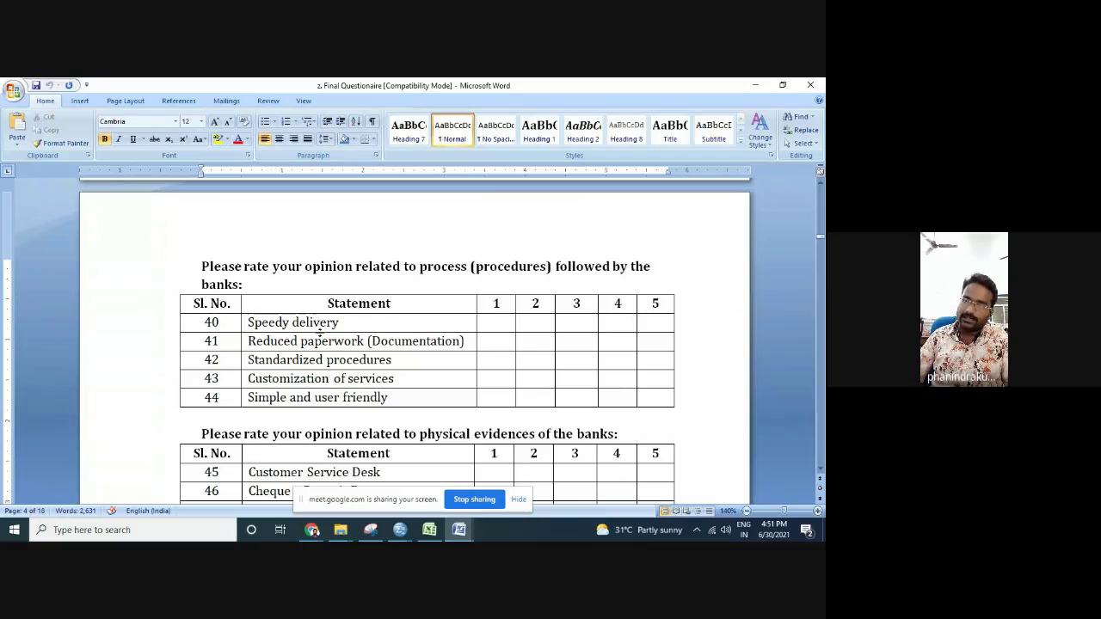
left_click_drag(320, 330, 332, 398)
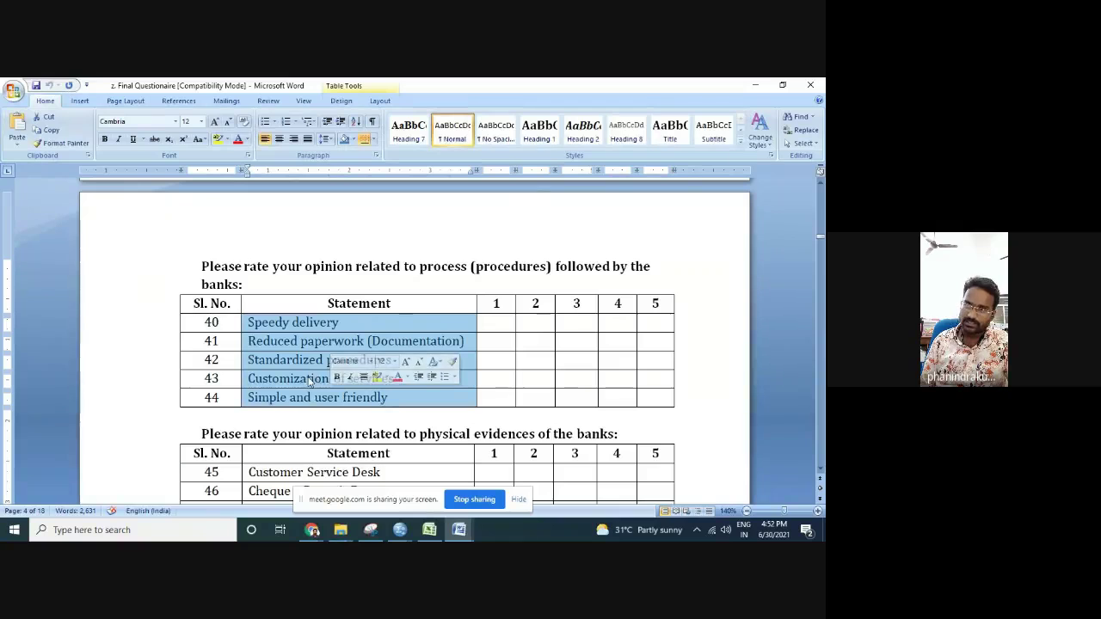
left_click(306, 379)
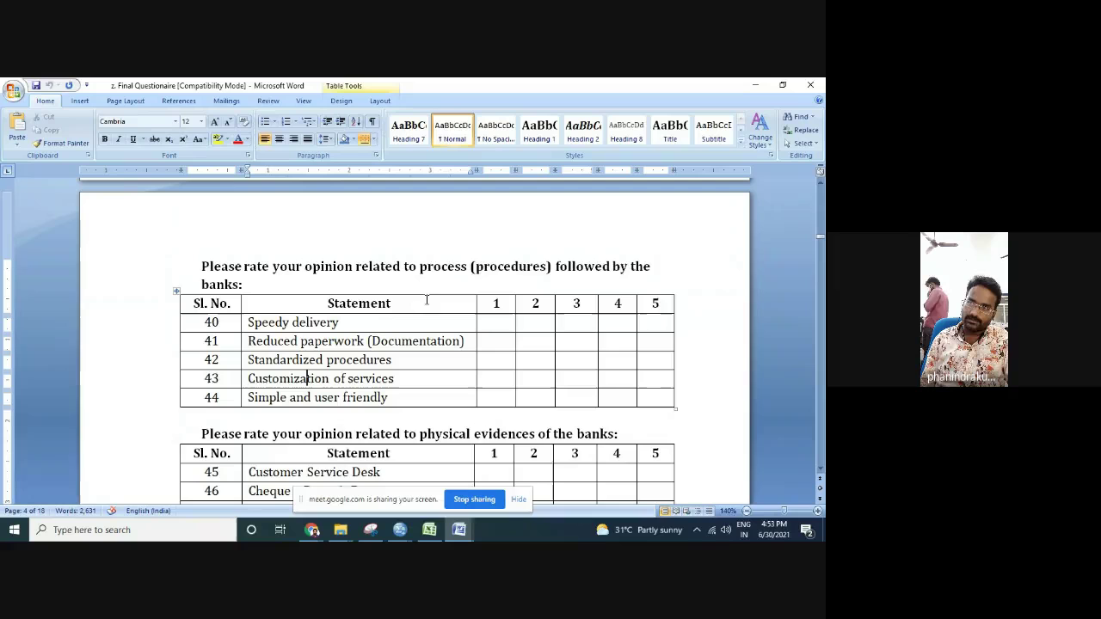
scroll(321, 326, "down", 1)
scroll(321, 326, "down", 3)
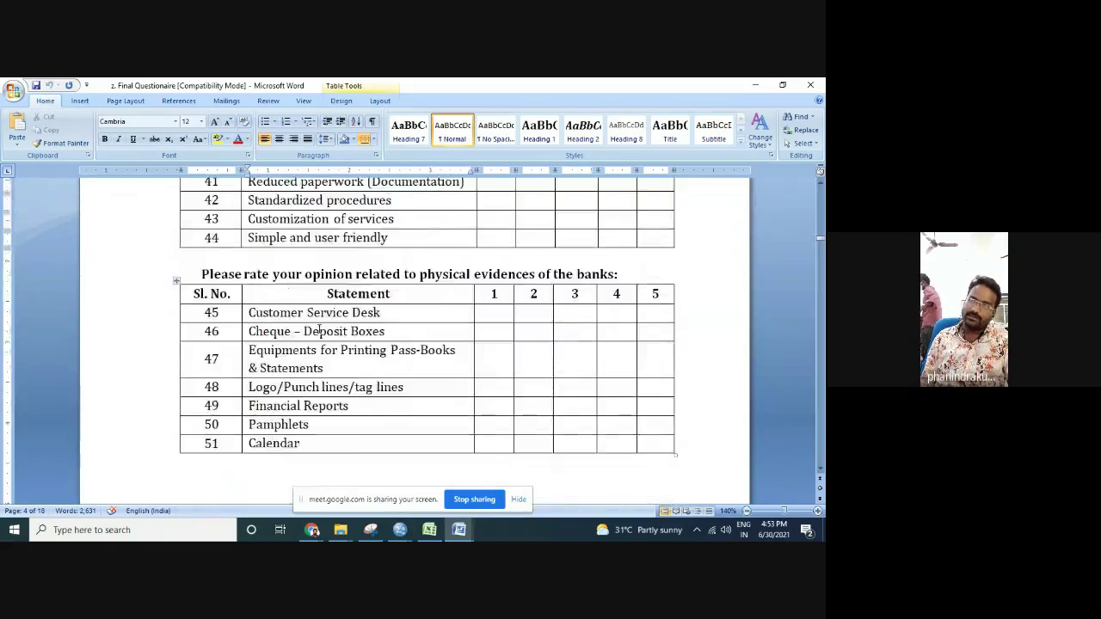
Return to the promotional activities and place/location tables and review statements 23 to 35
scroll(320, 328, "up", 11)
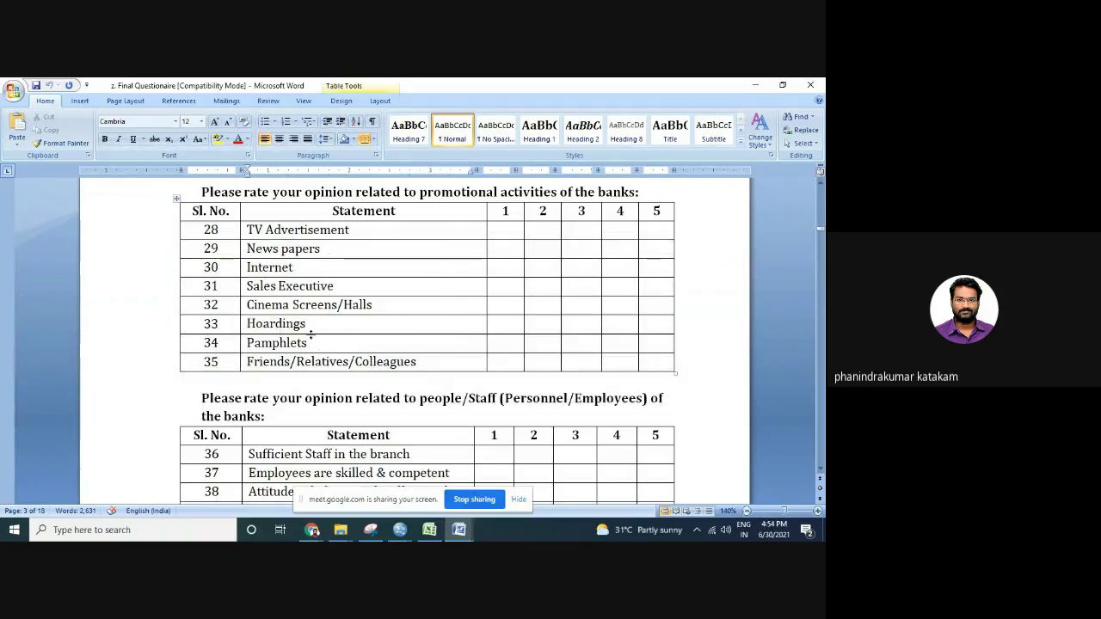
scroll(322, 335, "up", 4)
scroll(334, 370, "down", 2)
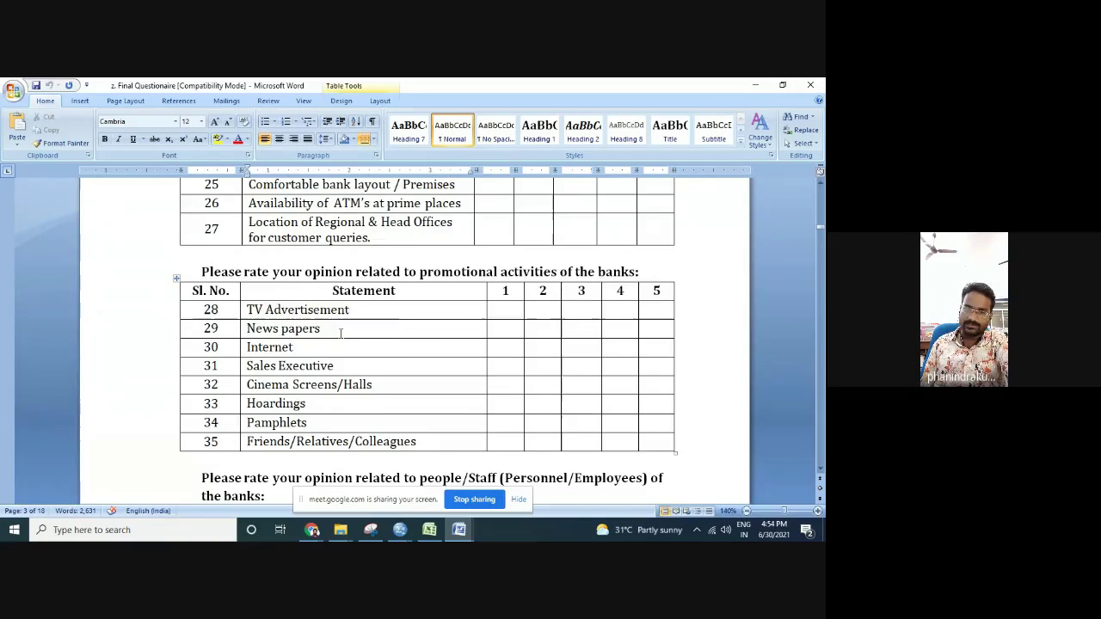
scroll(340, 333, "down", 1)
scroll(340, 333, "up", 5)
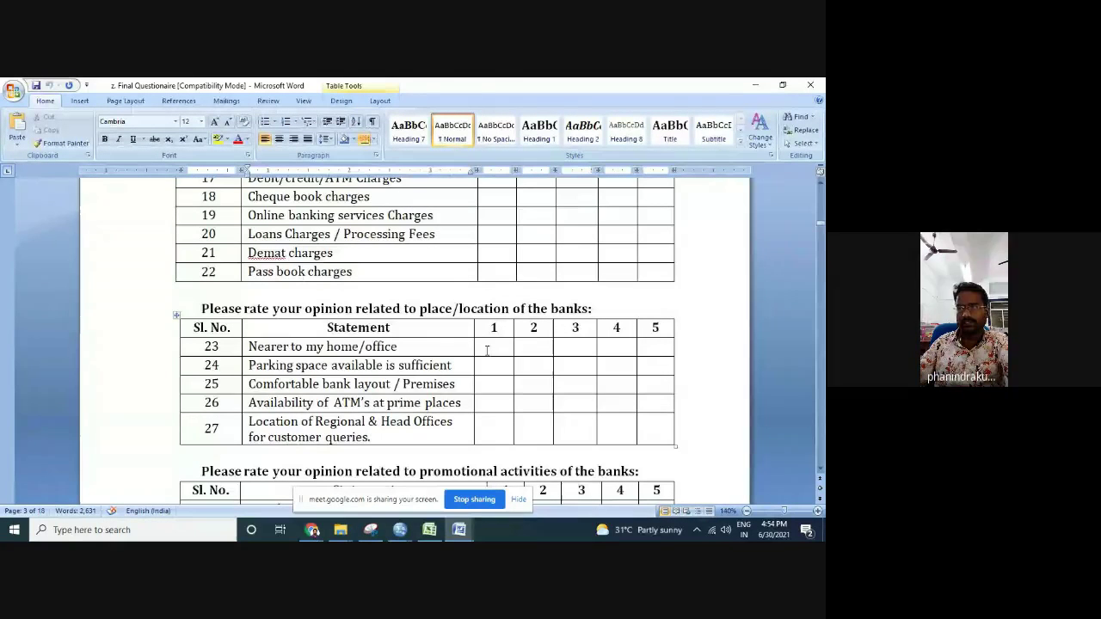
Move ahead to the service quality section and review the Expectations from Bank instructions and agreement scale
scroll(487, 350, "down", 4)
scroll(487, 350, "down", 20)
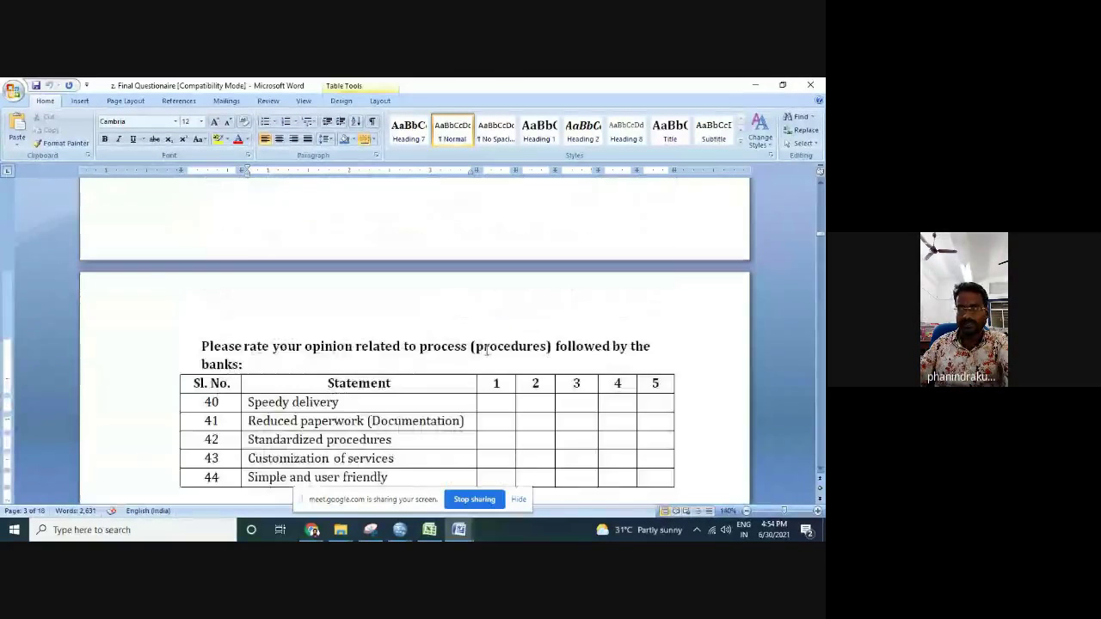
scroll(486, 350, "down", 8)
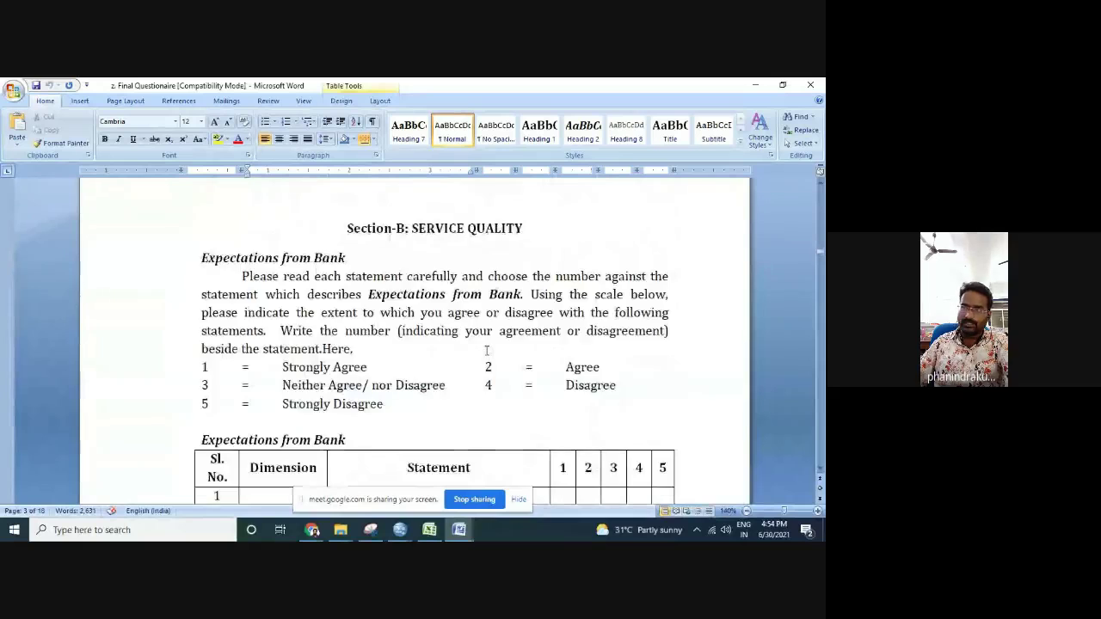
key("Page_Down")
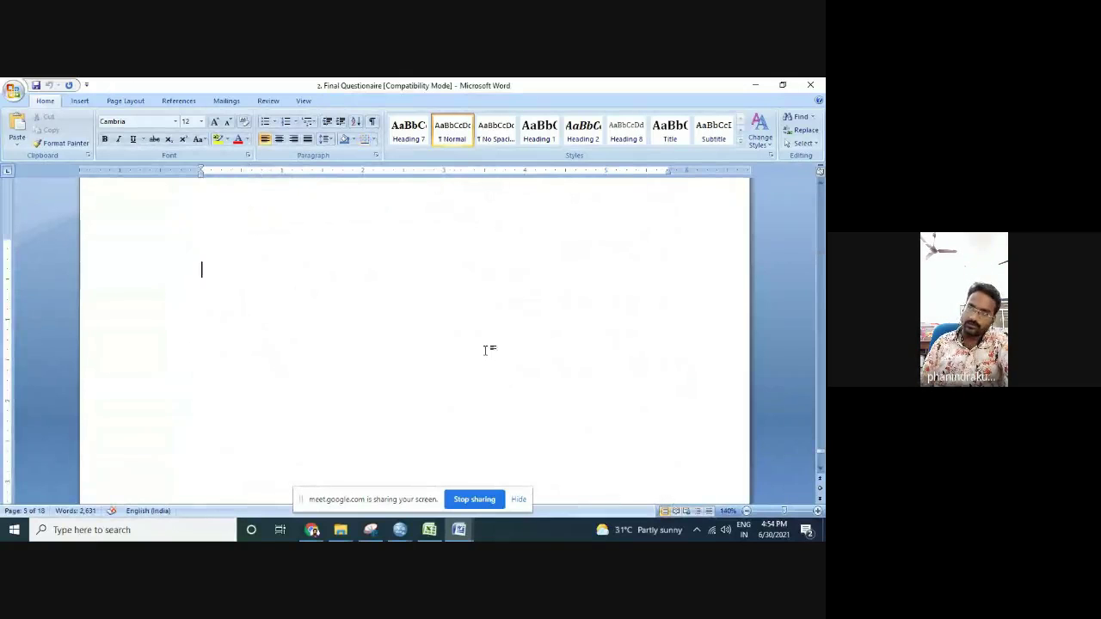
Go to the end of the questionnaire and review the bank strategy questions from 14 back to 1
key("ctrl+End")
scroll(484, 350, "up", 5)
scroll(484, 352, "up", 15)
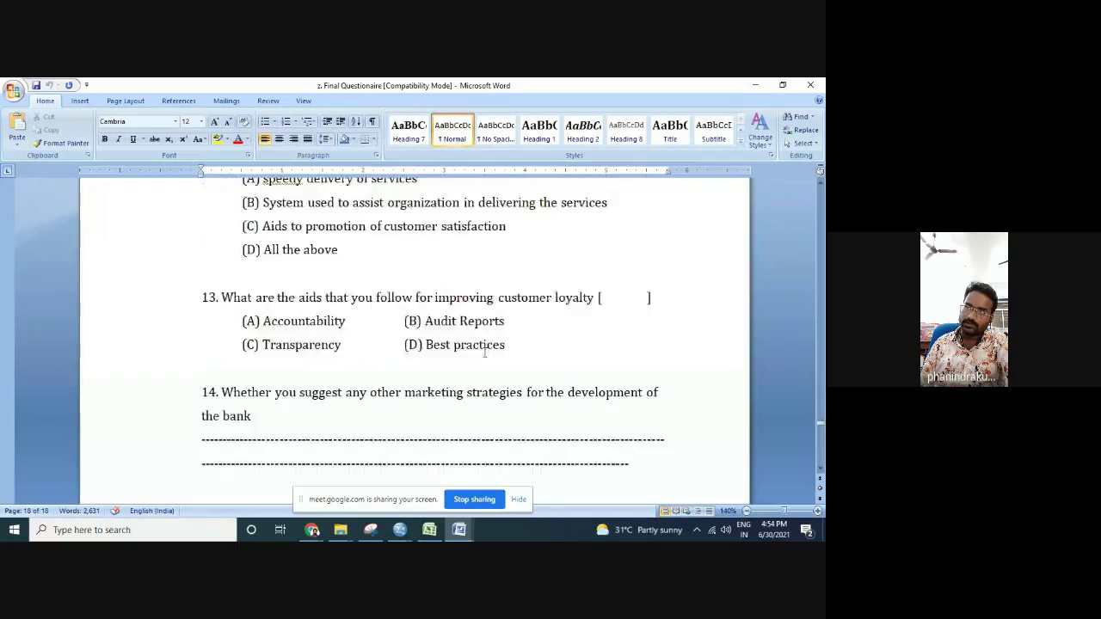
scroll(484, 351, "up", 8)
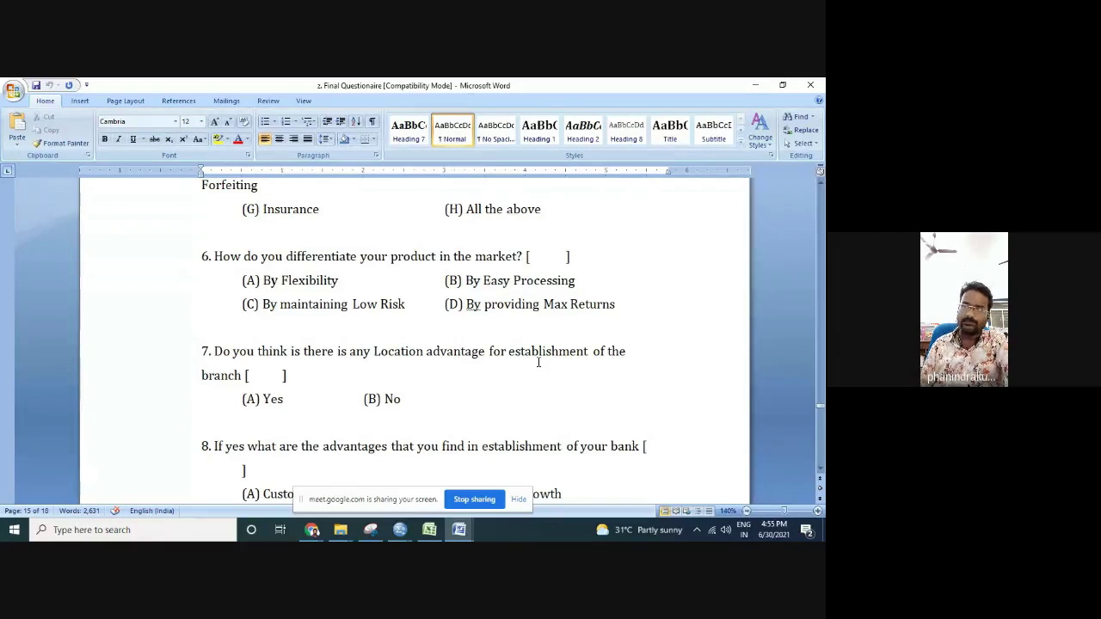
scroll(539, 362, "up", 5)
scroll(533, 364, "up", 1)
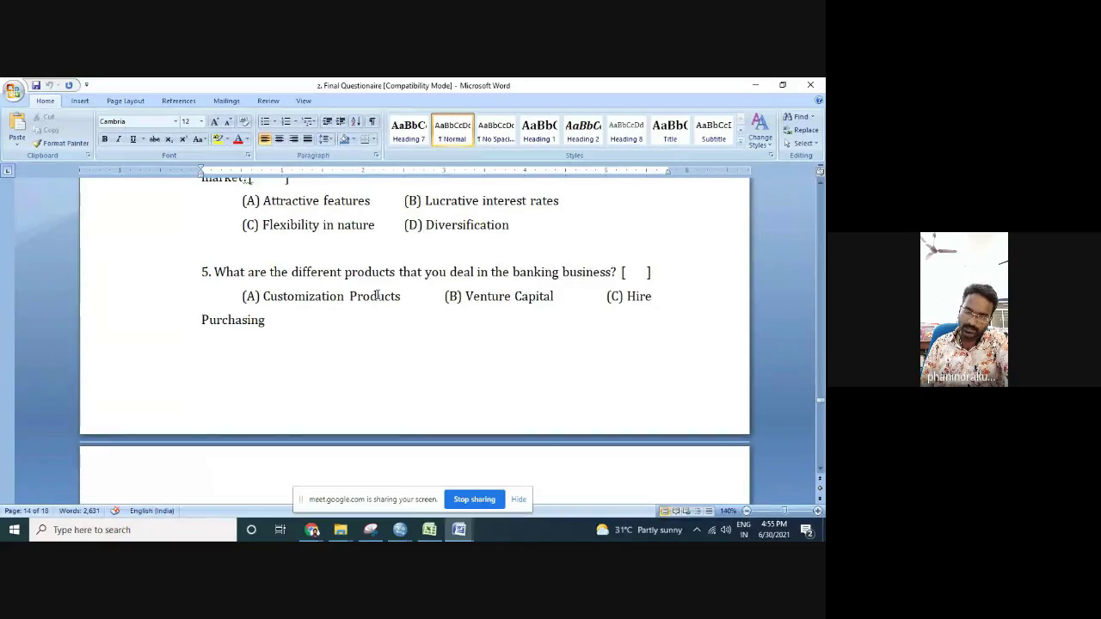
scroll(376, 295, "up", 6)
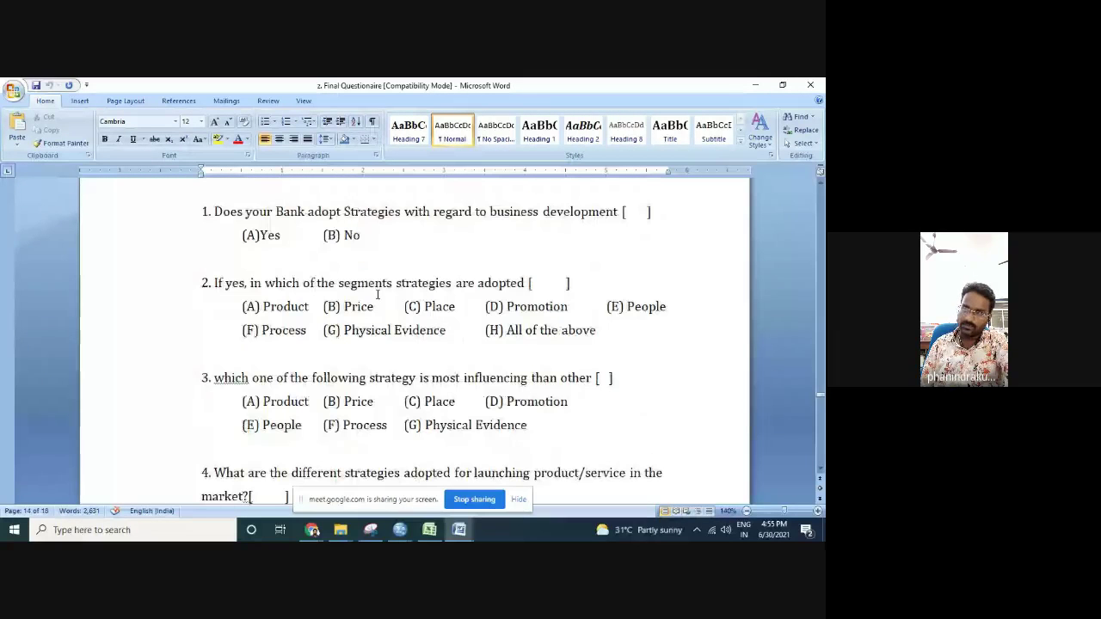